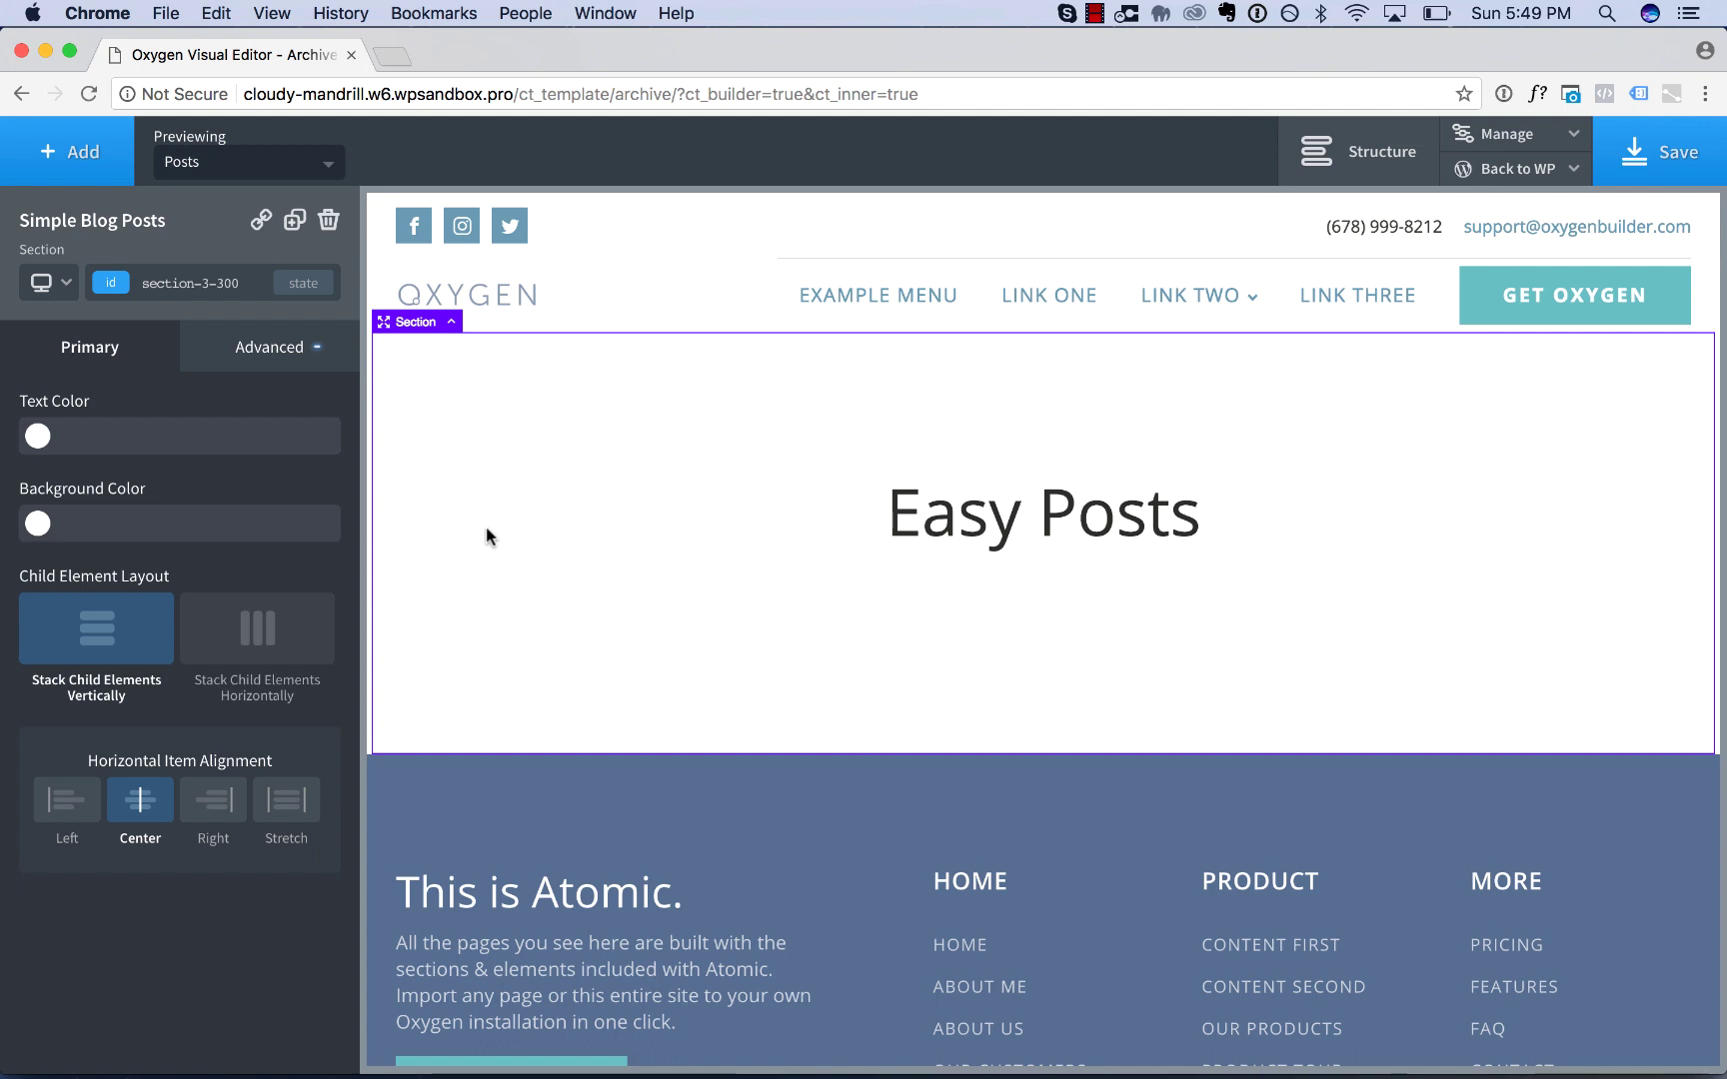
# Step: Insert an Easy Posts element from Helpers > Dynamic into the archive template's section
pyautogui.click(63, 170)
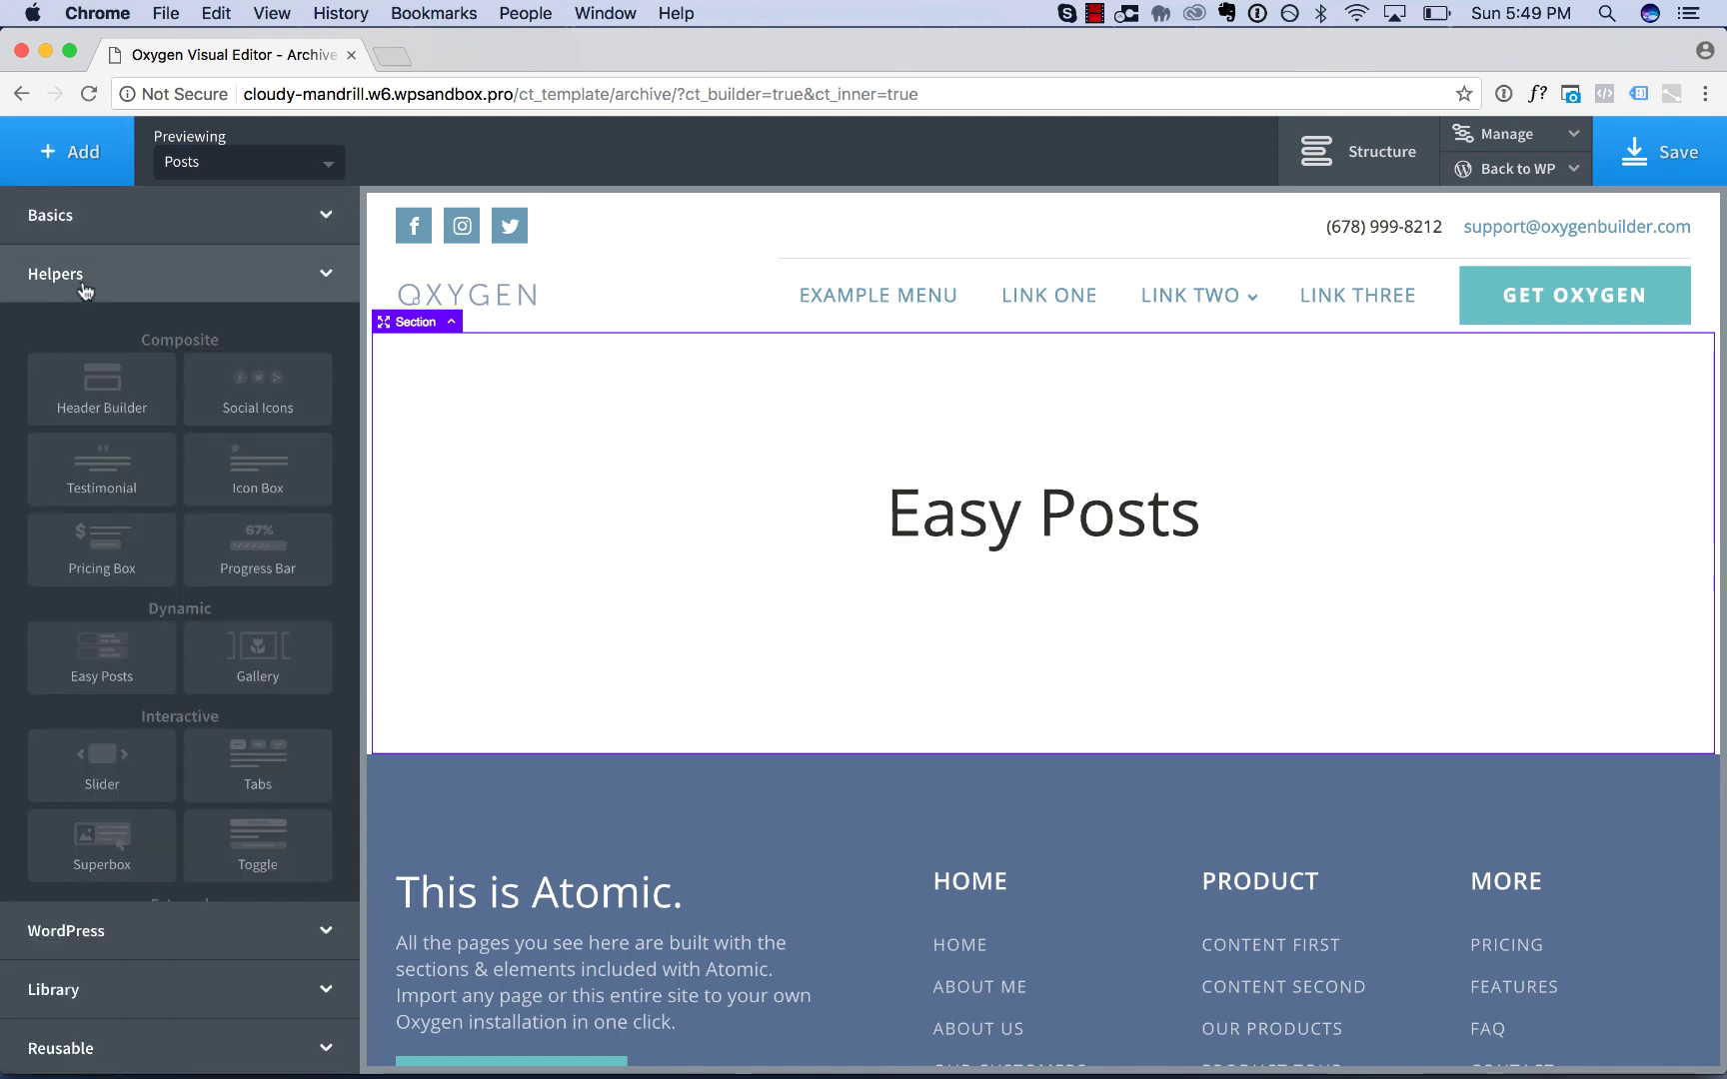
pyautogui.click(113, 640)
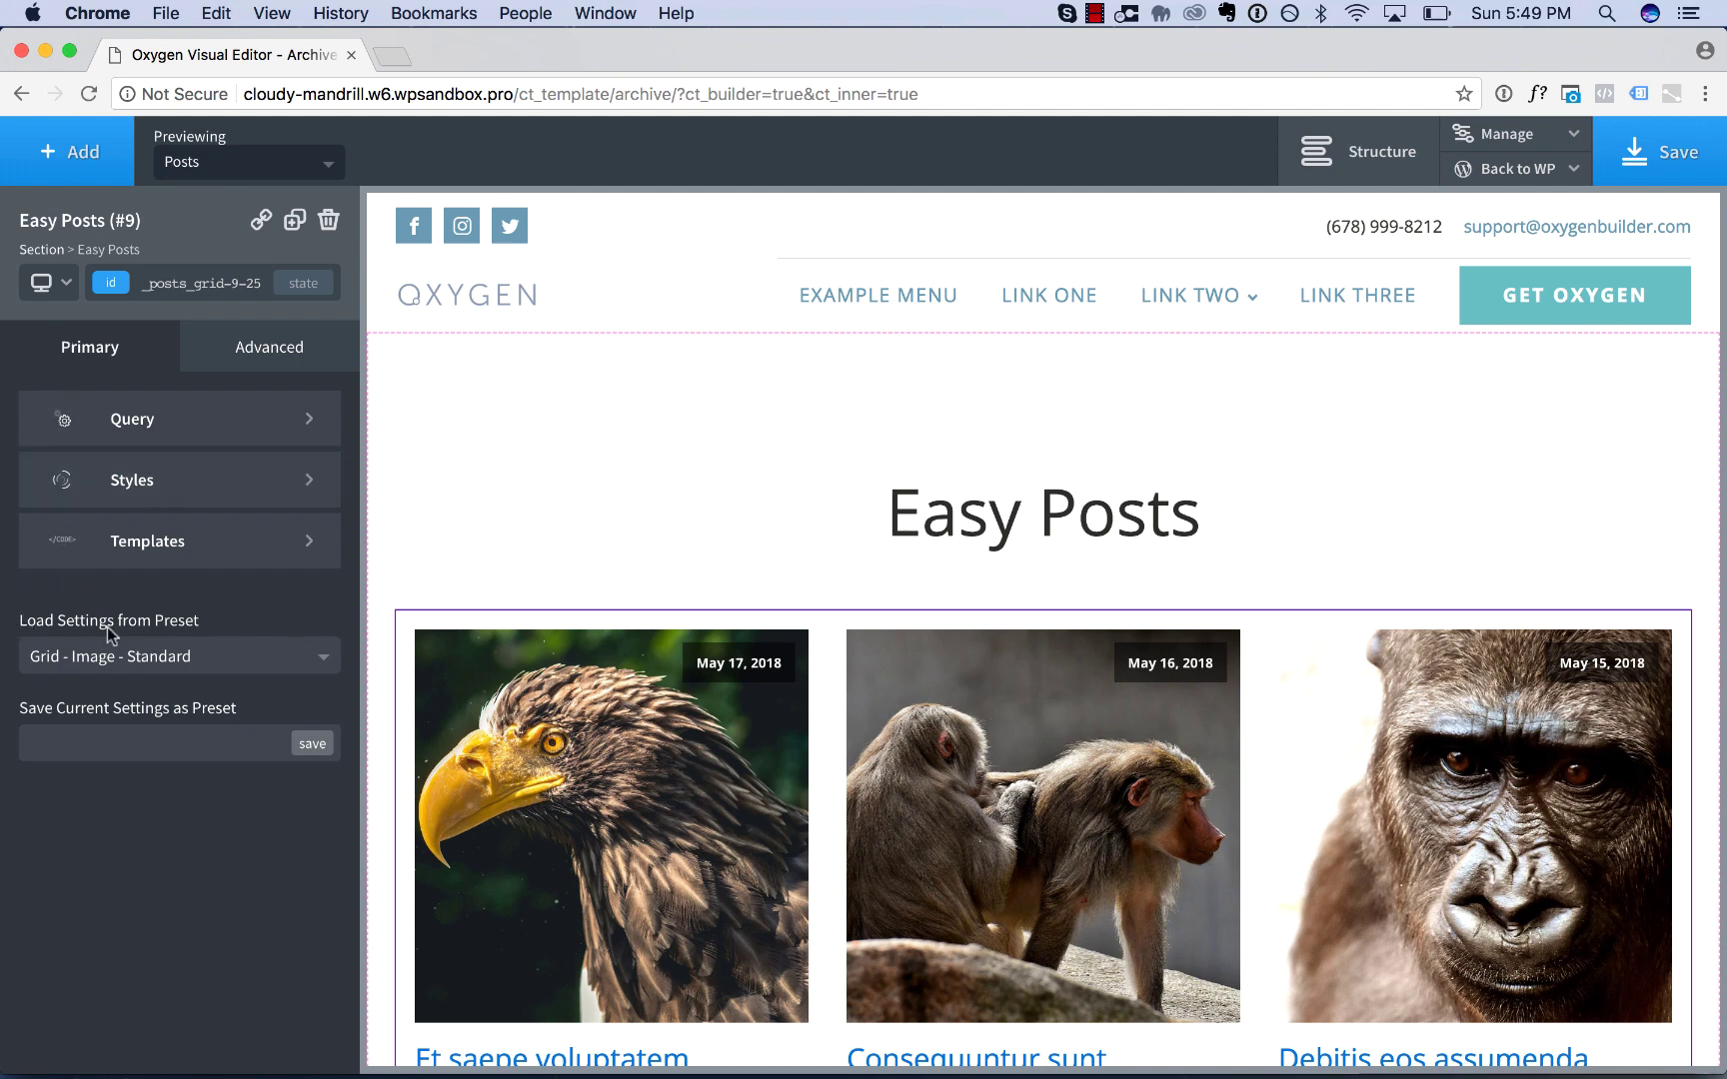
# Step: Load the List - Image on Left preset and confirm overwriting the current settings
pyautogui.click(138, 659)
pyautogui.scroll(-1, 175, 830)
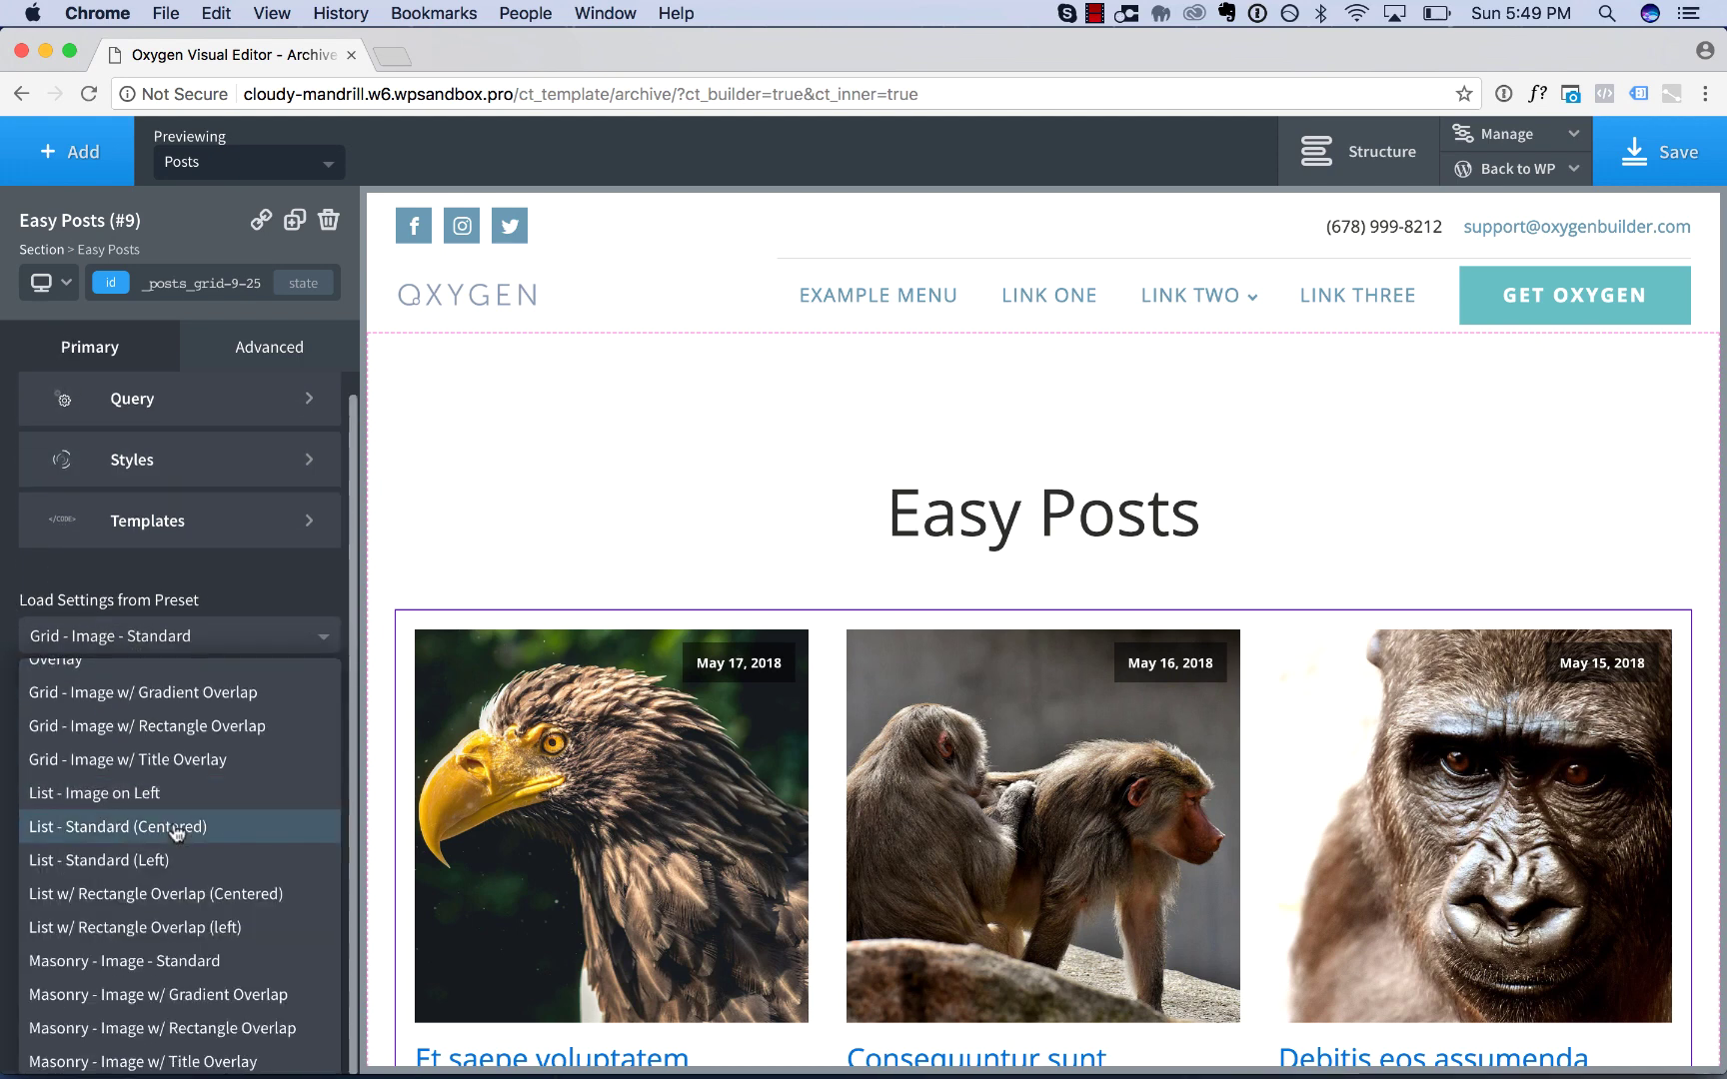
pyautogui.scroll(2, 225, 861)
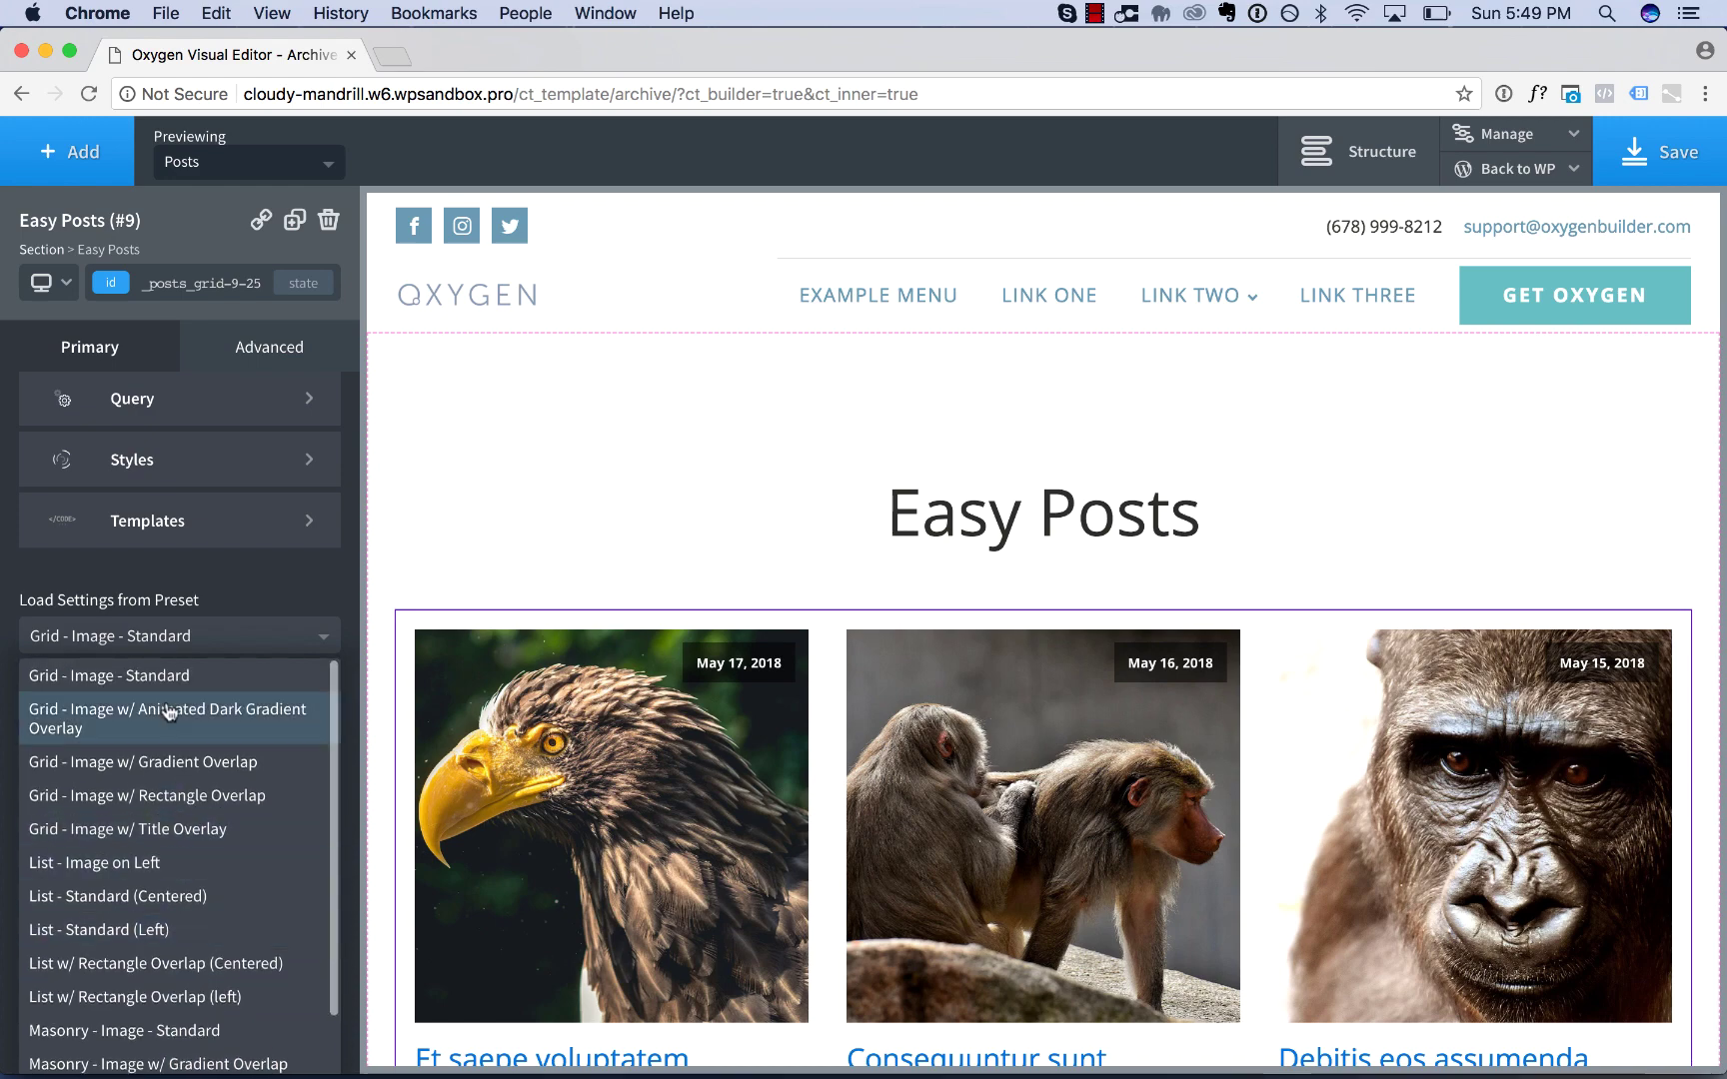
pyautogui.click(172, 863)
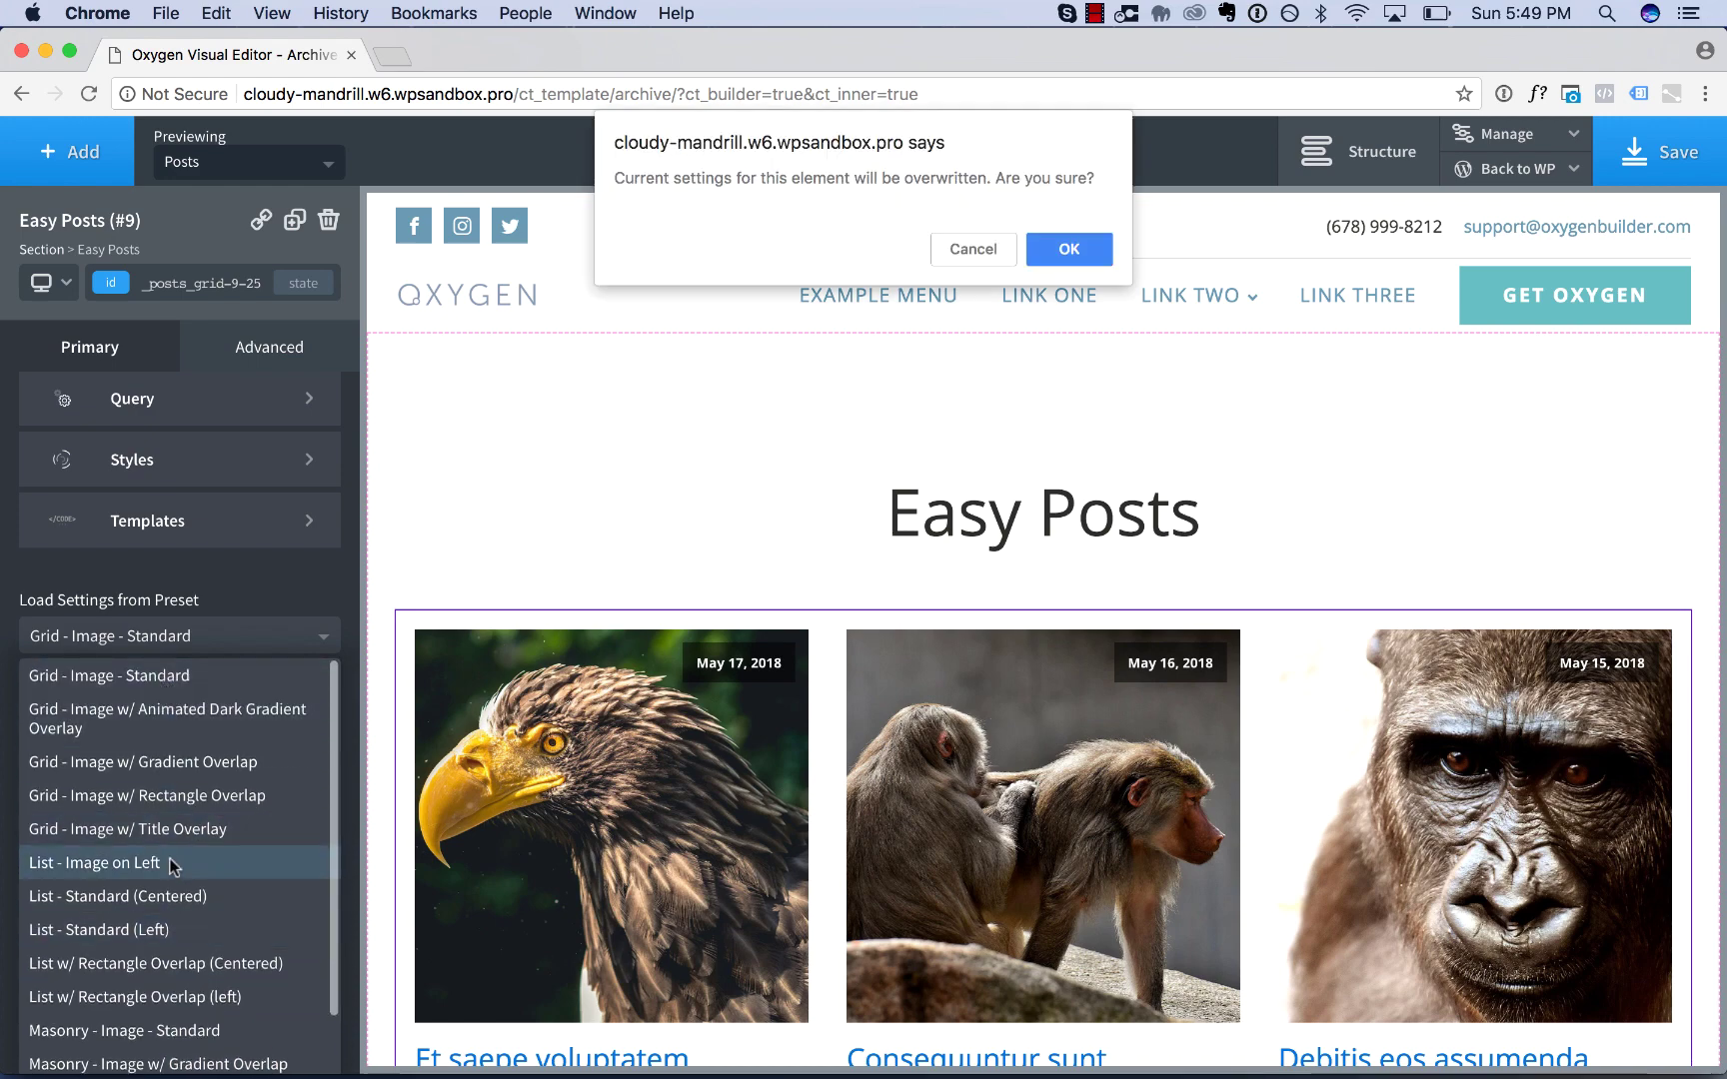
pyautogui.click(1094, 249)
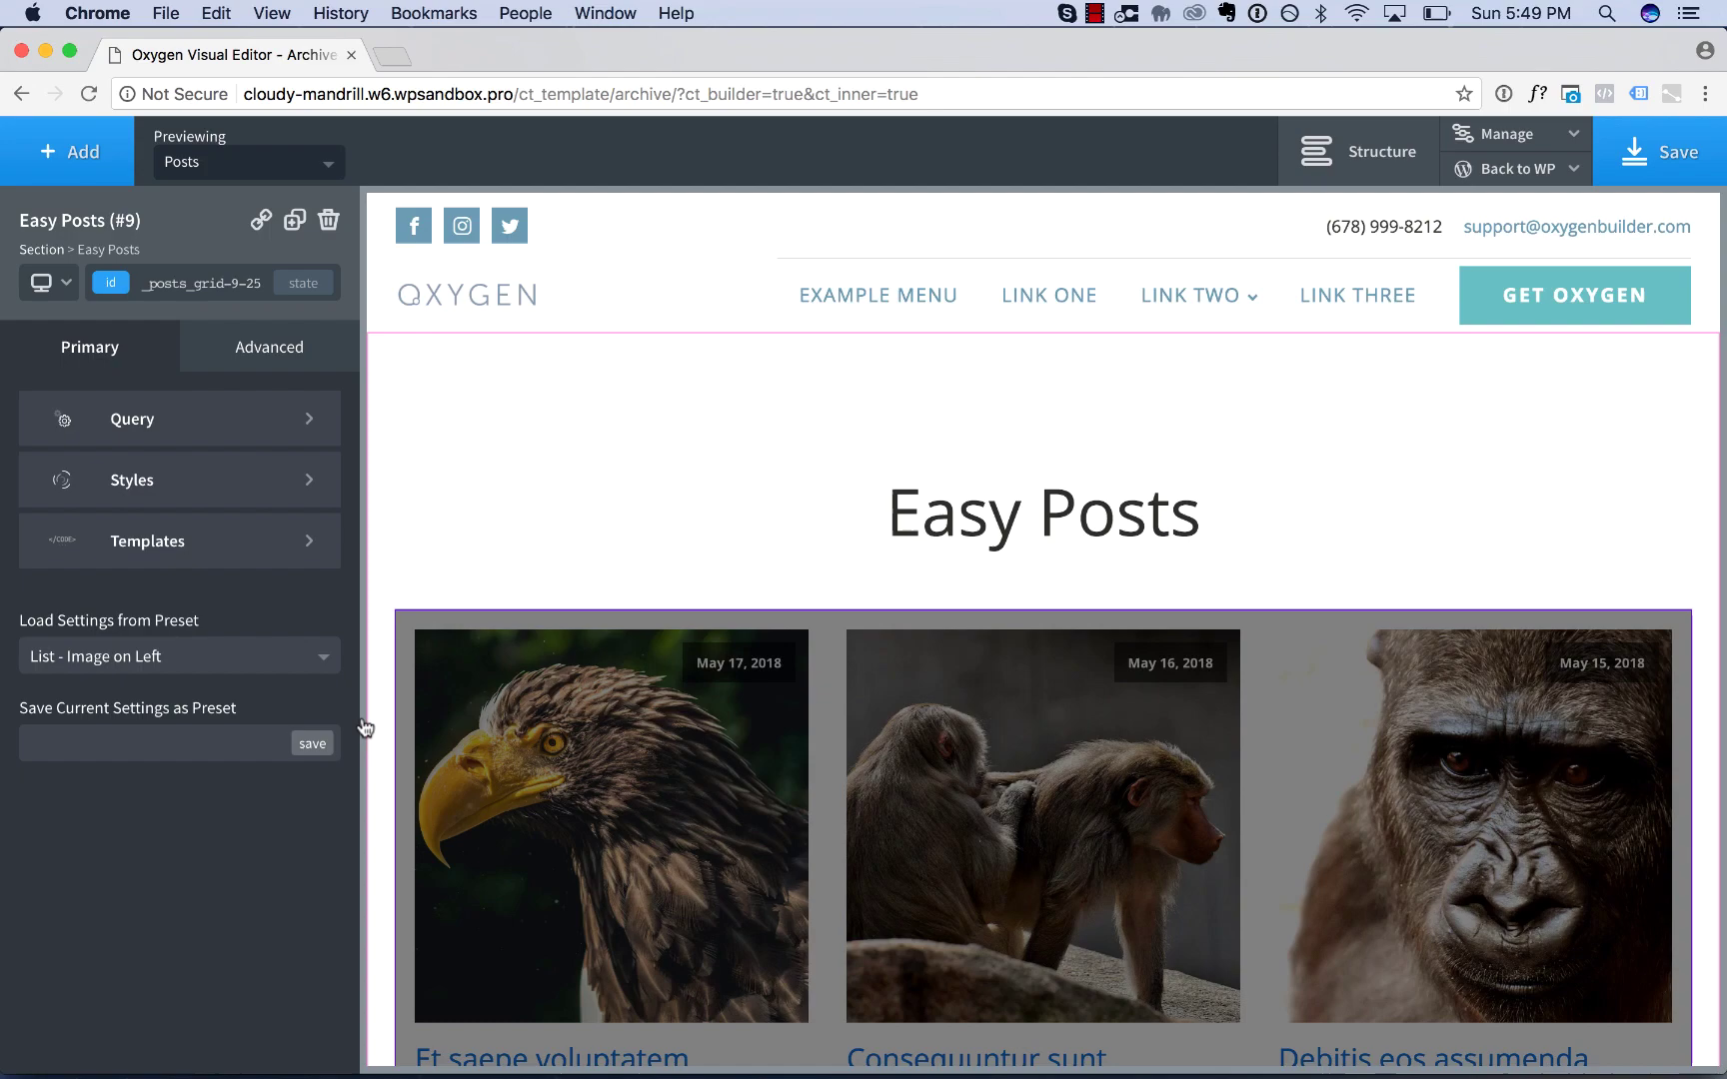
# Step: Reopen the preset list to find Masonry - Image - Standard
pyautogui.scroll(-15, 906, 794)
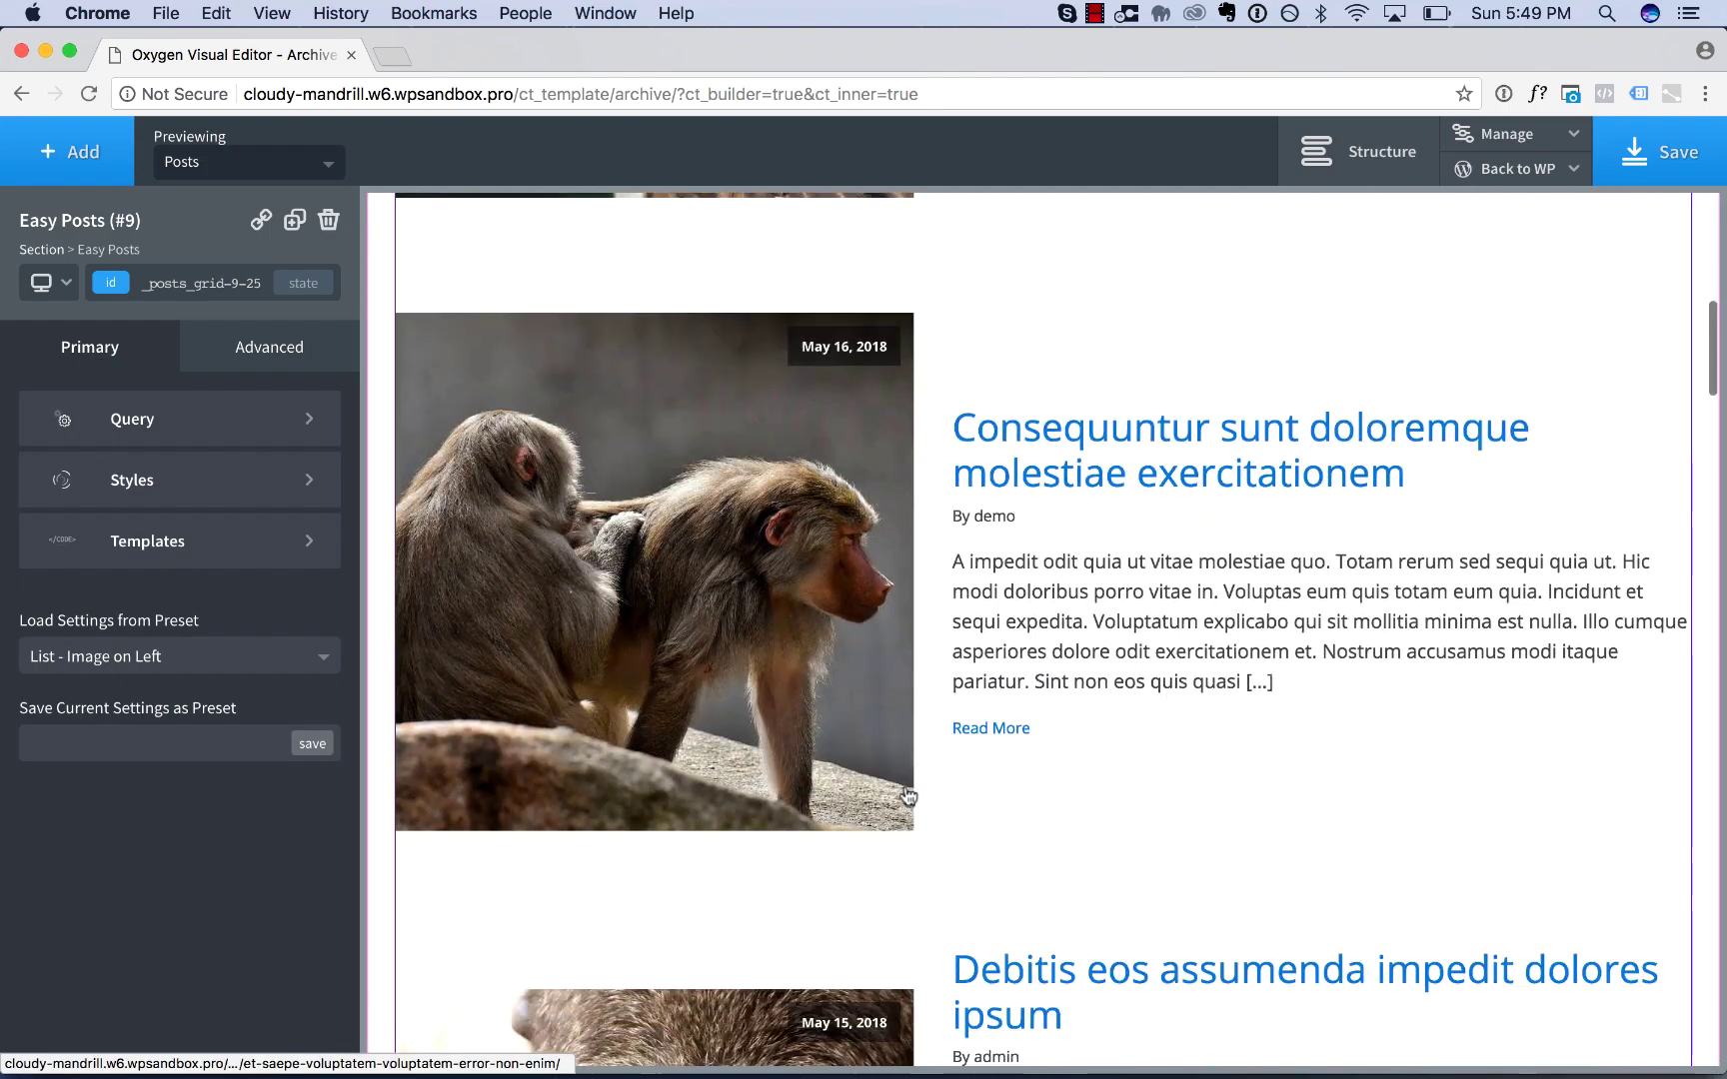
pyautogui.scroll(-15, 906, 795)
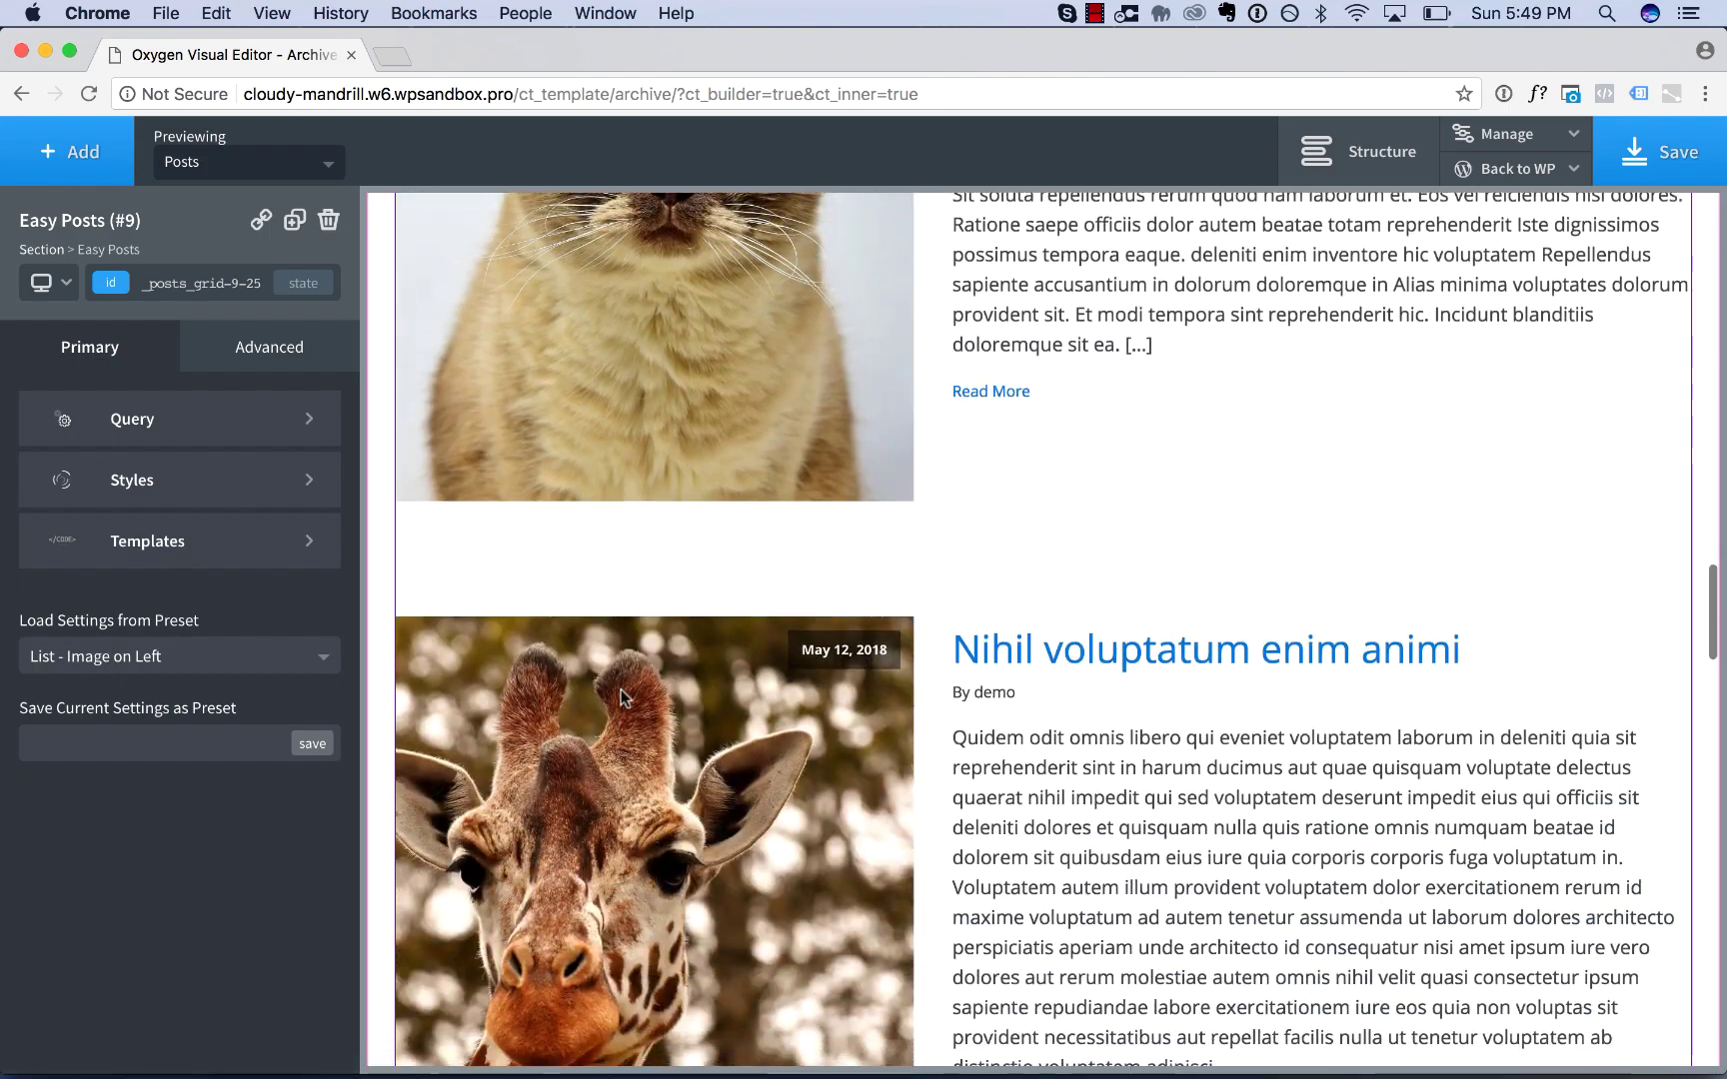
pyautogui.click(163, 662)
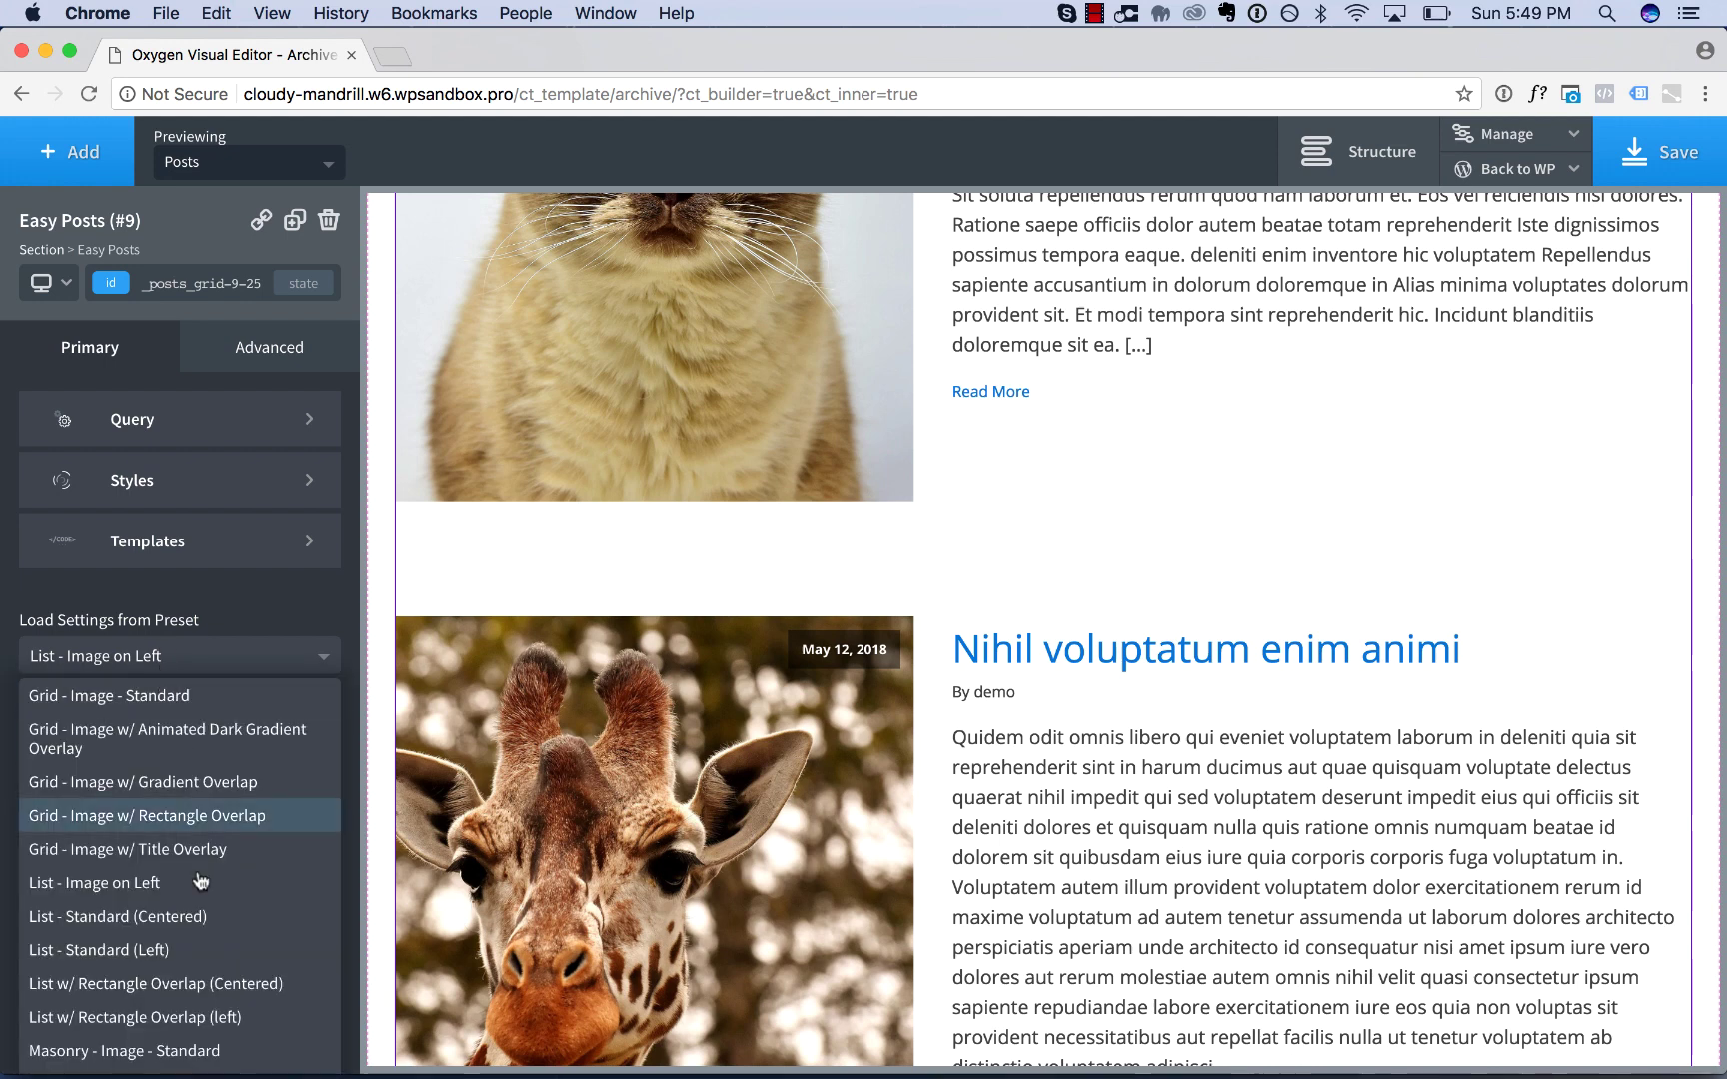
pyautogui.scroll(-2, 200, 882)
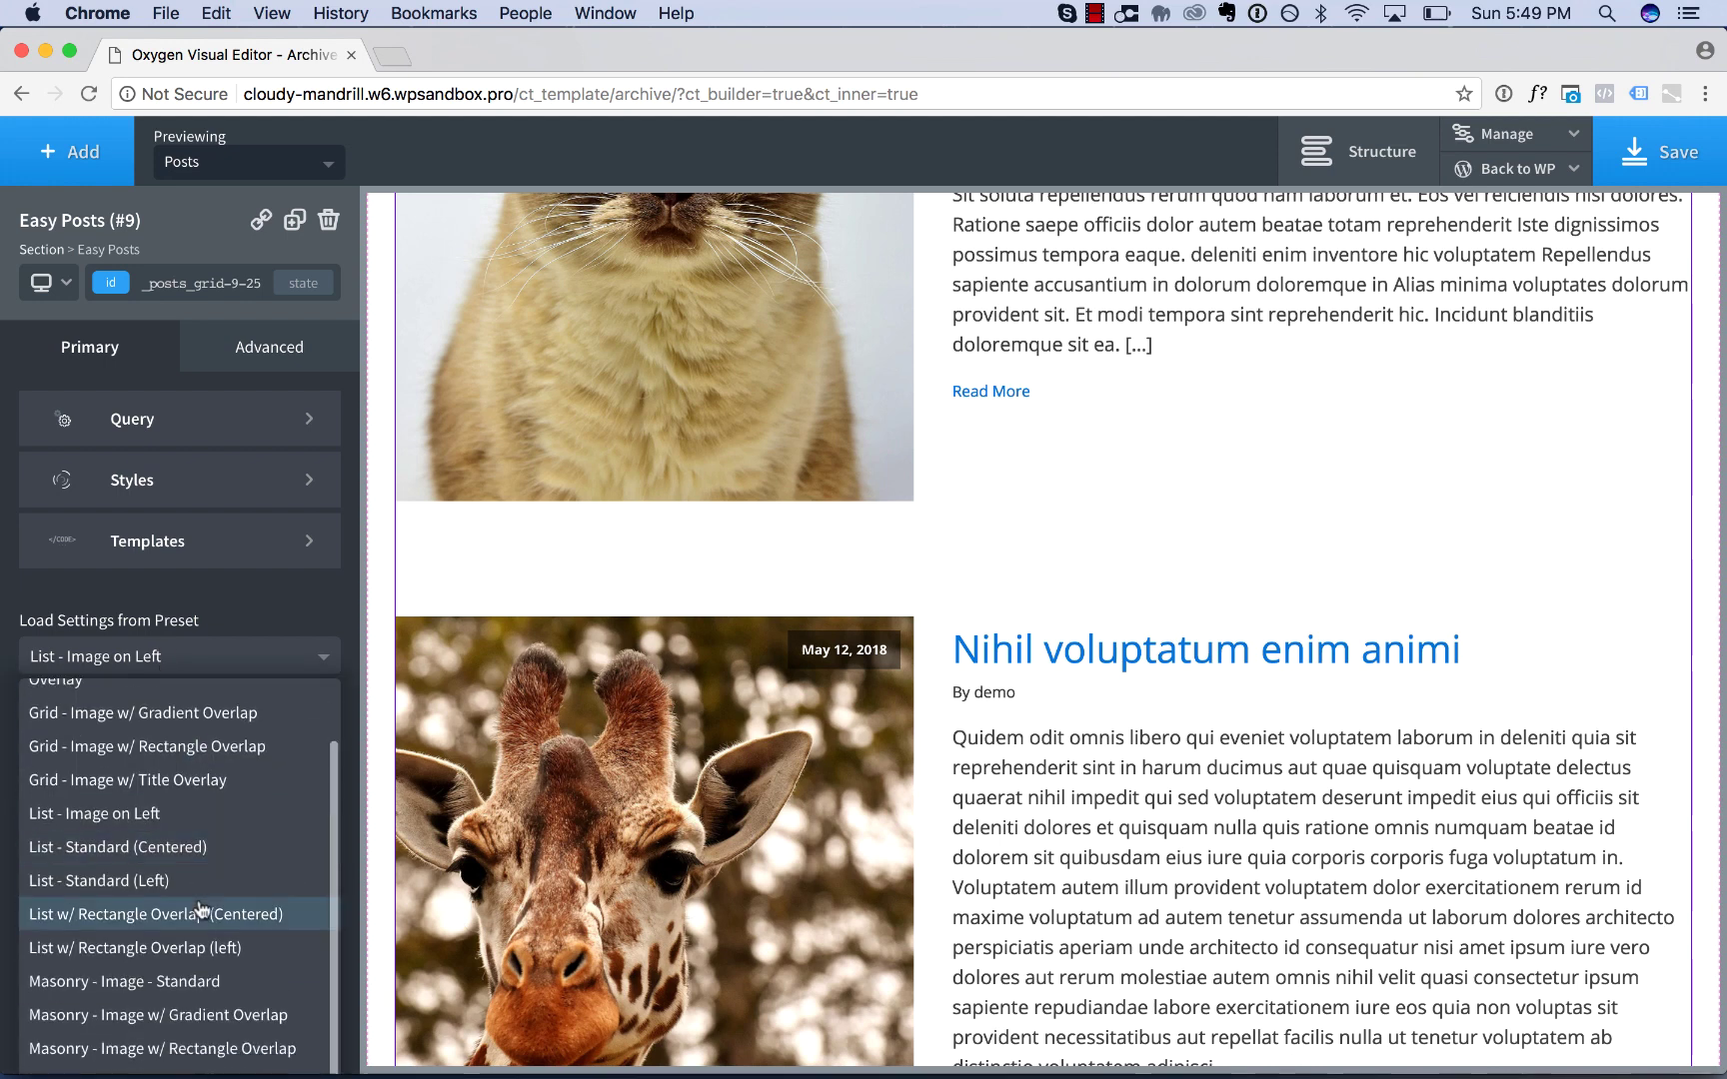
# Step: Load Masonry - Image - Standard, confirming the overwrite, to get three staggered columns with Read More buttons
pyautogui.click(211, 983)
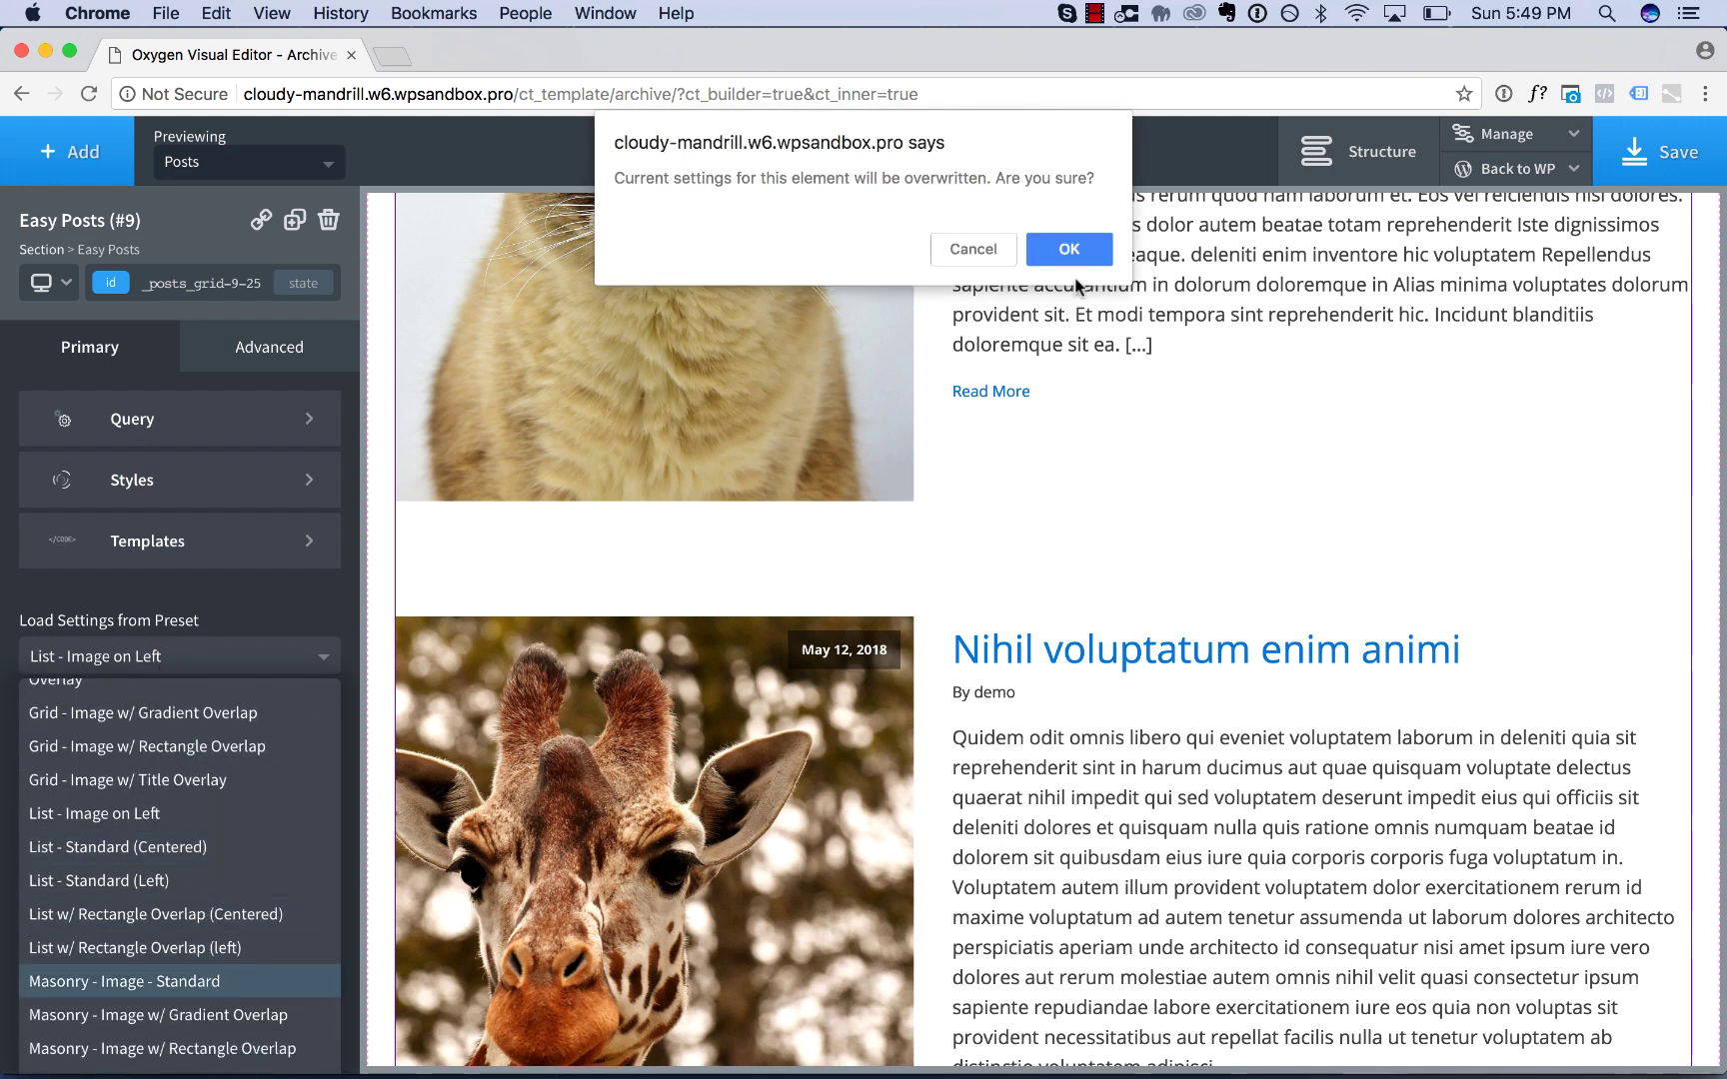
pyautogui.click(1071, 252)
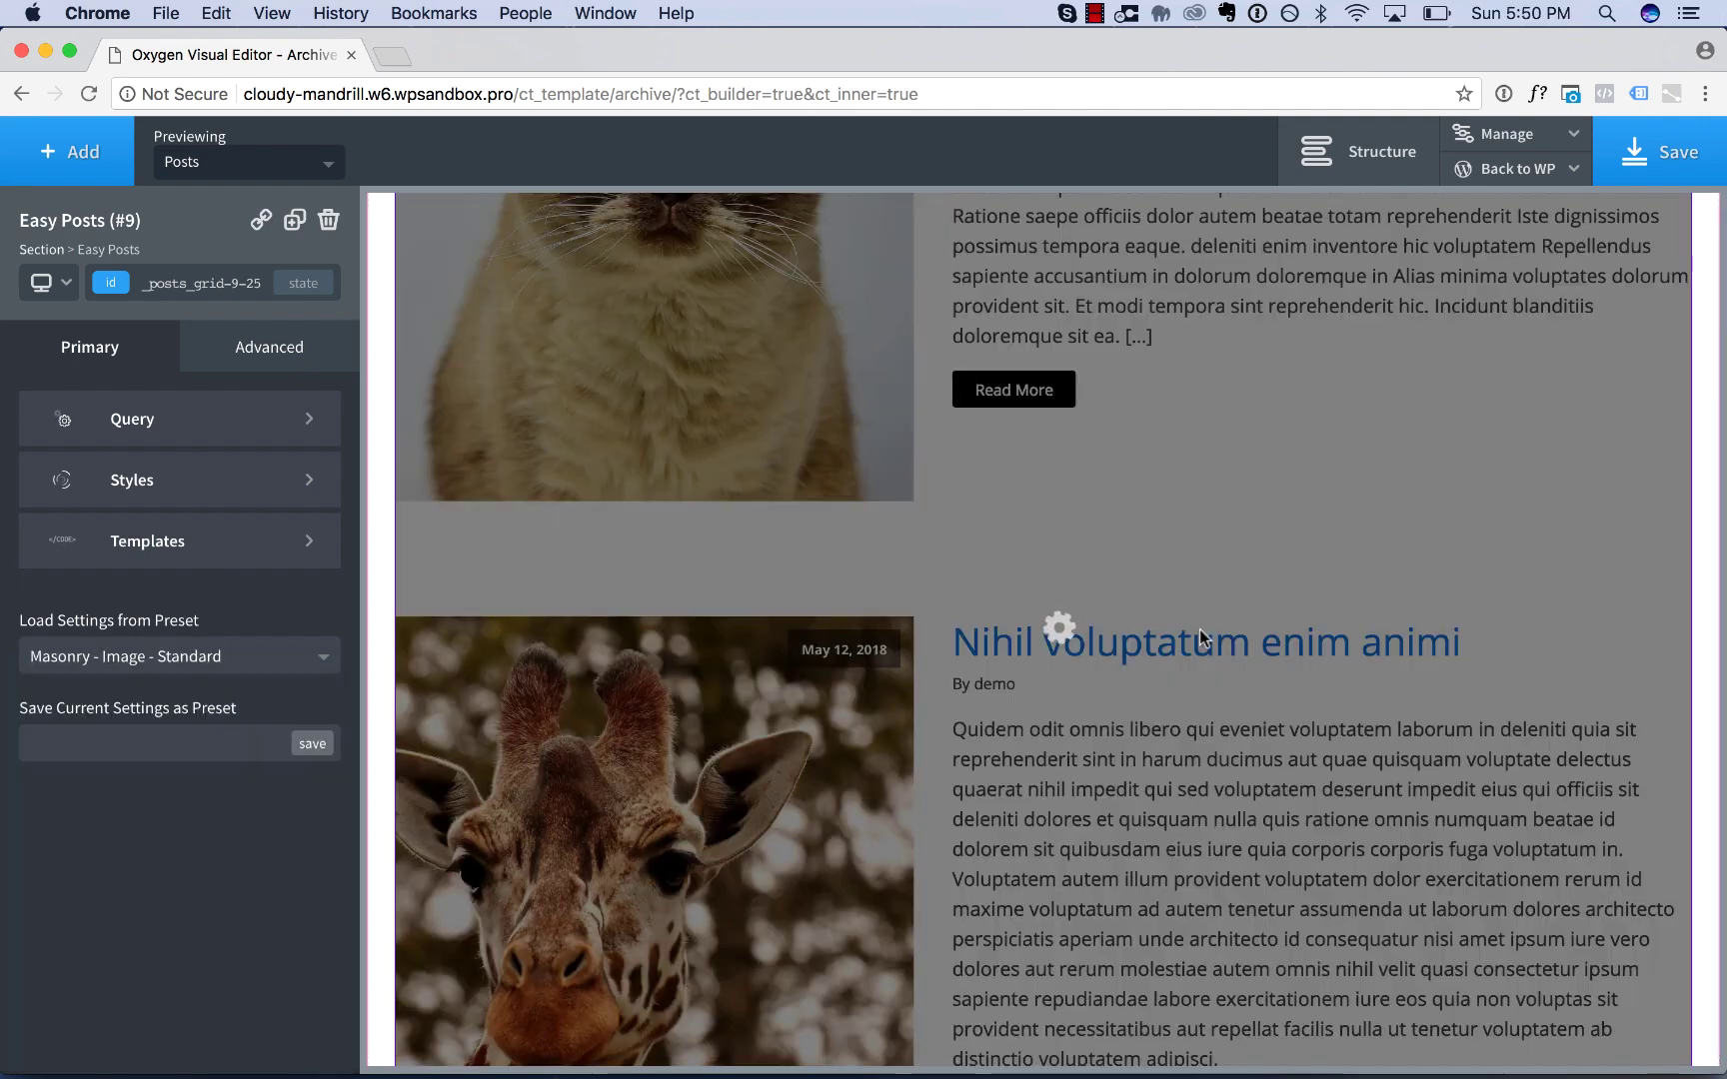
pyautogui.scroll(15, 1202, 638)
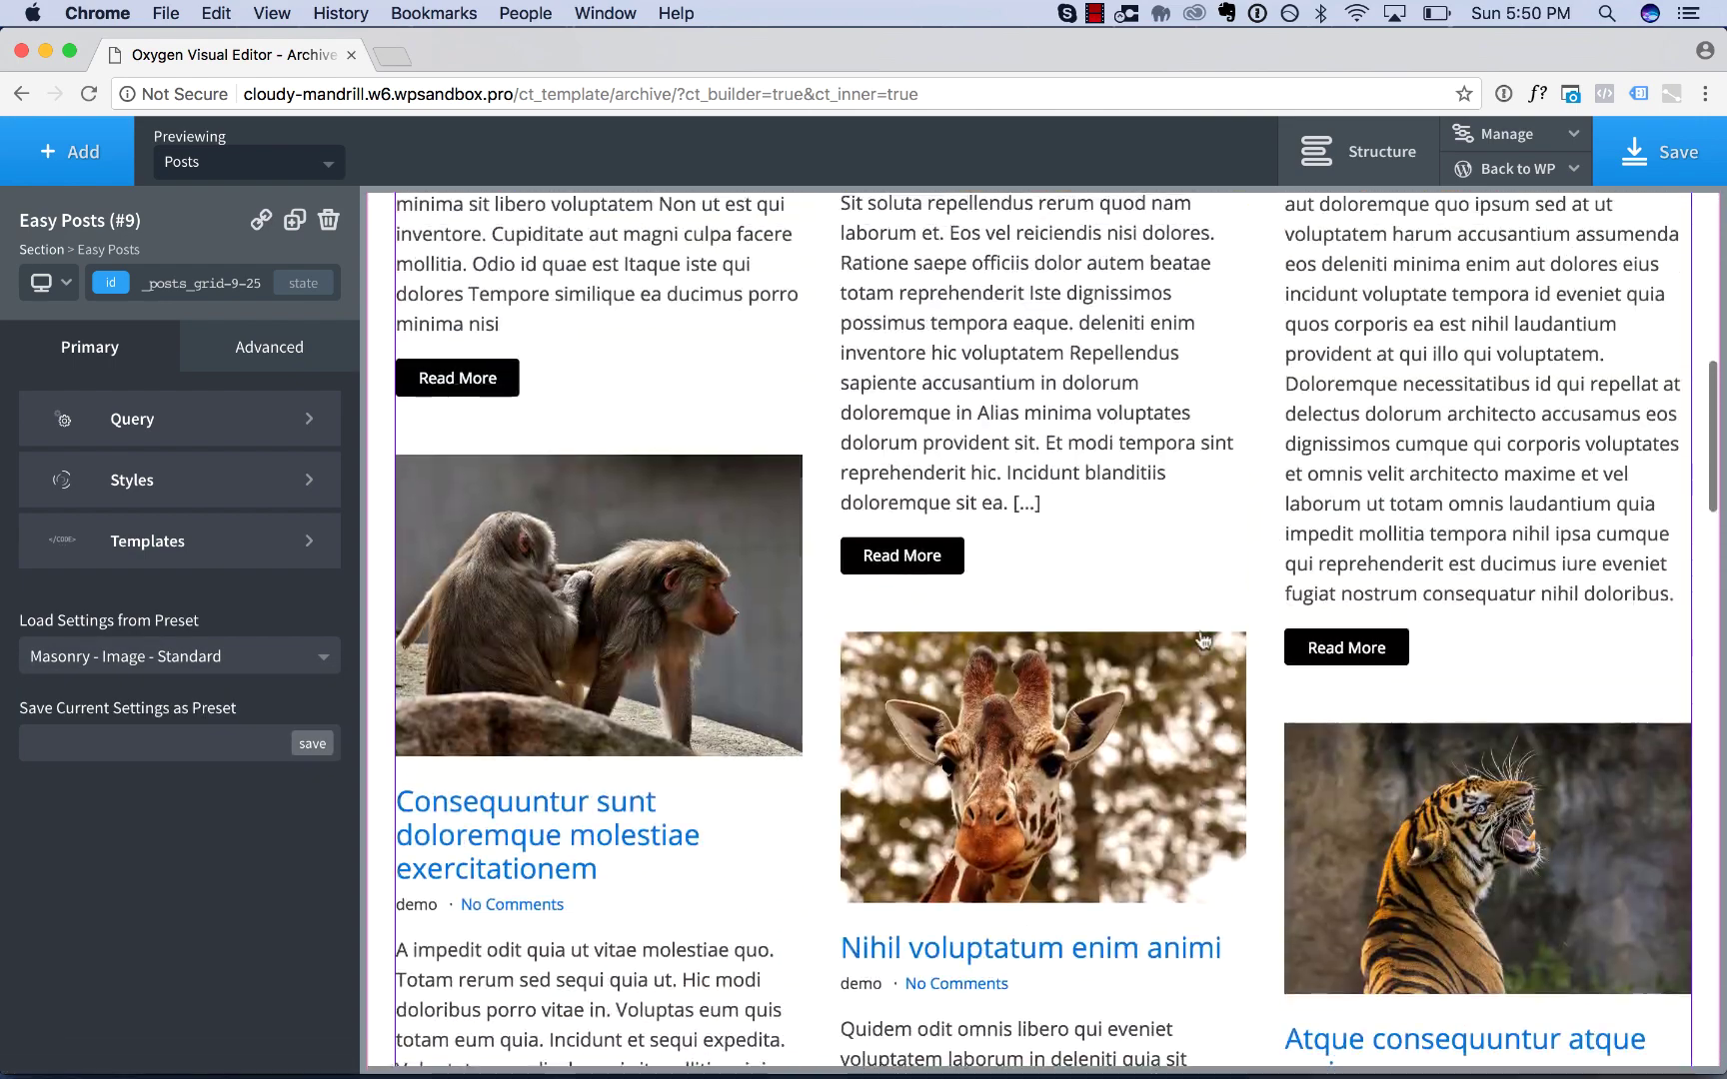
pyautogui.click(147, 659)
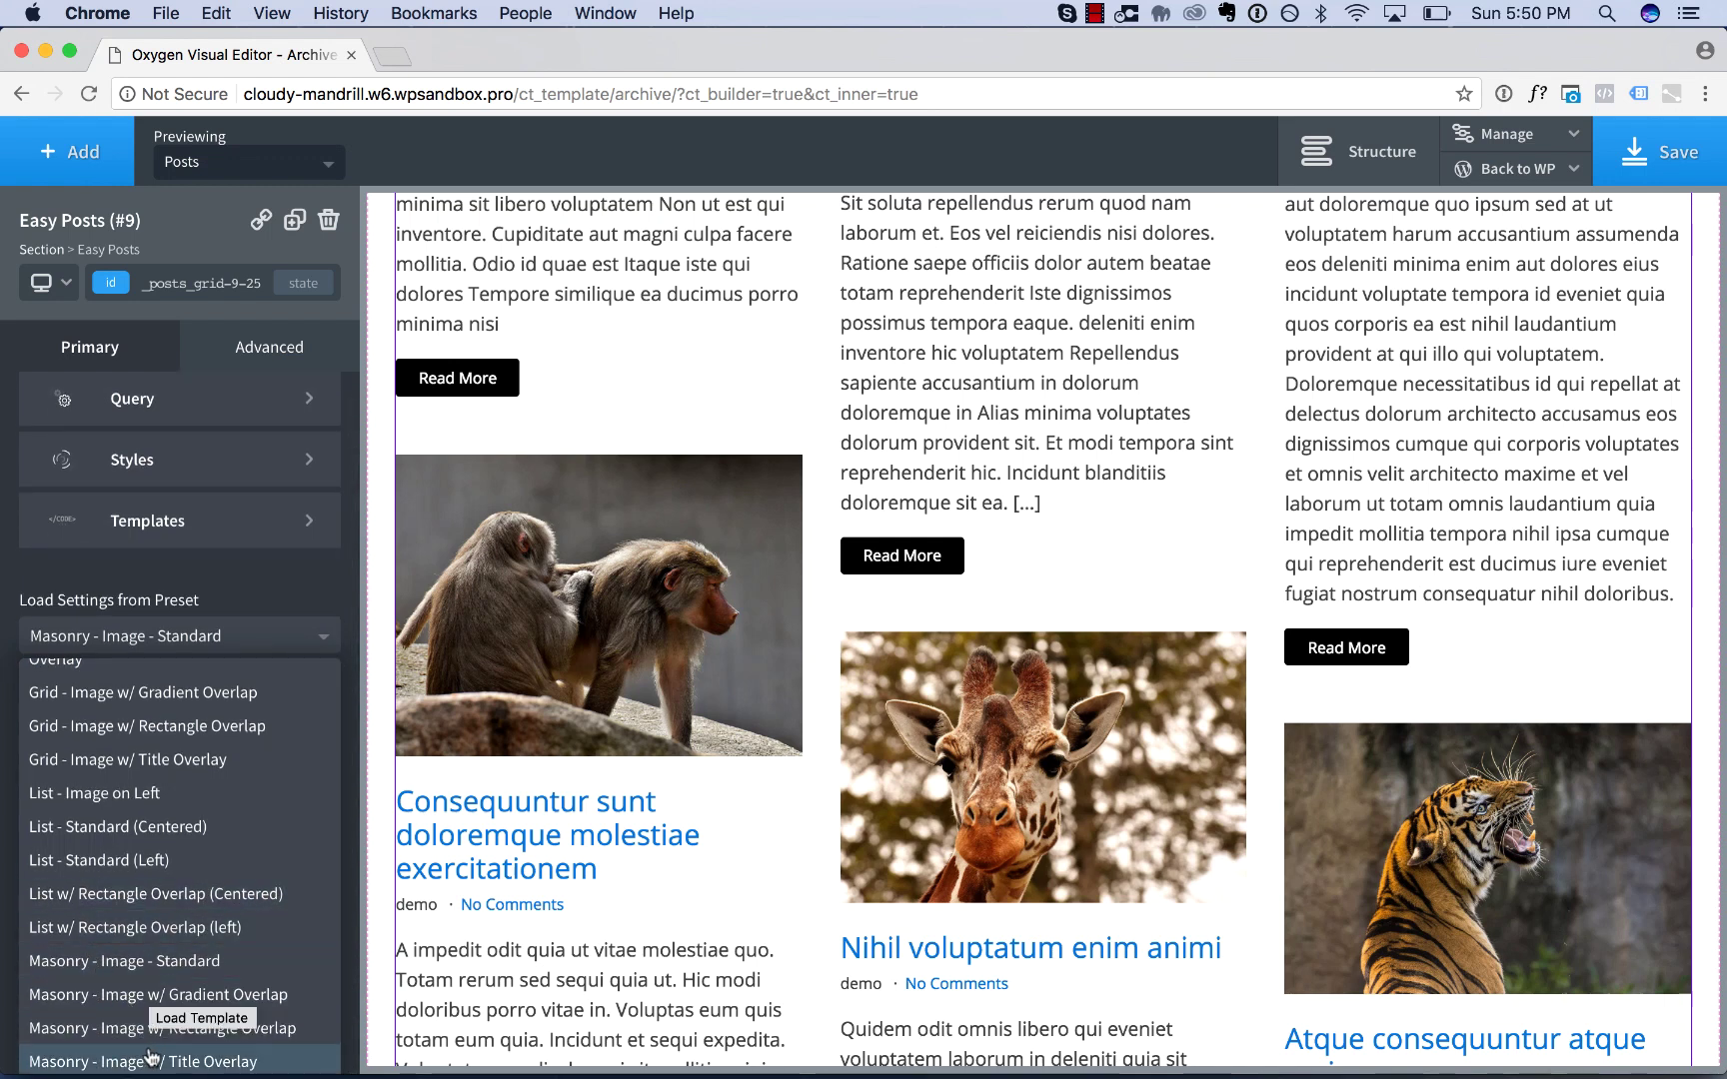
# Step: Apply the Grid - Image w/ Title Overlay preset, confirming the overwrite
pyautogui.click(222, 765)
pyautogui.click(1075, 252)
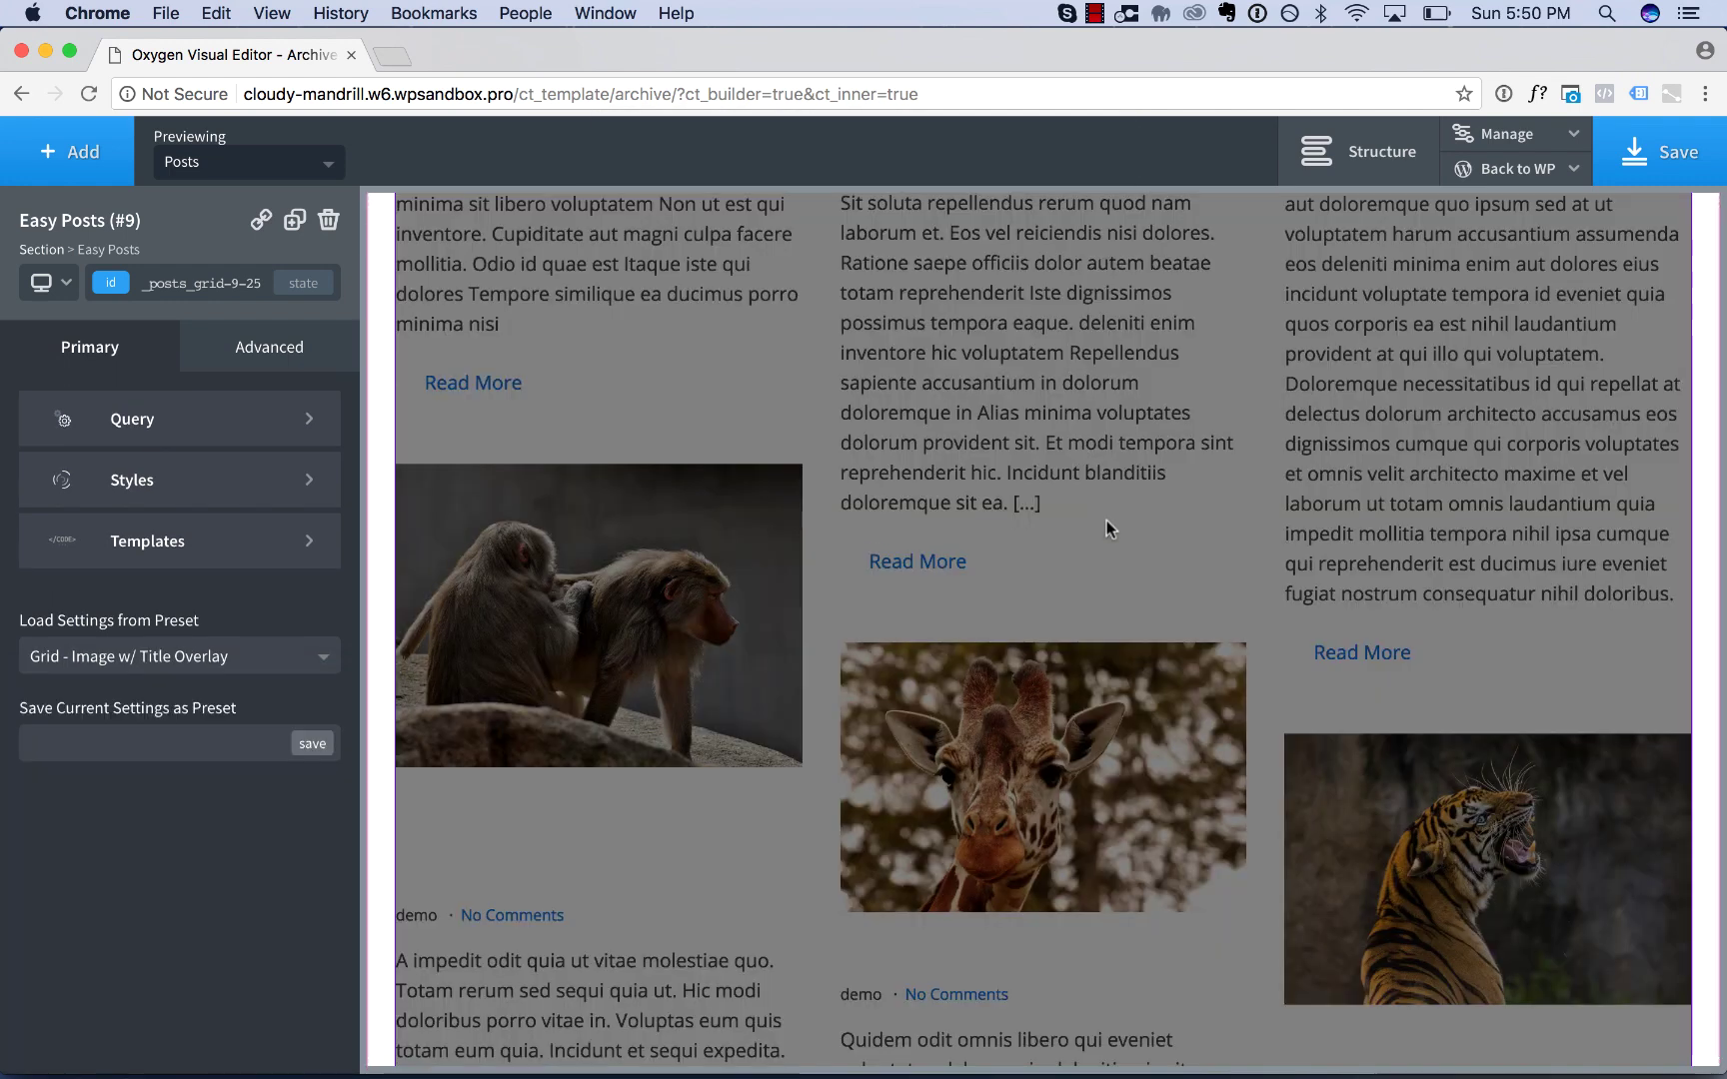
pyautogui.scroll(3, 1110, 529)
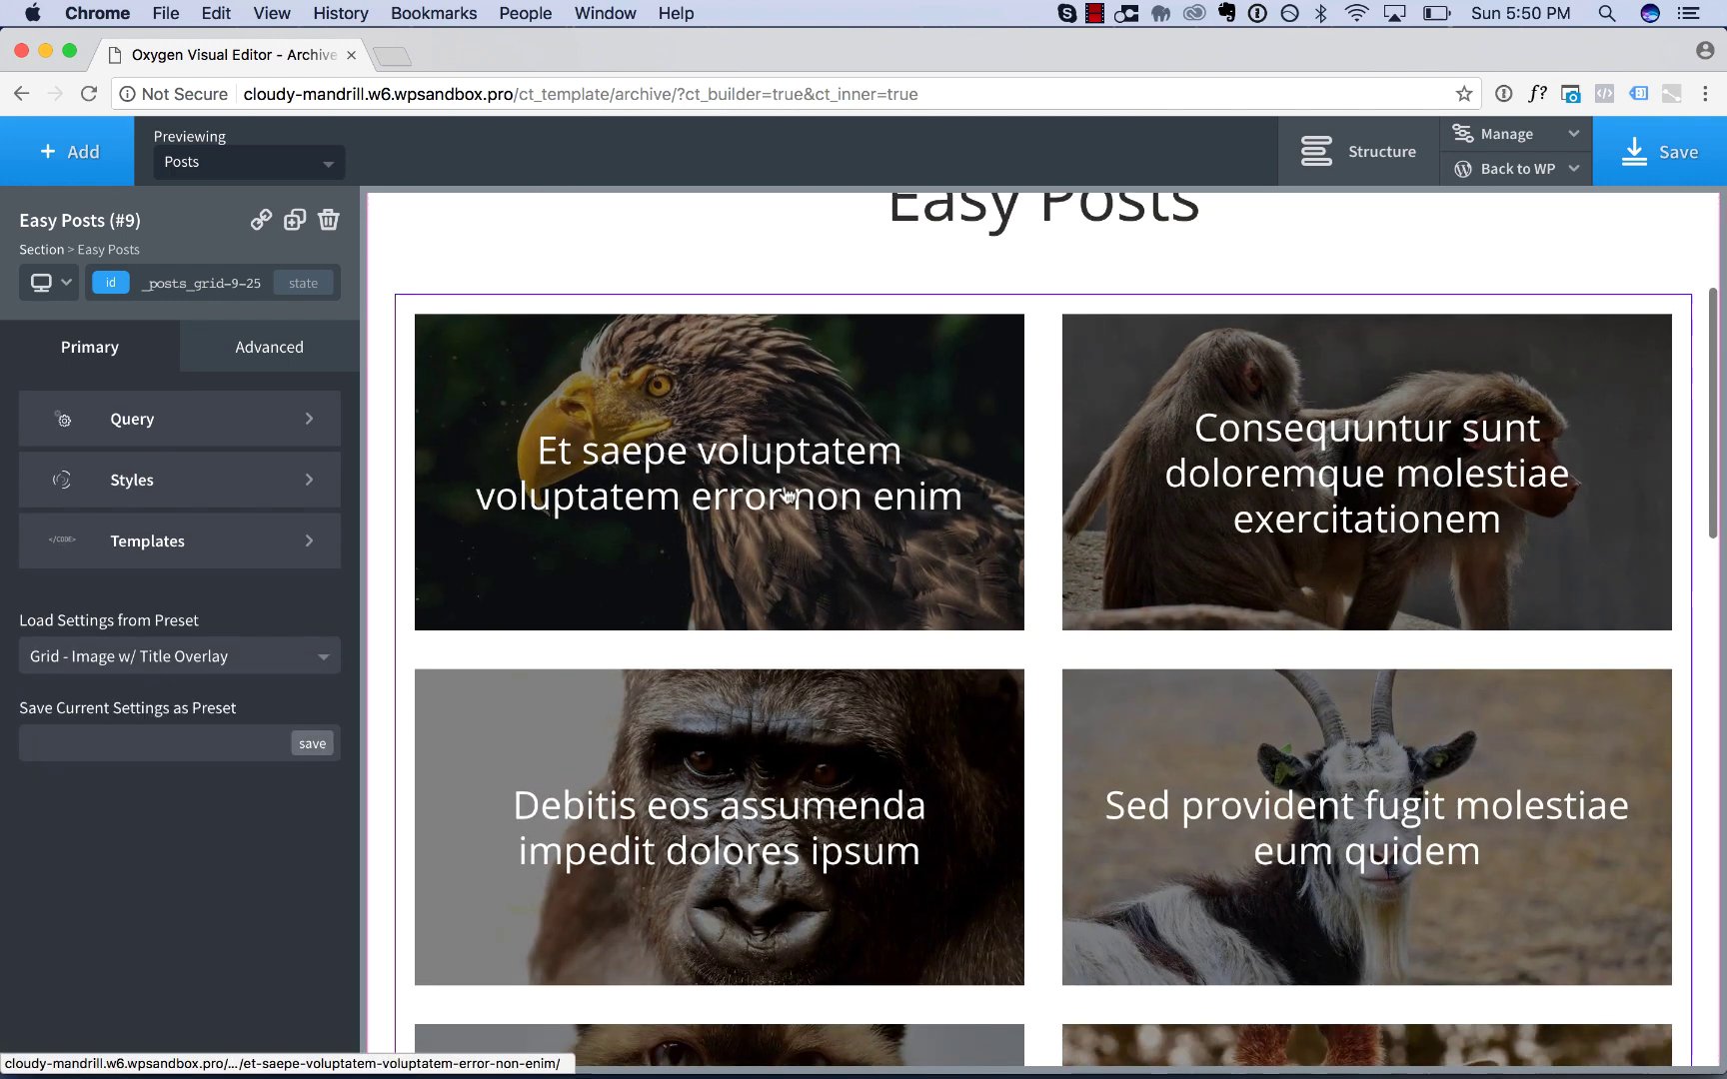
pyautogui.scroll(-5, 788, 882)
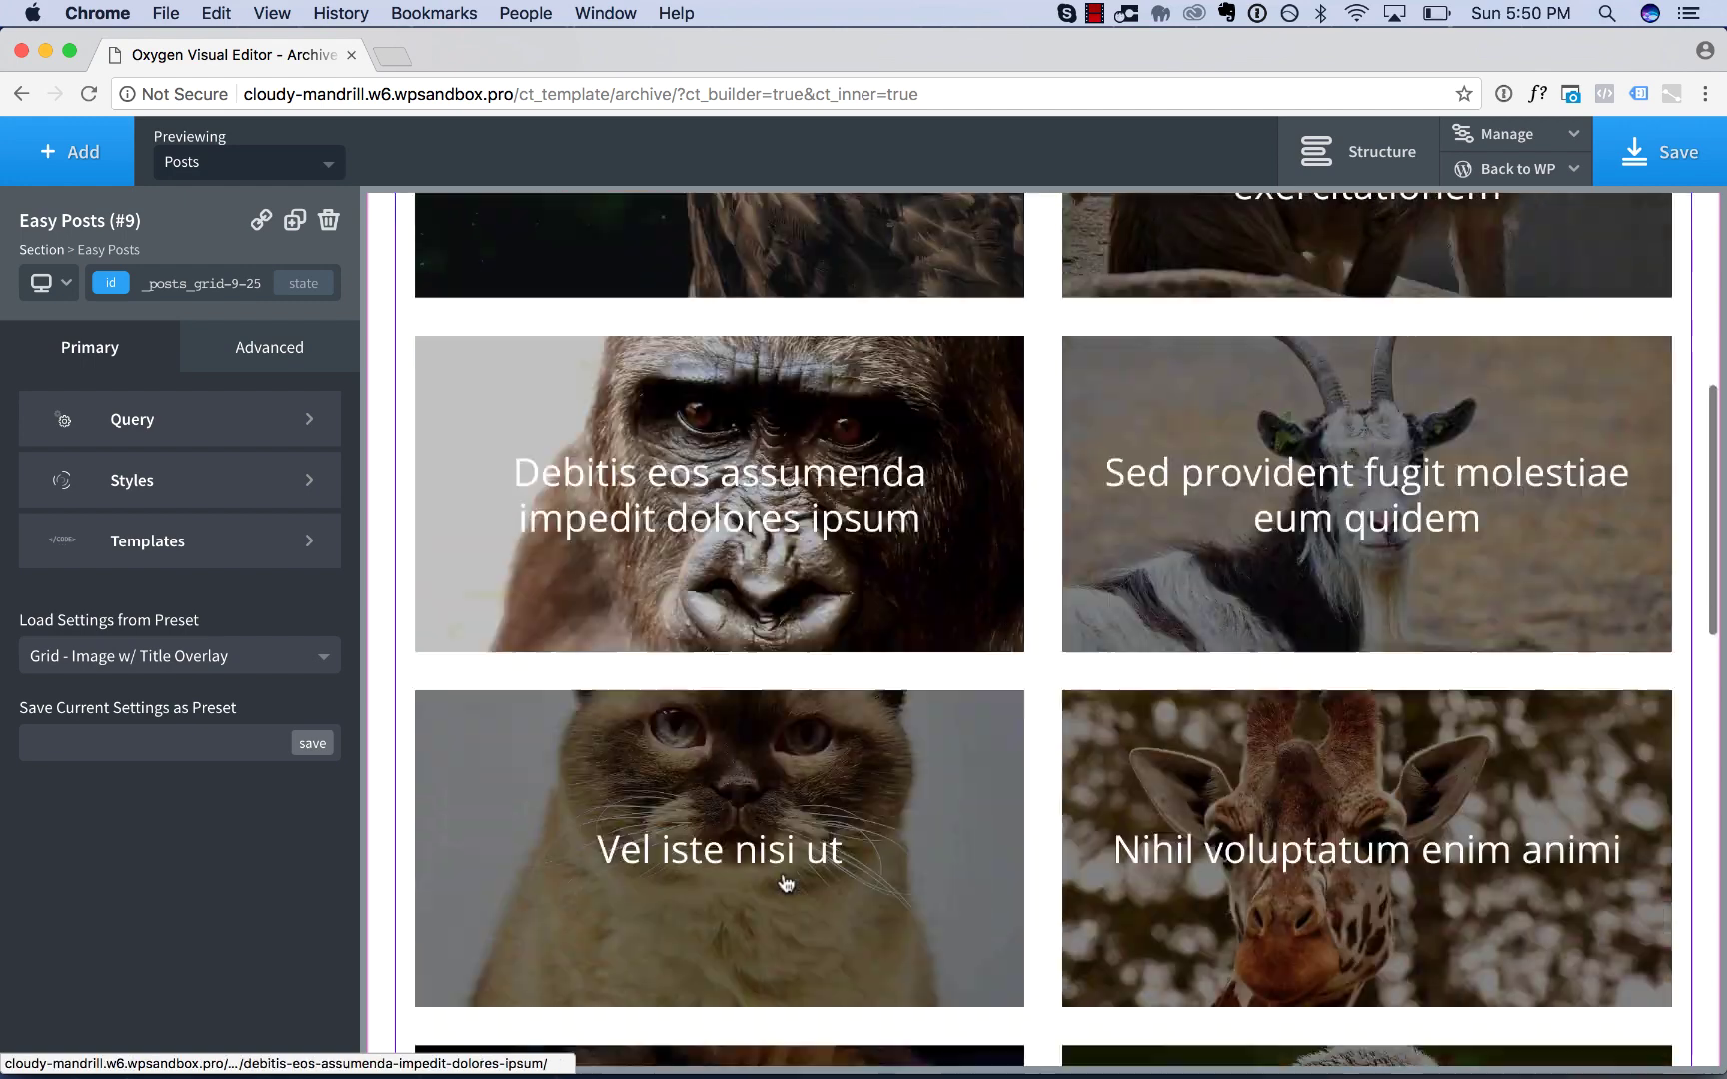
# Step: Browse the preset list and close it without changing the preset
pyautogui.click(189, 672)
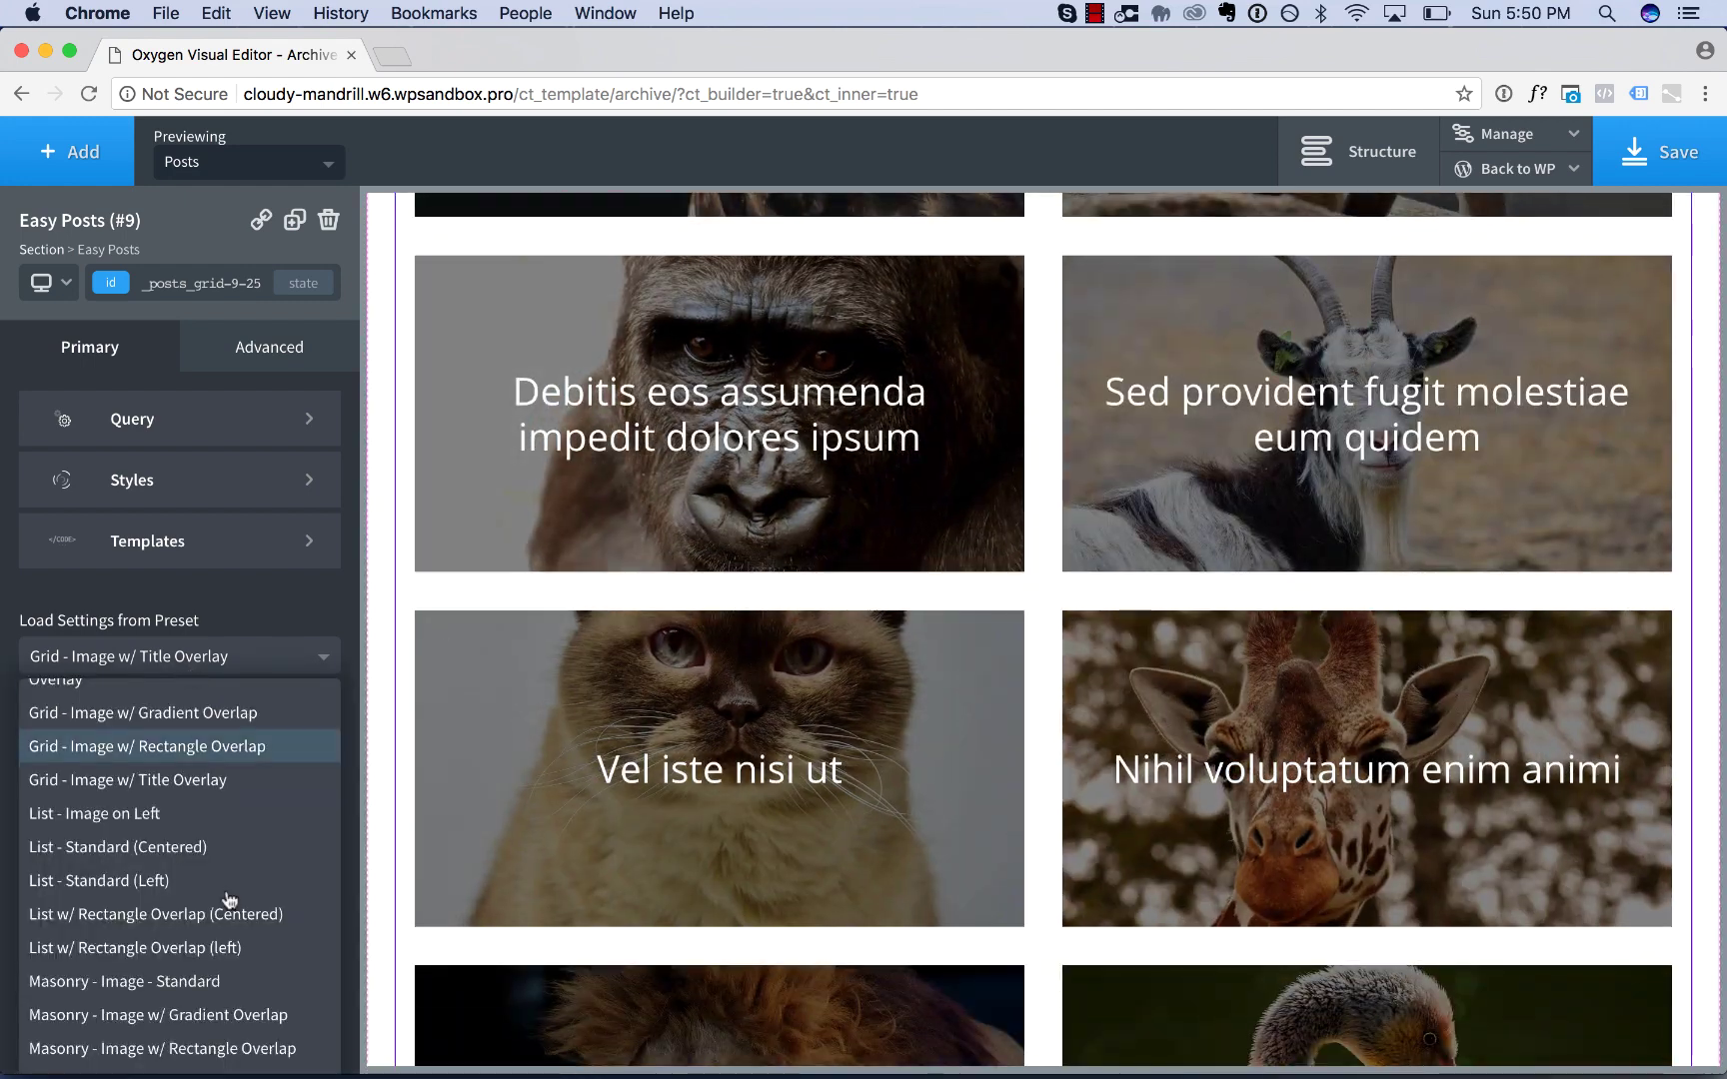
pyautogui.scroll(-1, 231, 914)
pyautogui.click(184, 639)
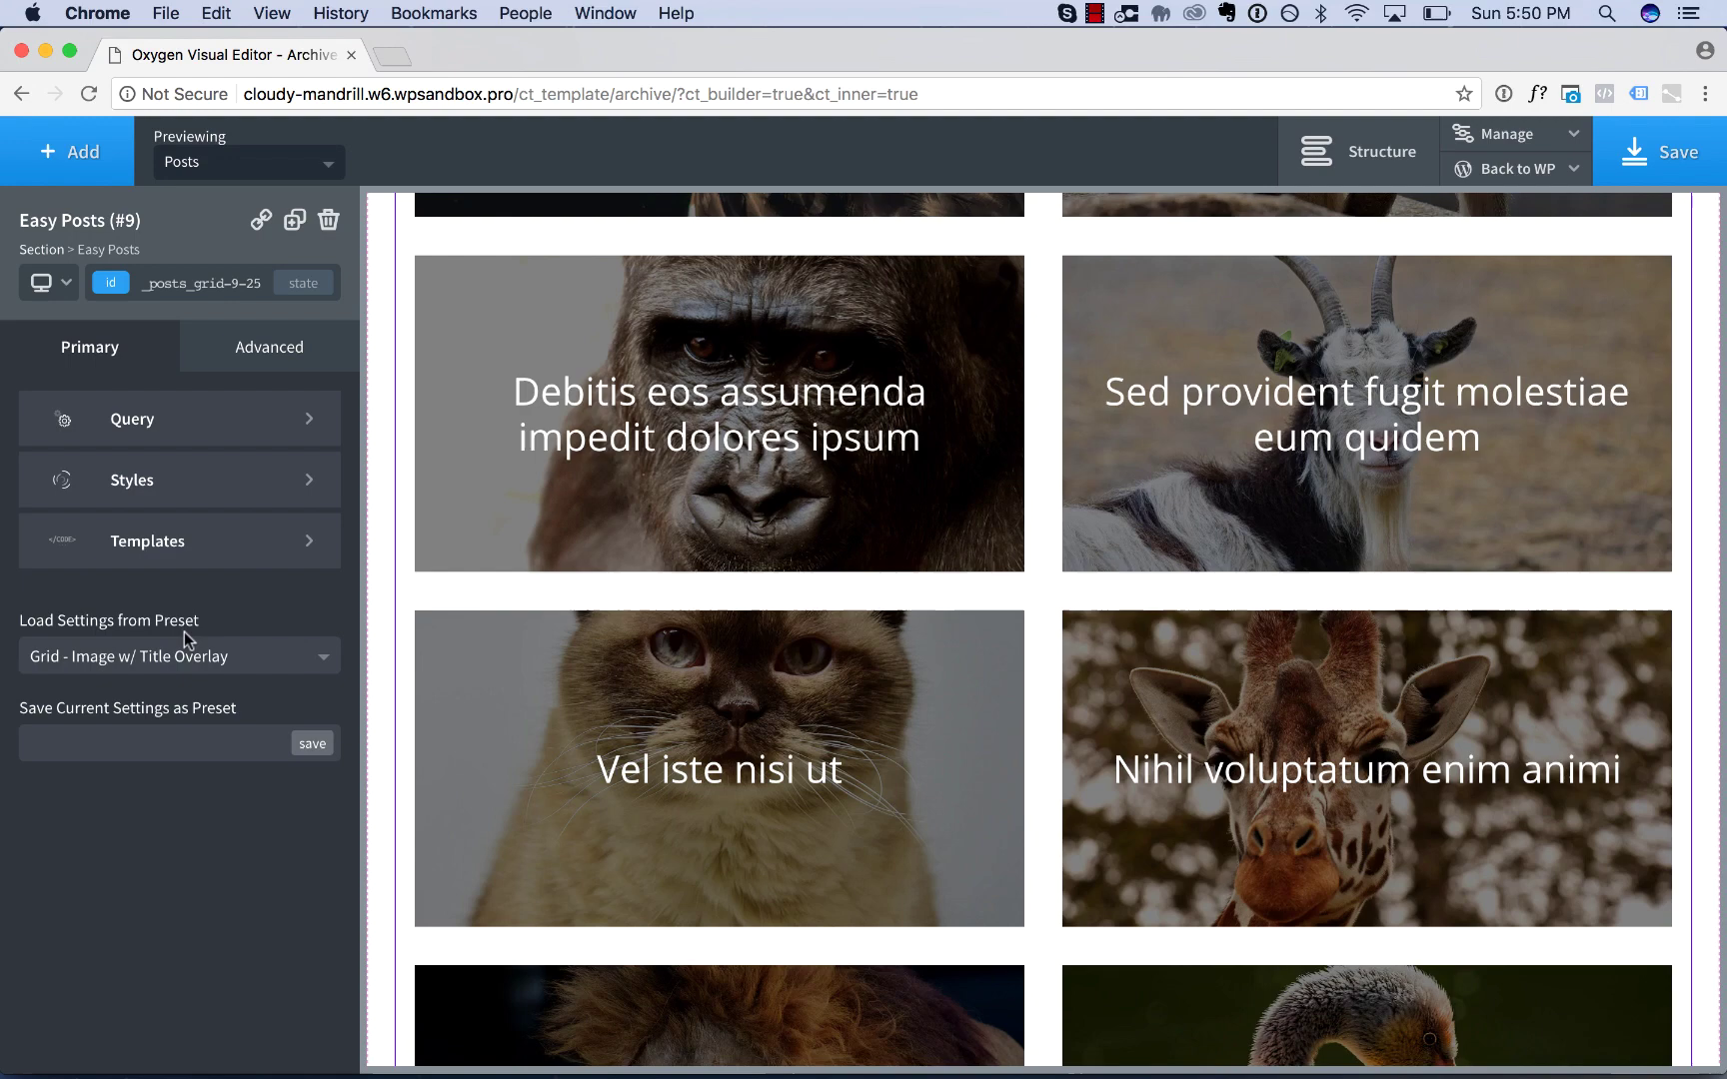
pyautogui.scroll(9, 700, 759)
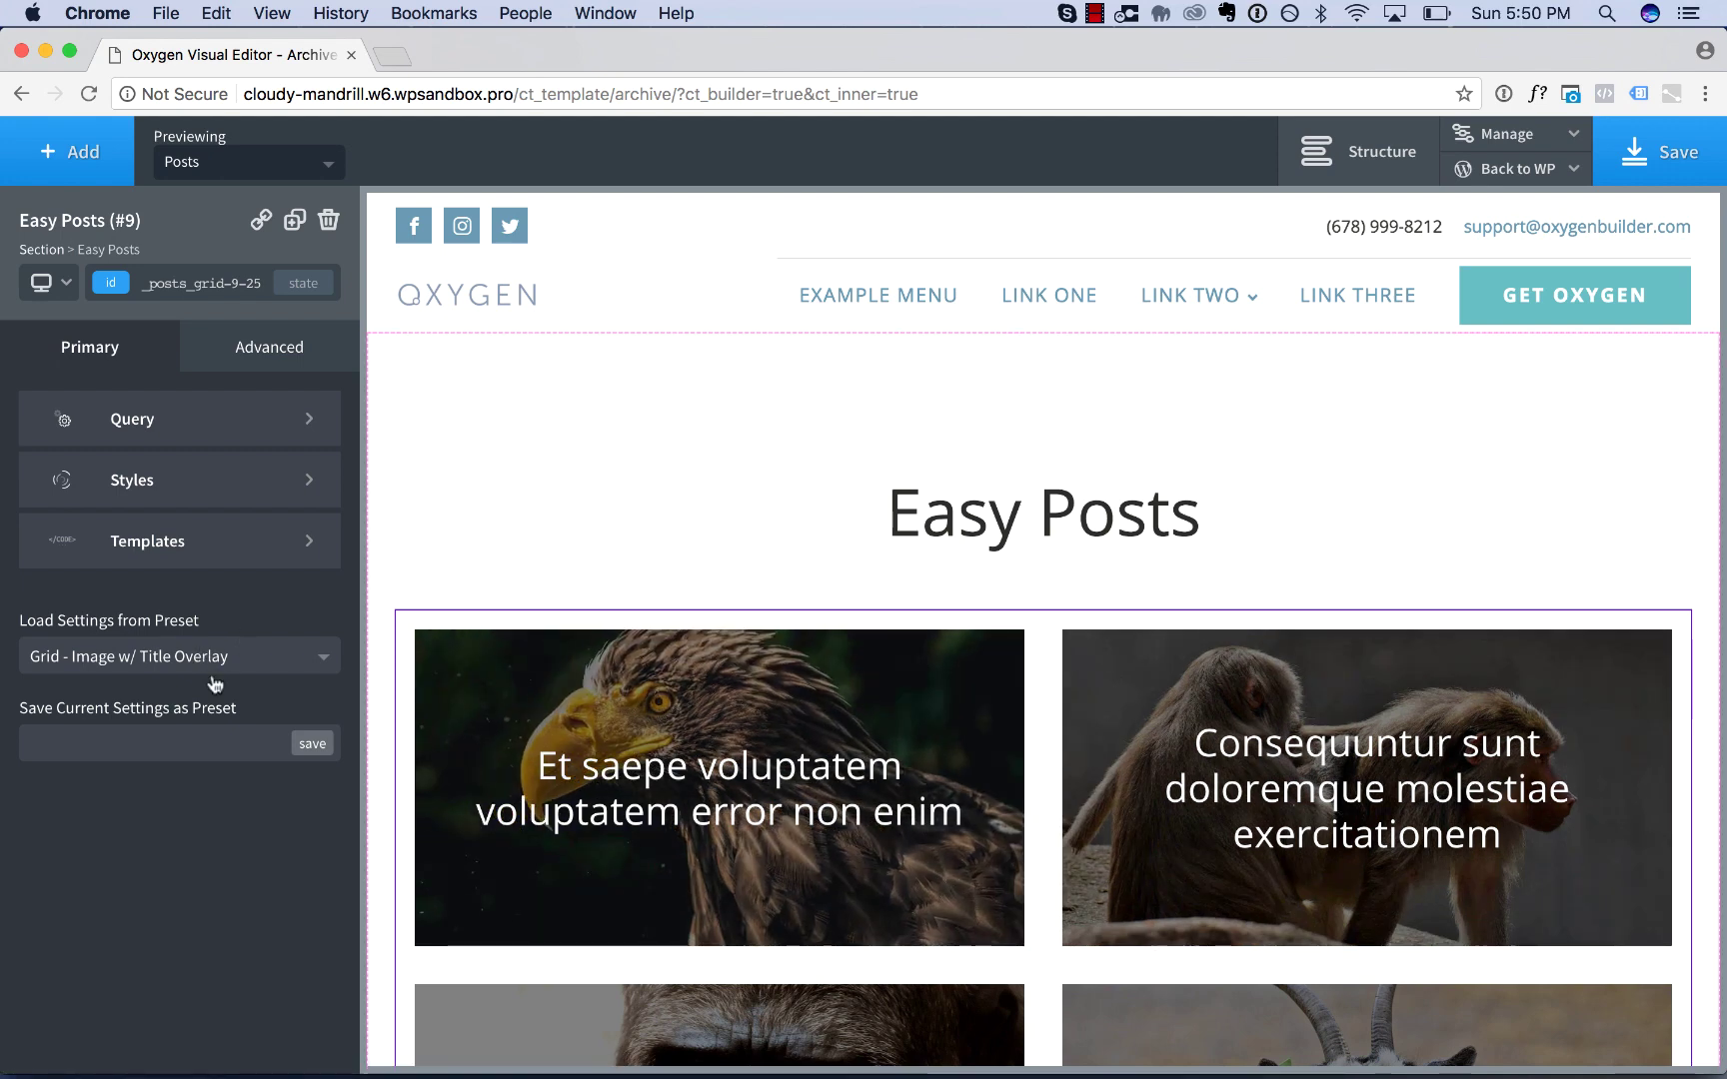
pyautogui.click(156, 484)
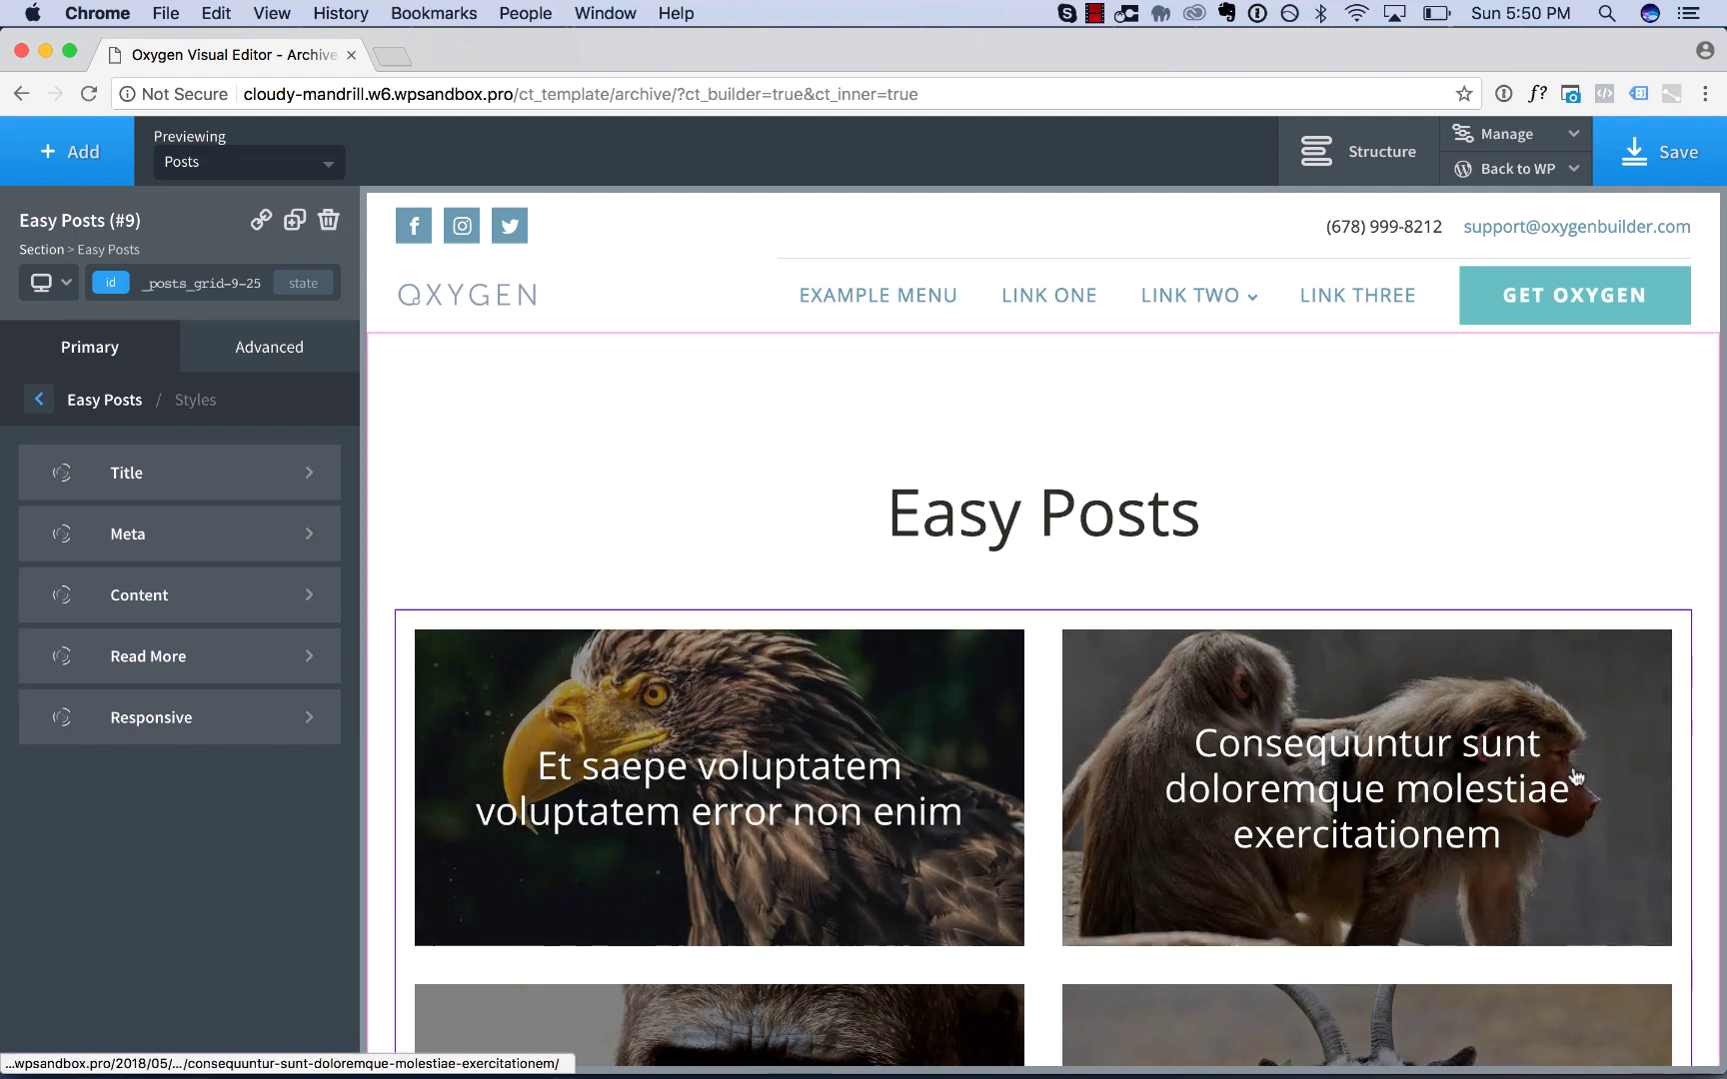
pyautogui.click(50, 400)
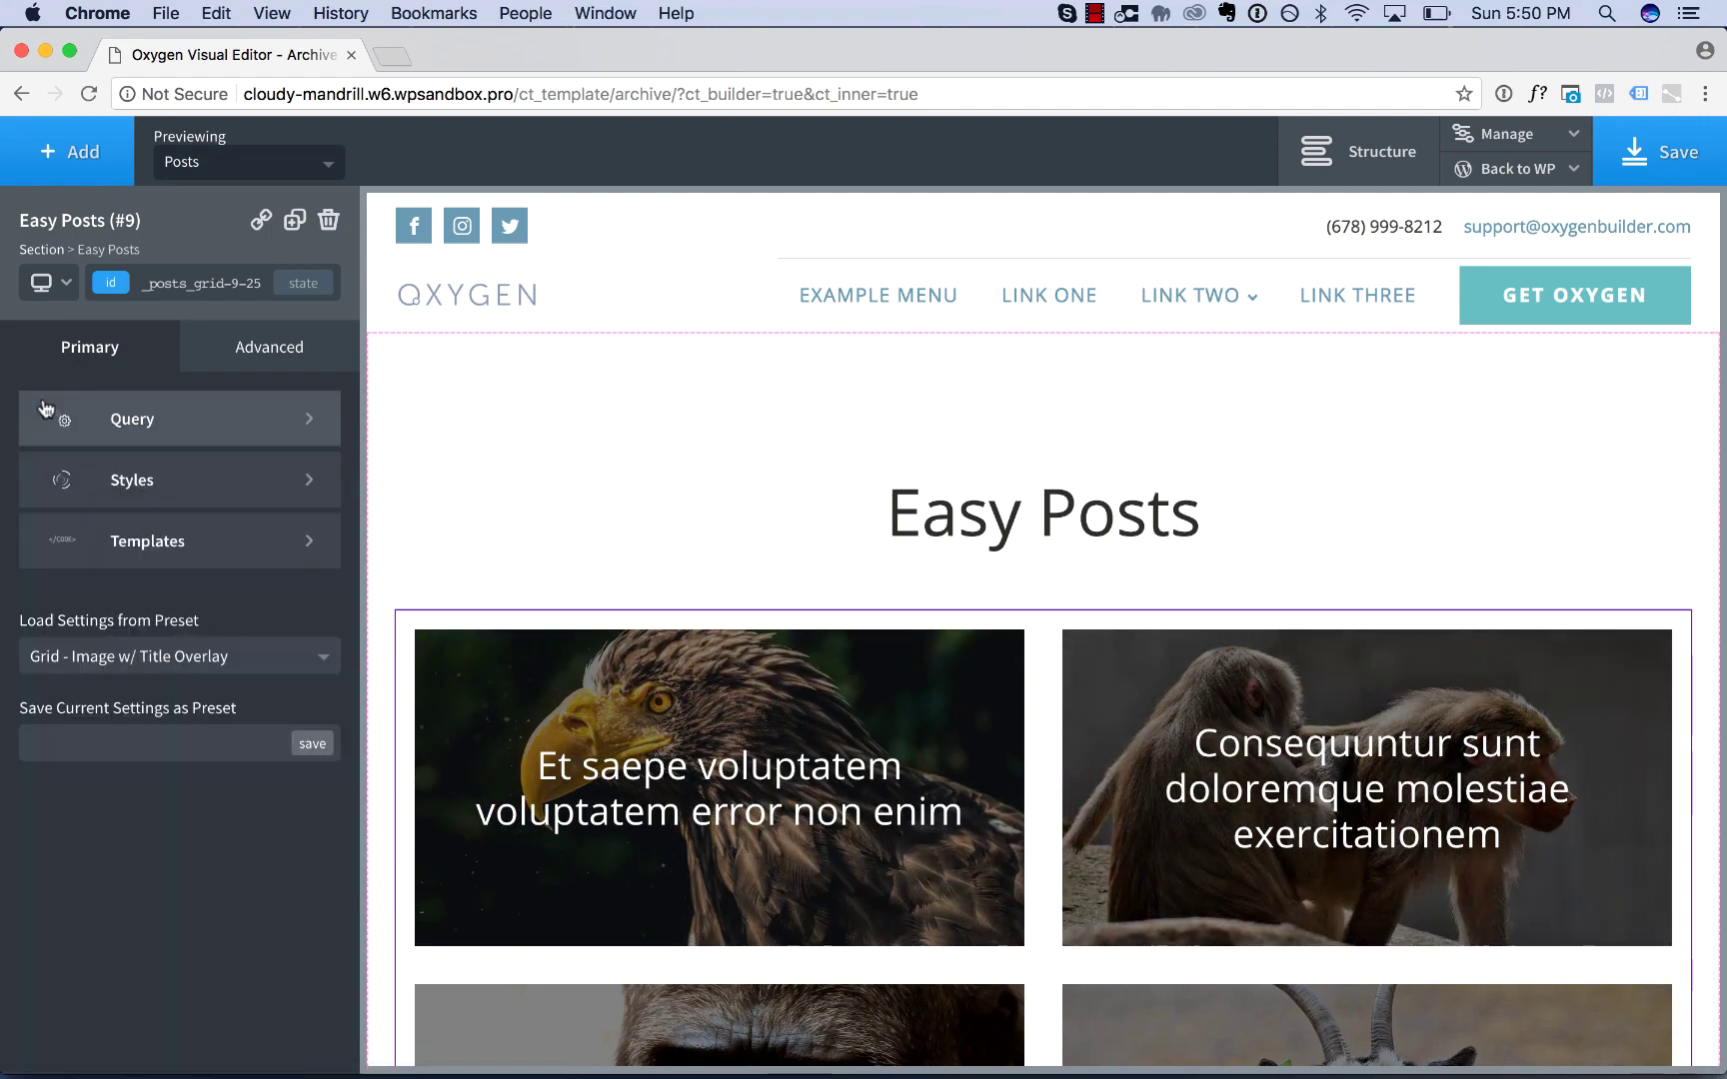
# Step: Load Grid - Image - Standard and confirm, restoring three image cards per row with titles and excerpts
pyautogui.click(152, 657)
pyautogui.scroll(2, 181, 799)
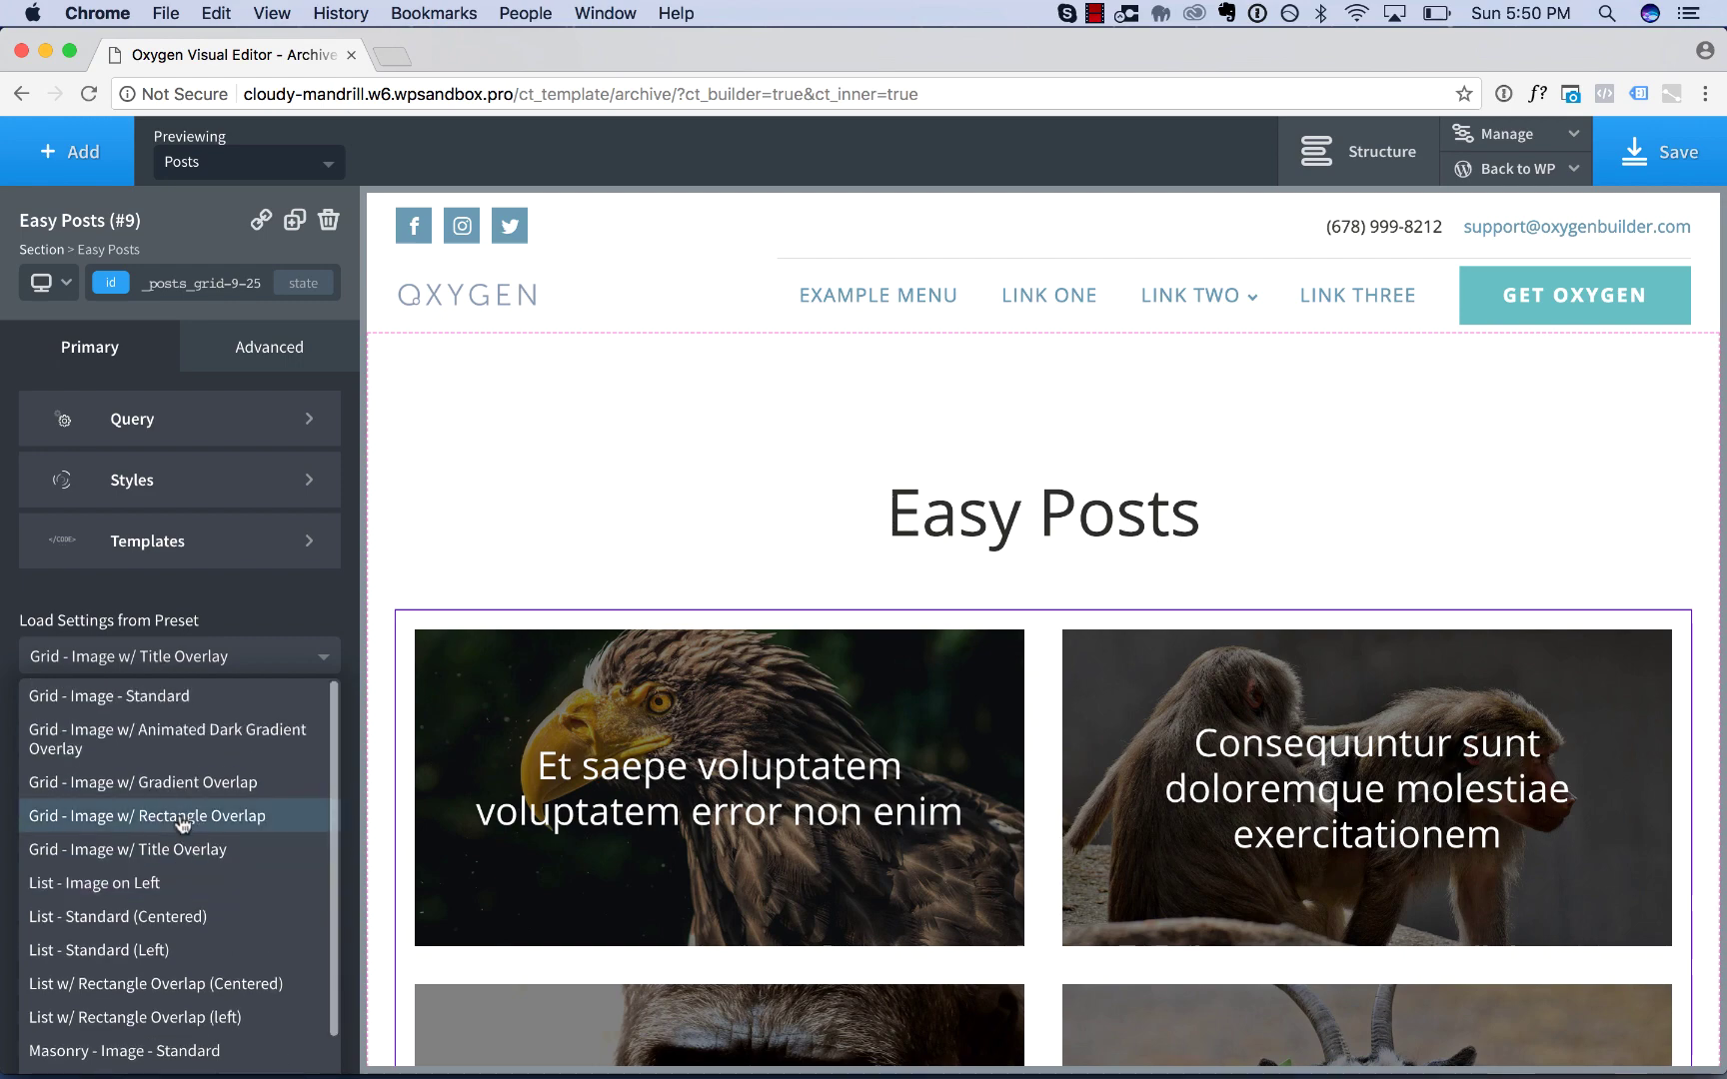
pyautogui.click(191, 696)
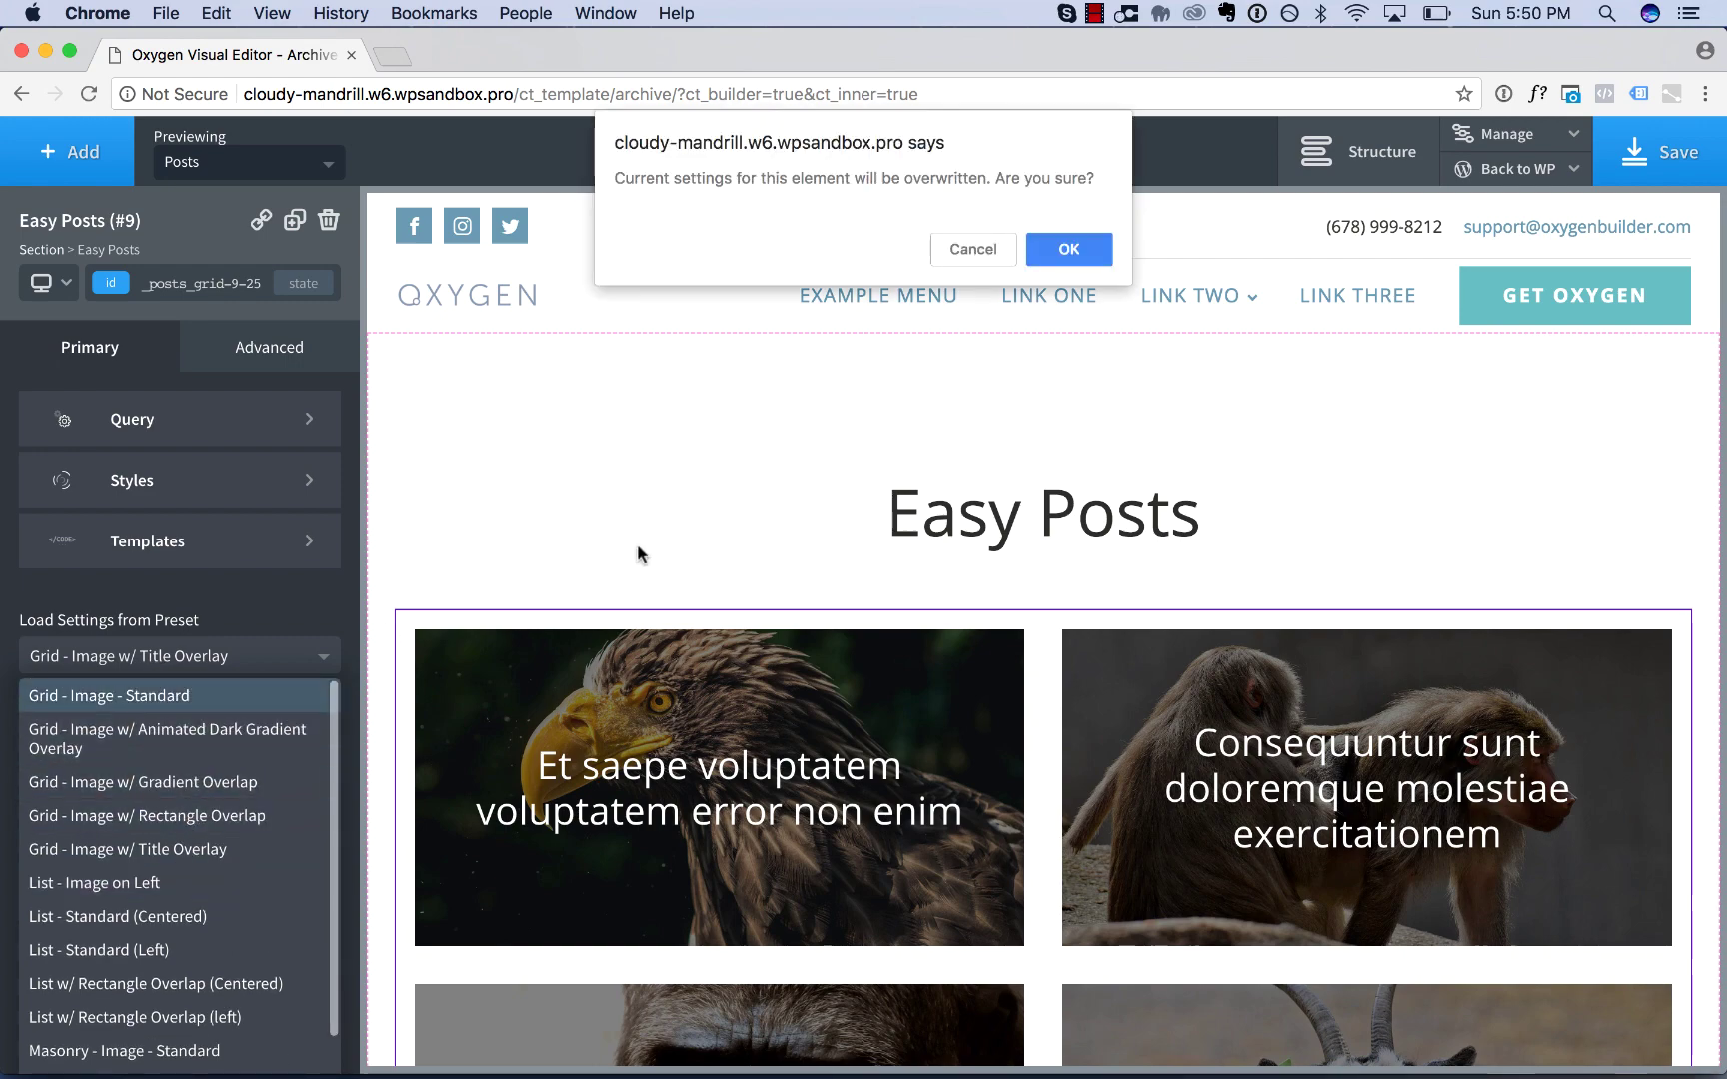
pyautogui.click(1071, 249)
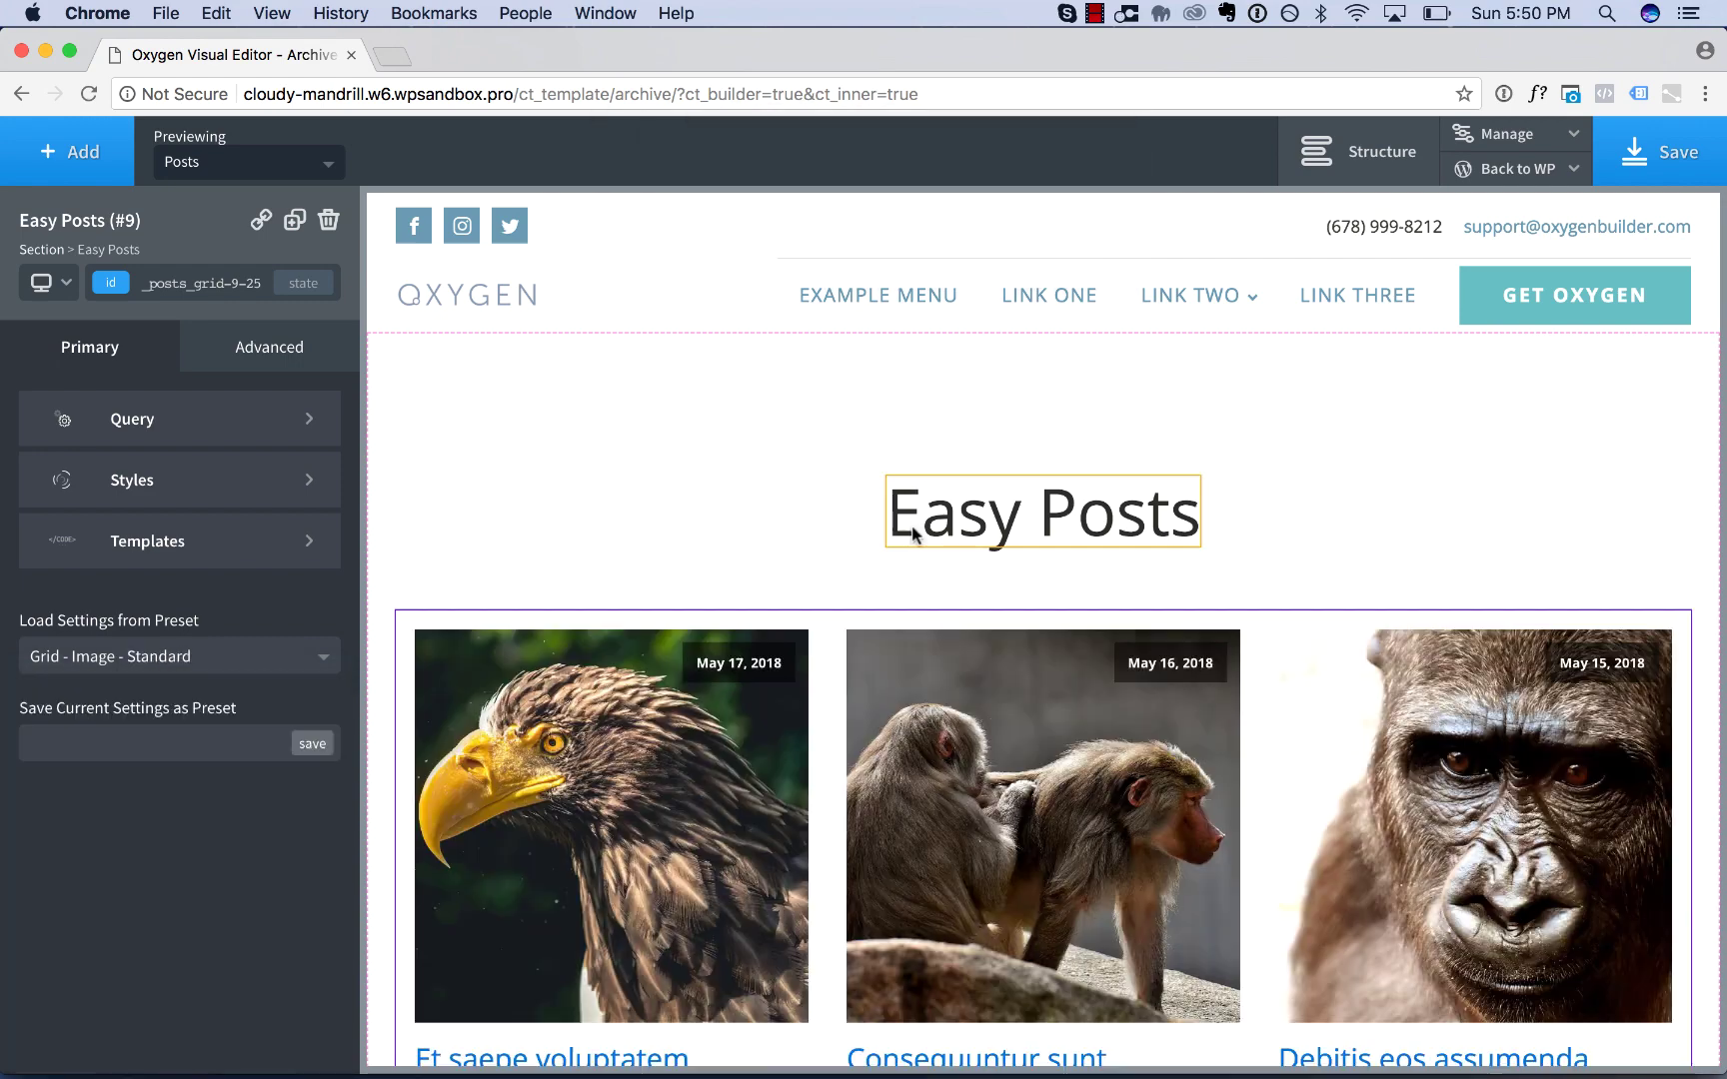
pyautogui.scroll(-3, 451, 655)
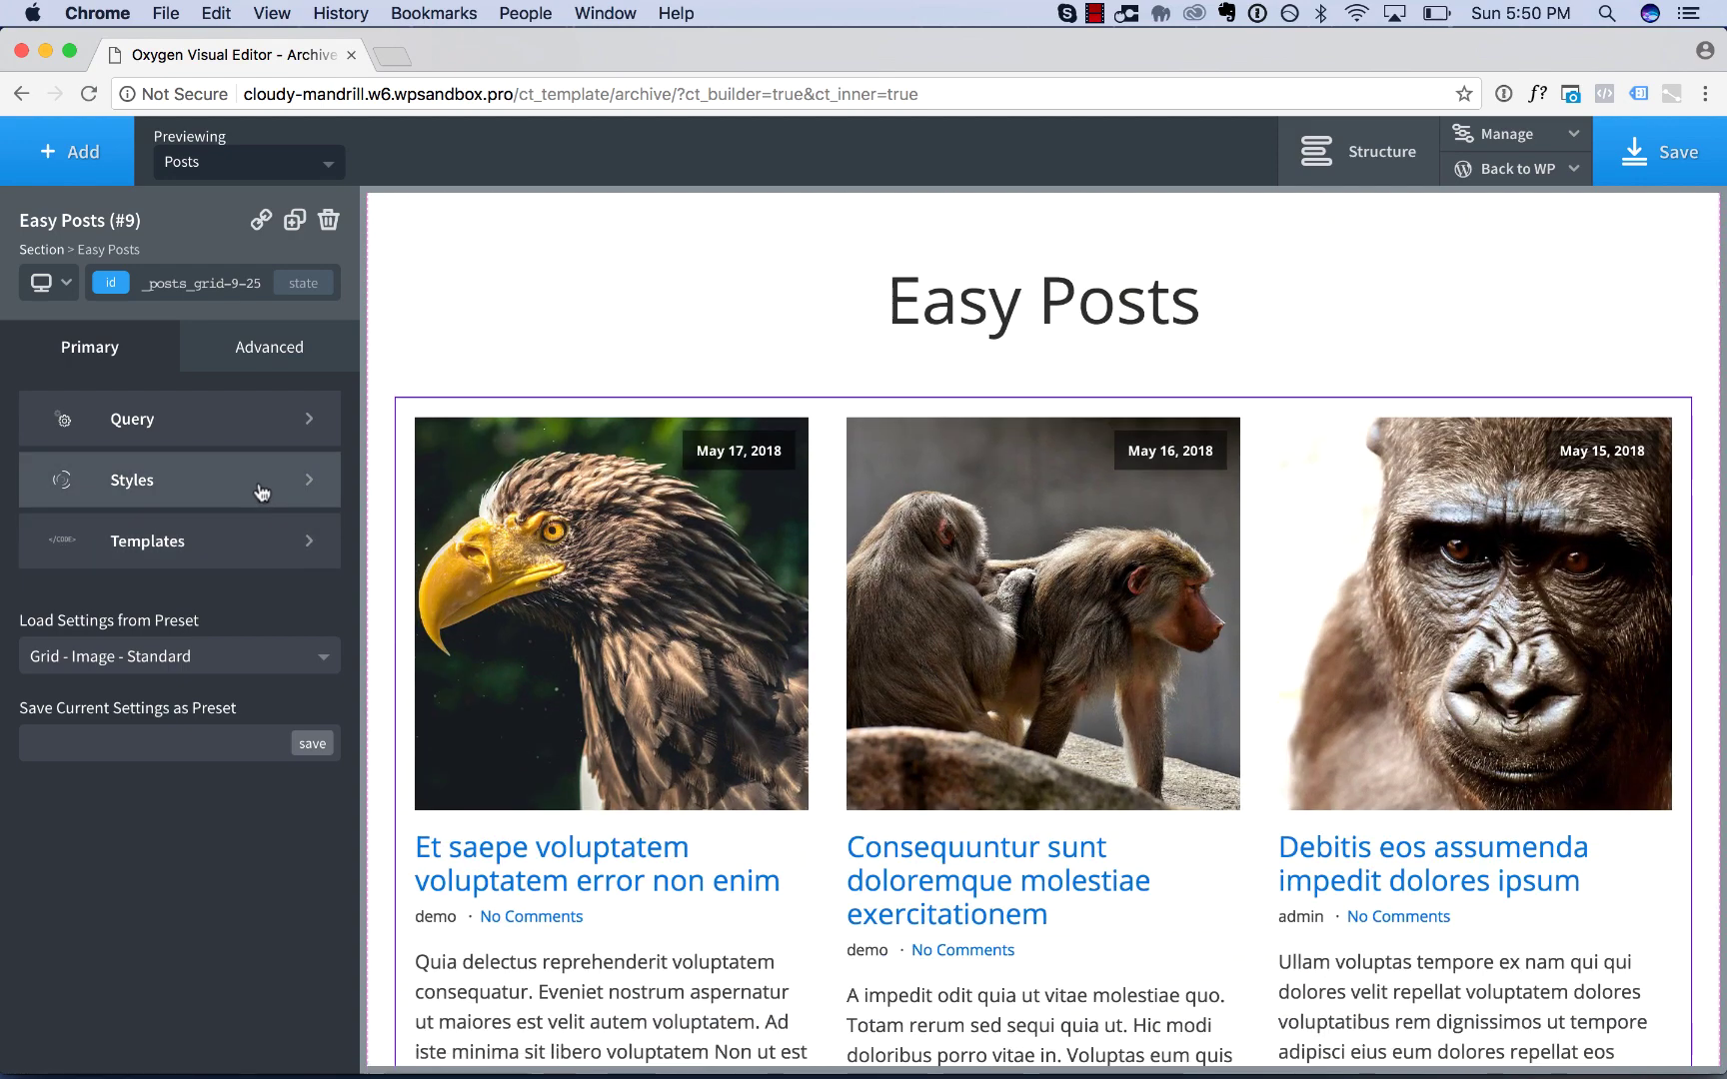
# Step: Go to the Easy Posts styling options for post titles
pyautogui.click(316, 483)
pyautogui.scroll(-2, 547, 571)
pyautogui.click(299, 474)
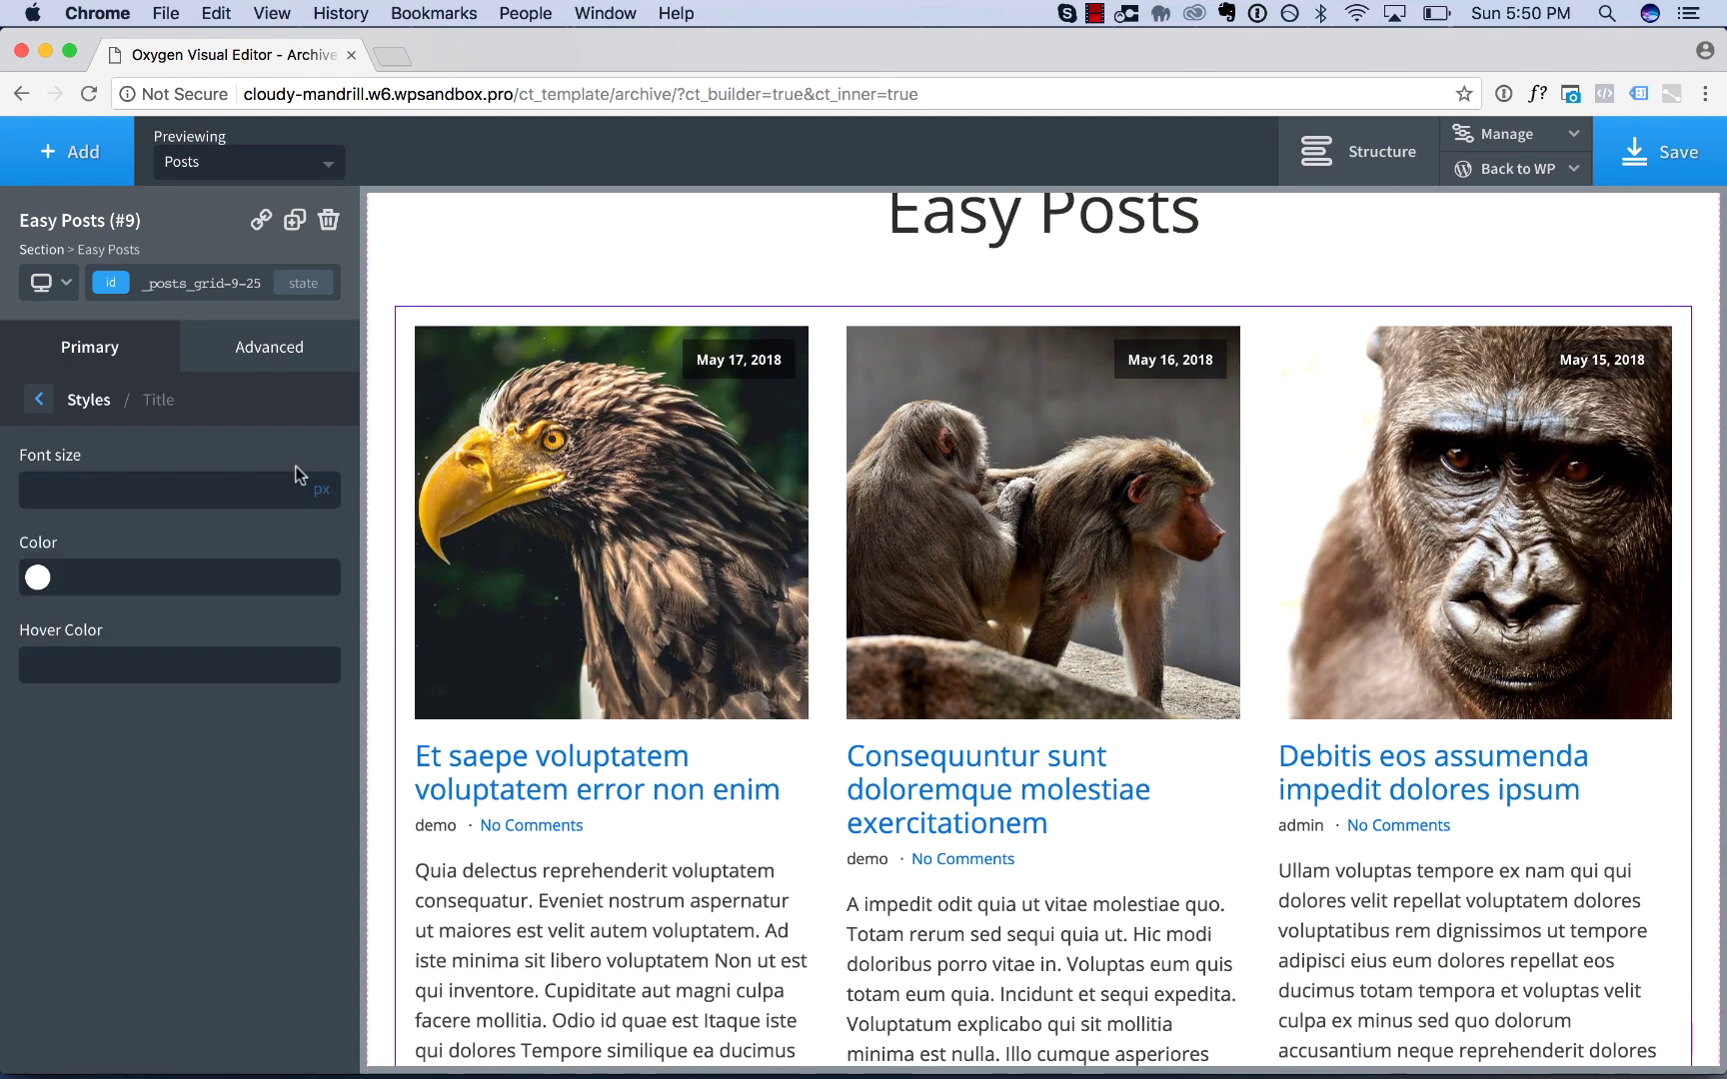
# Step: Try red and purple #4d067f as the title colour, then return to the style groups
pyautogui.click(38, 576)
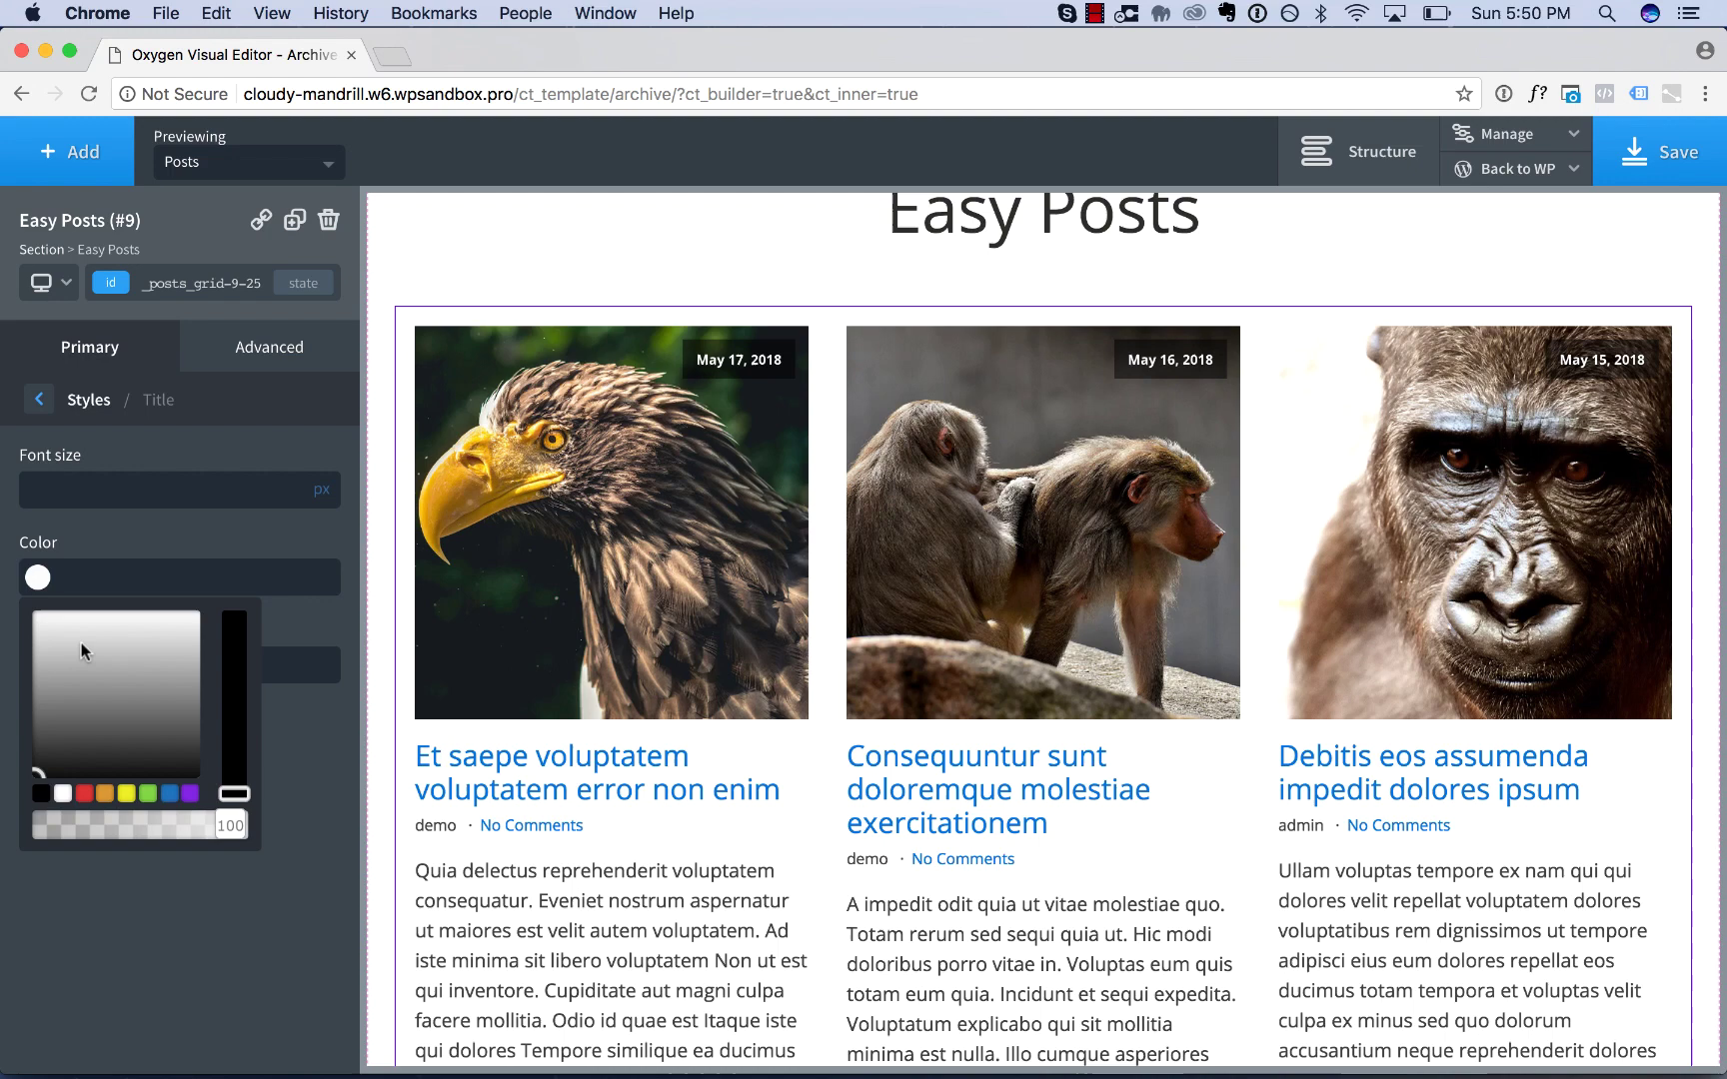
pyautogui.click(86, 794)
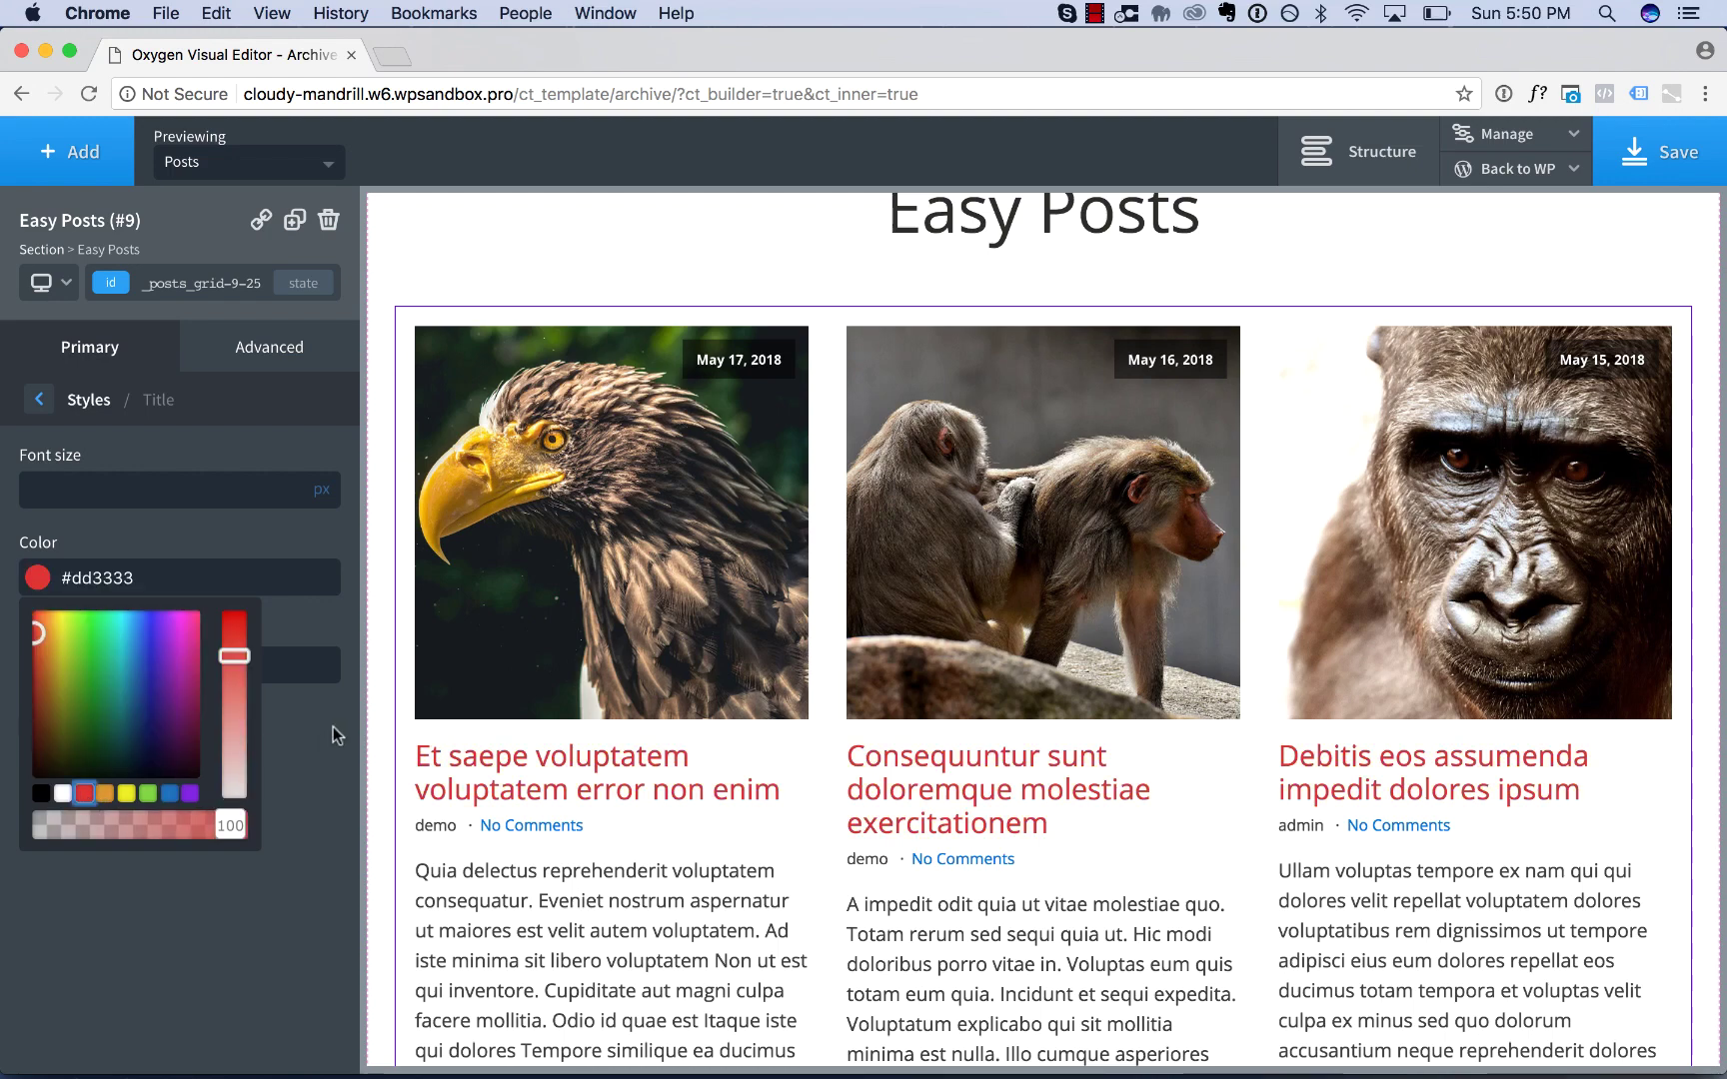
pyautogui.moveTo(88, 700); pyautogui.dragTo(160, 694)
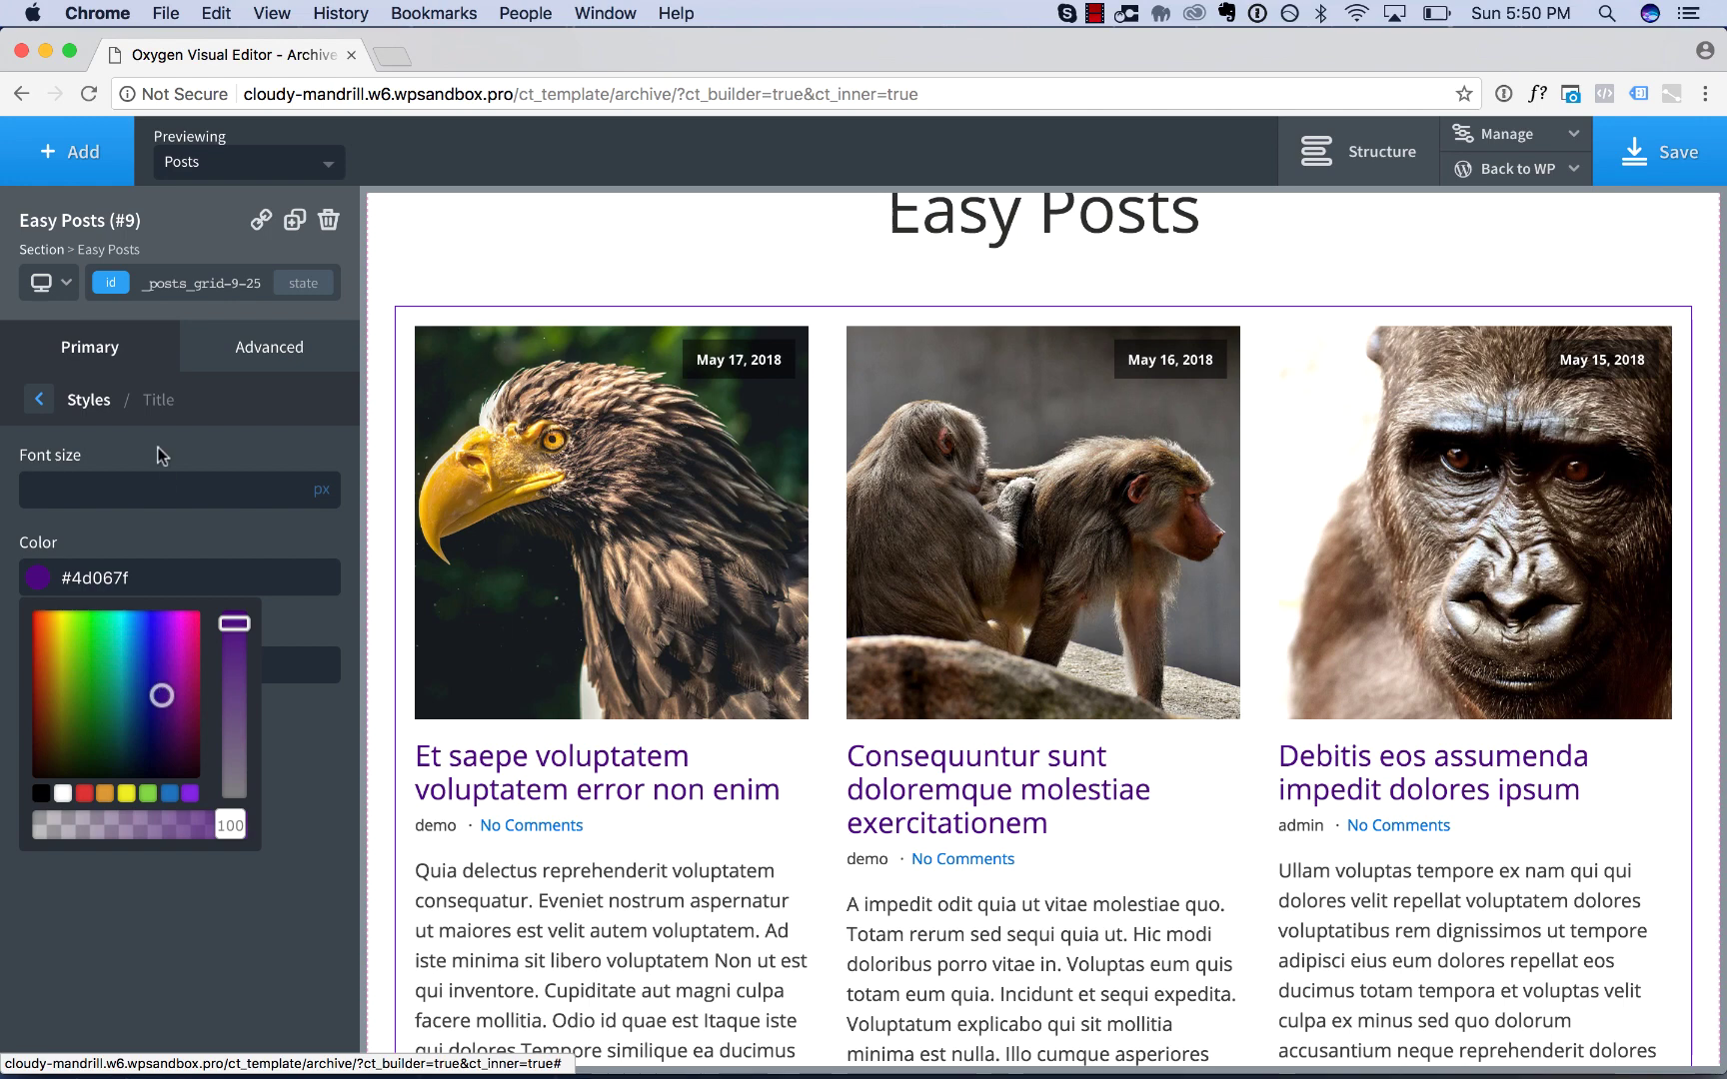
pyautogui.click(124, 517)
pyautogui.click(96, 404)
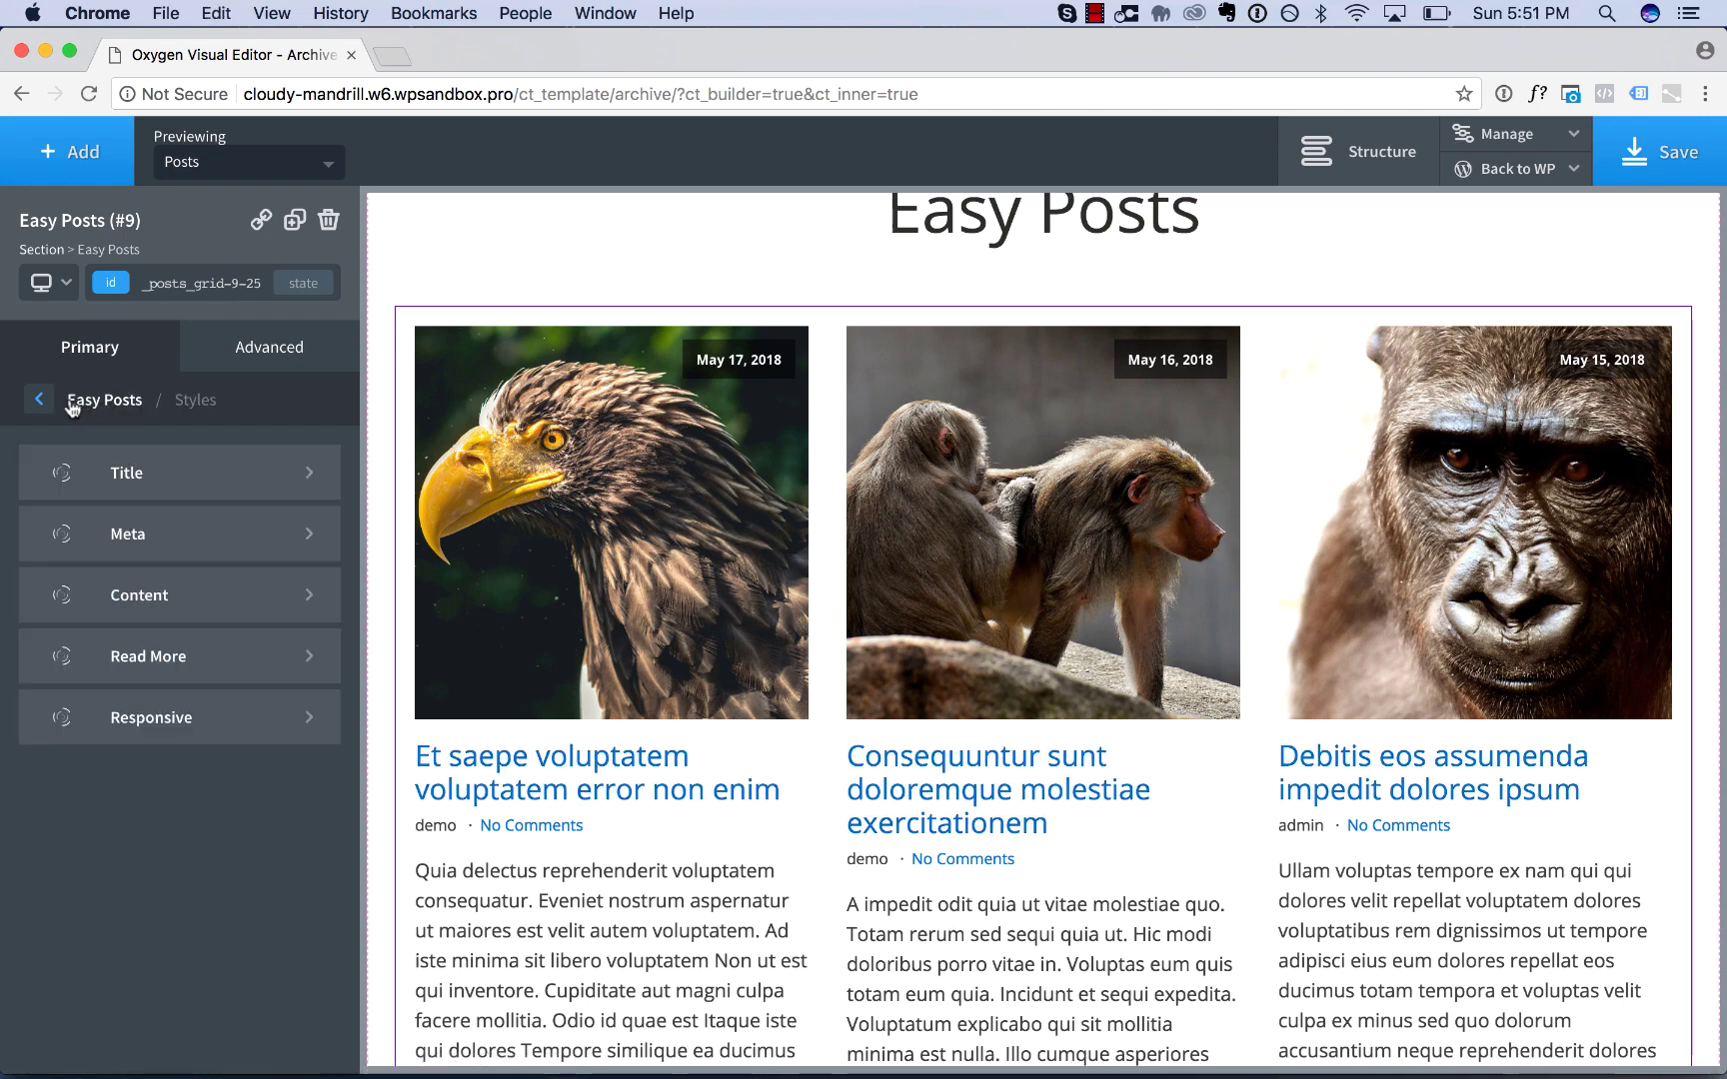
# Step: Save the Easy Posts settings as preset 'My Easy Posts Preset' and acknowledge the saved alert
pyautogui.click(84, 404)
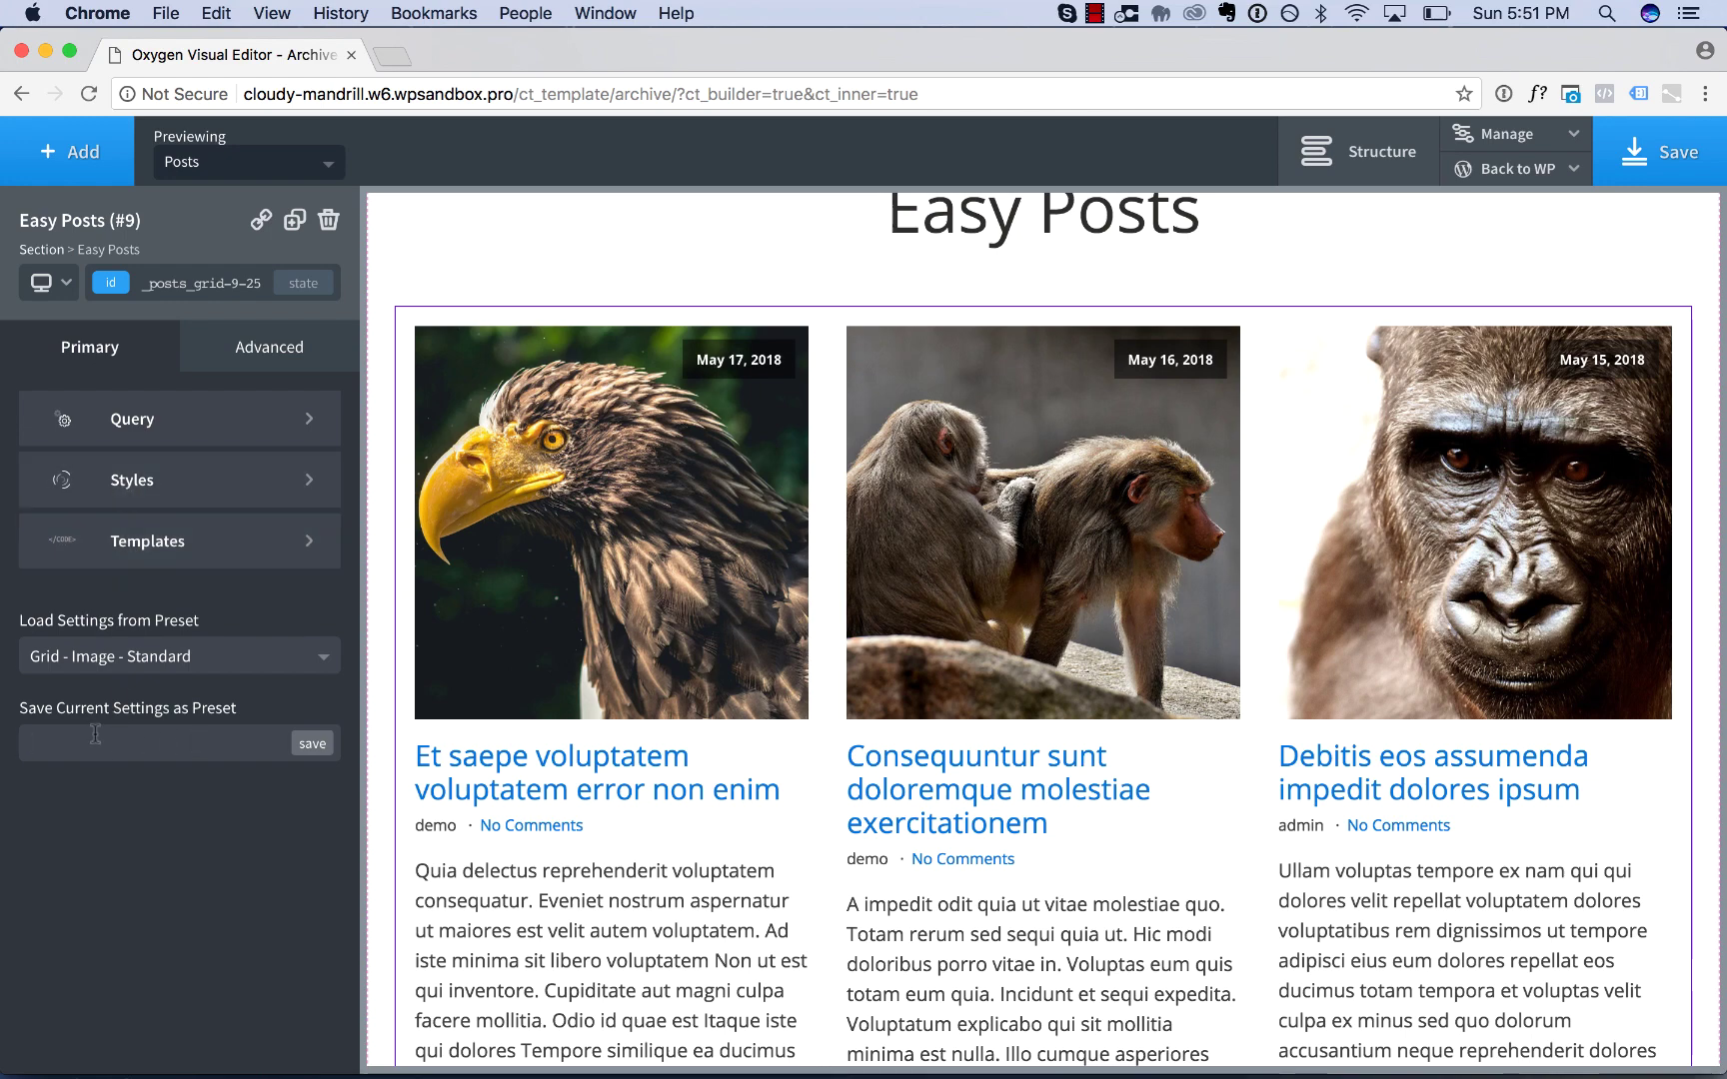
pyautogui.click(130, 656)
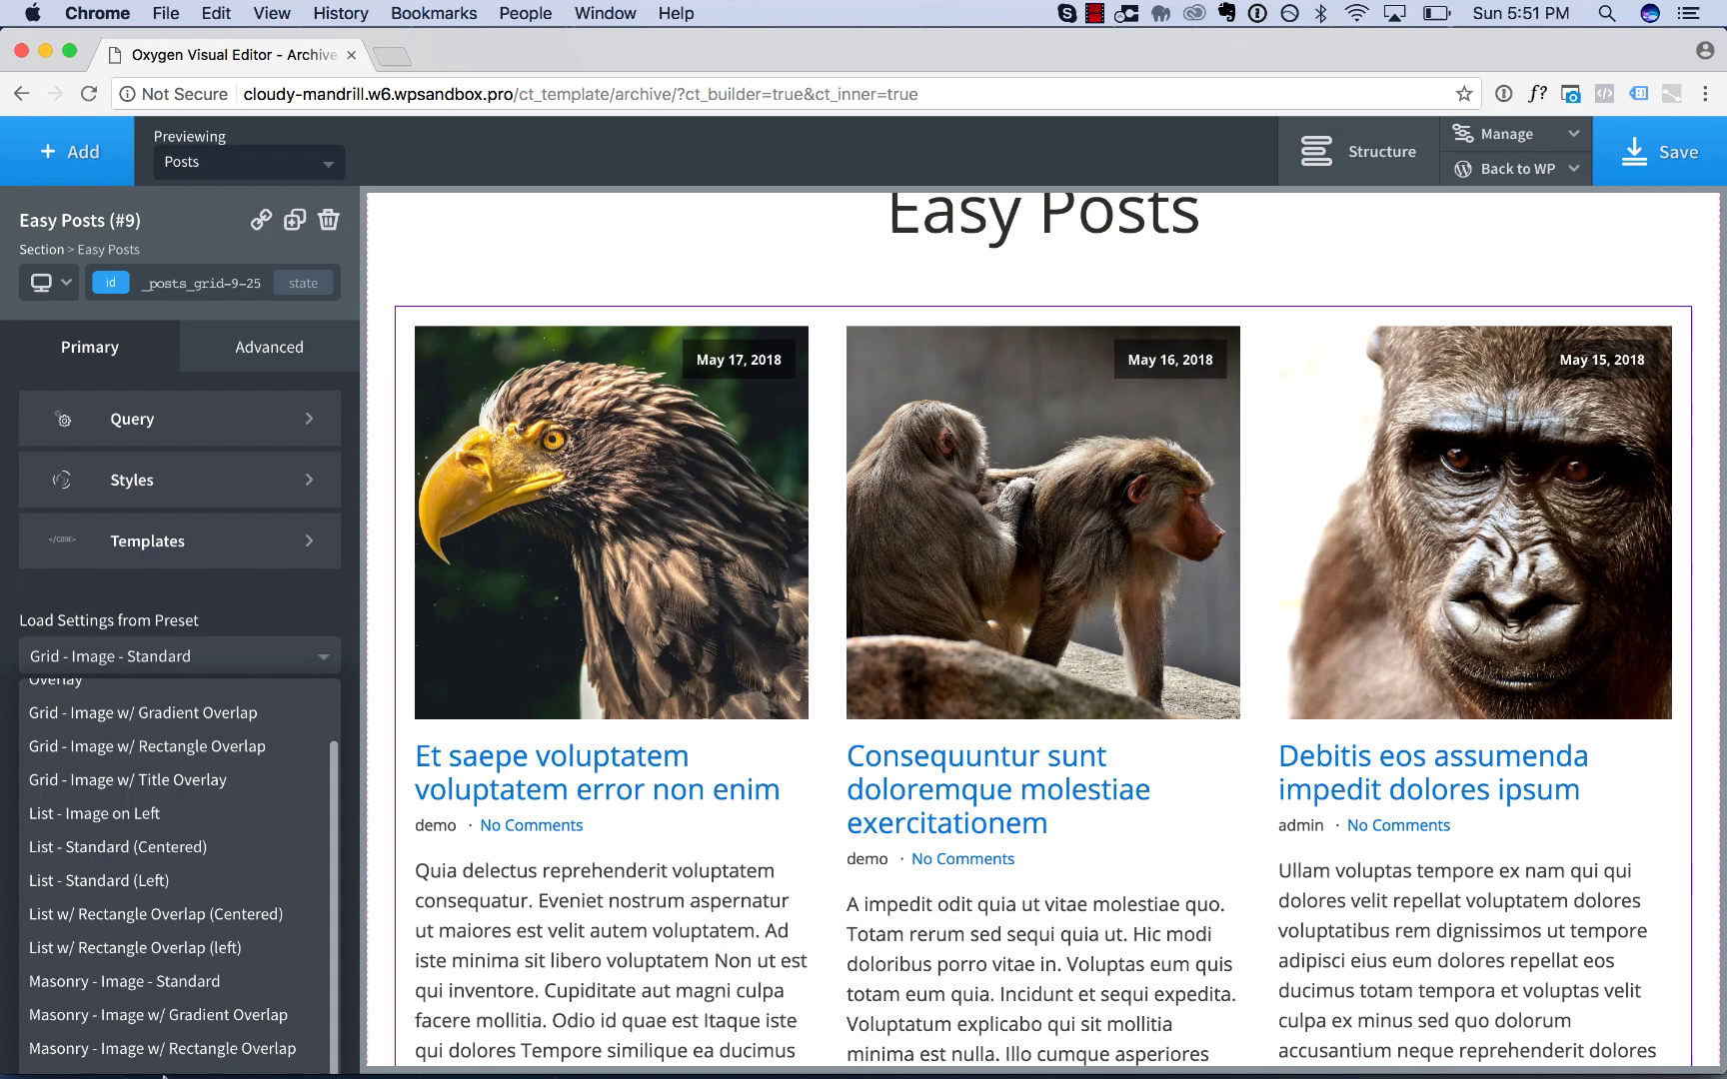
pyautogui.click(172, 657)
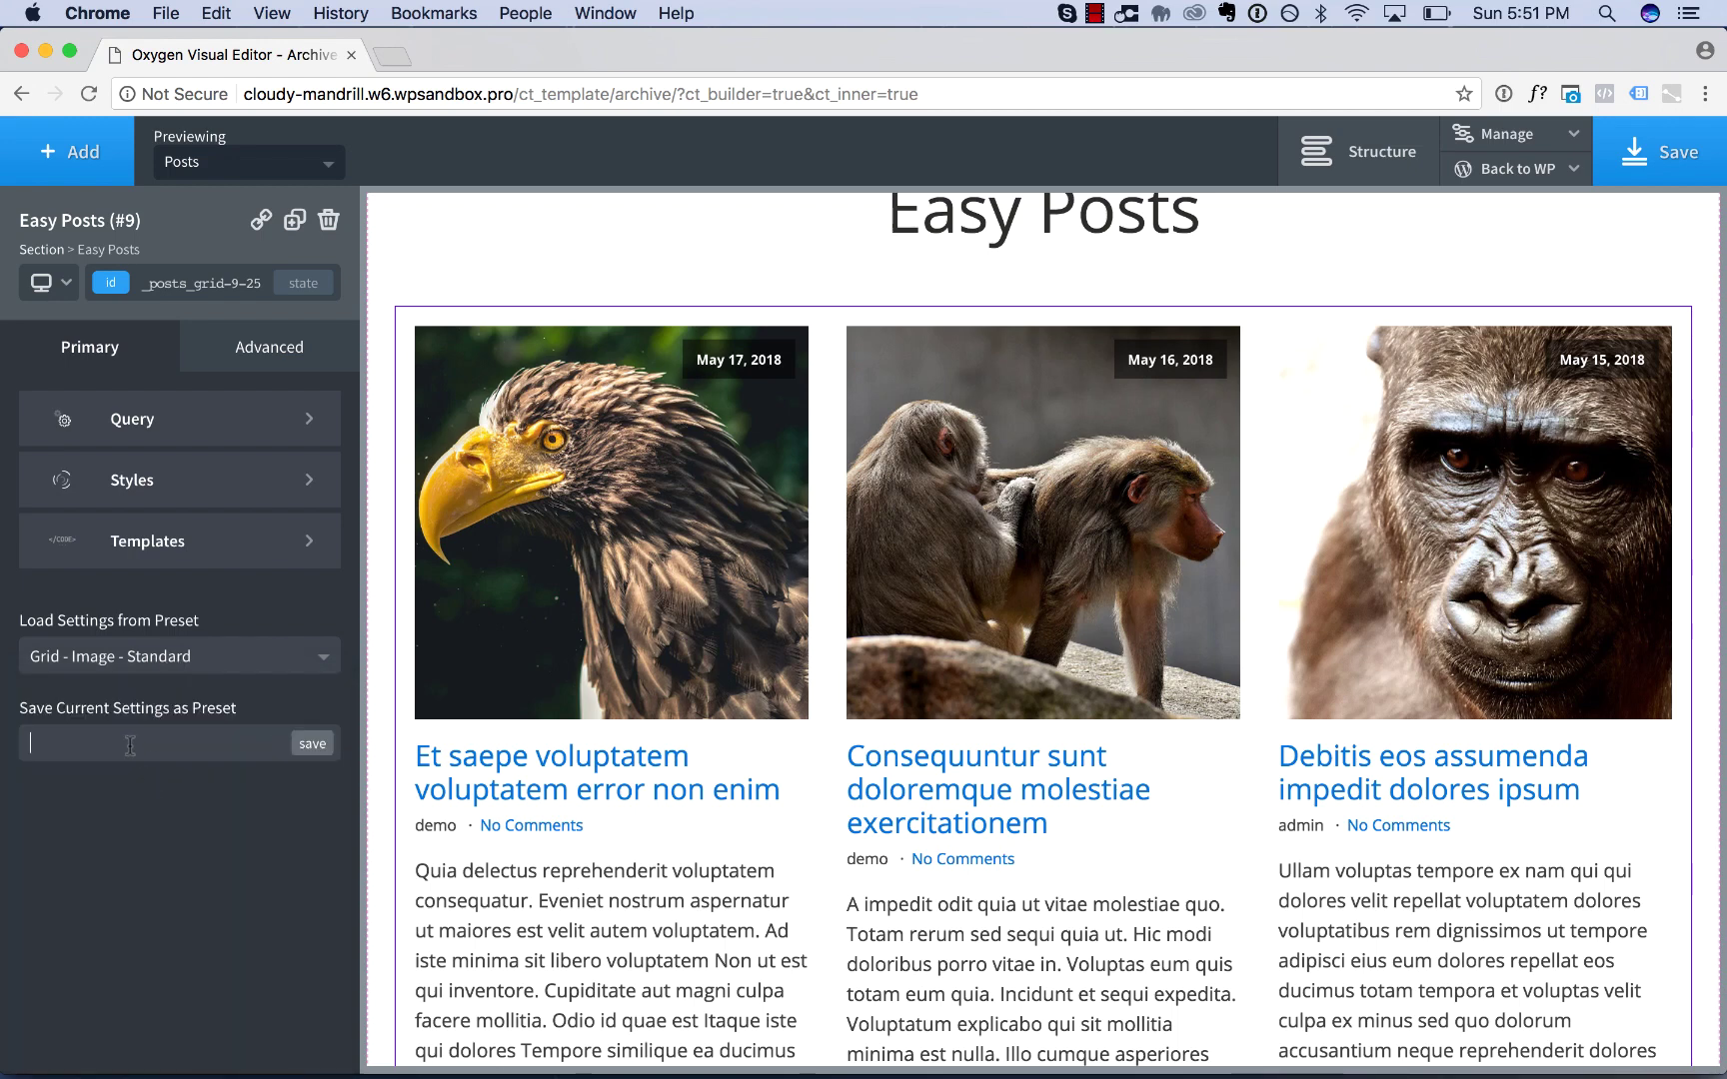
pyautogui.write('My Easy Posts Preset')
pyautogui.click(312, 744)
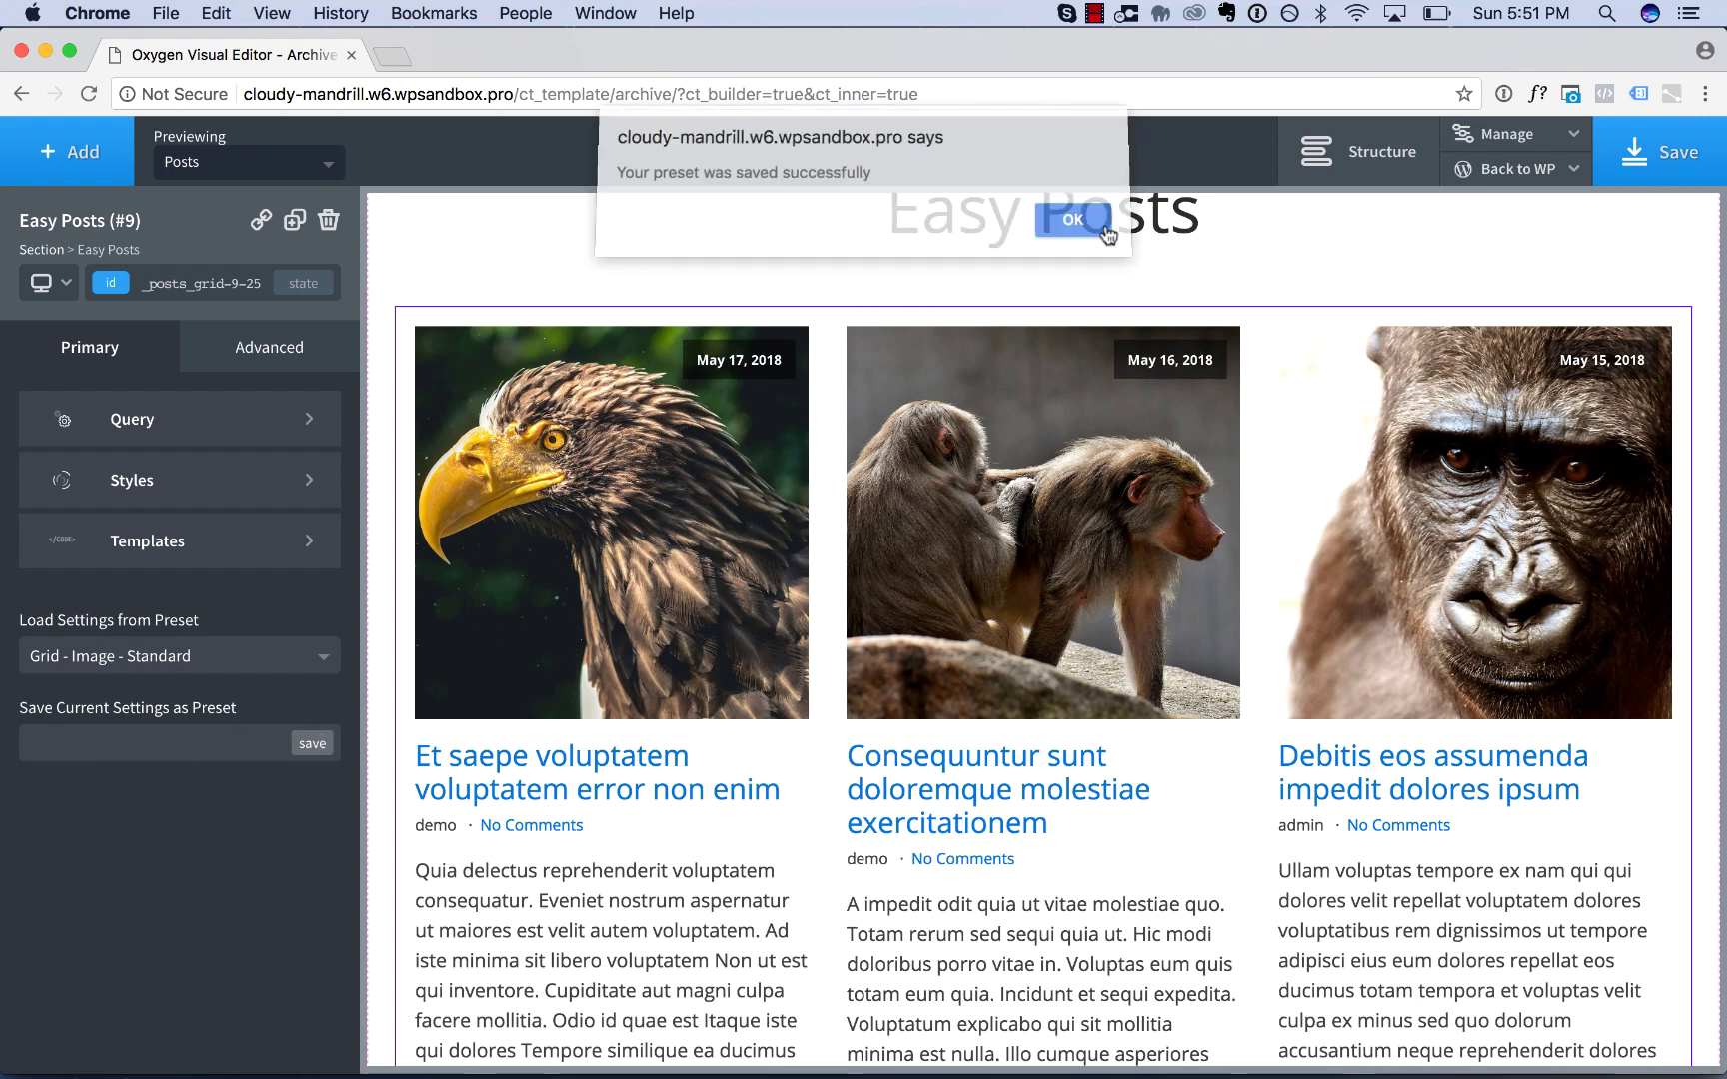
pyautogui.click(1107, 234)
# Step: Choose 'My Easy Posts Preset' from the preset list and confirm the overwrite
pyautogui.click(260, 655)
pyautogui.scroll(-2, 222, 774)
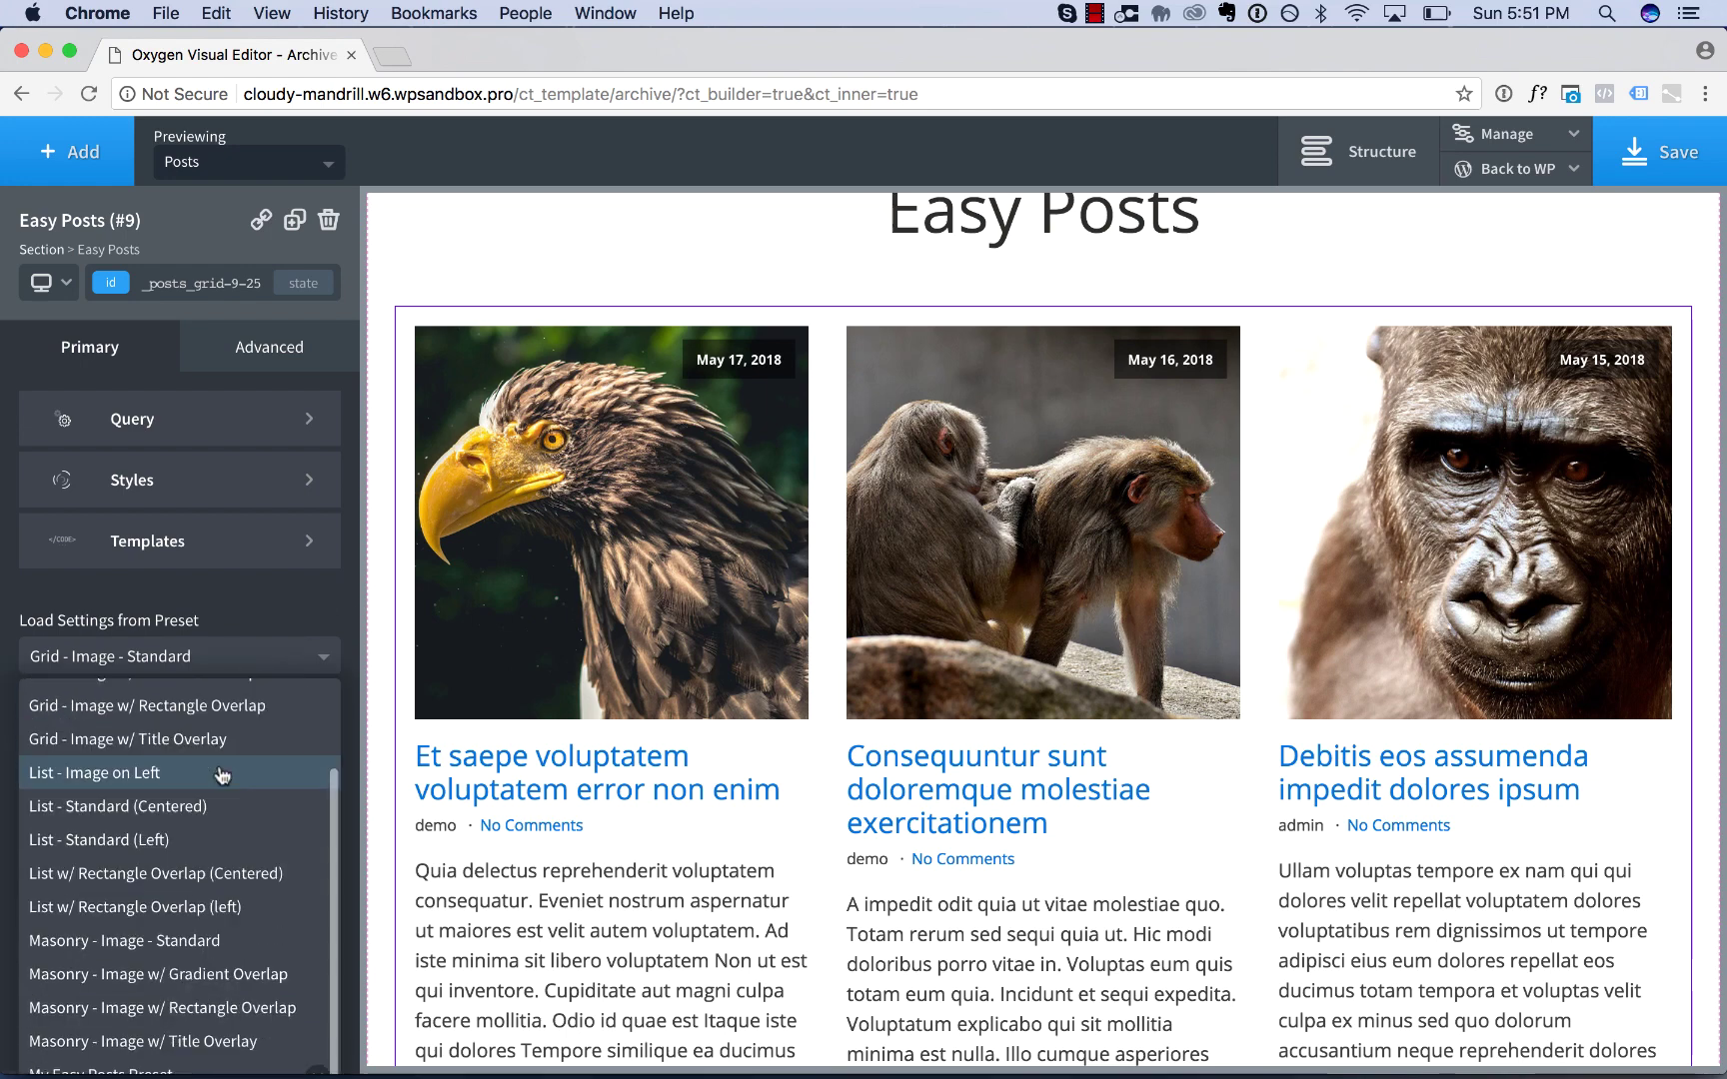
pyautogui.click(137, 1067)
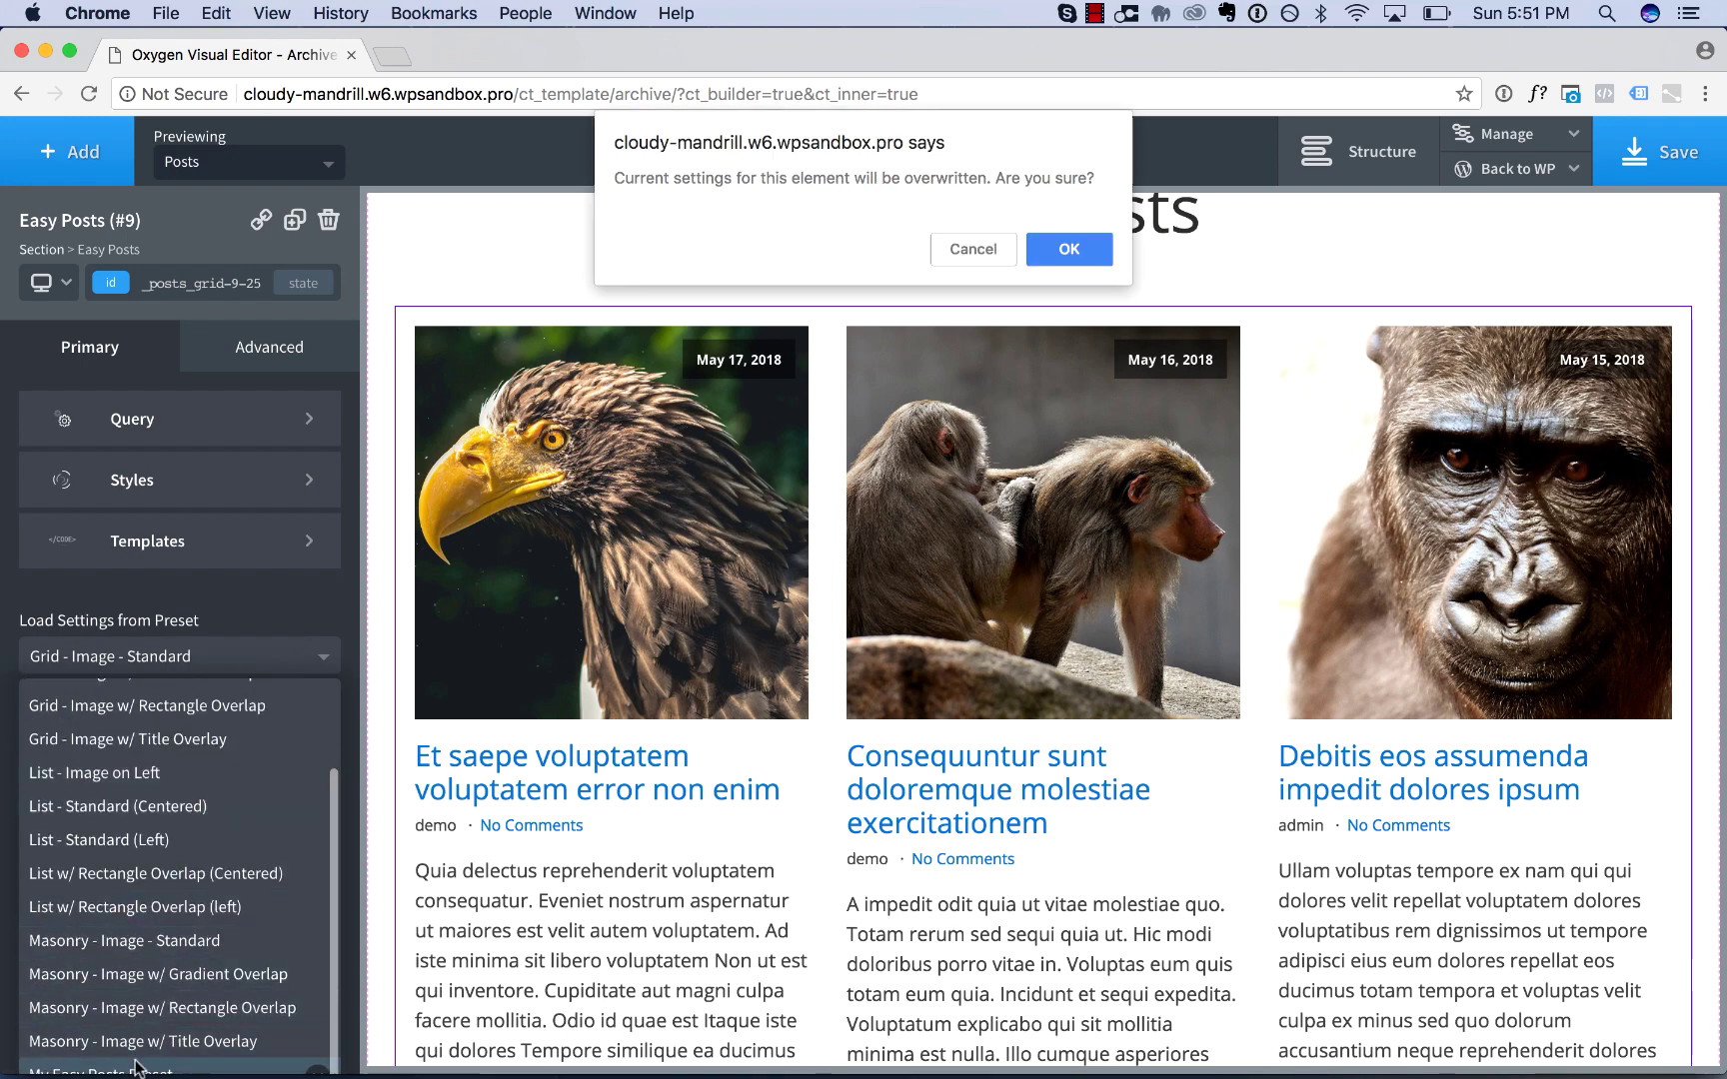
pyautogui.click(1051, 247)
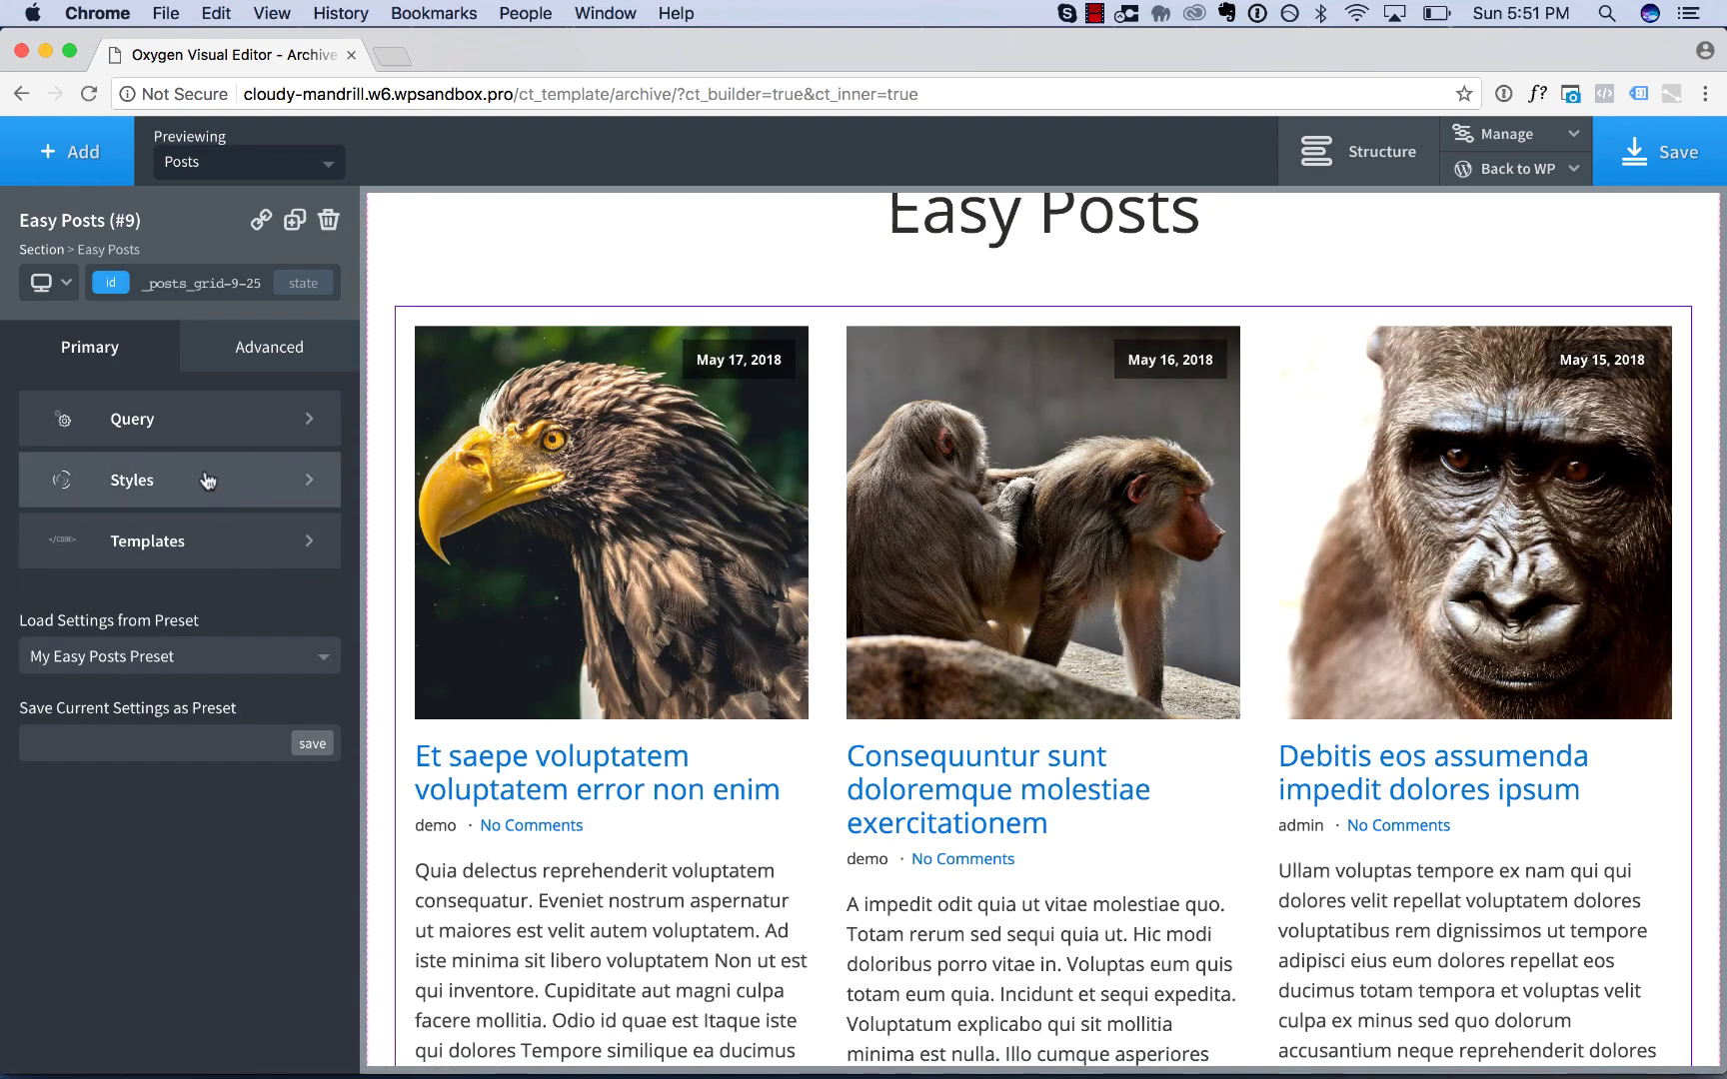
# Step: Open the Query settings, check the Previewing list showing Posts, and scroll through the preview
pyautogui.click(215, 432)
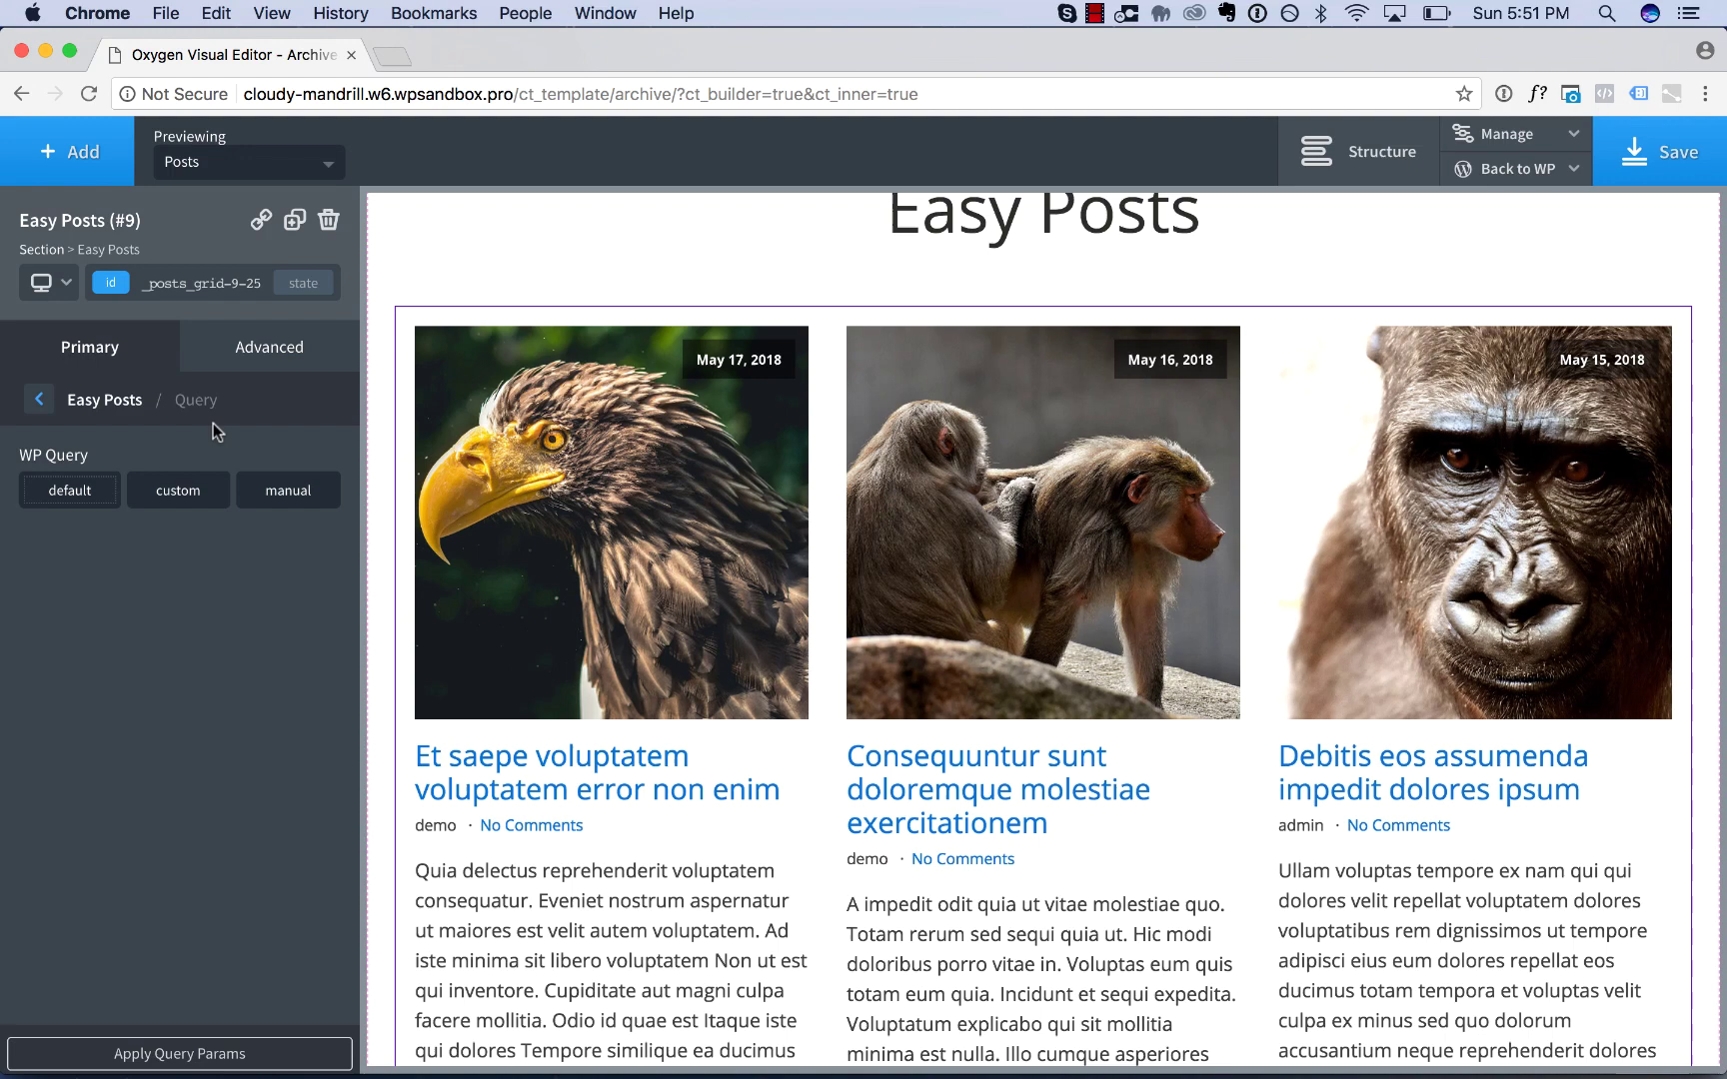
pyautogui.click(247, 170)
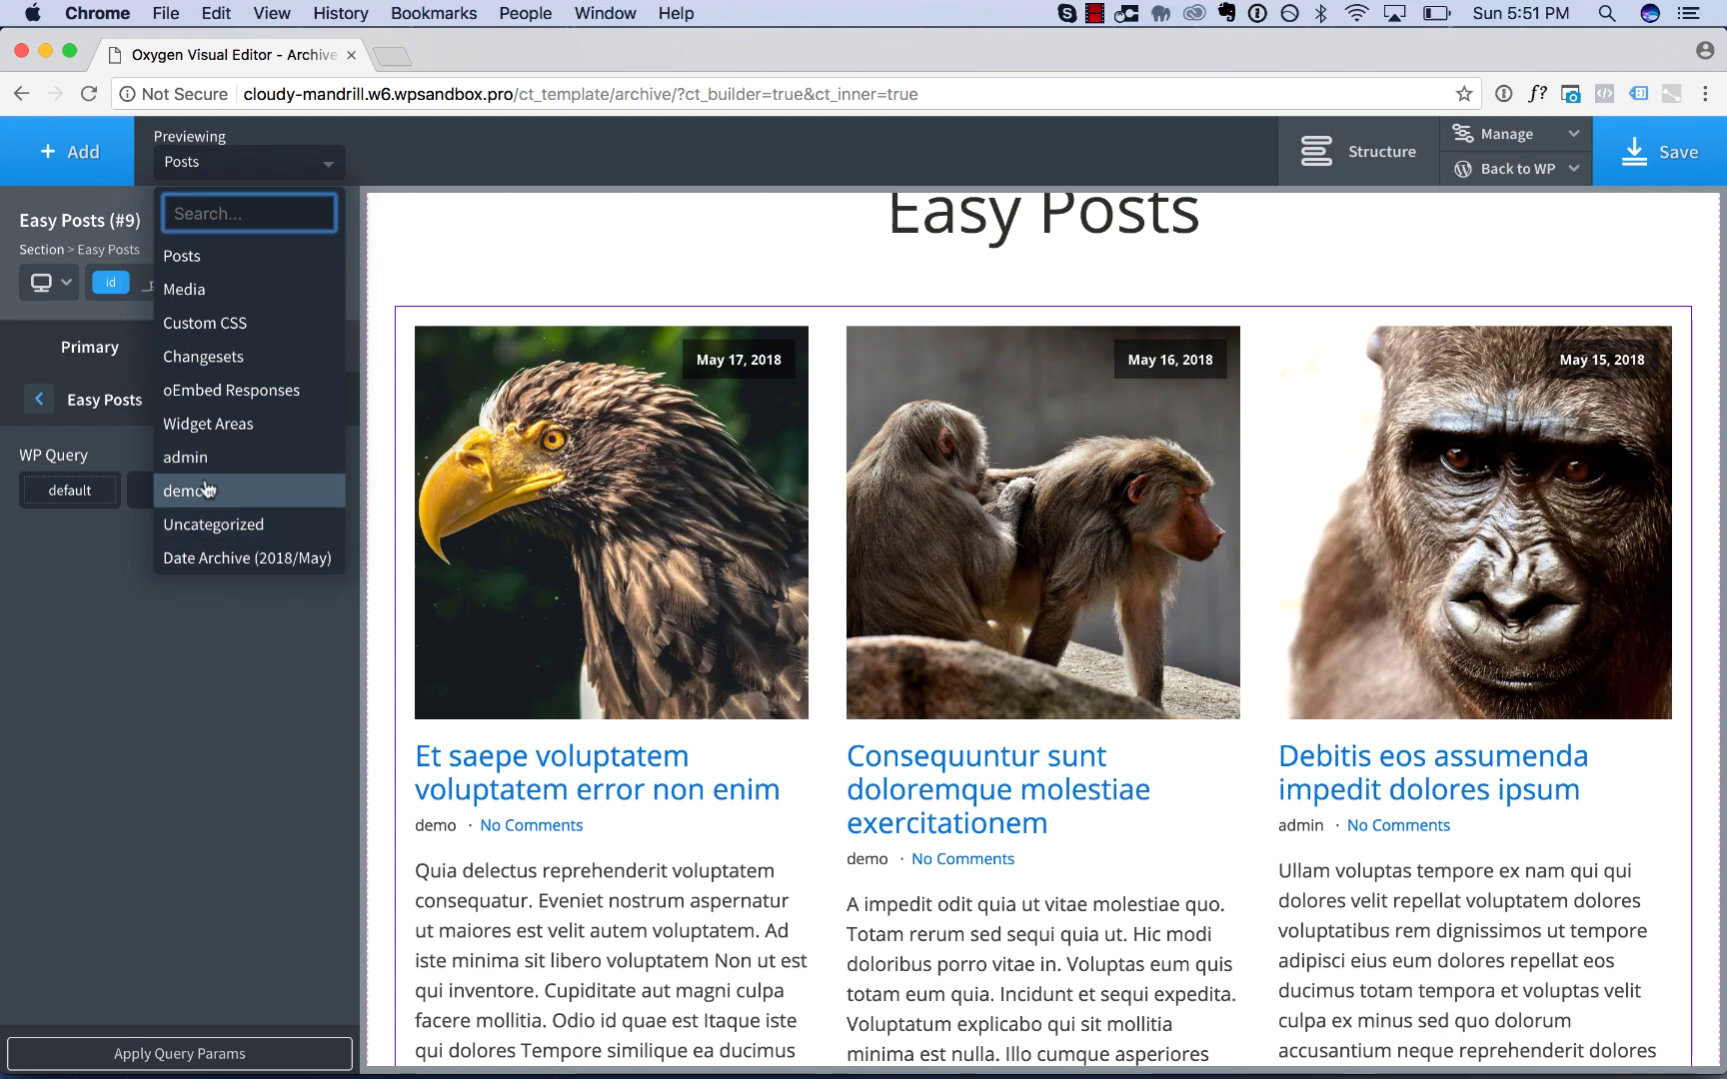
pyautogui.click(262, 159)
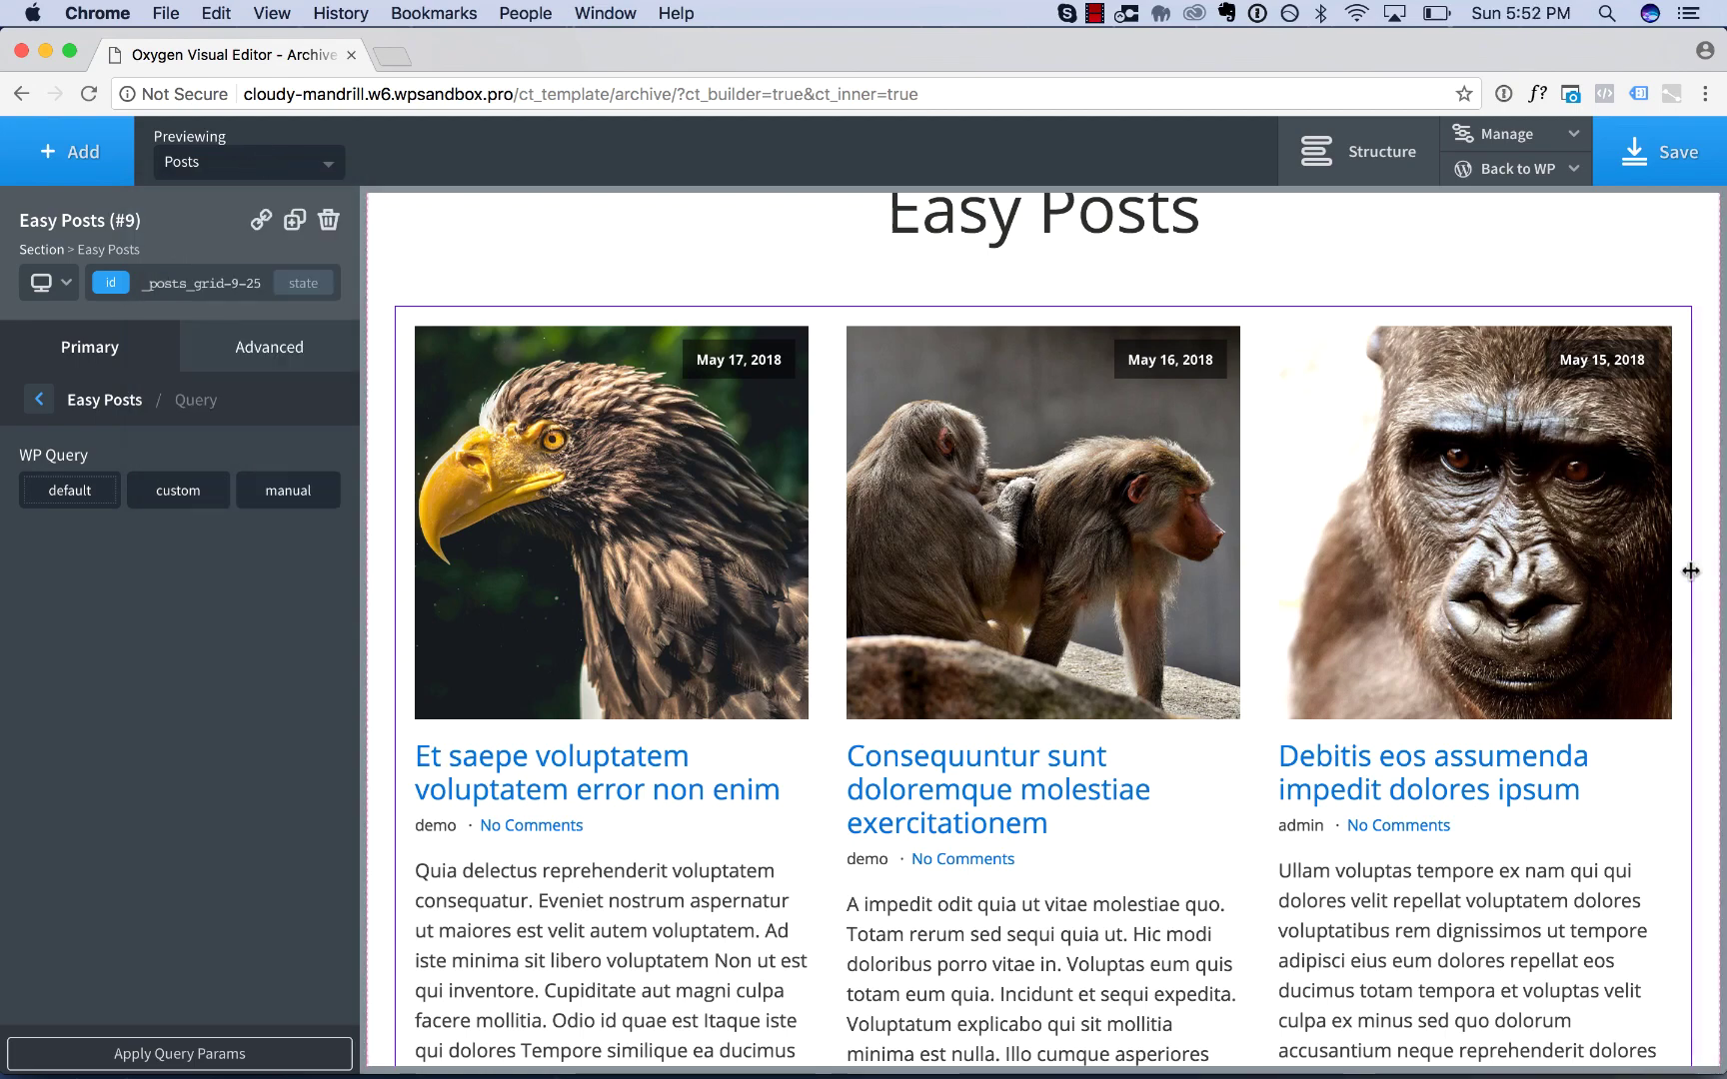
pyautogui.scroll(-20, 1573, 580)
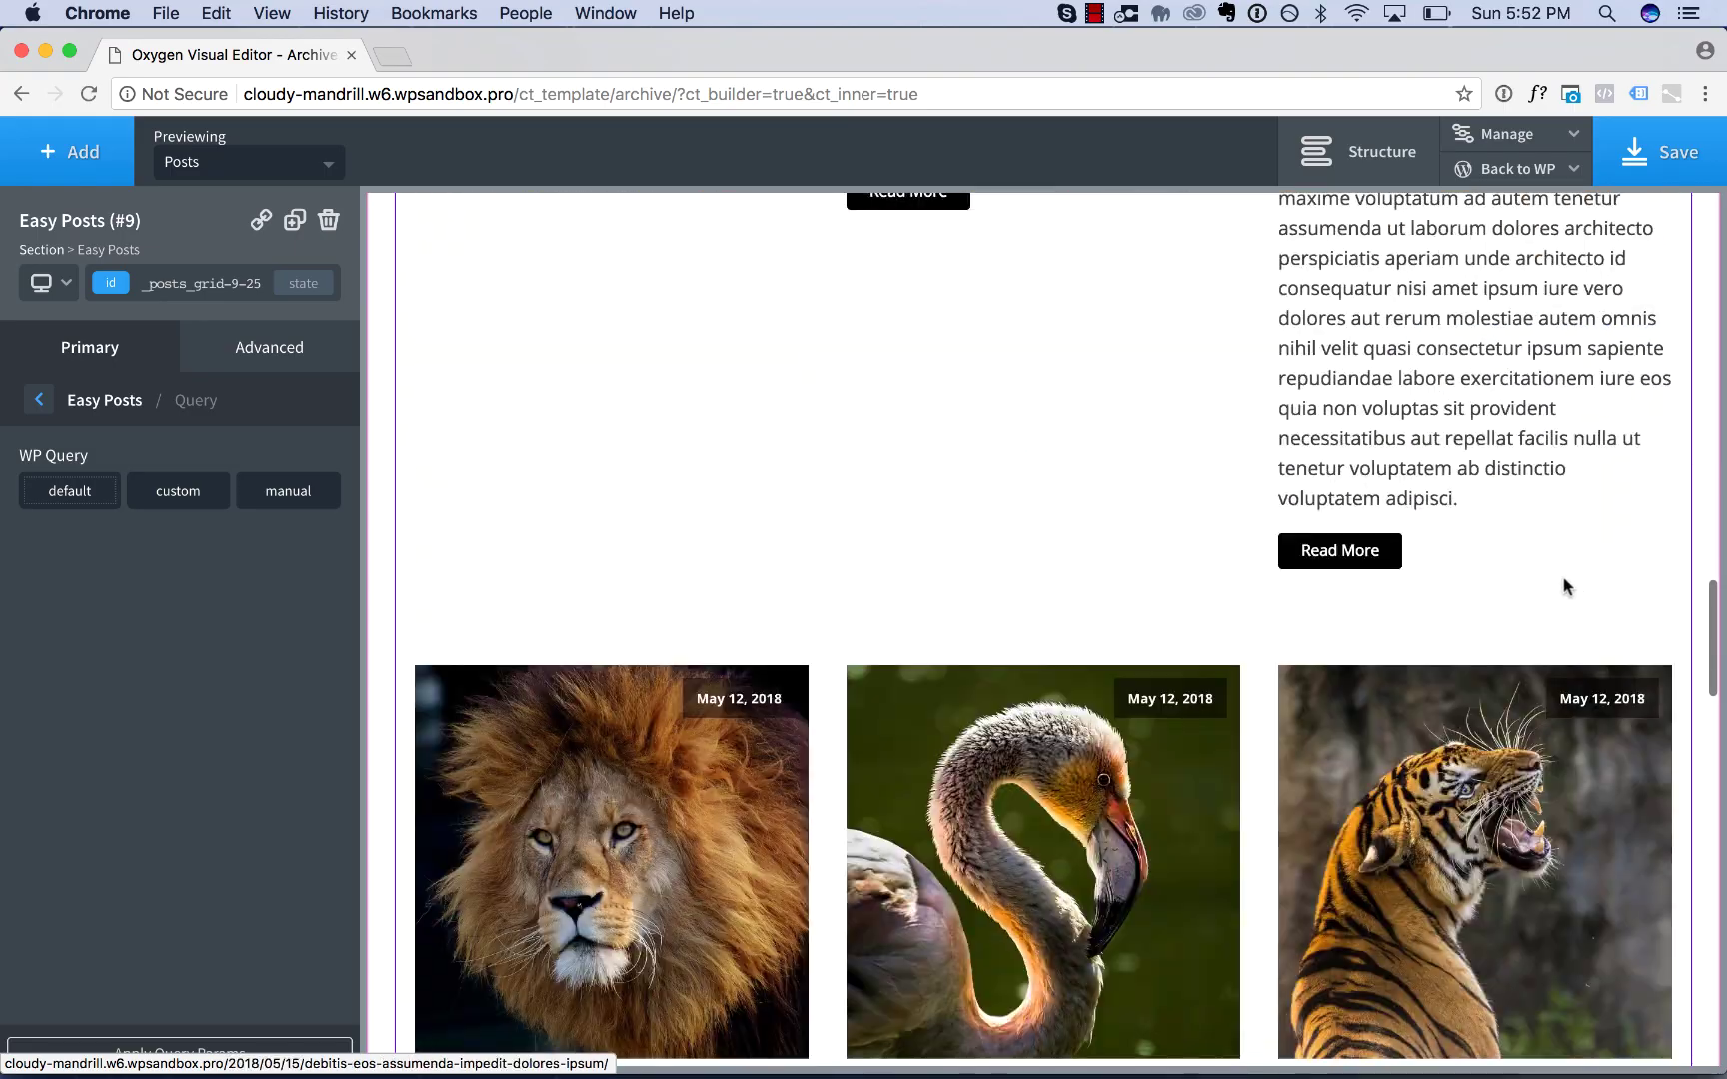
pyautogui.scroll(-10, 1527, 656)
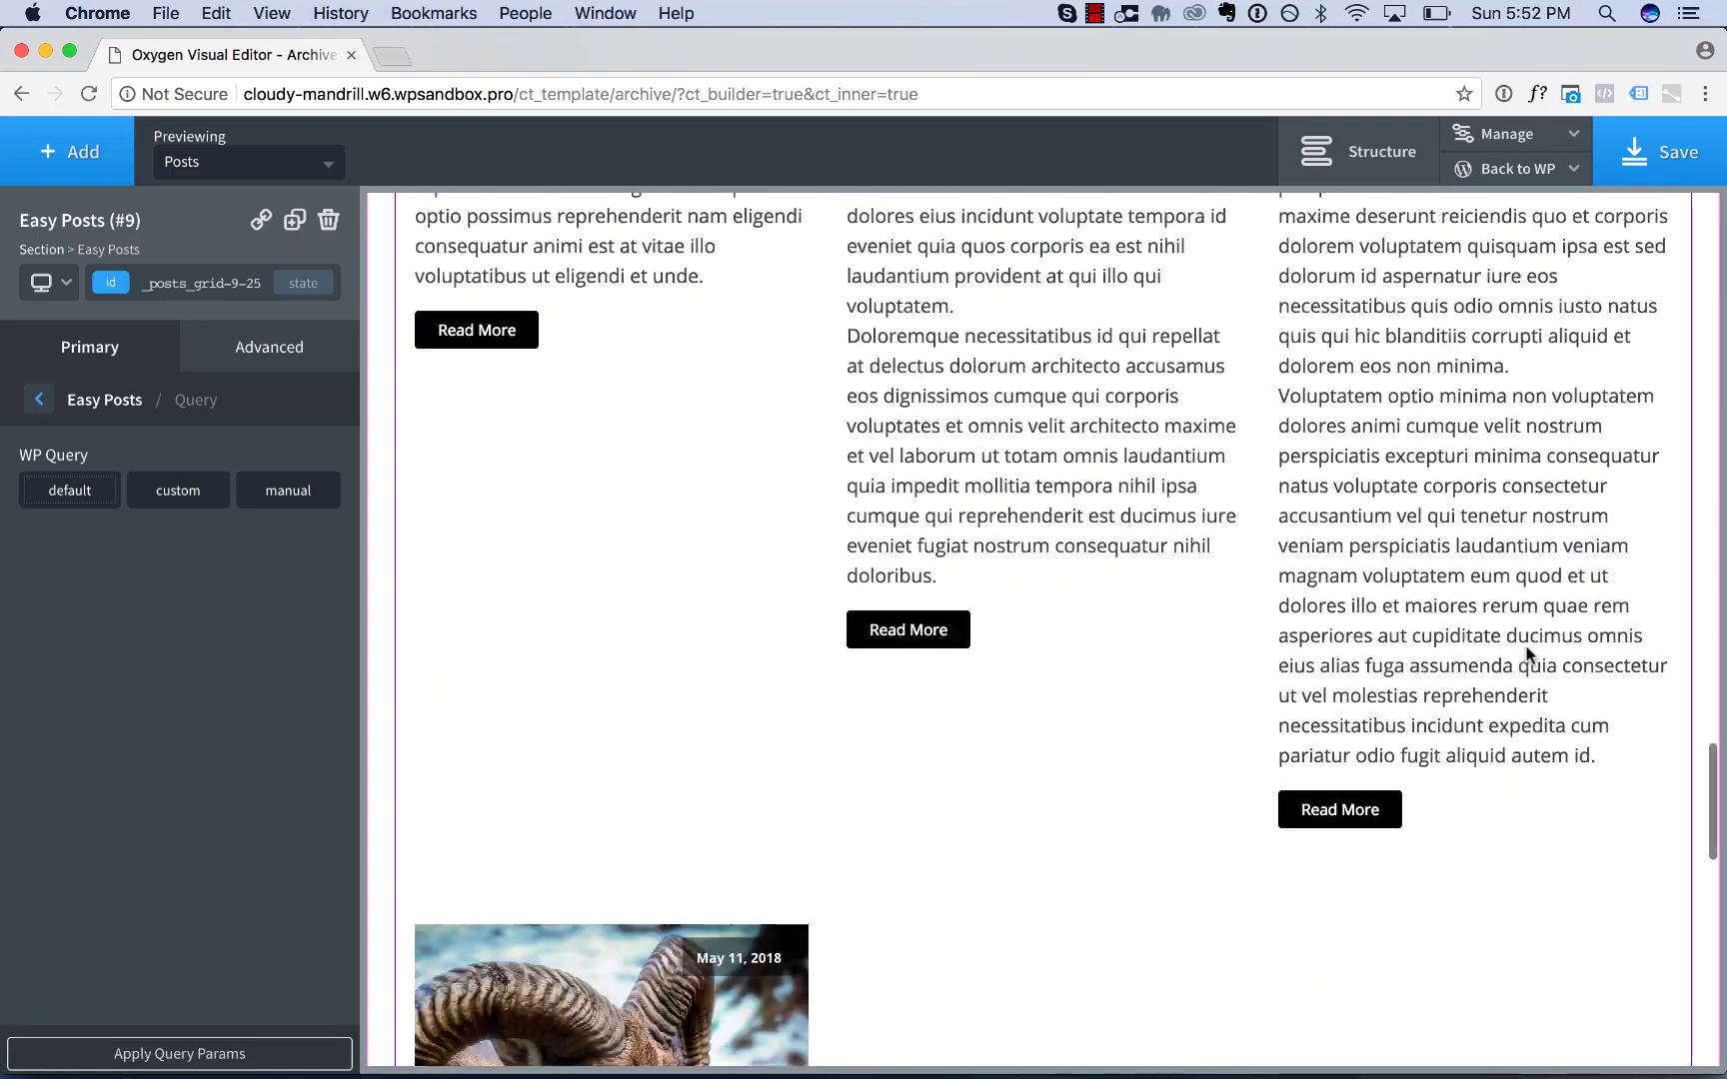
pyautogui.scroll(20, 1527, 655)
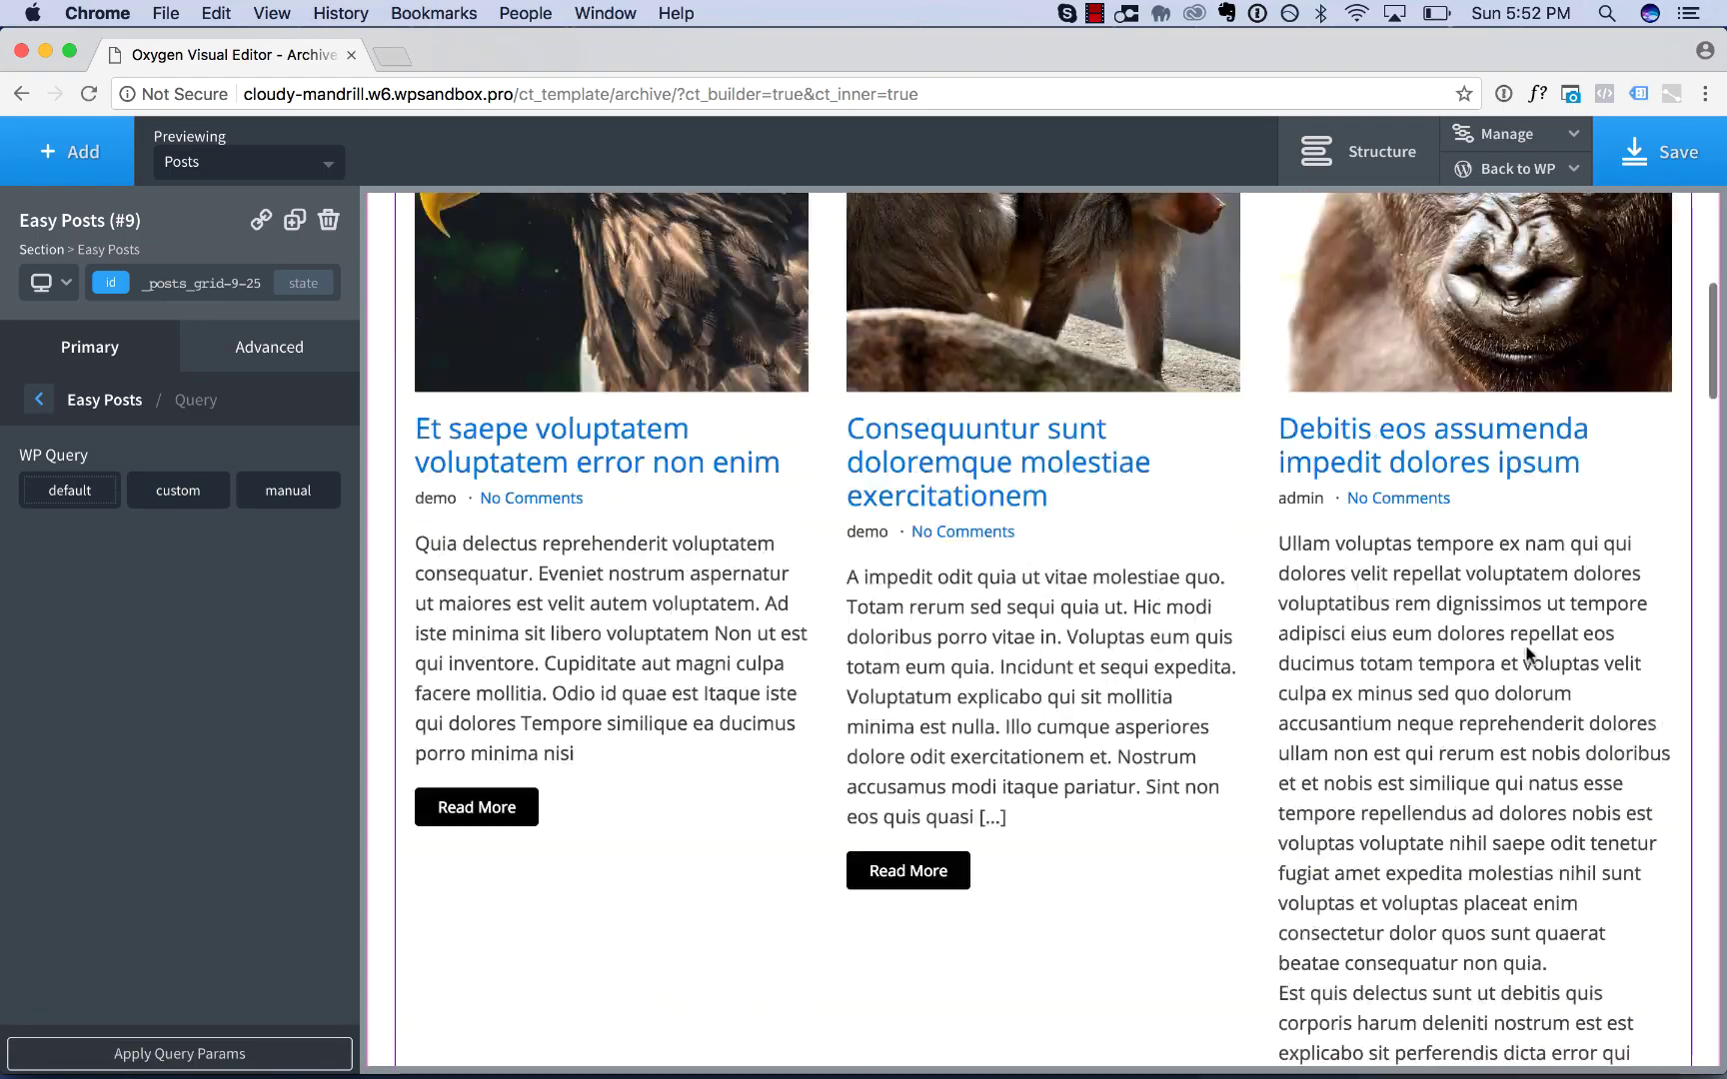
pyautogui.scroll(2, 1527, 655)
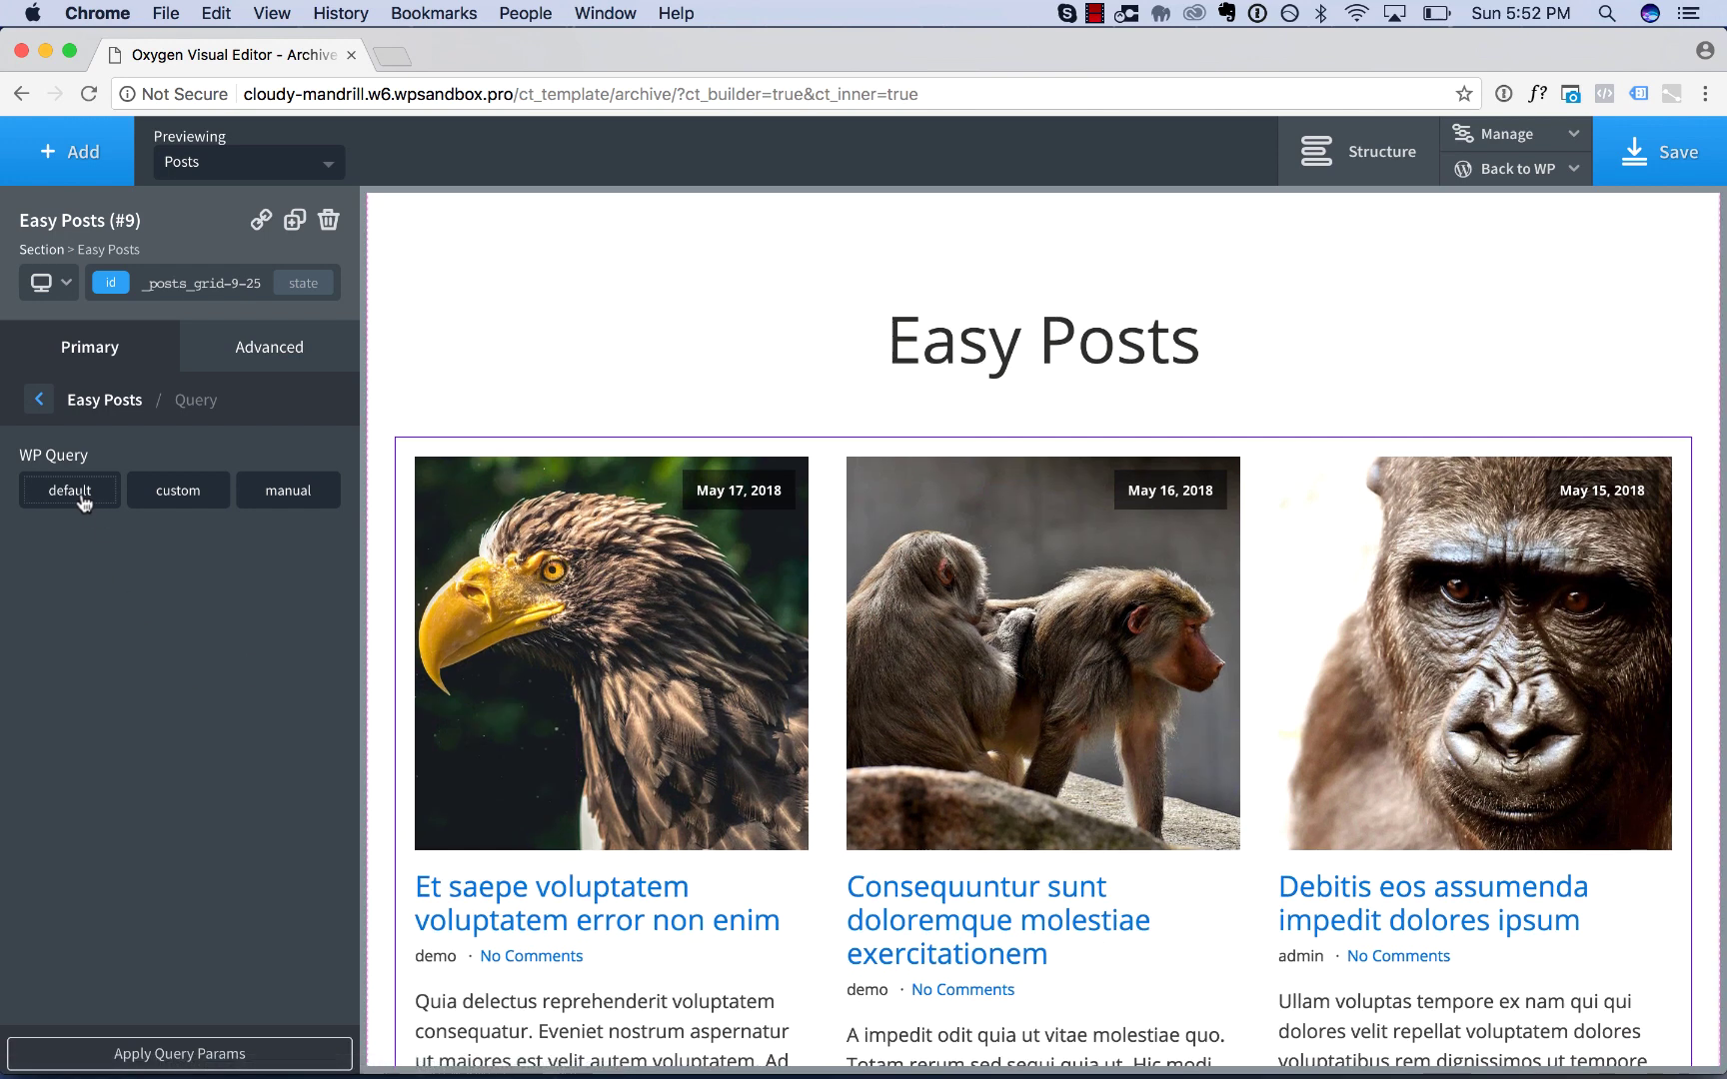
# Step: Switch to a custom query and apply it with Post Type set to page
pyautogui.click(188, 491)
pyautogui.click(161, 556)
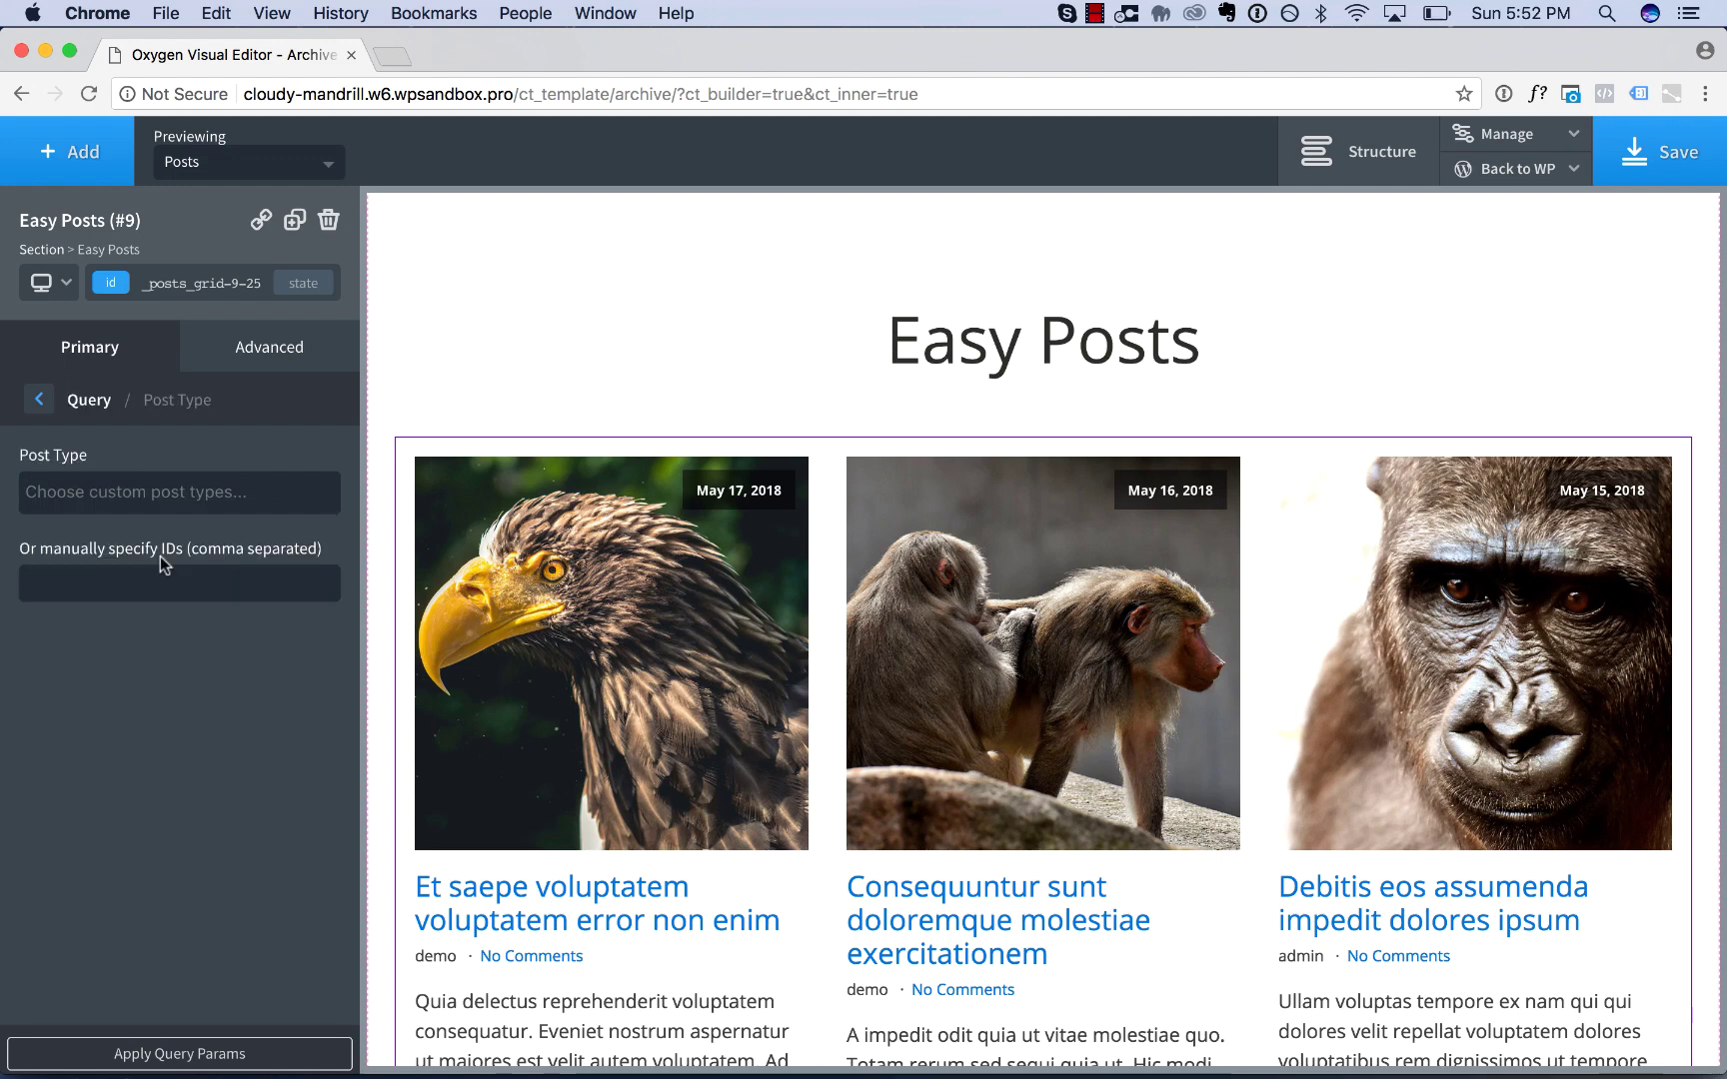
pyautogui.click(156, 495)
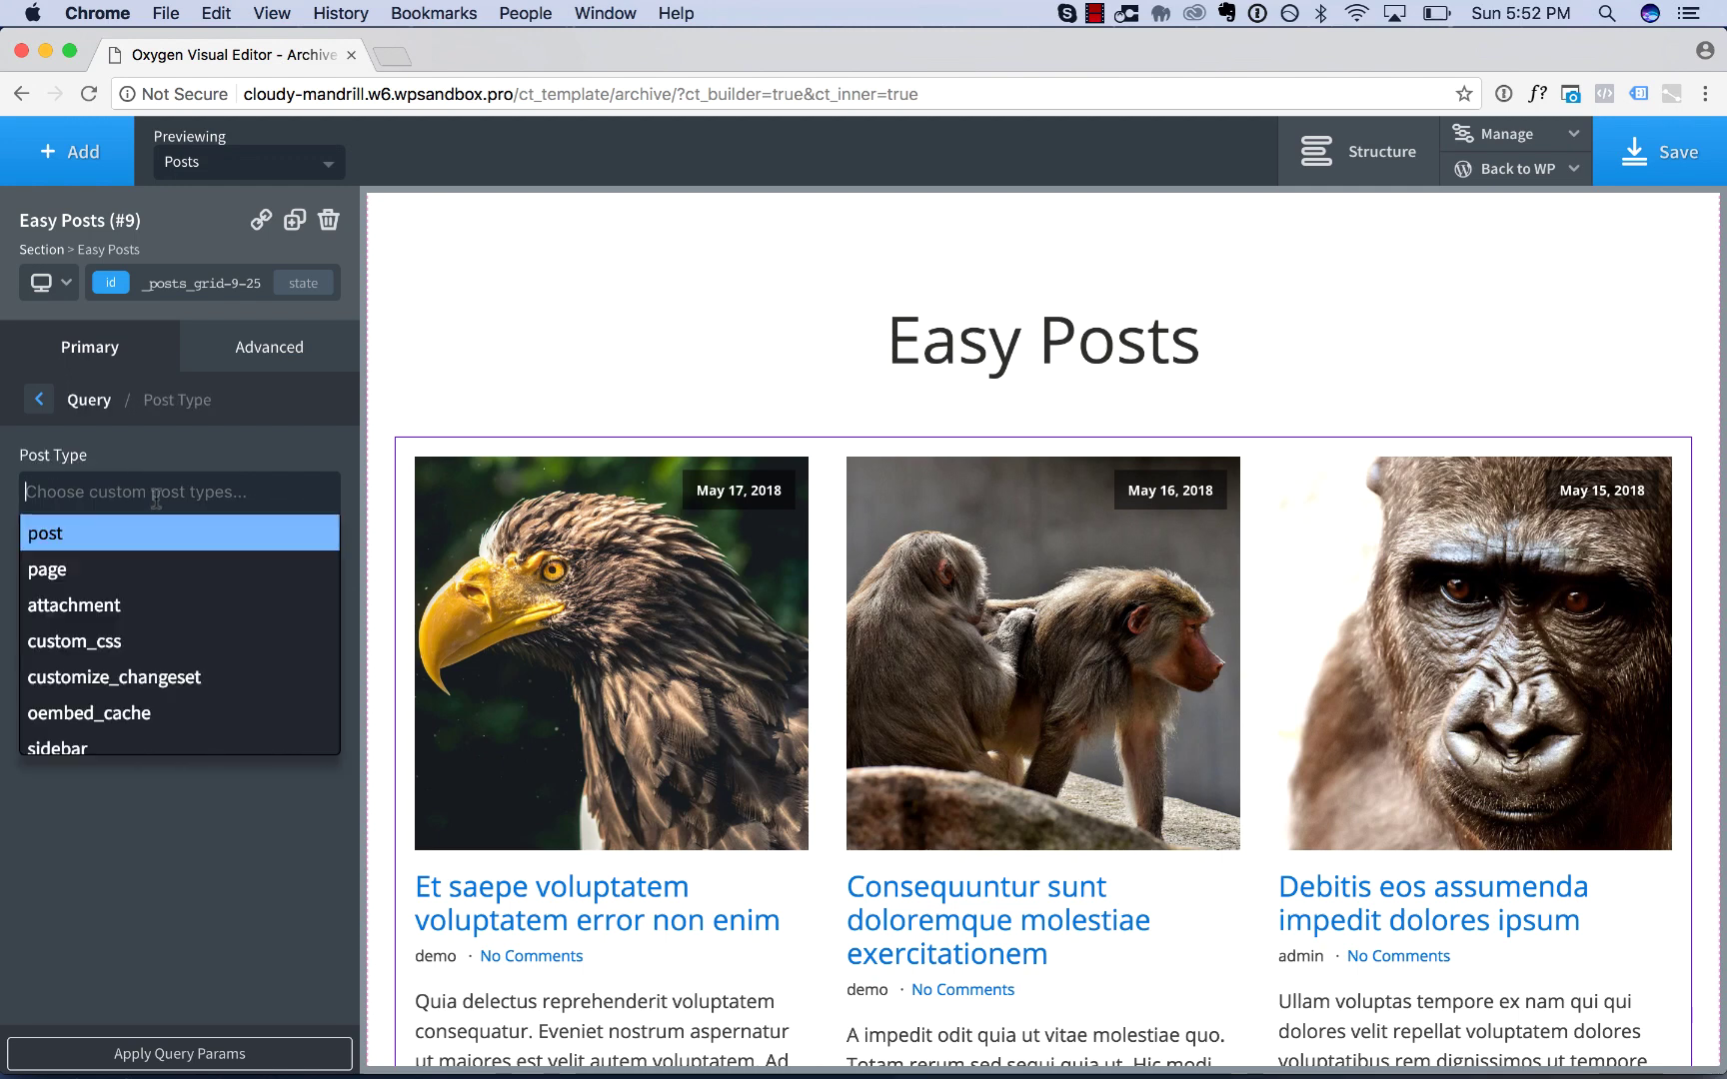
pyautogui.click(124, 571)
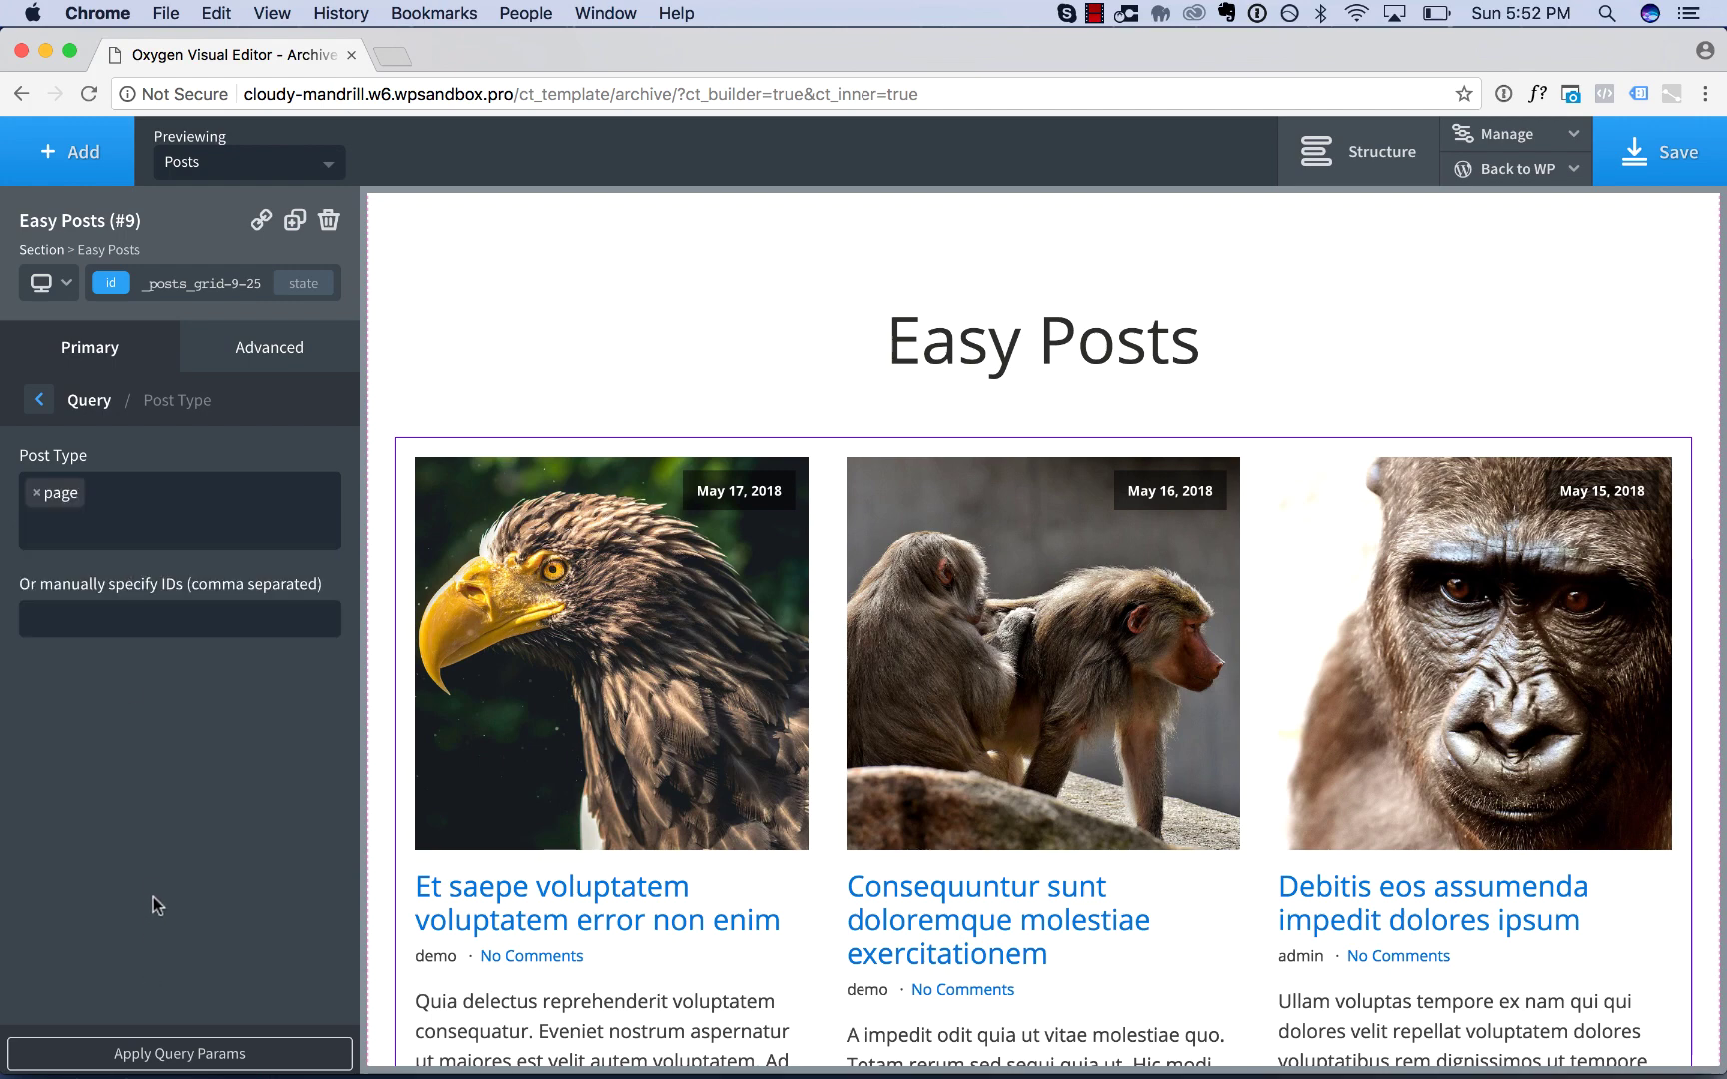
pyautogui.click(162, 1056)
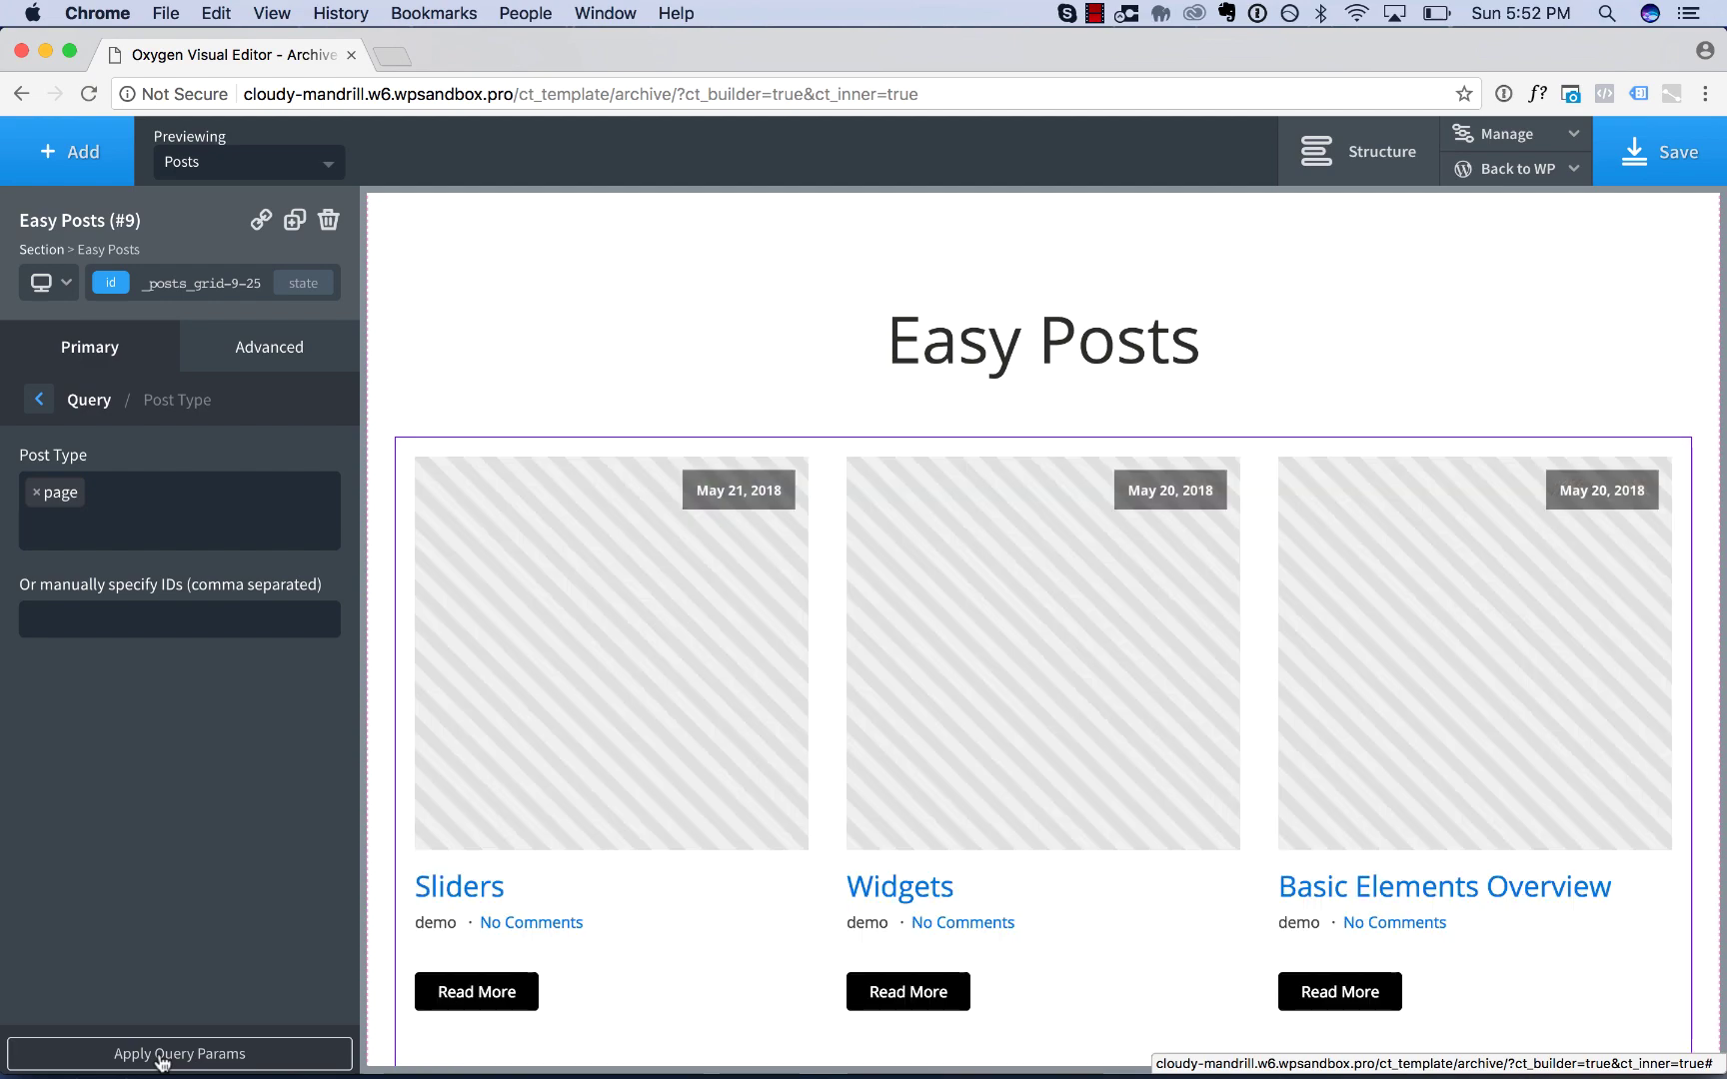
pyautogui.scroll(-10, 1133, 635)
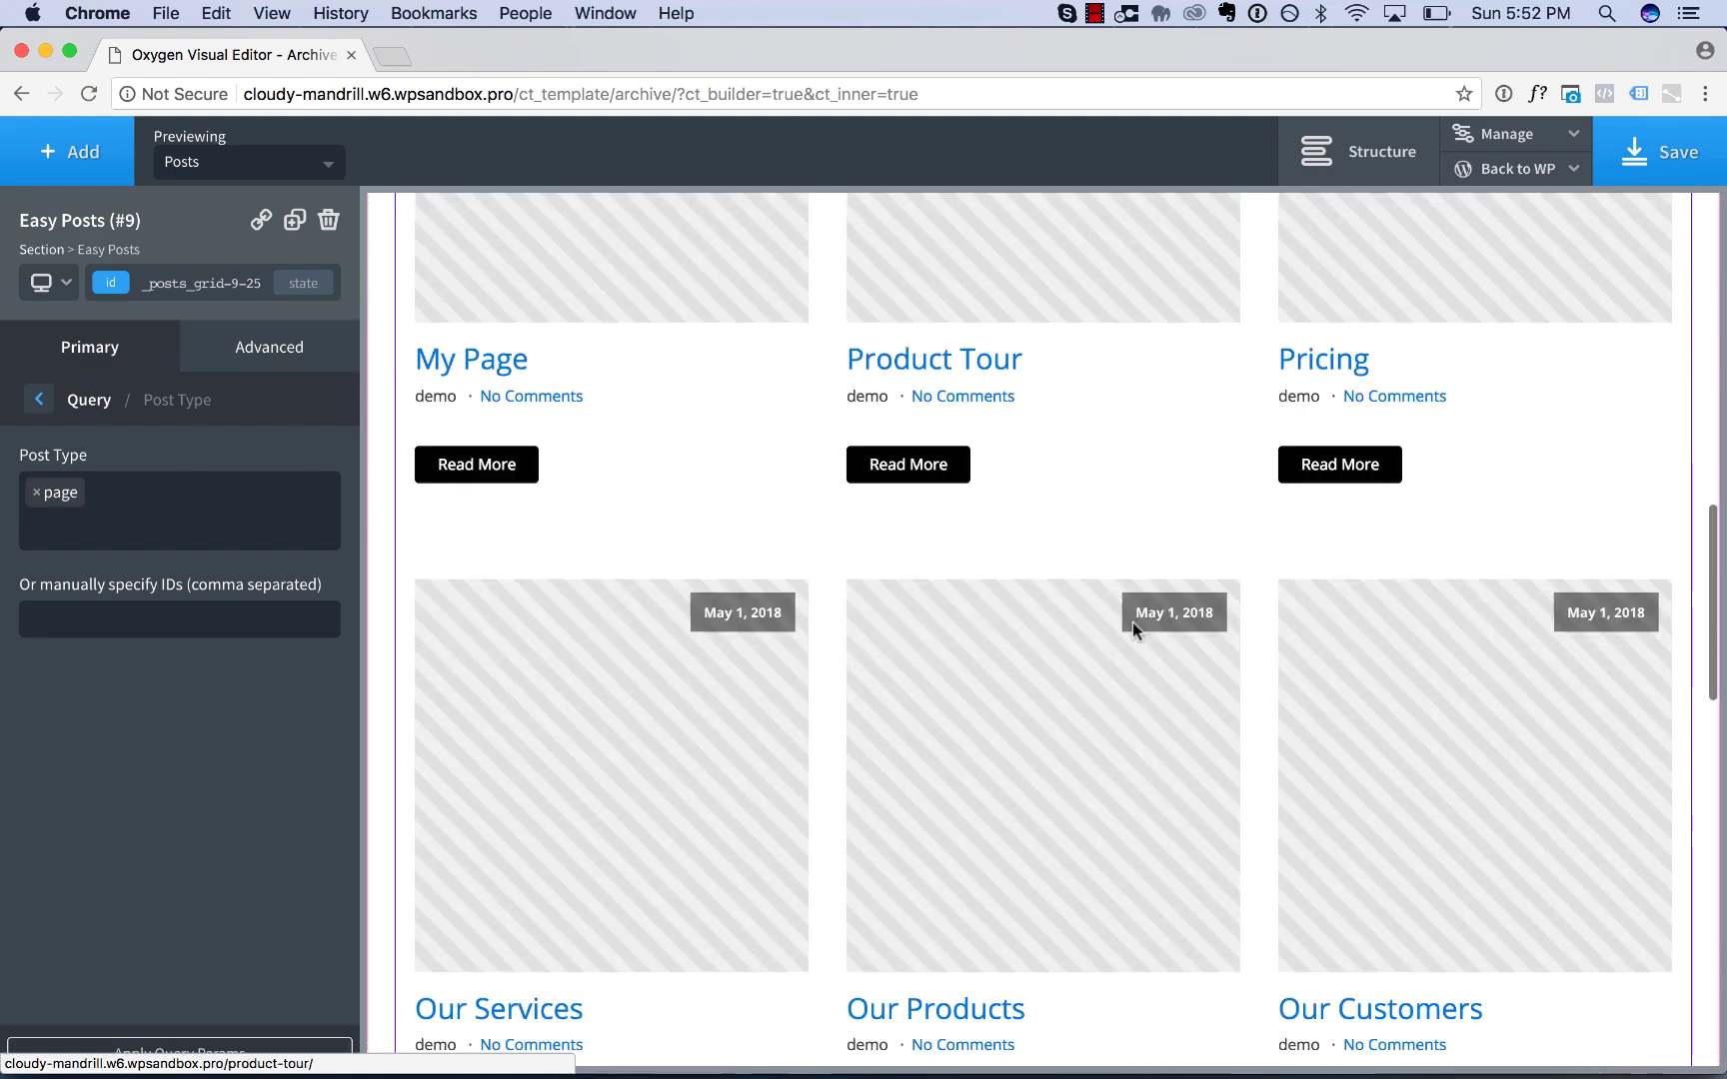
pyautogui.scroll(-5, 1132, 622)
pyautogui.scroll(10, 1132, 622)
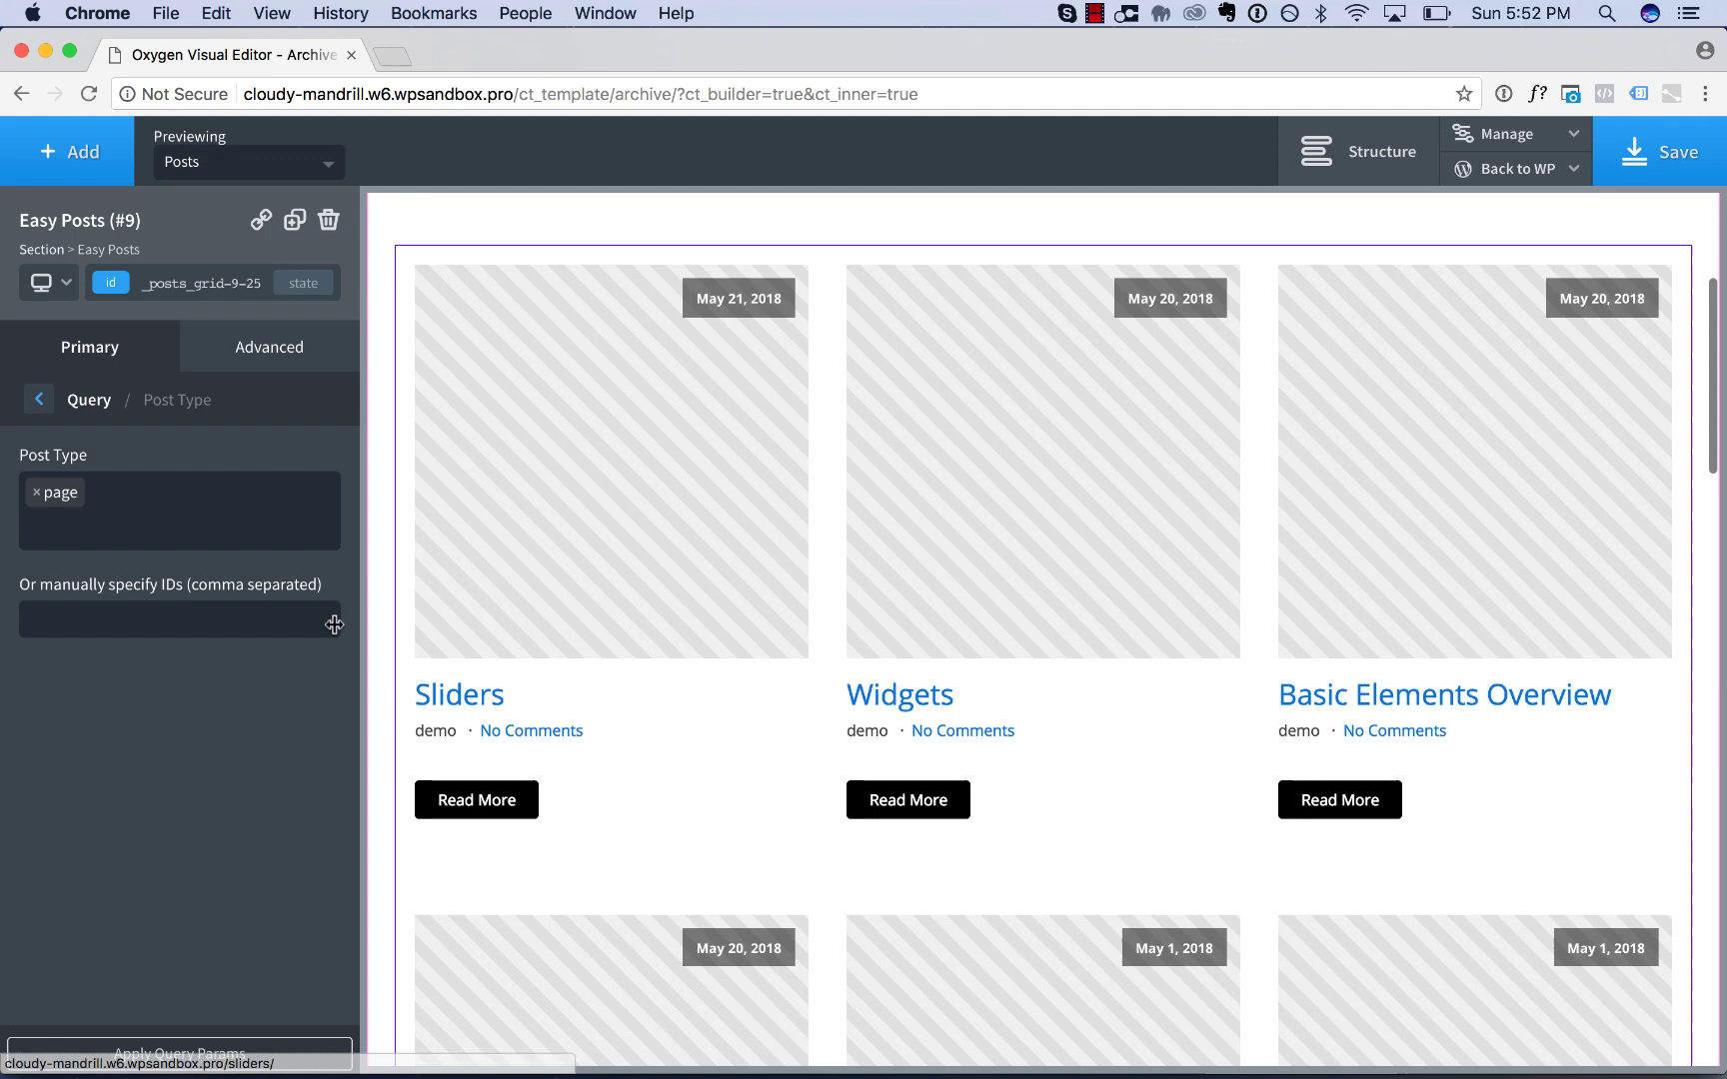
# Step: Replace page with post as the Post Type and apply the query again
pyautogui.click(37, 492)
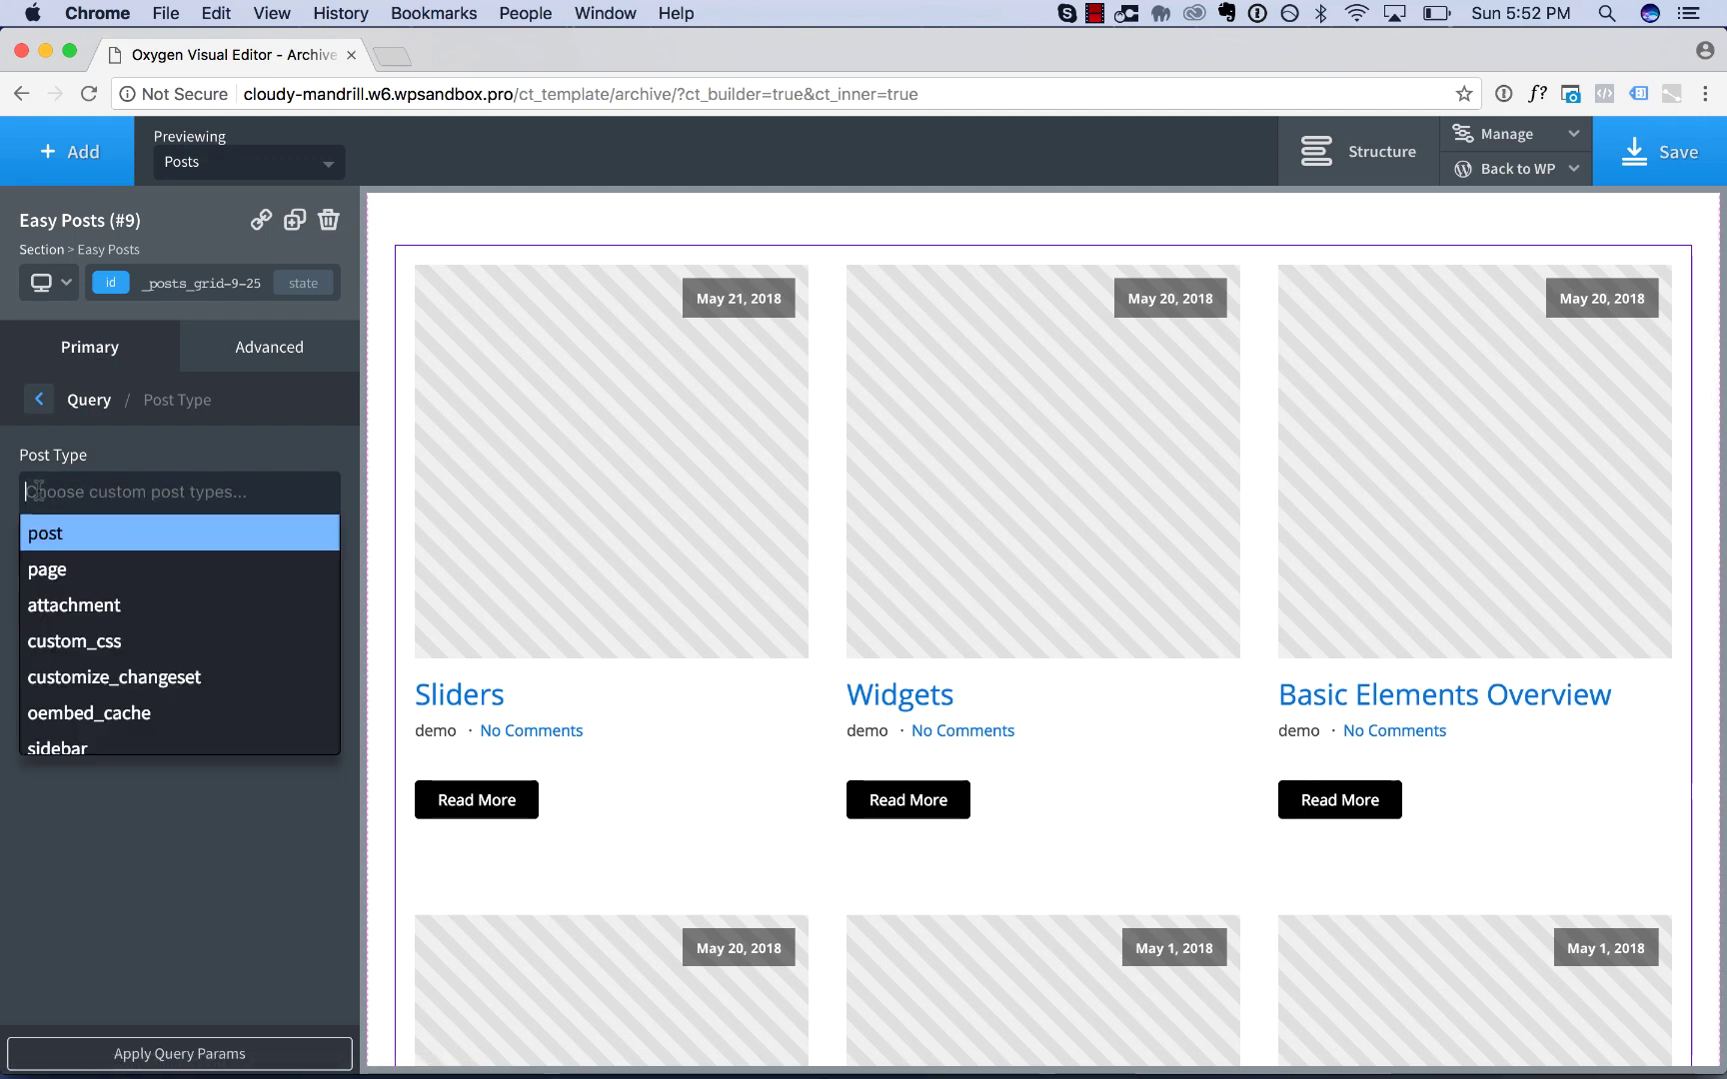
pyautogui.click(66, 536)
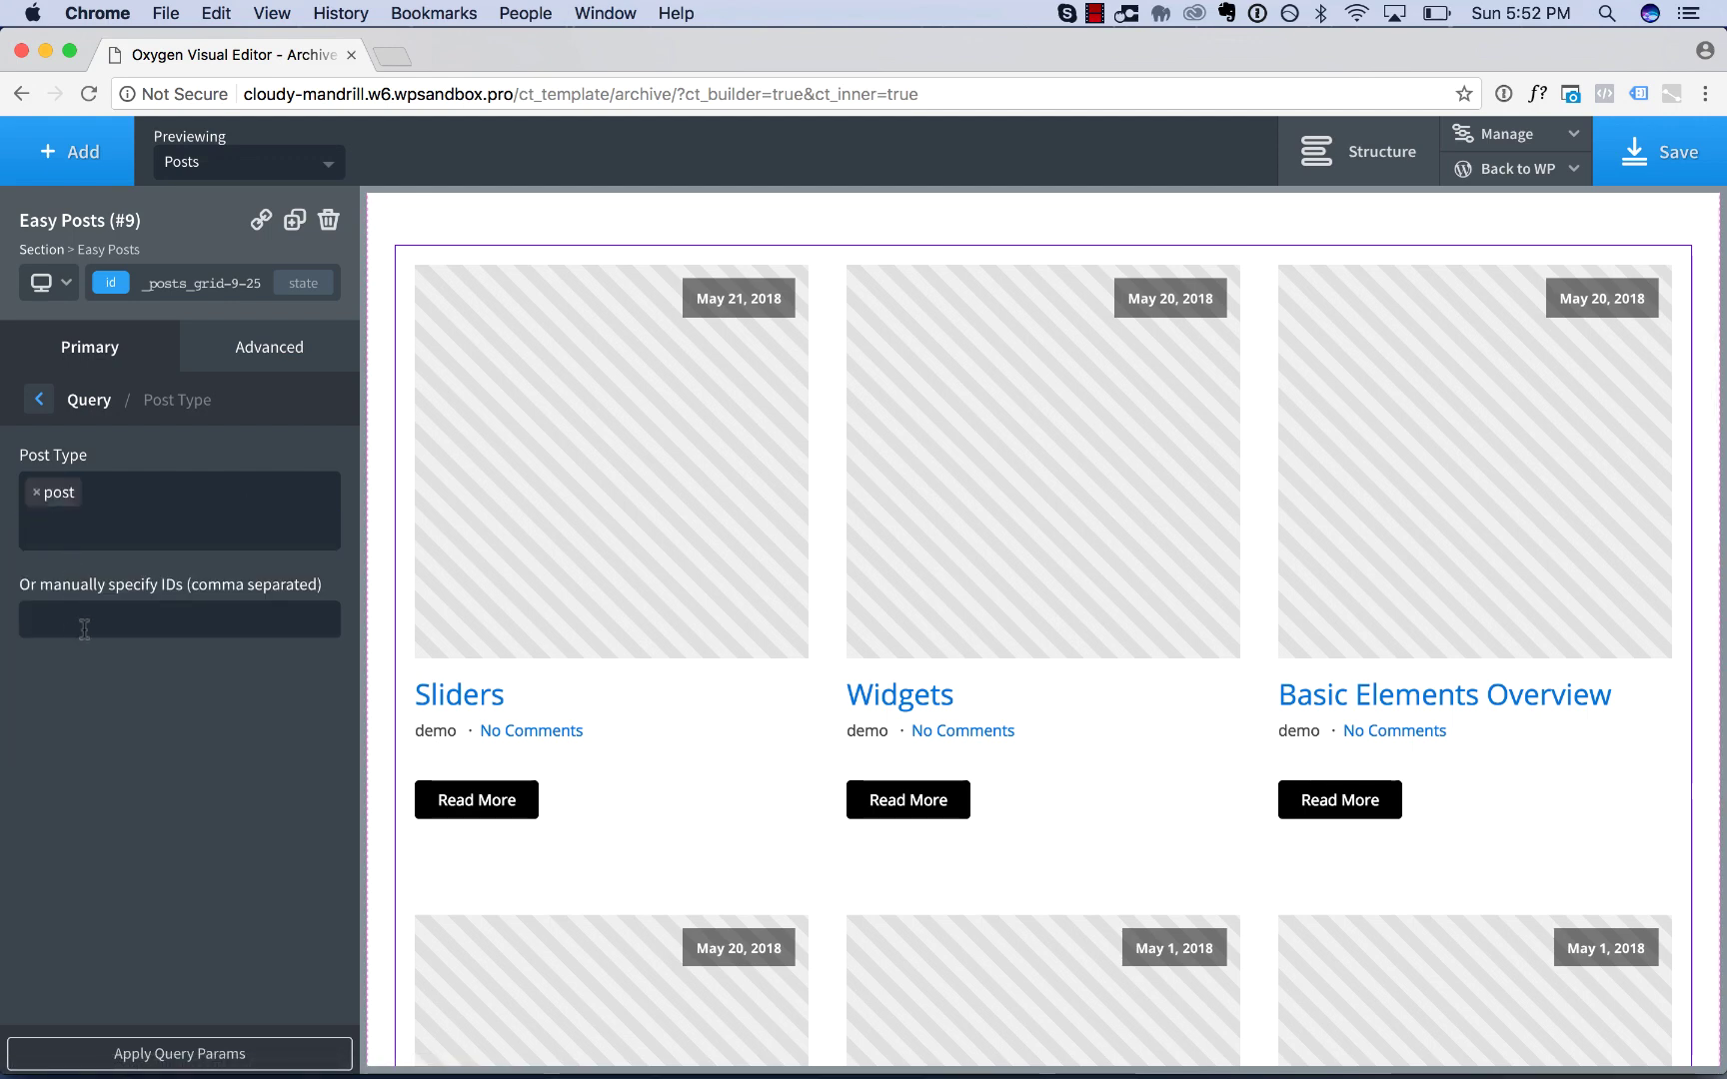
pyautogui.click(137, 1057)
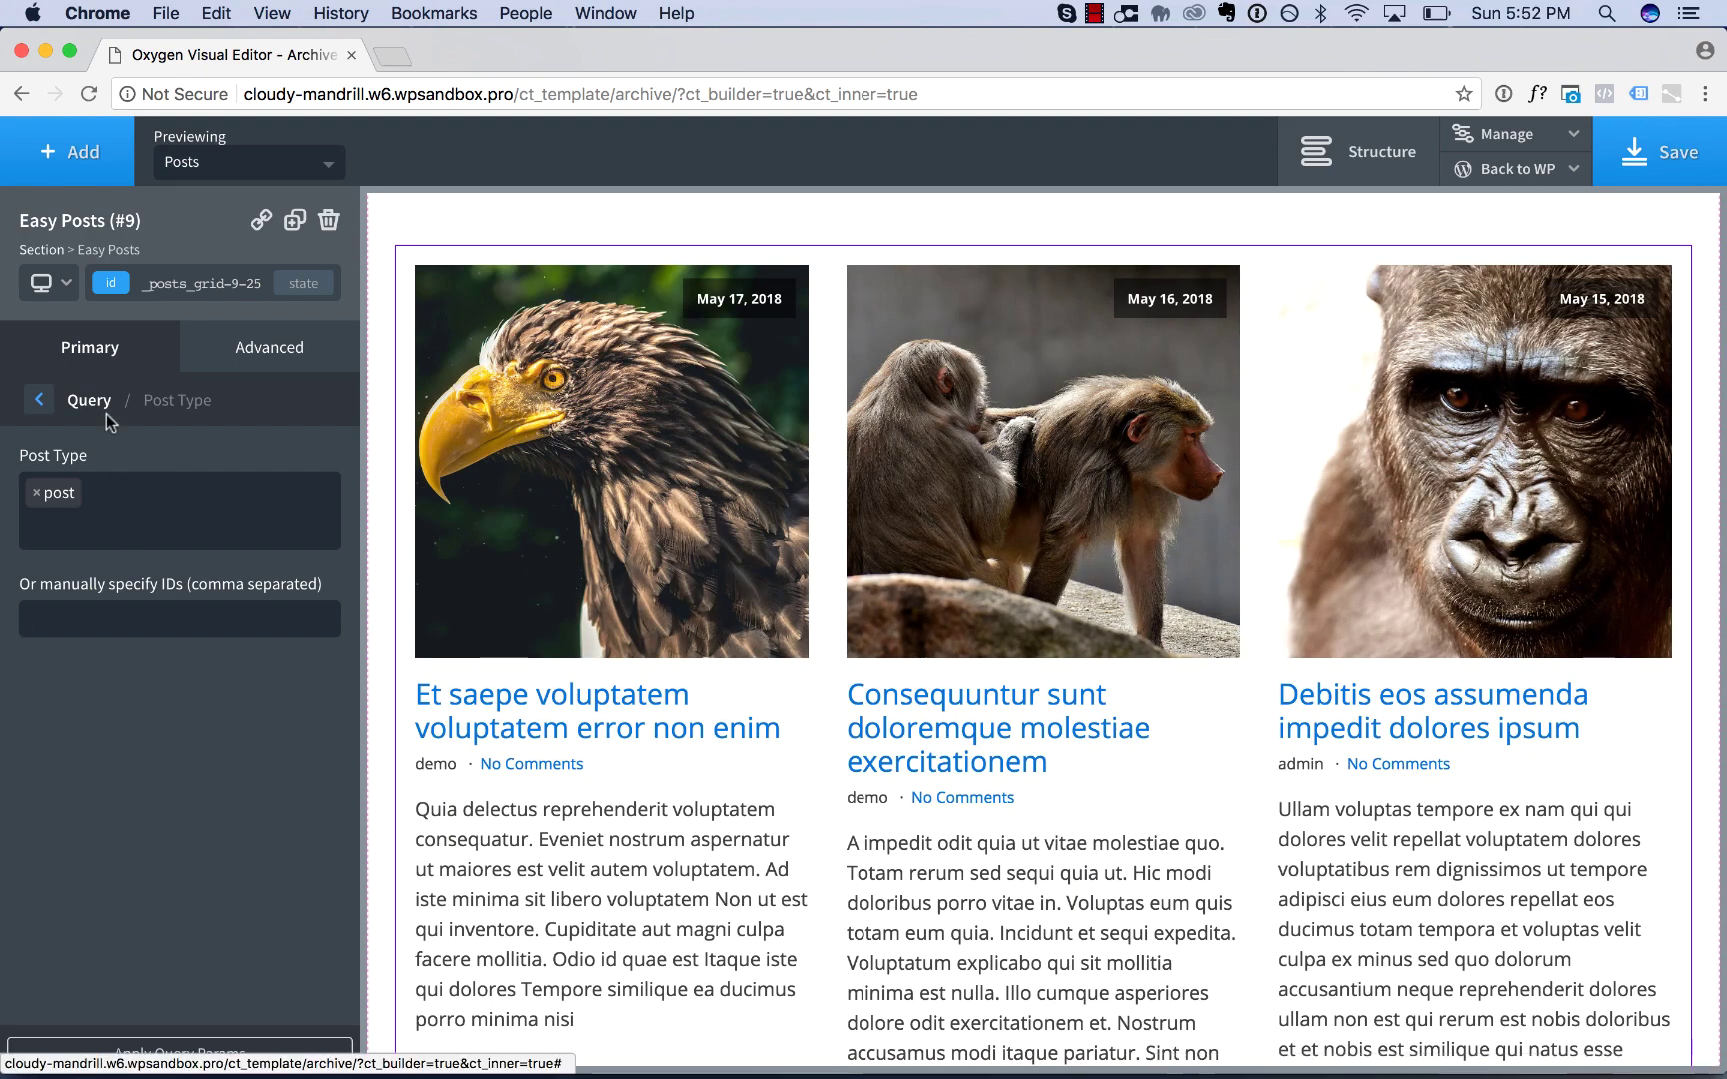
# Step: Order the Easy Posts query by title ascending so the grid starts with 'Atque consequuntur atque'
pyautogui.click(90, 401)
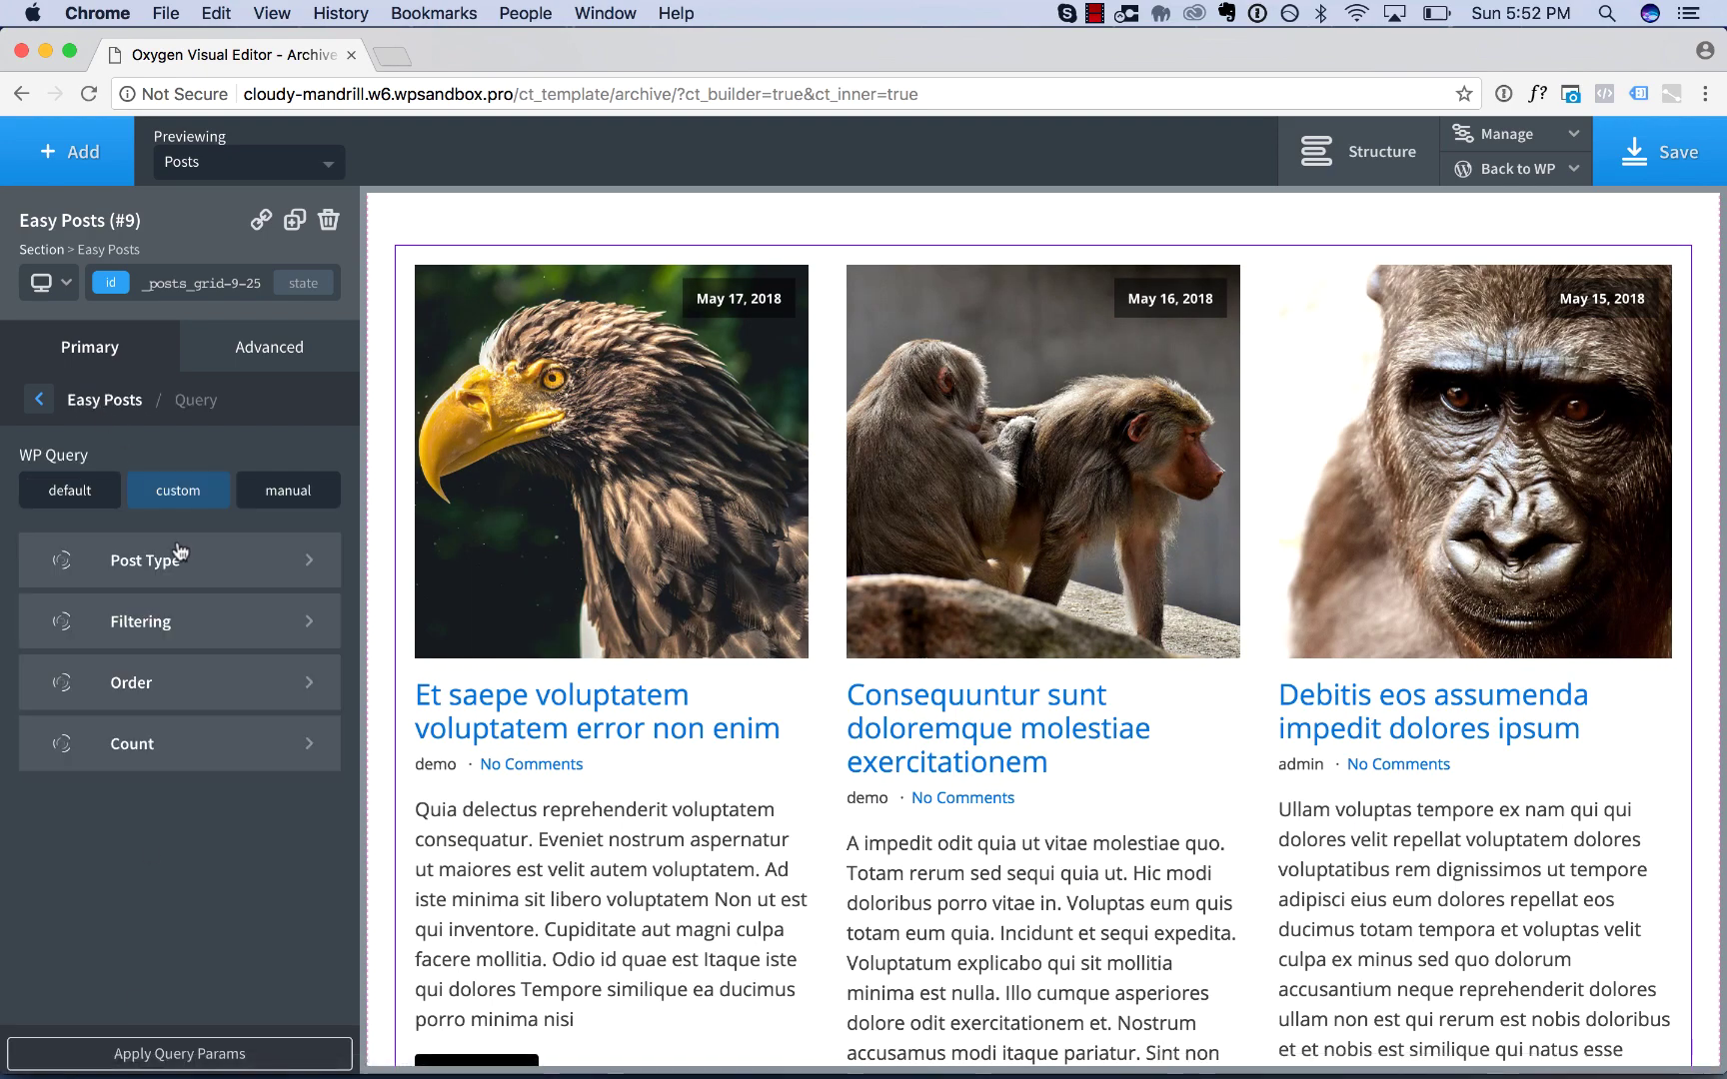
pyautogui.click(178, 682)
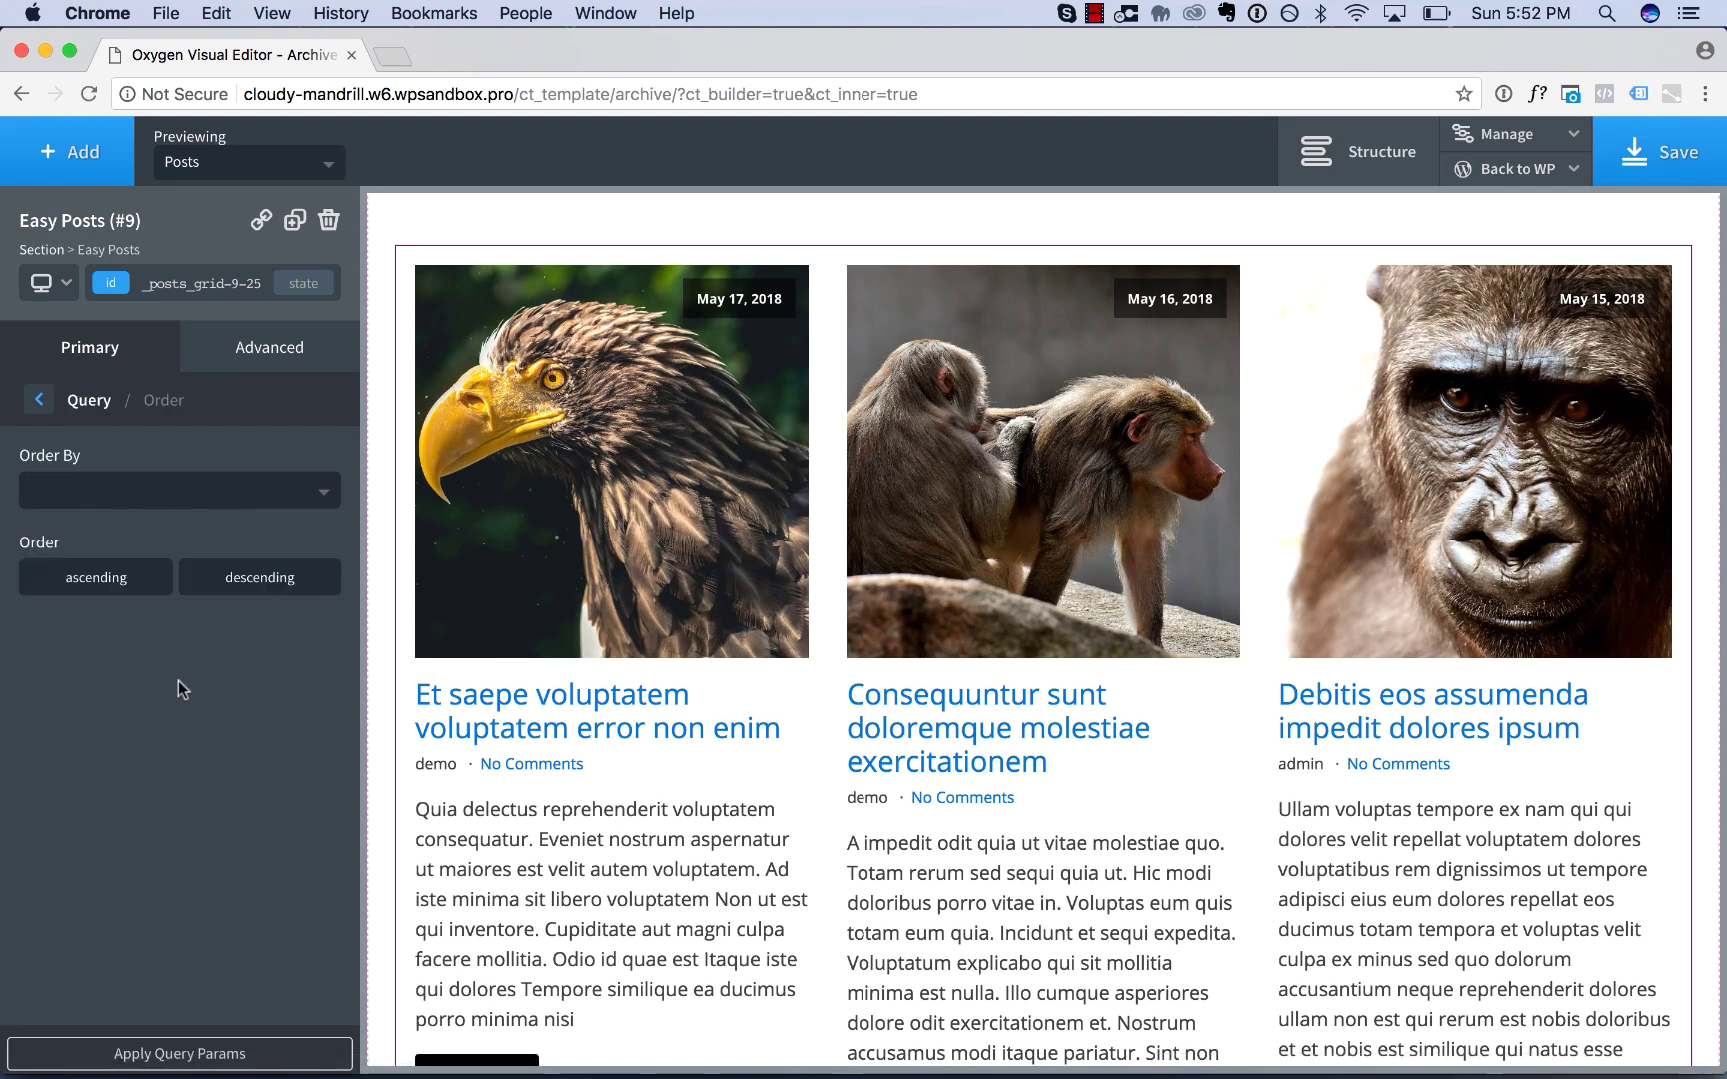
pyautogui.click(184, 490)
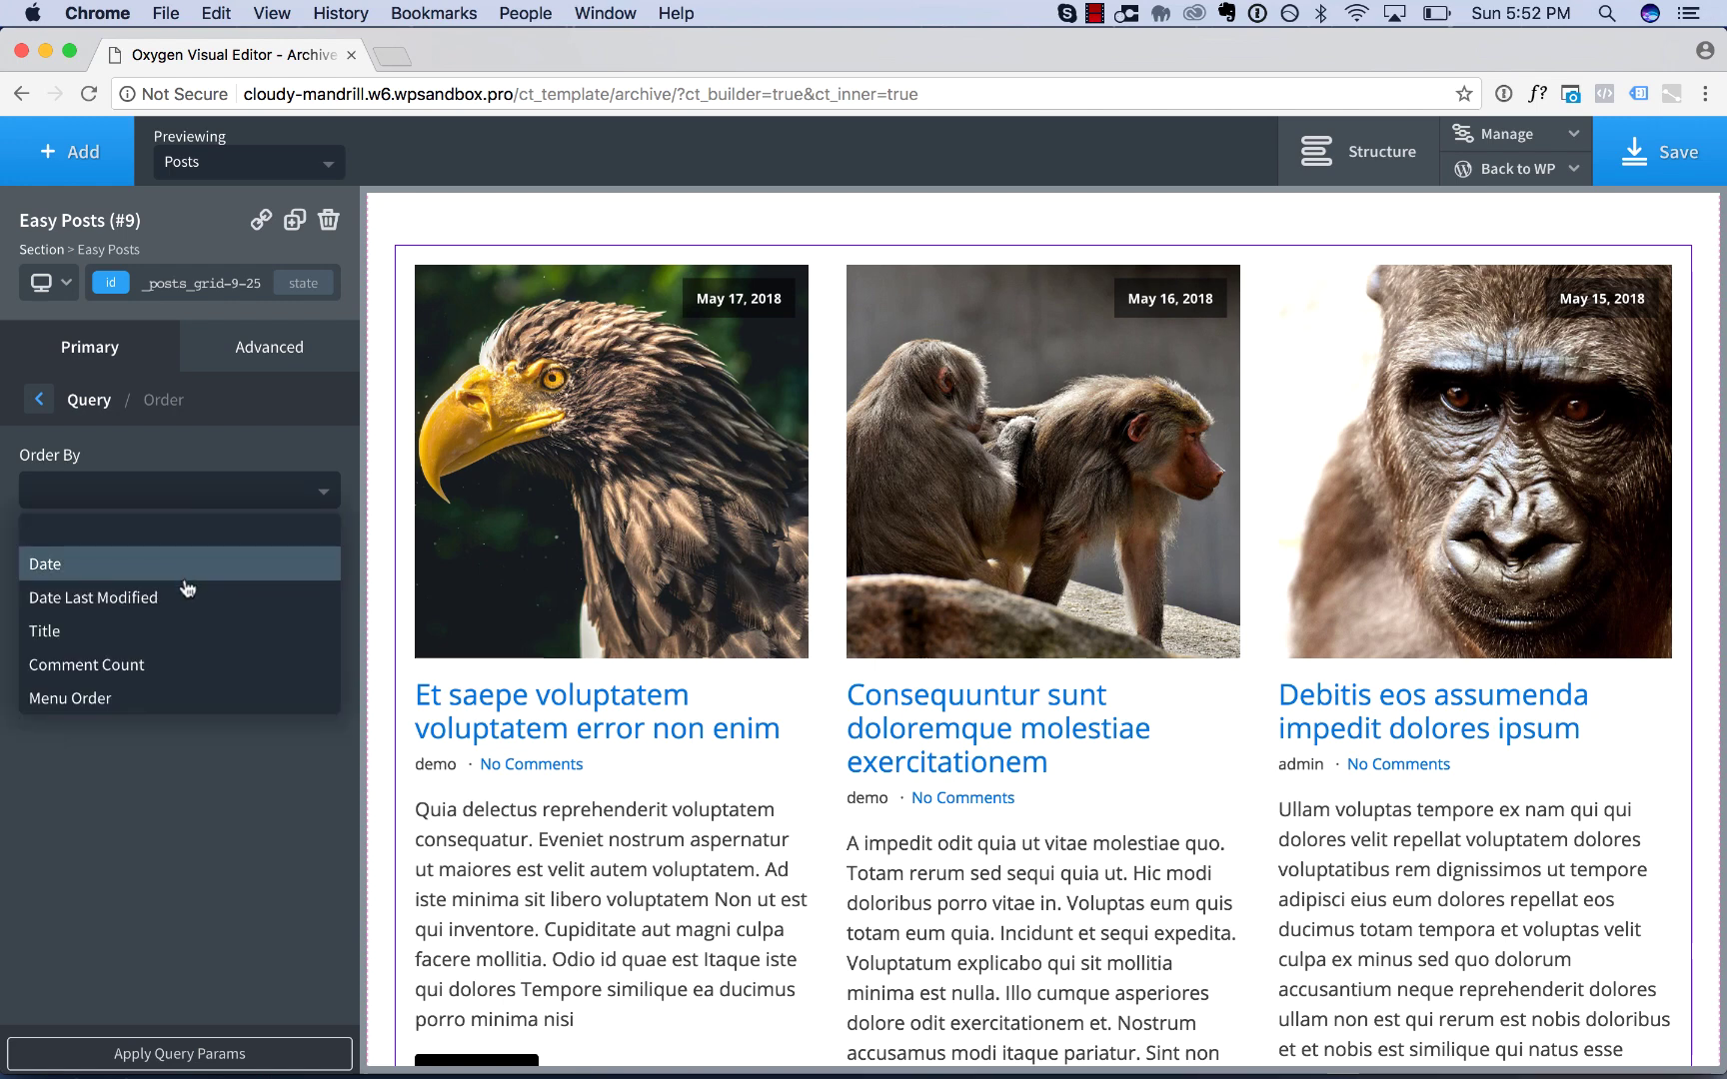
pyautogui.click(220, 631)
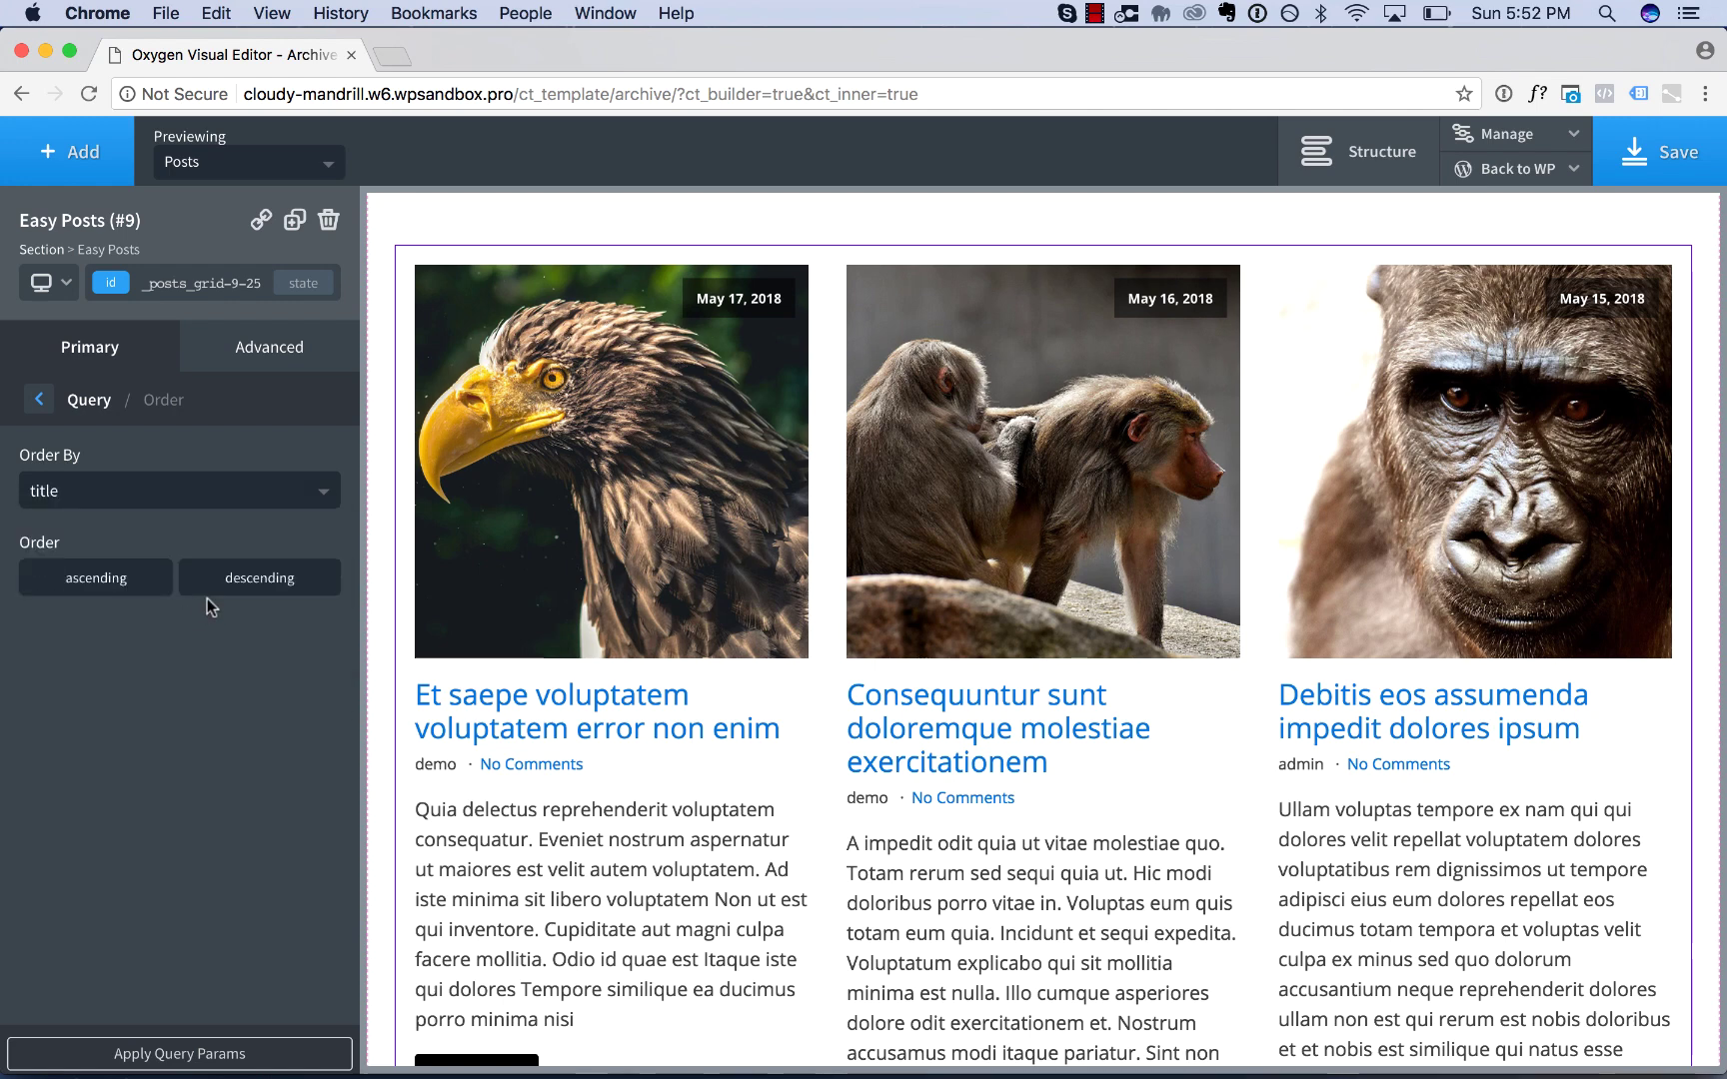
pyautogui.click(121, 583)
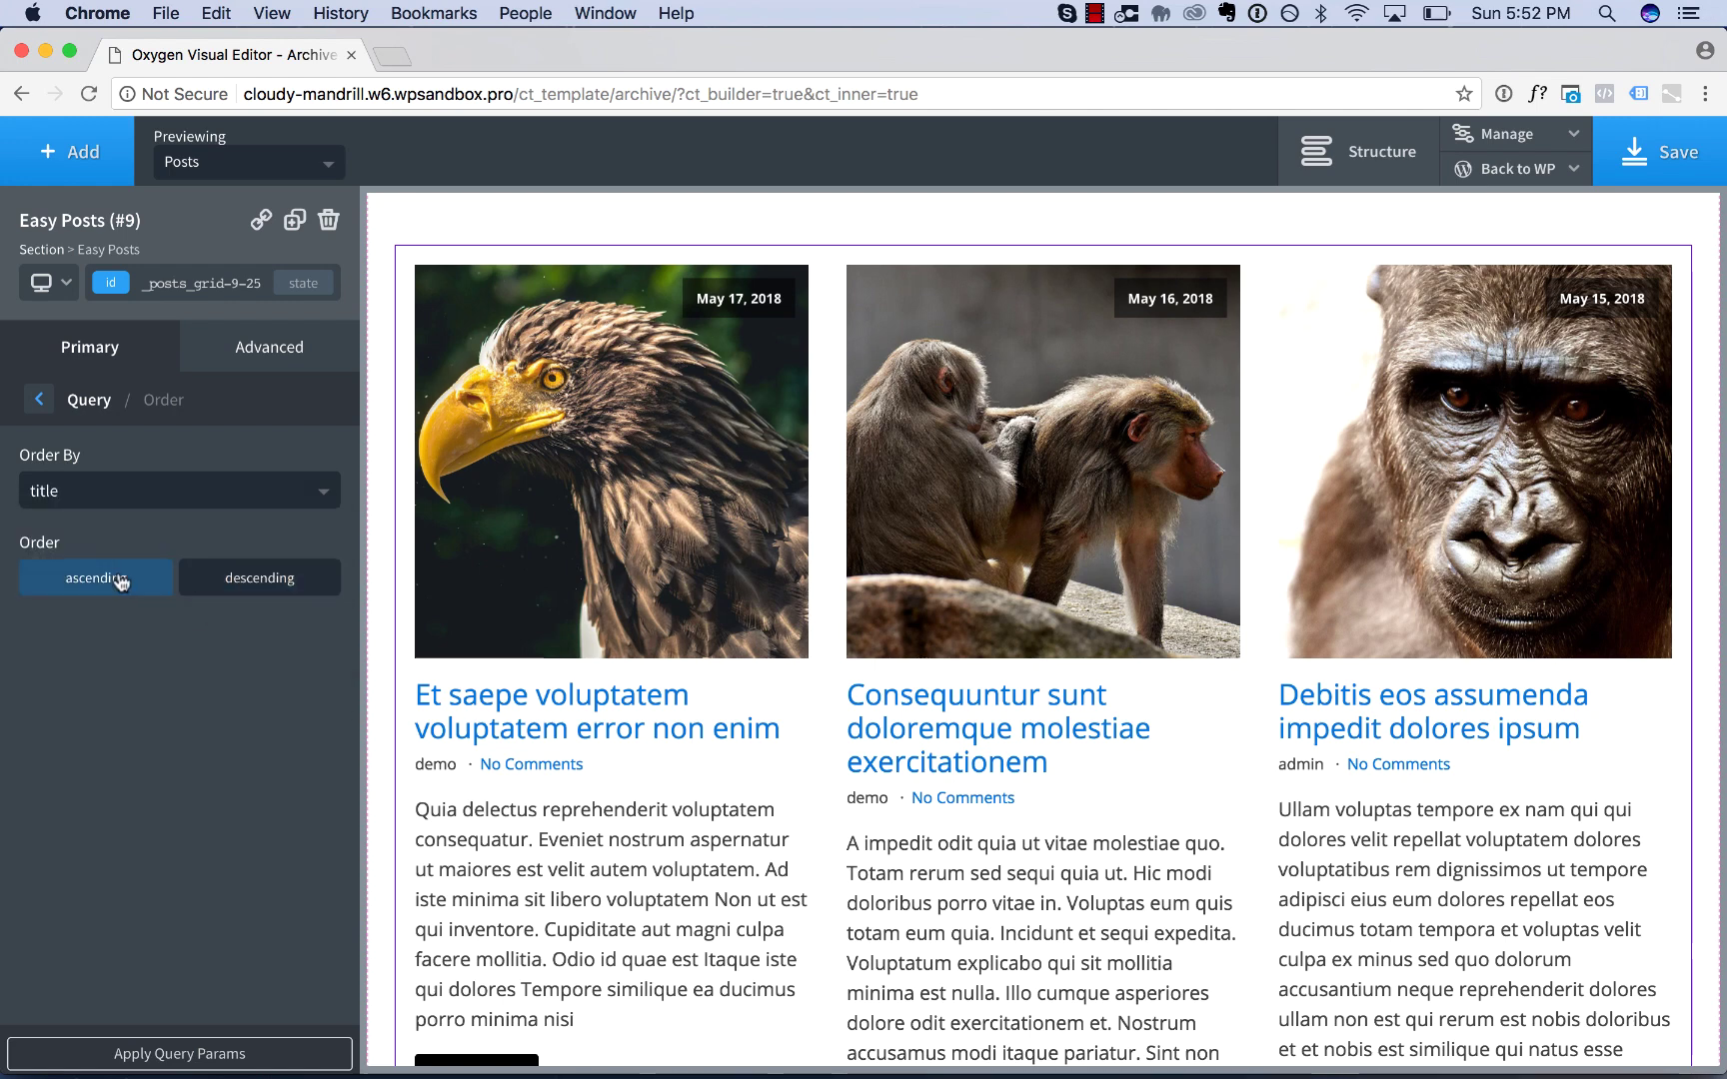
pyautogui.click(190, 1054)
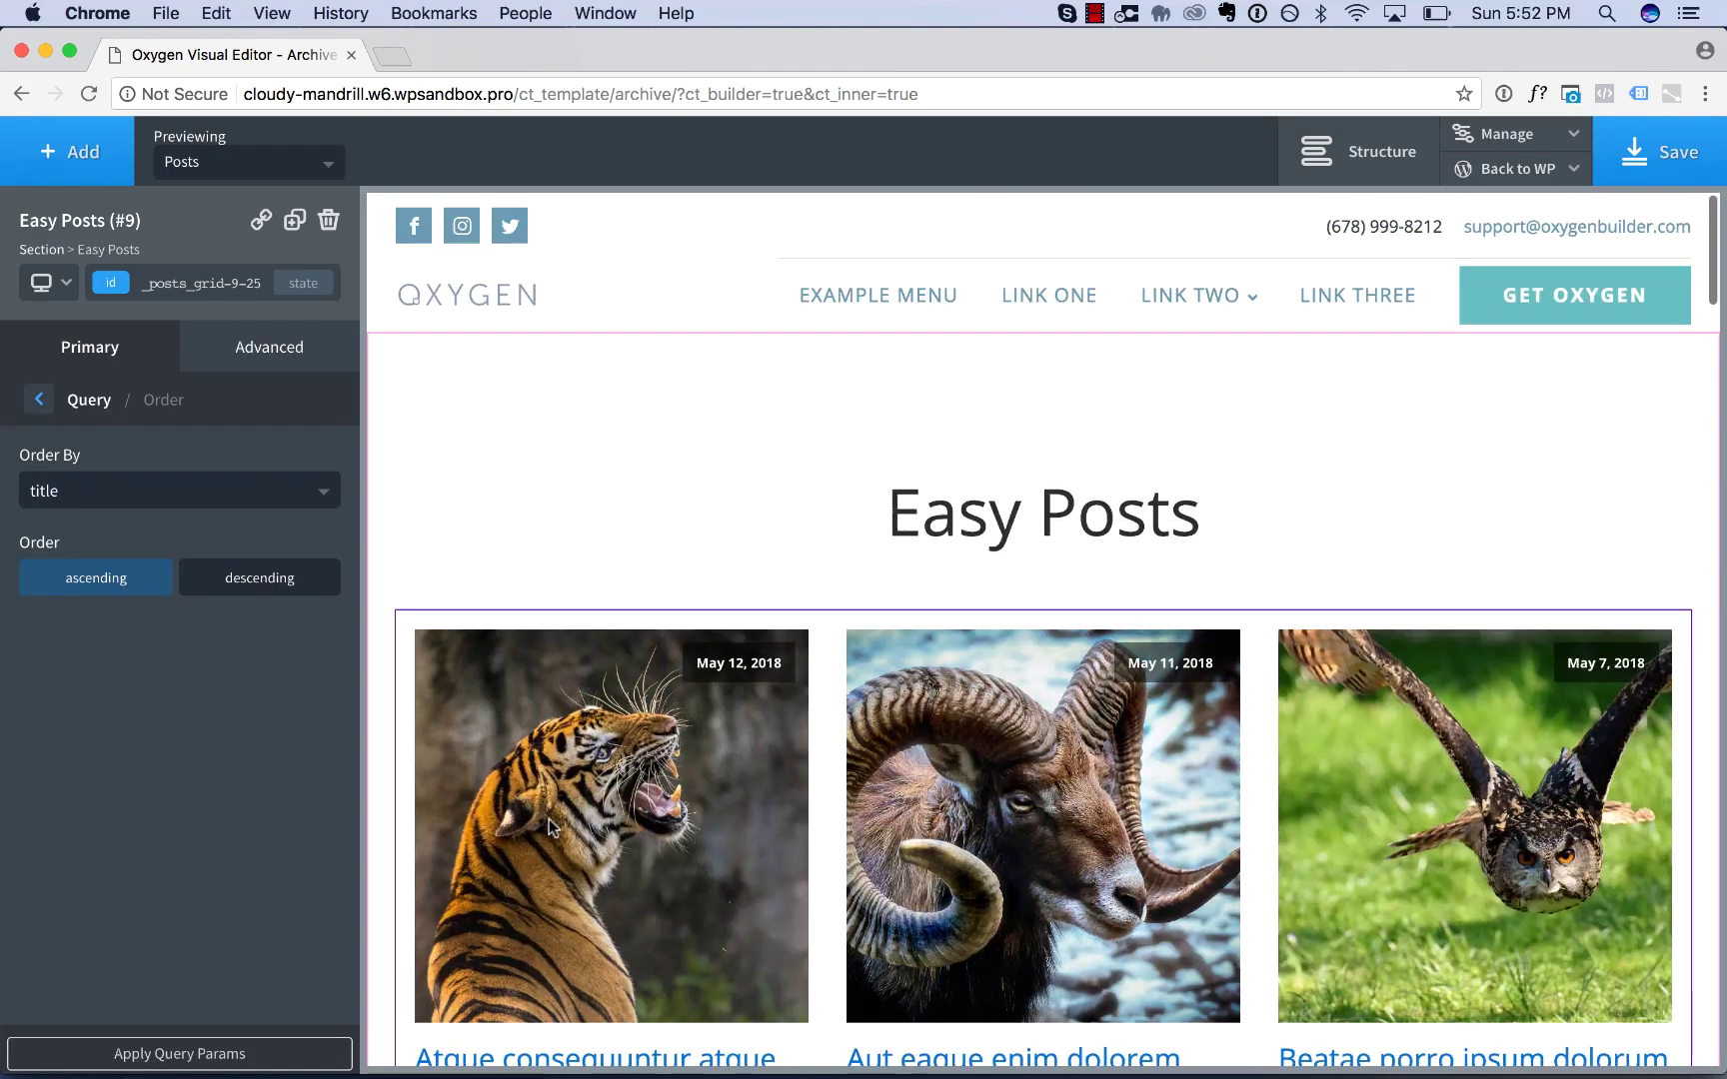
pyautogui.scroll(-3, 590, 884)
pyautogui.scroll(-20, 675, 722)
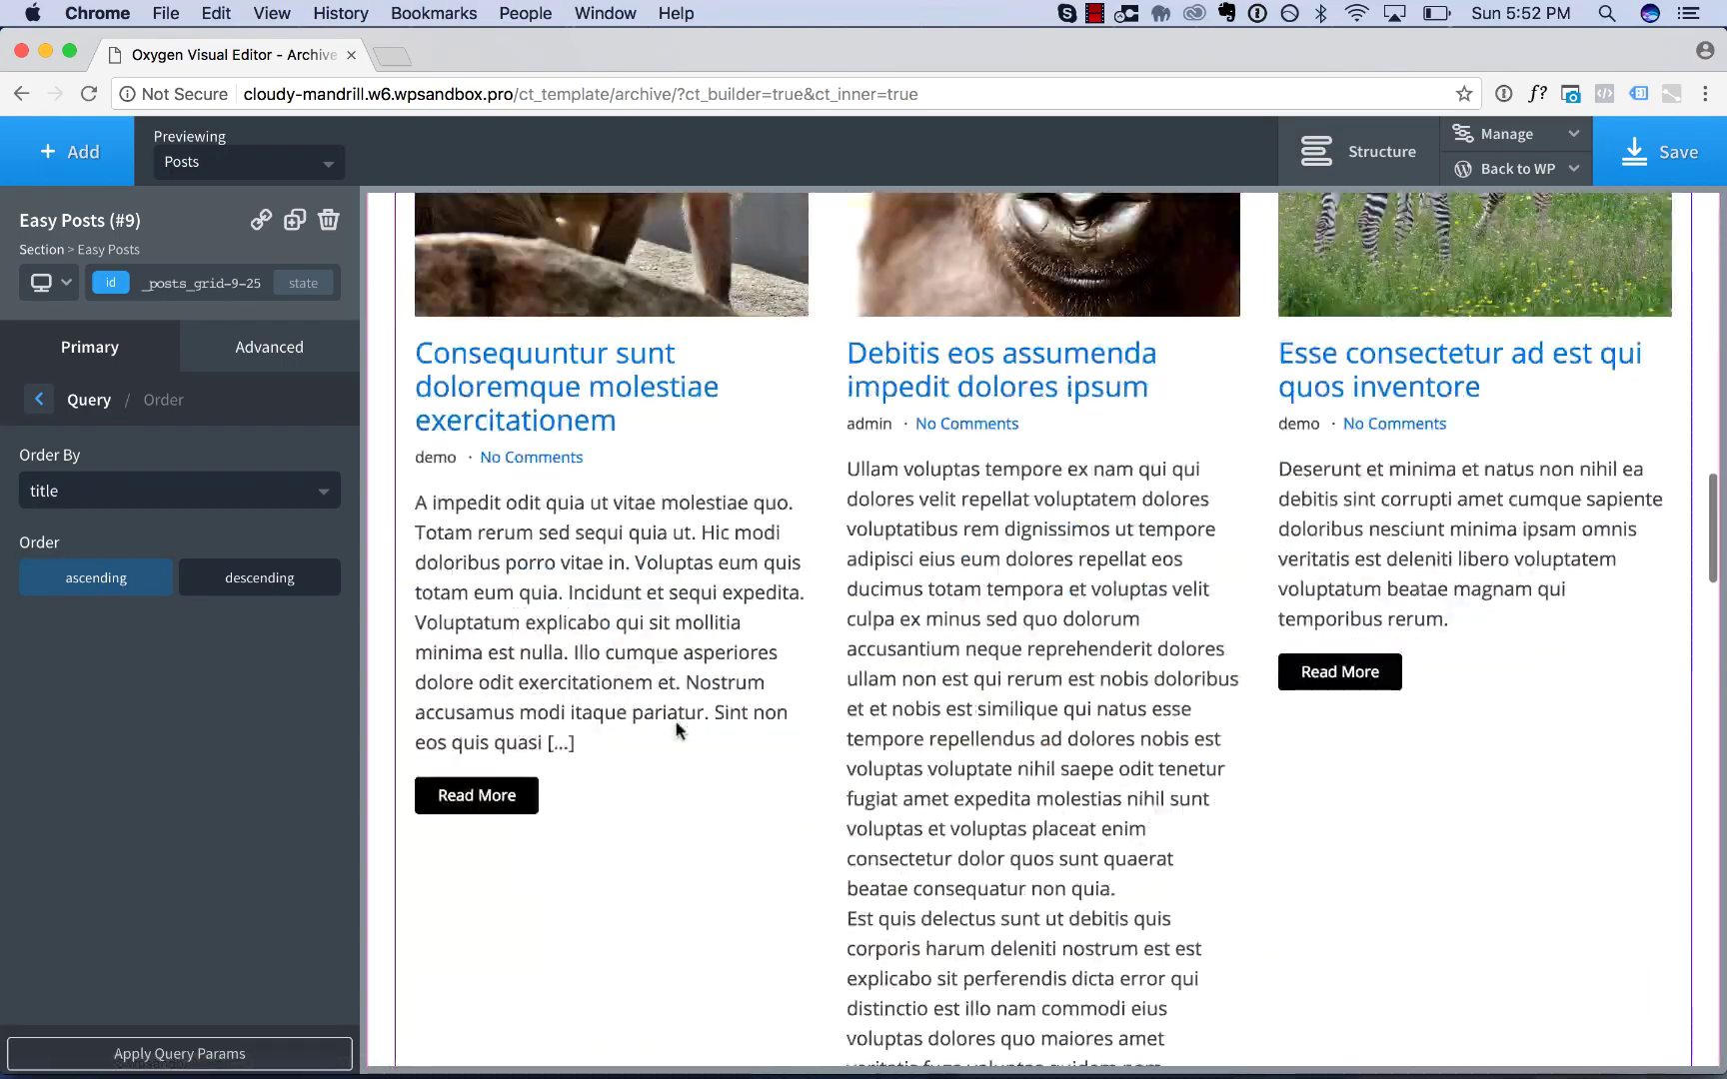
pyautogui.scroll(-4, 675, 730)
pyautogui.click(105, 400)
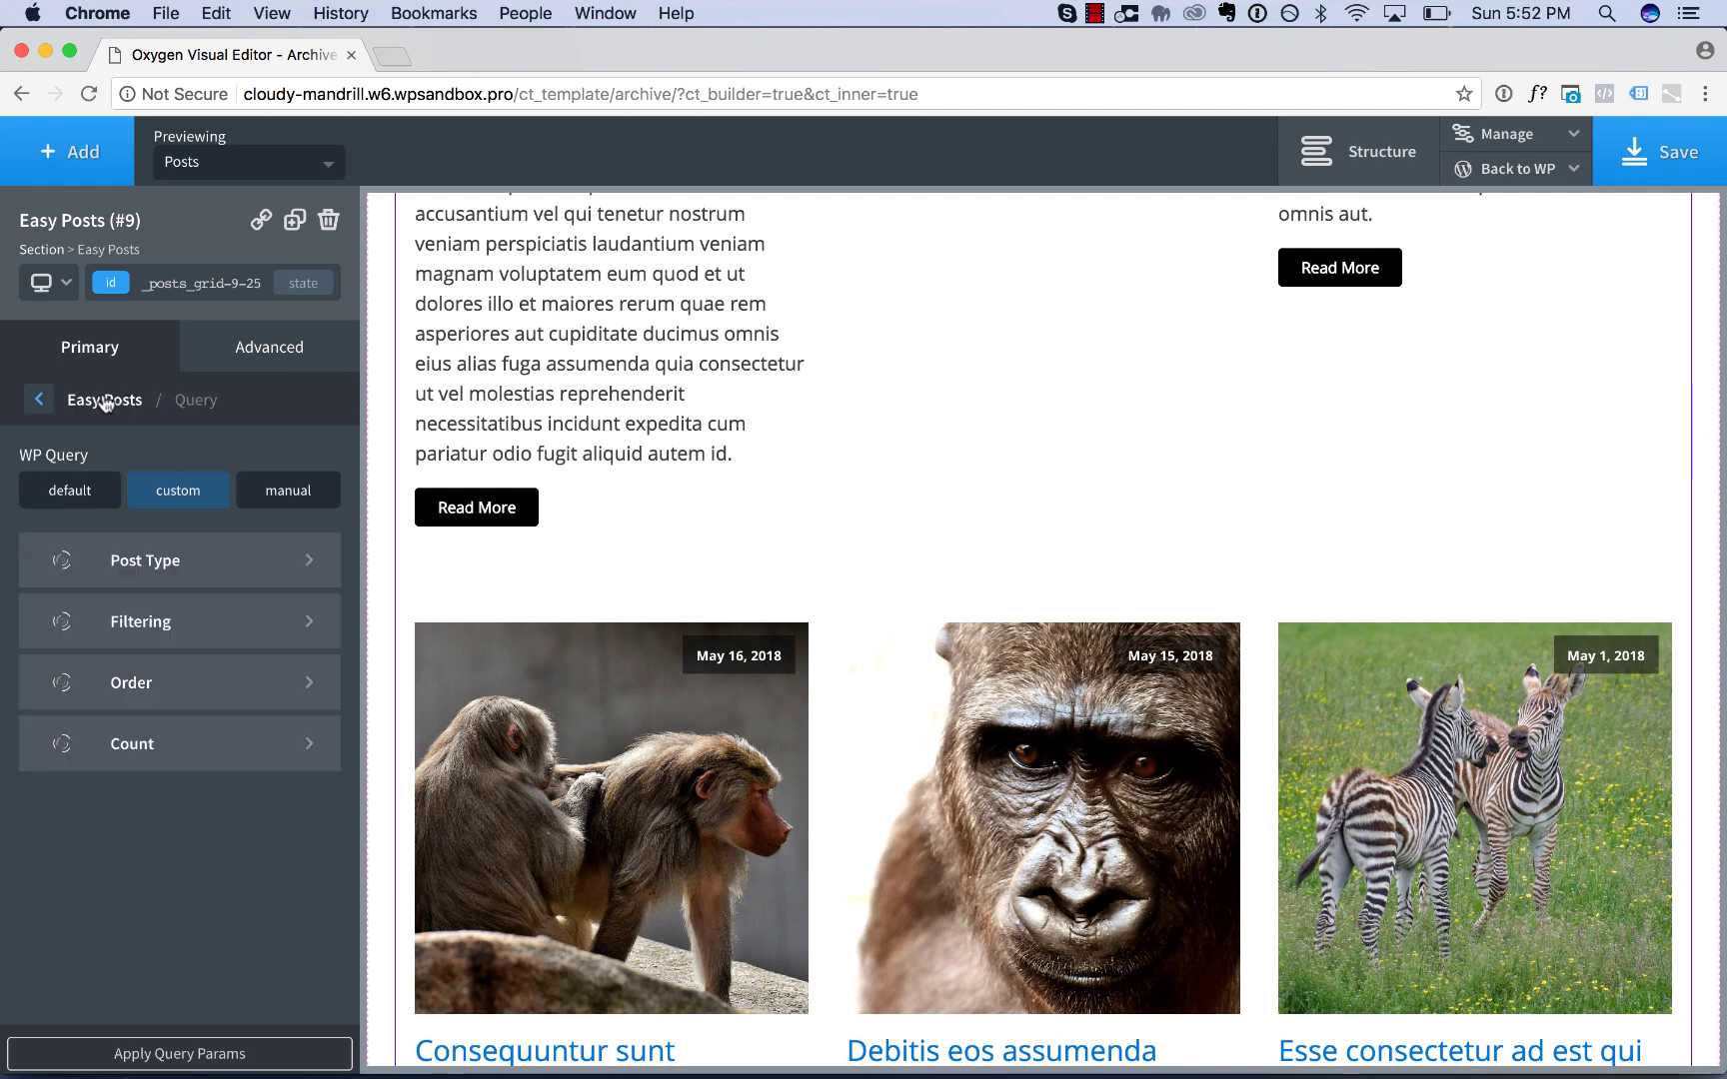
pyautogui.click(211, 617)
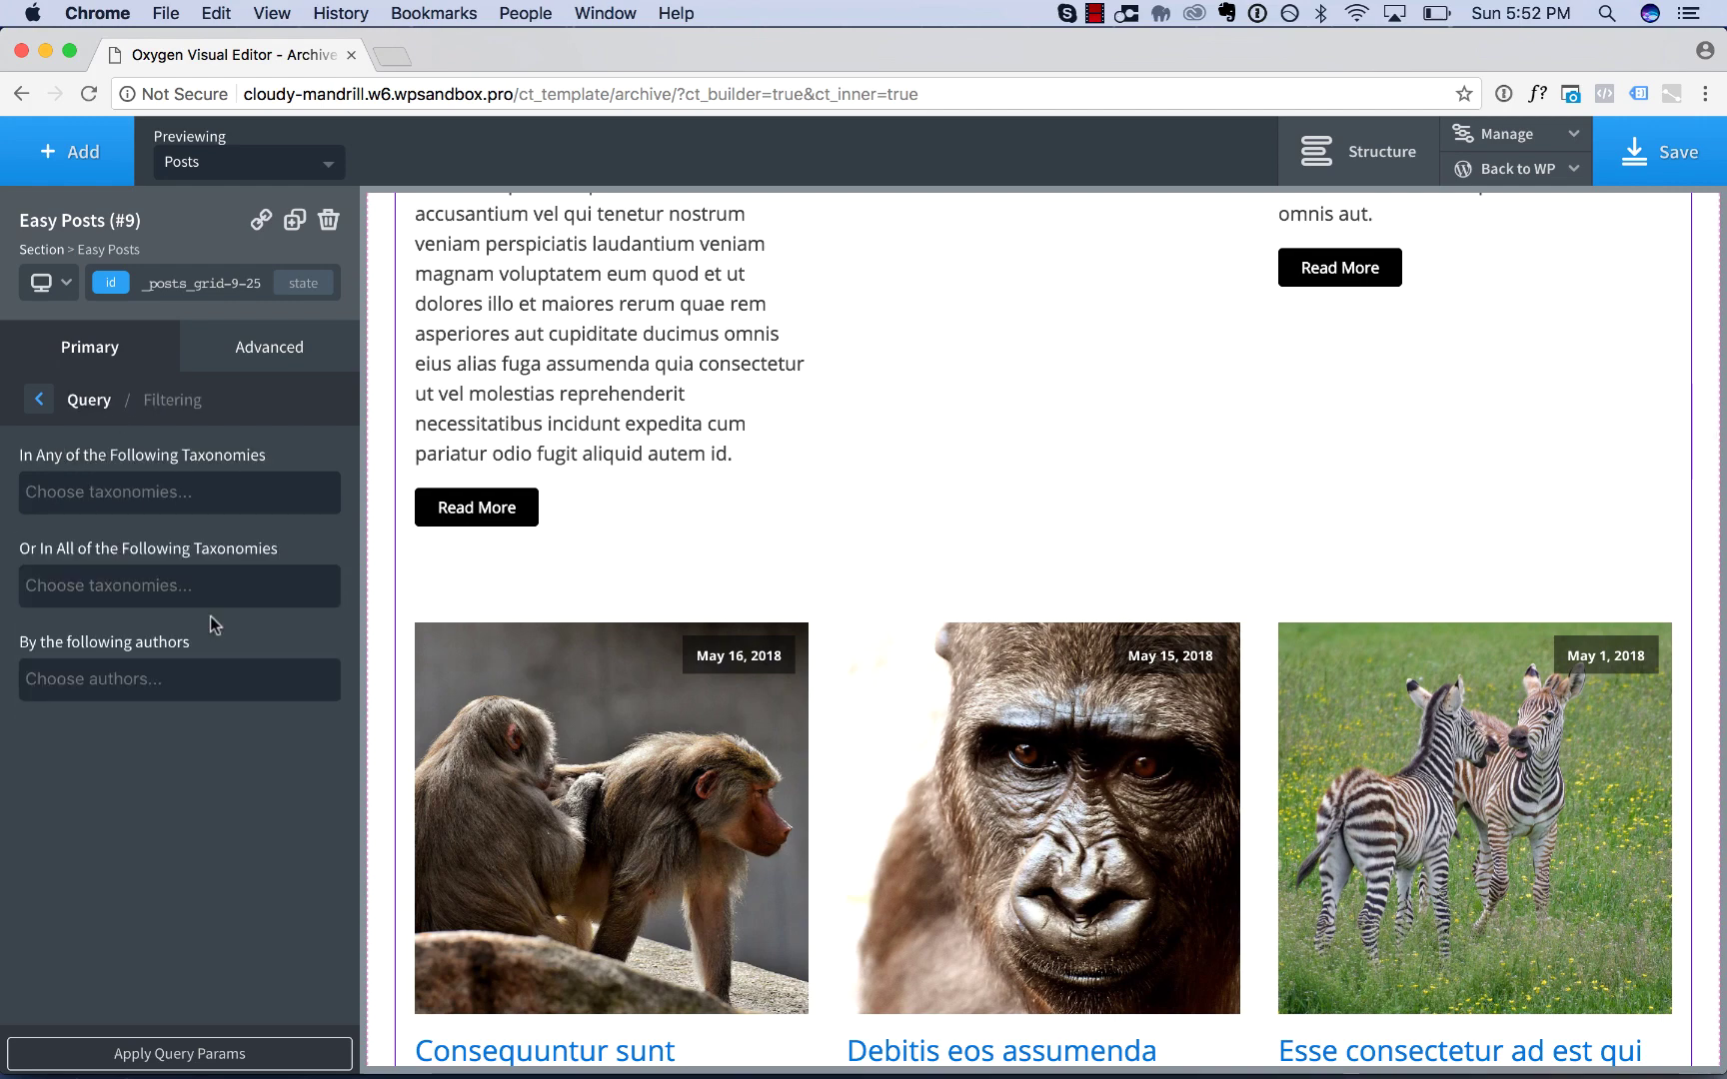
pyautogui.click(124, 487)
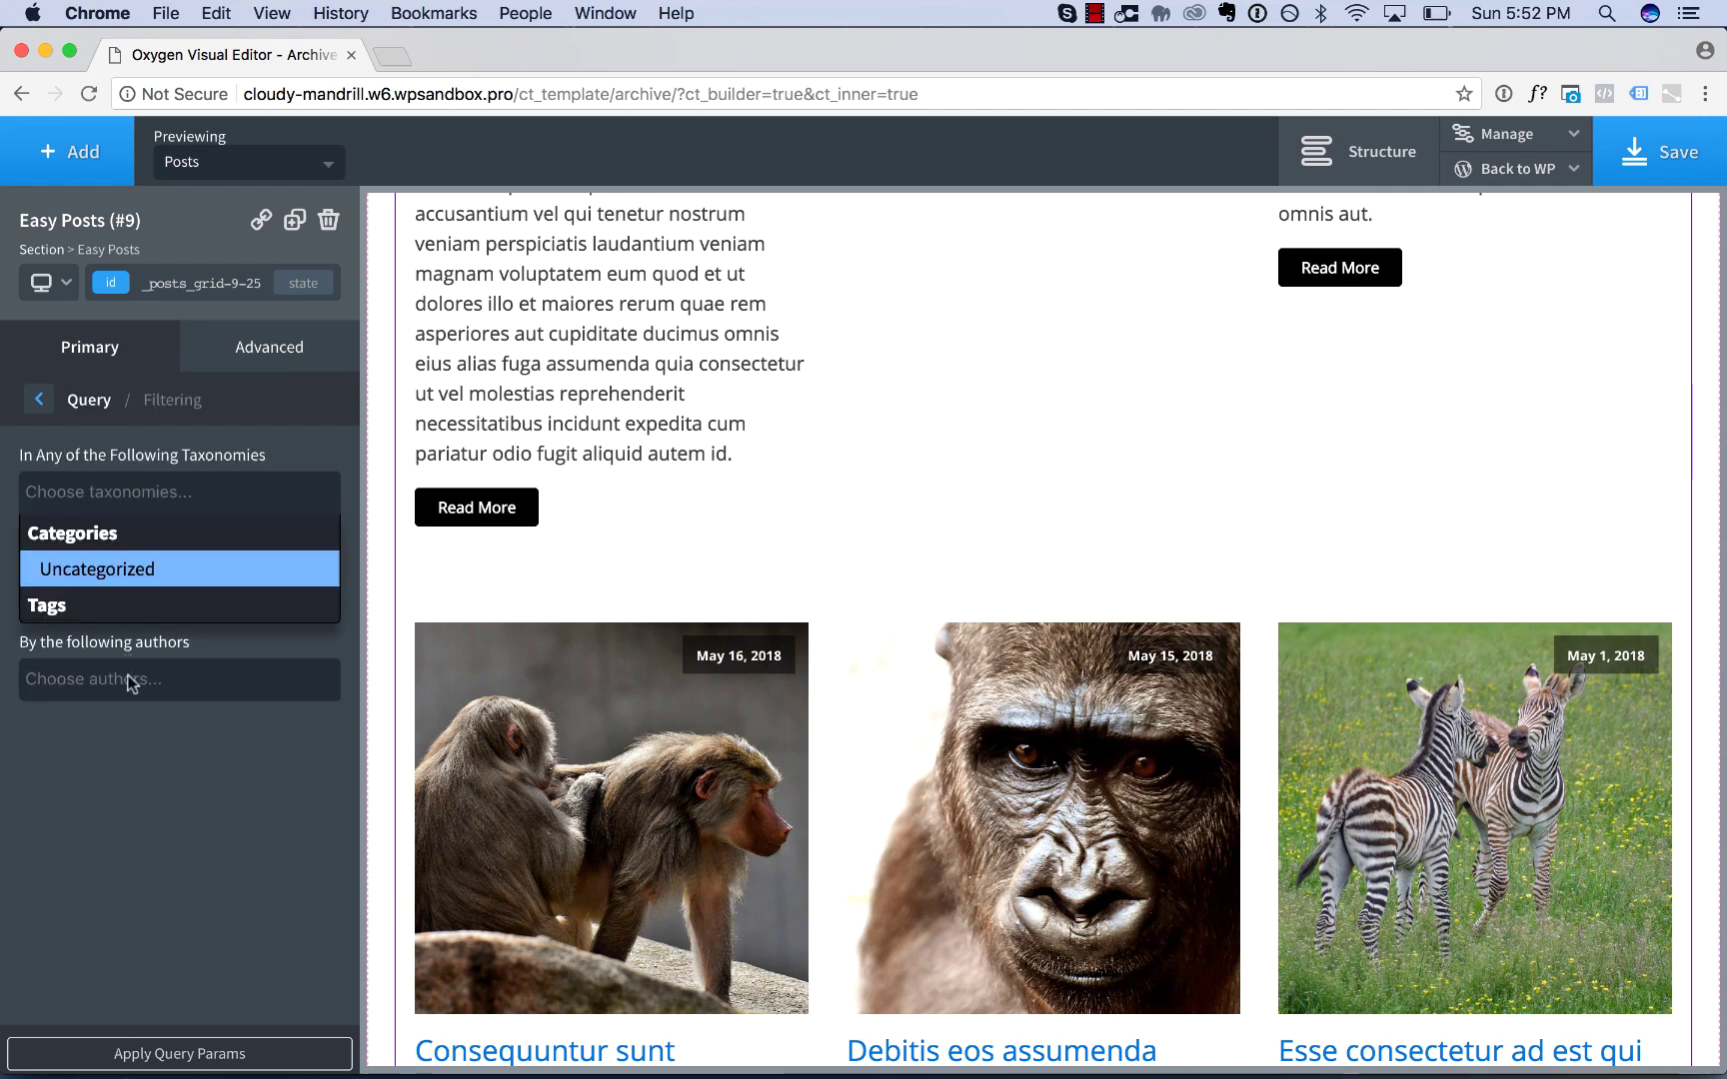
pyautogui.click(130, 495)
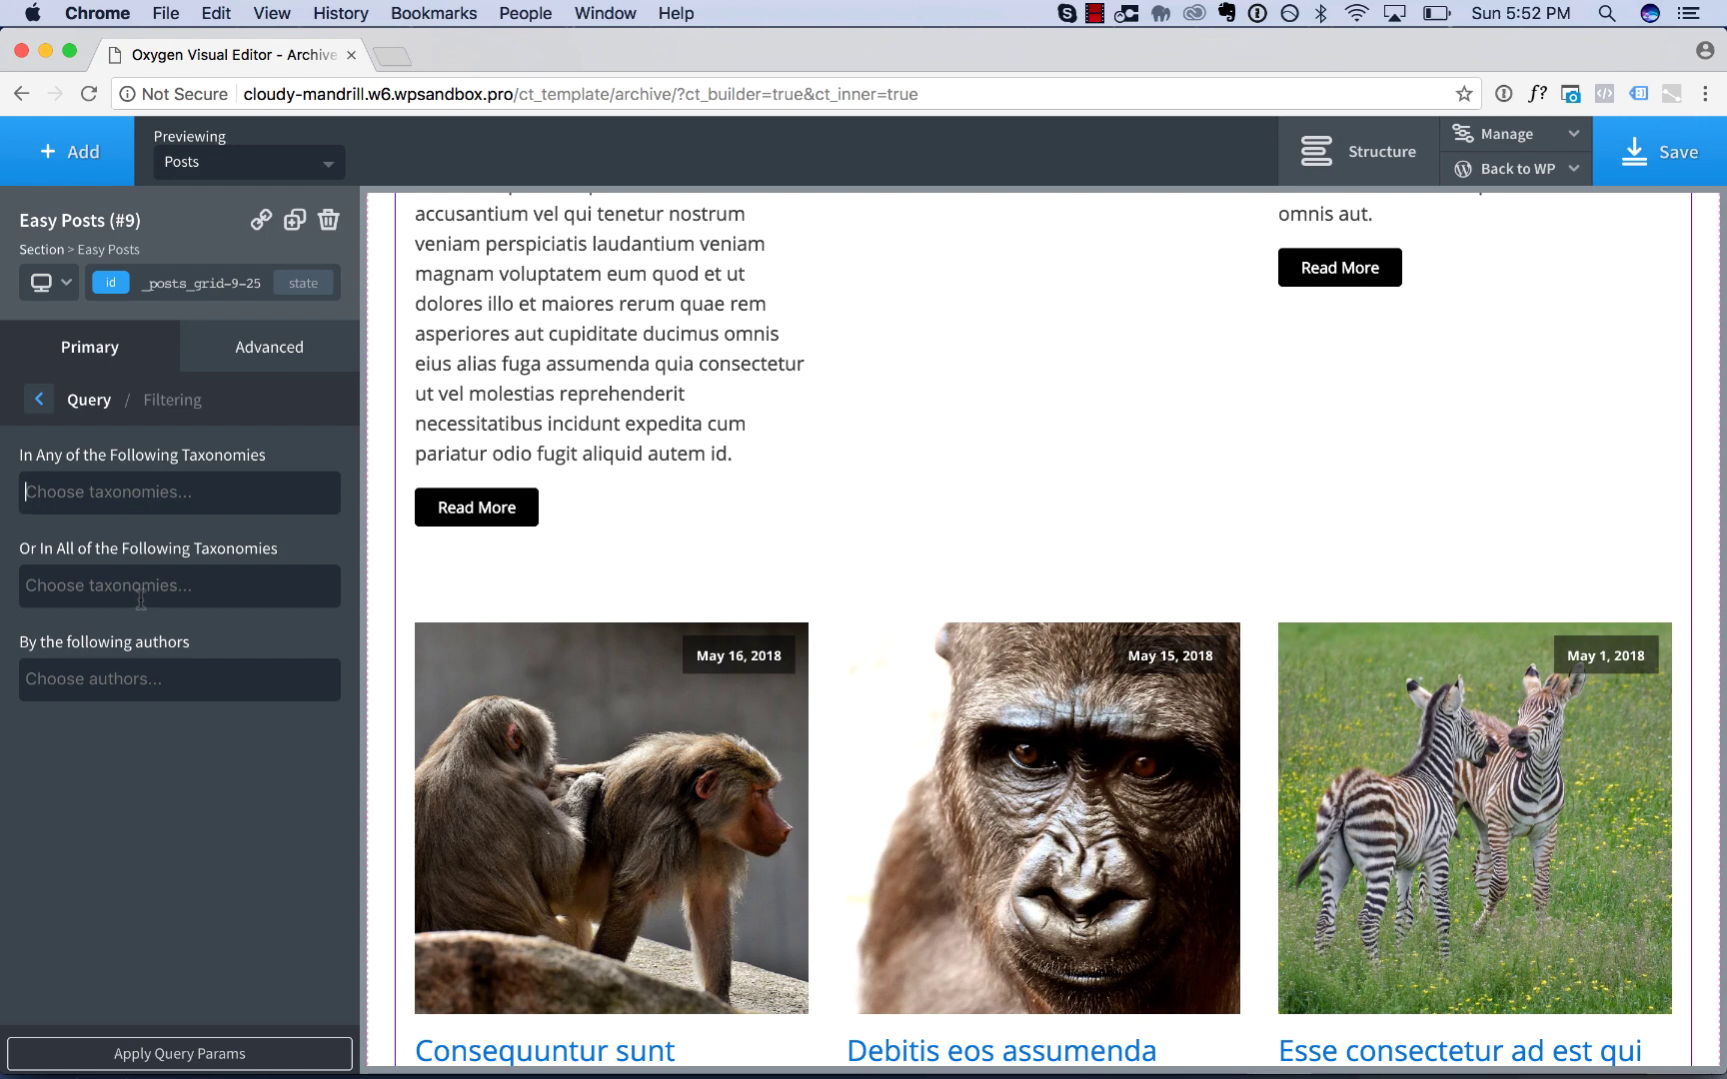
pyautogui.click(141, 599)
pyautogui.click(141, 599)
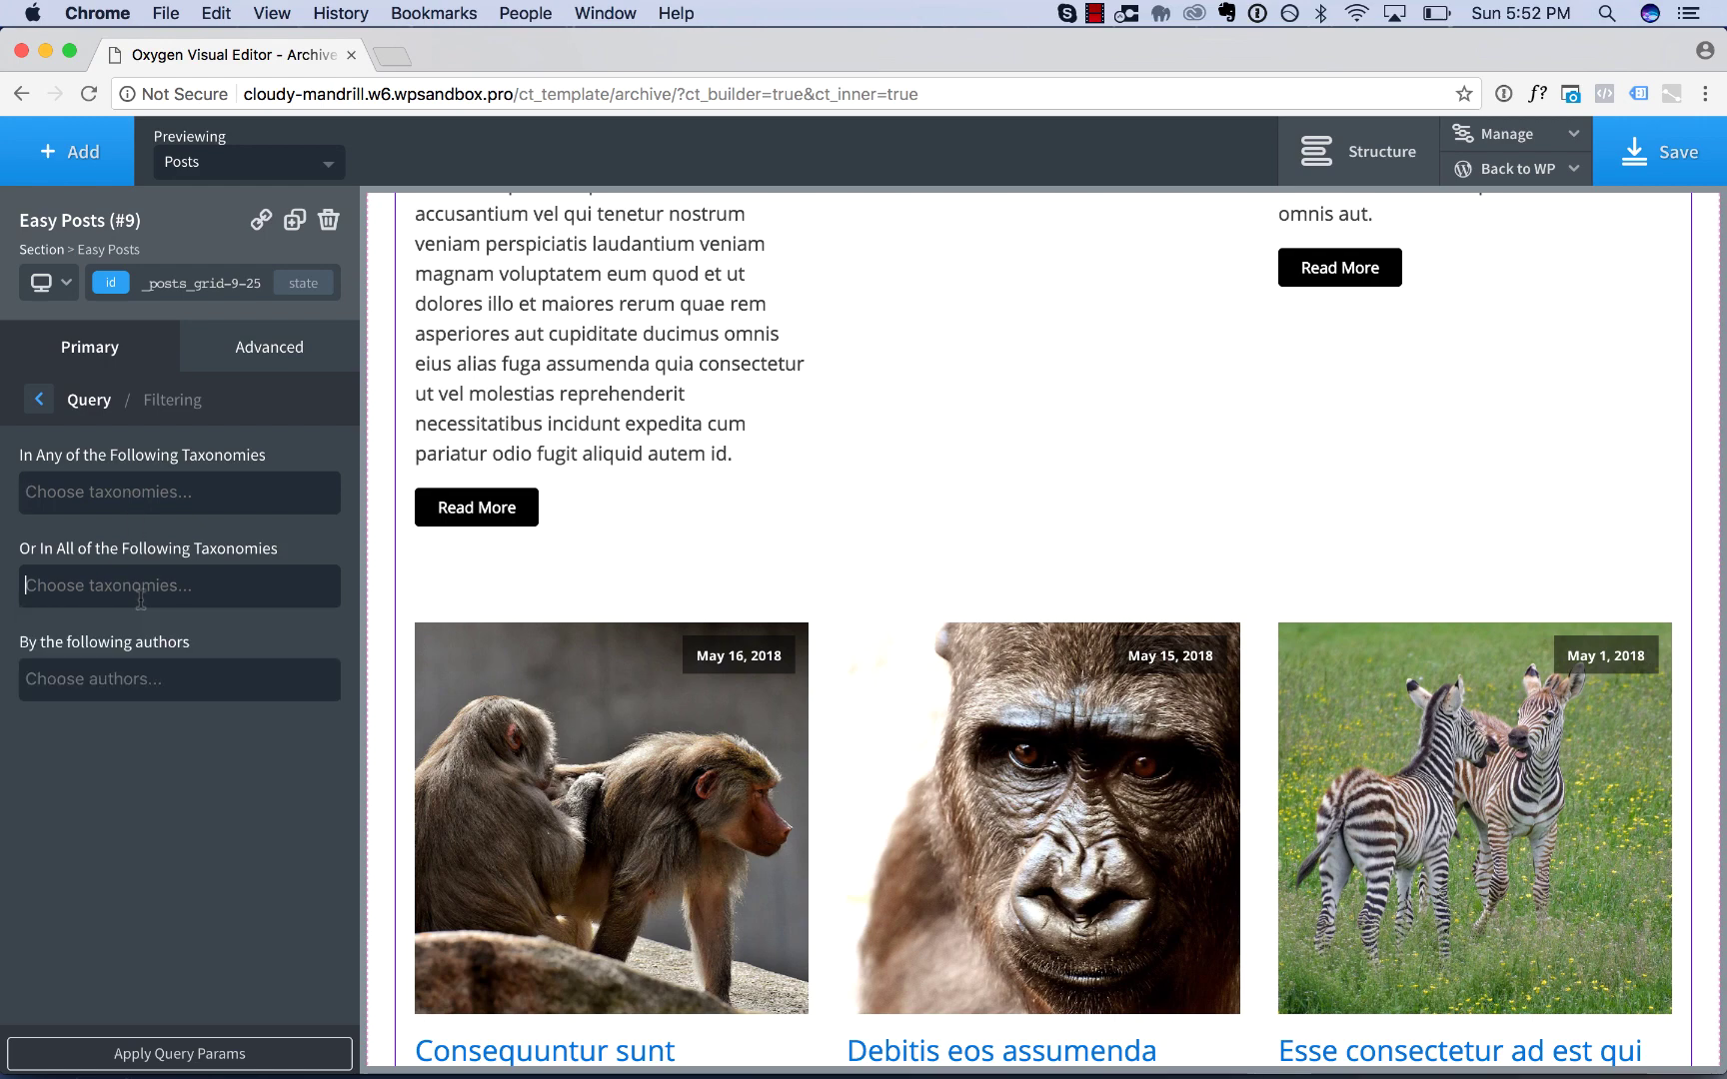
pyautogui.click(141, 686)
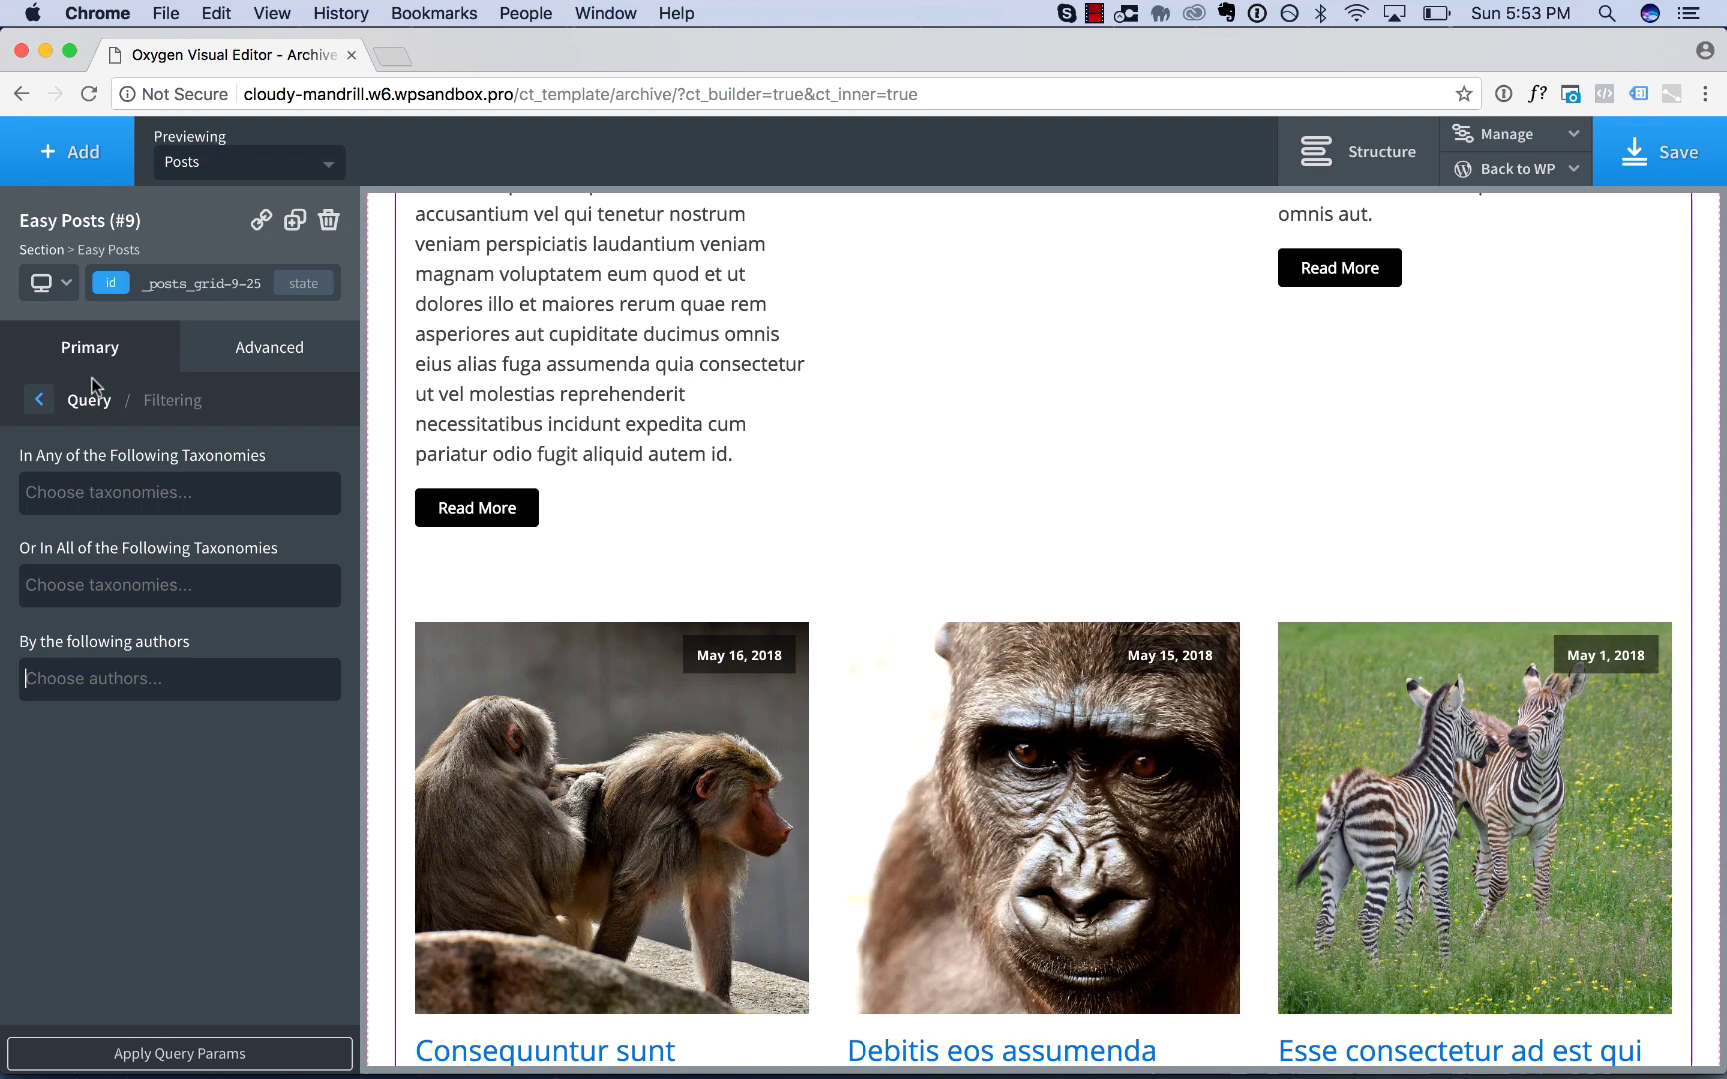
pyautogui.click(92, 407)
pyautogui.click(147, 724)
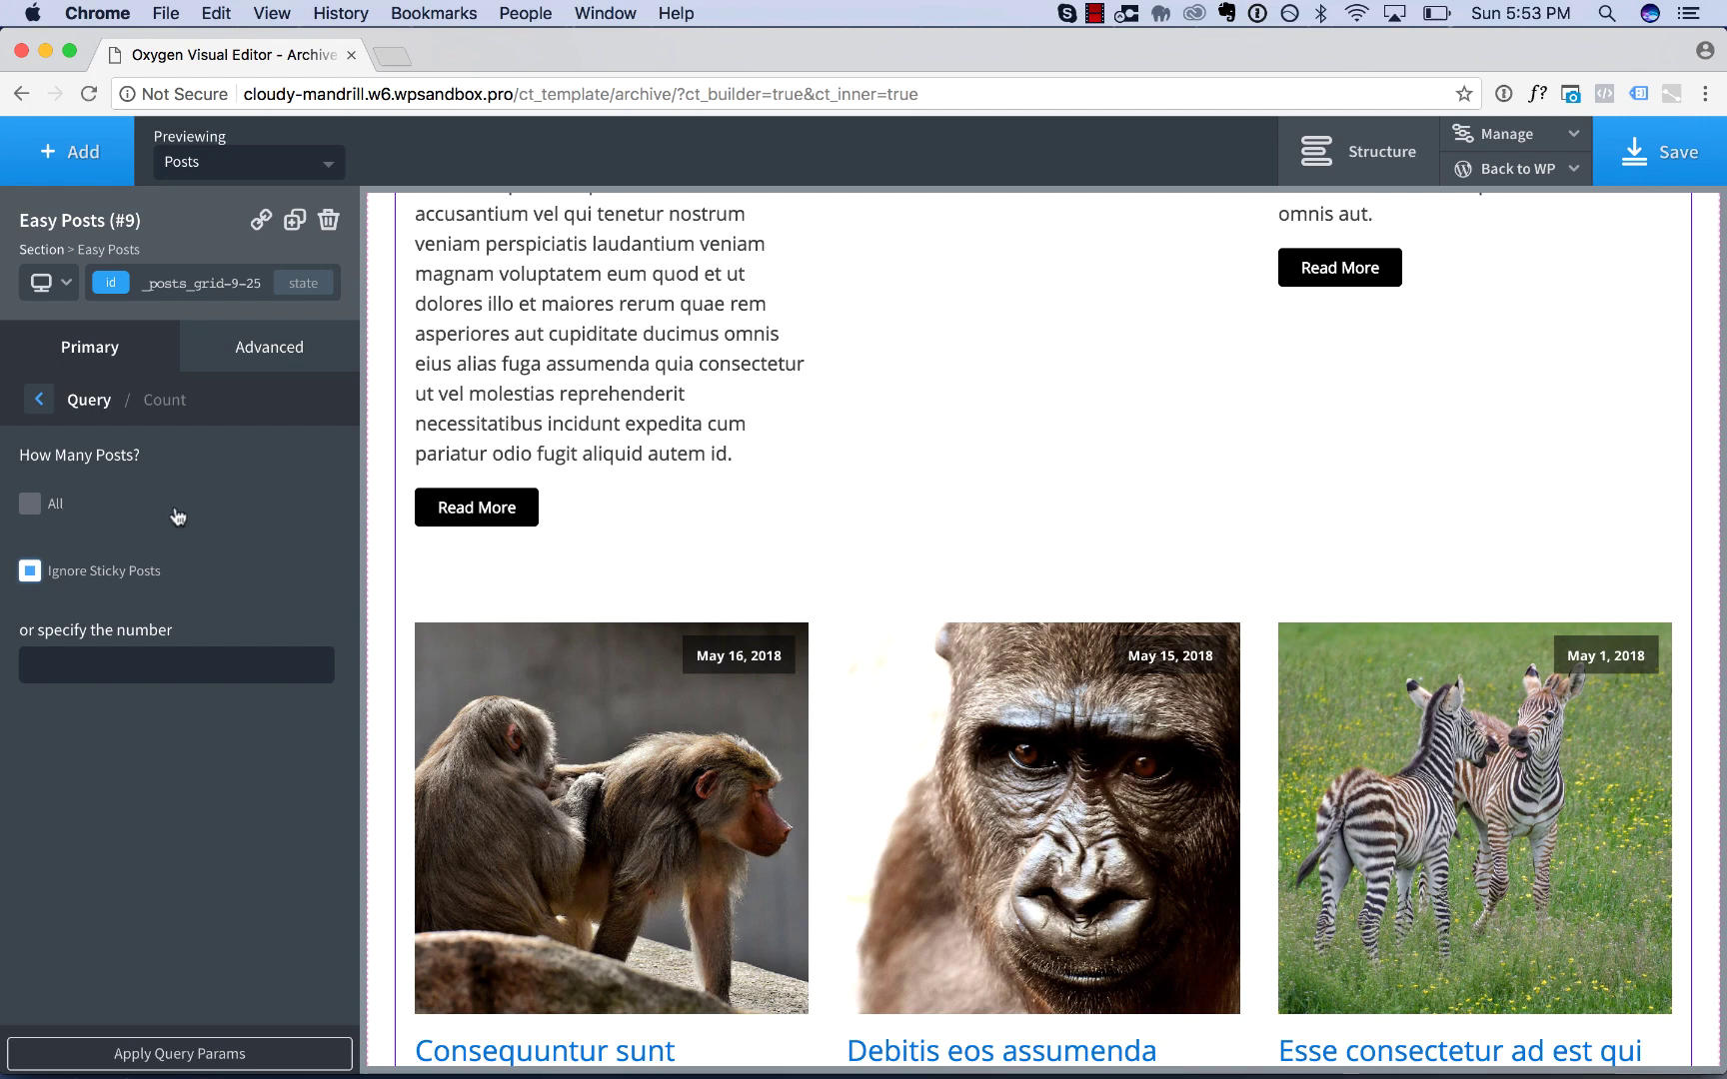
pyautogui.click(100, 402)
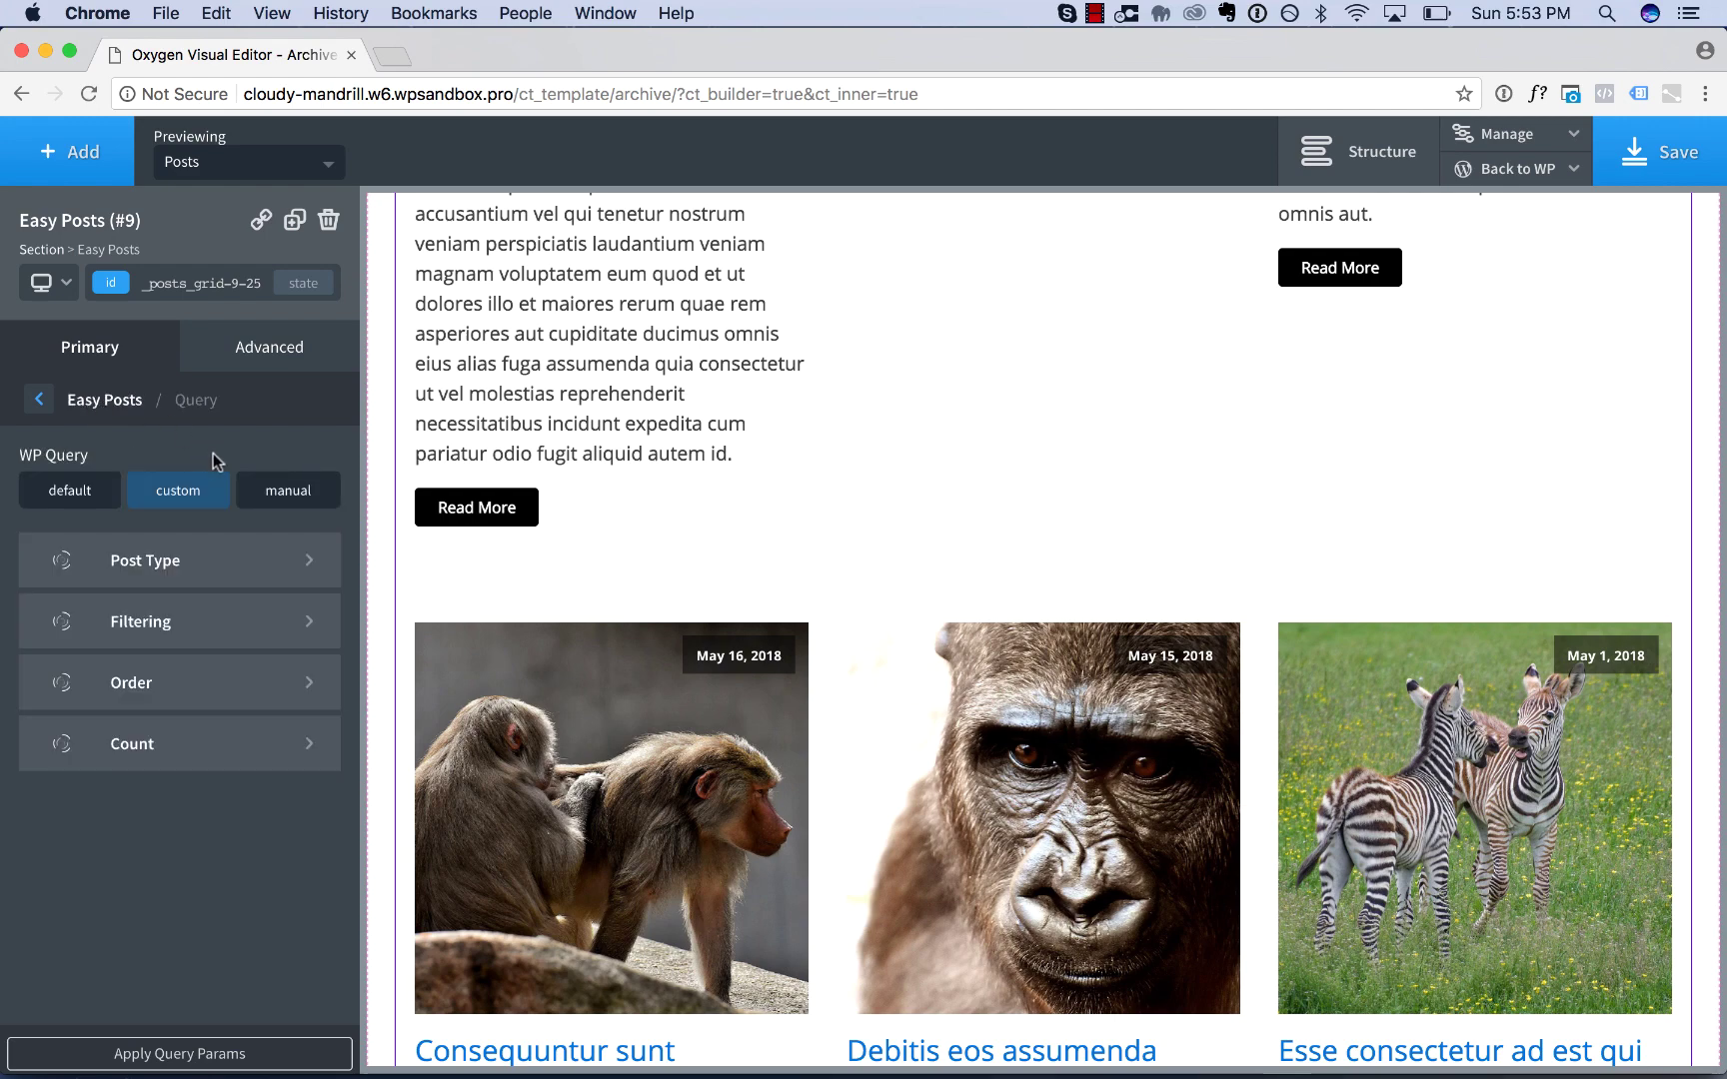
# Step: Switch the Easy Posts query from manual parameters to default, showing newest posts like 'Et saepe voluptatem' first
pyautogui.click(289, 491)
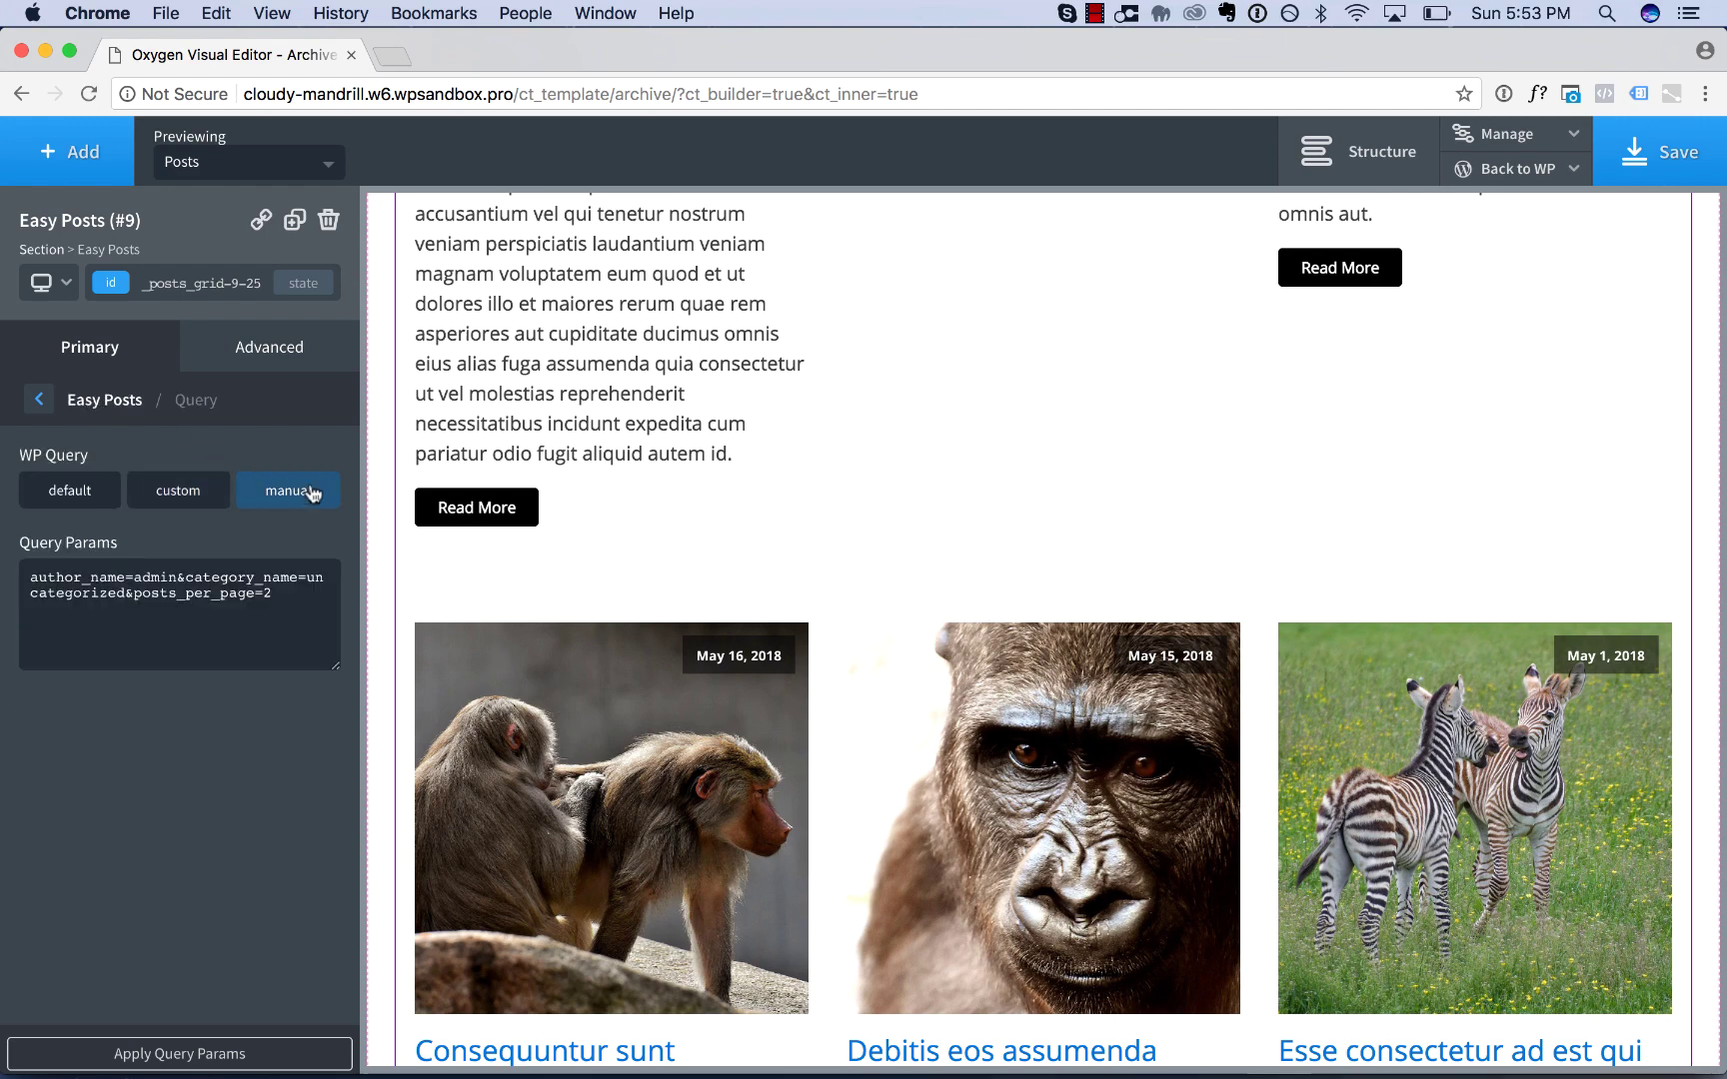
pyautogui.click(245, 610)
pyautogui.press('super+a')
pyautogui.click(284, 609)
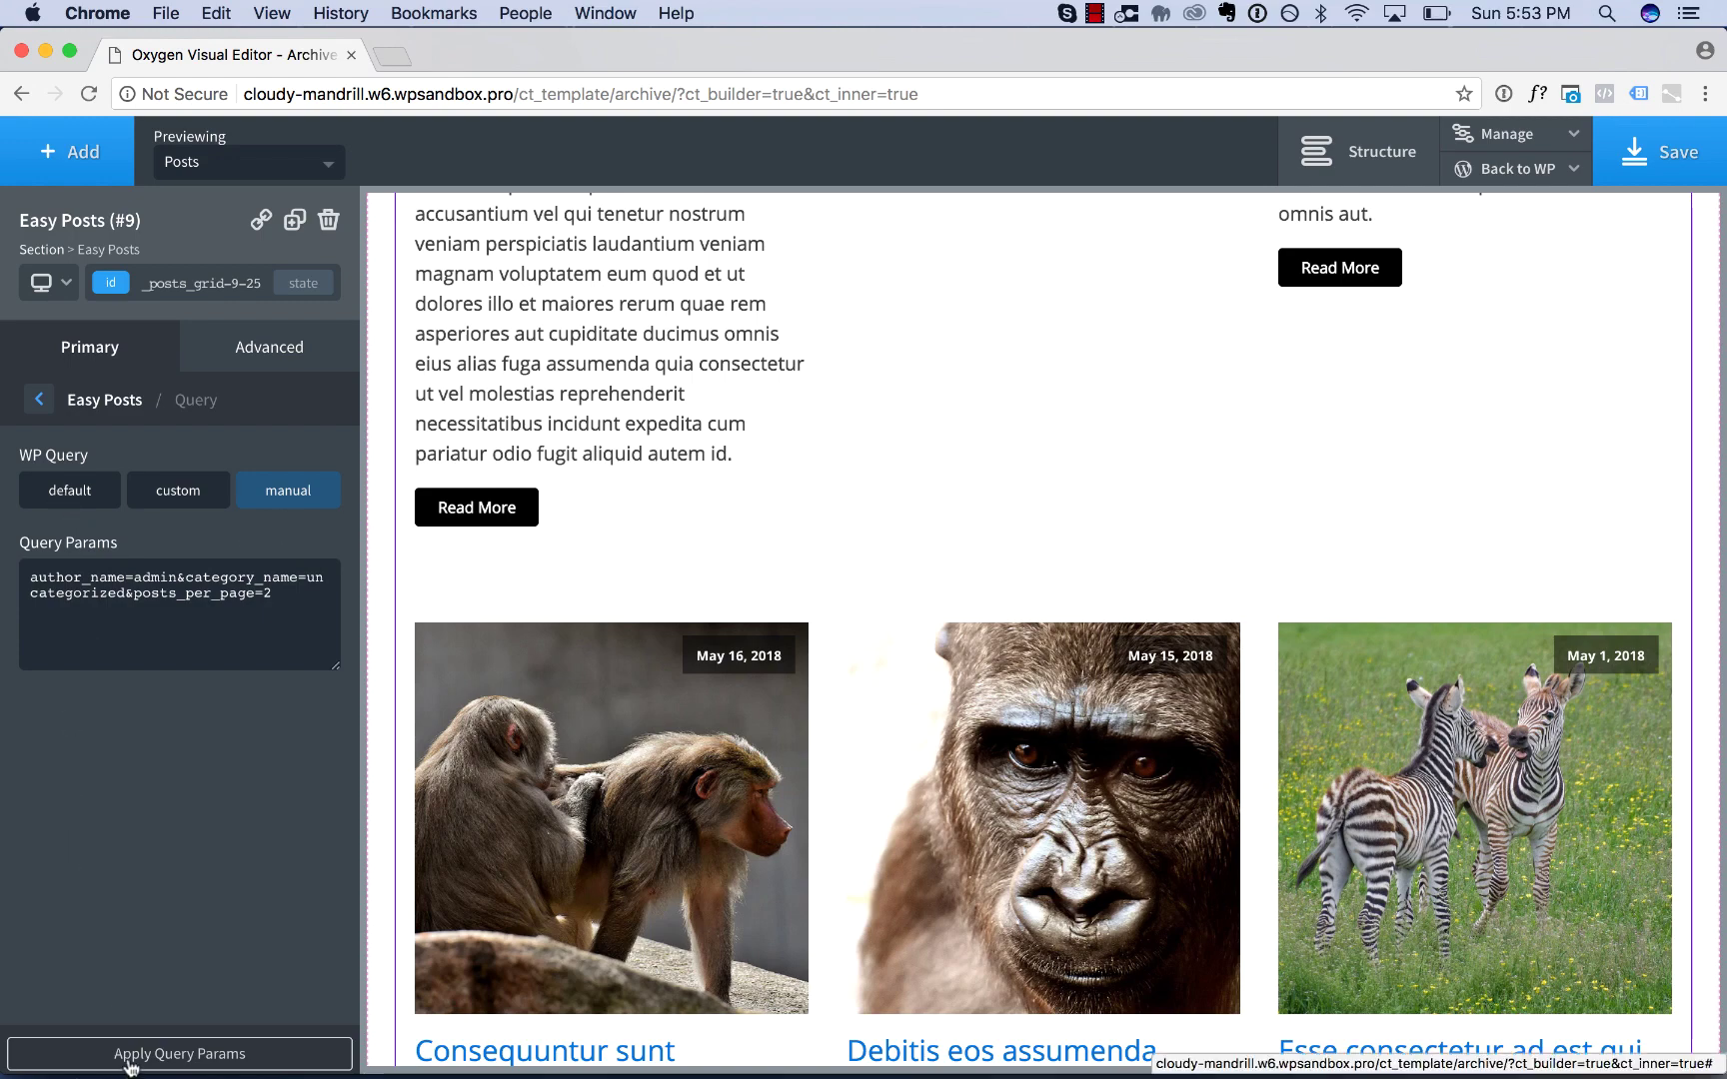
pyautogui.click(100, 502)
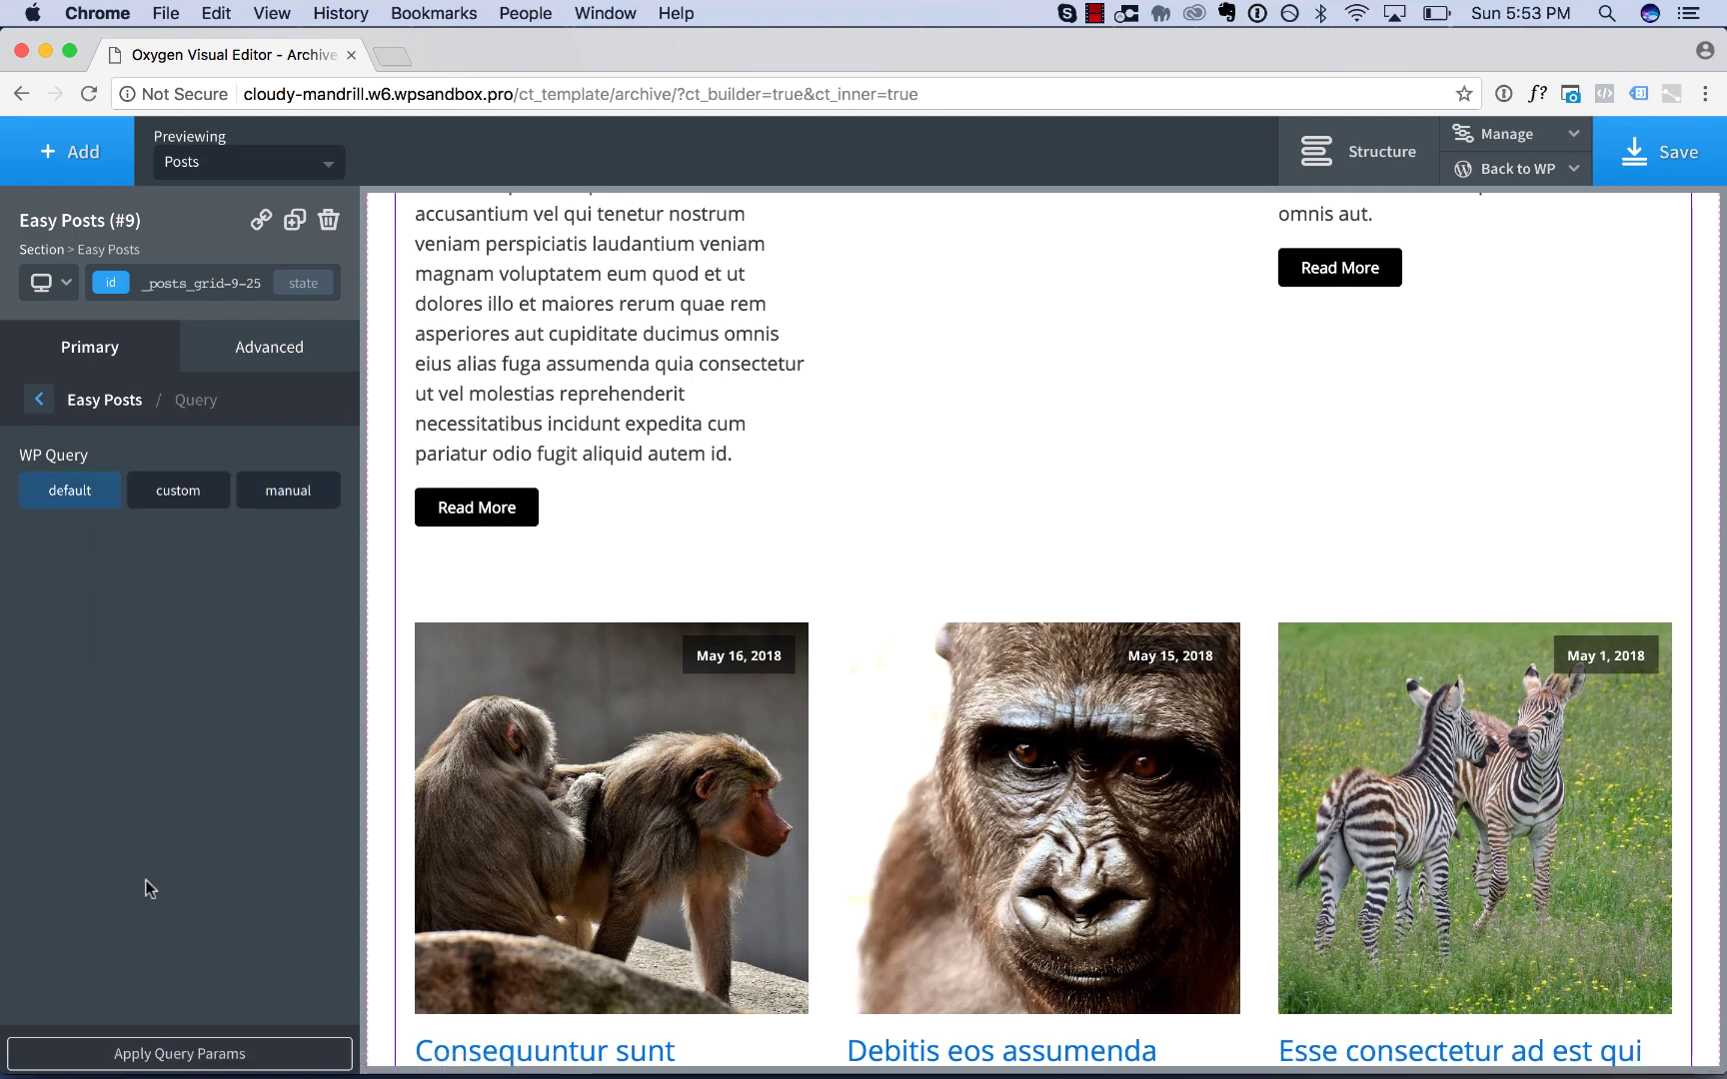
pyautogui.click(148, 1057)
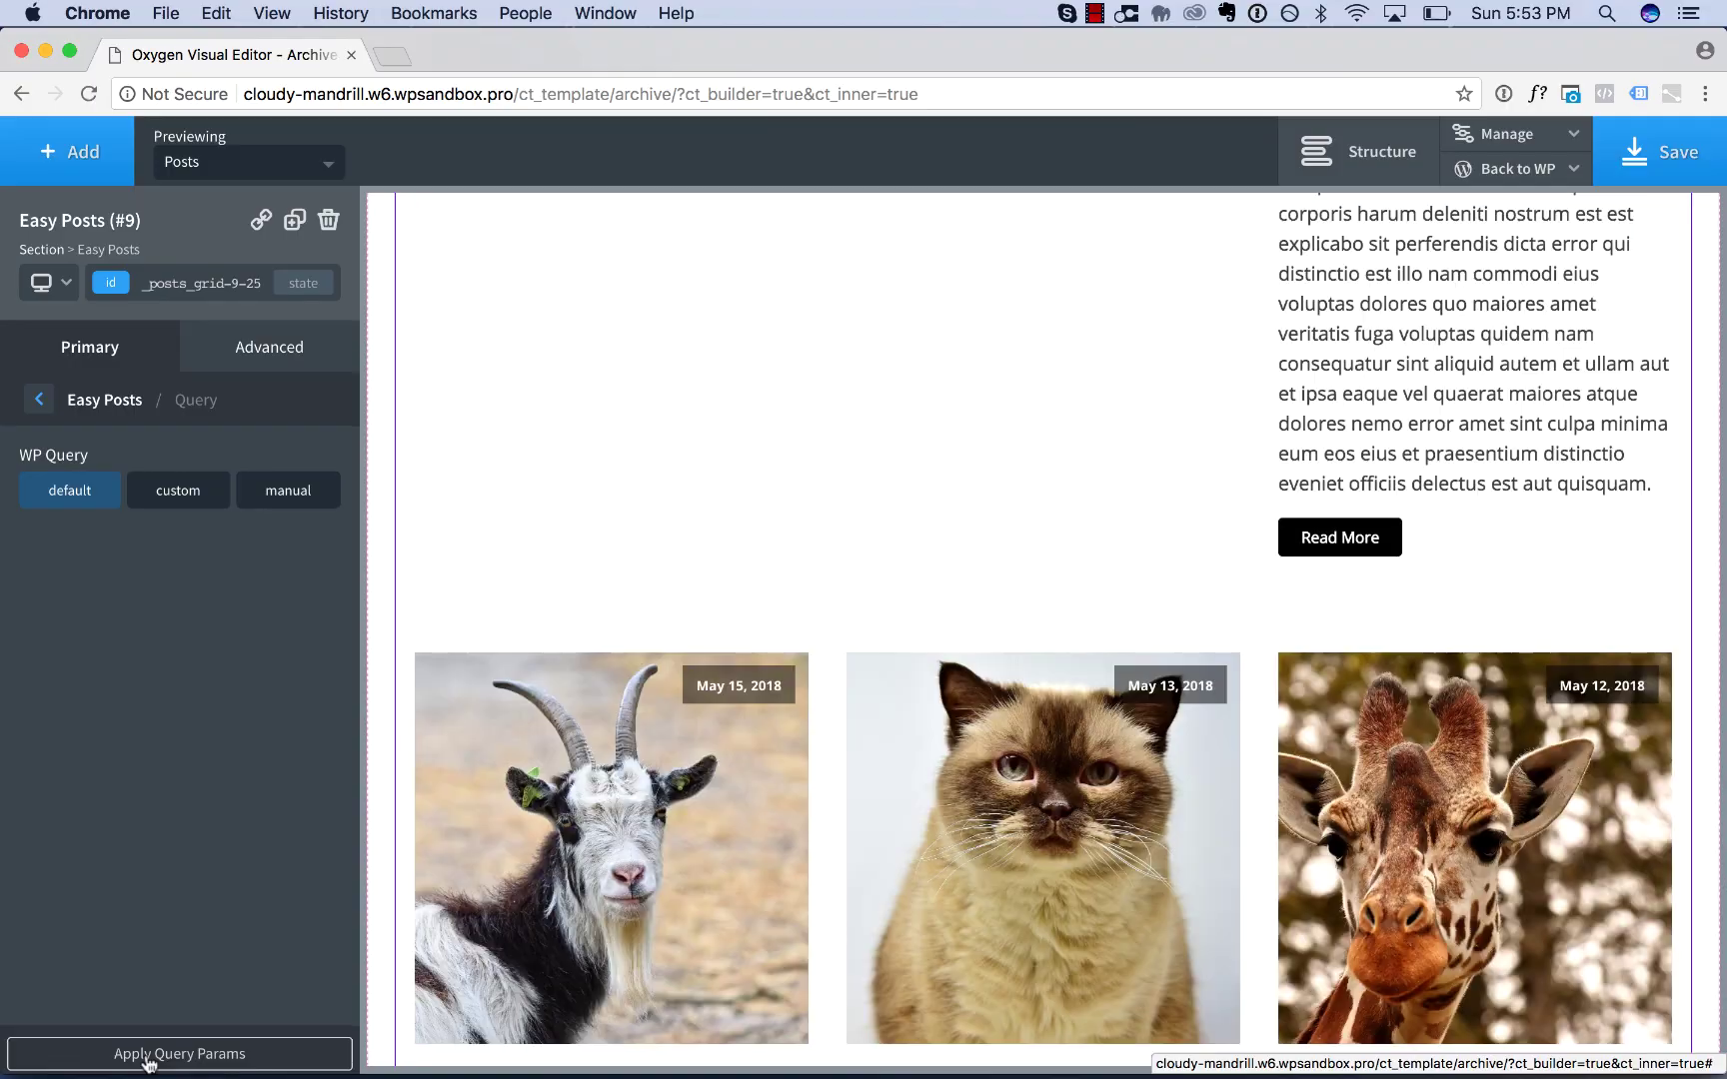
pyautogui.scroll(5, 601, 405)
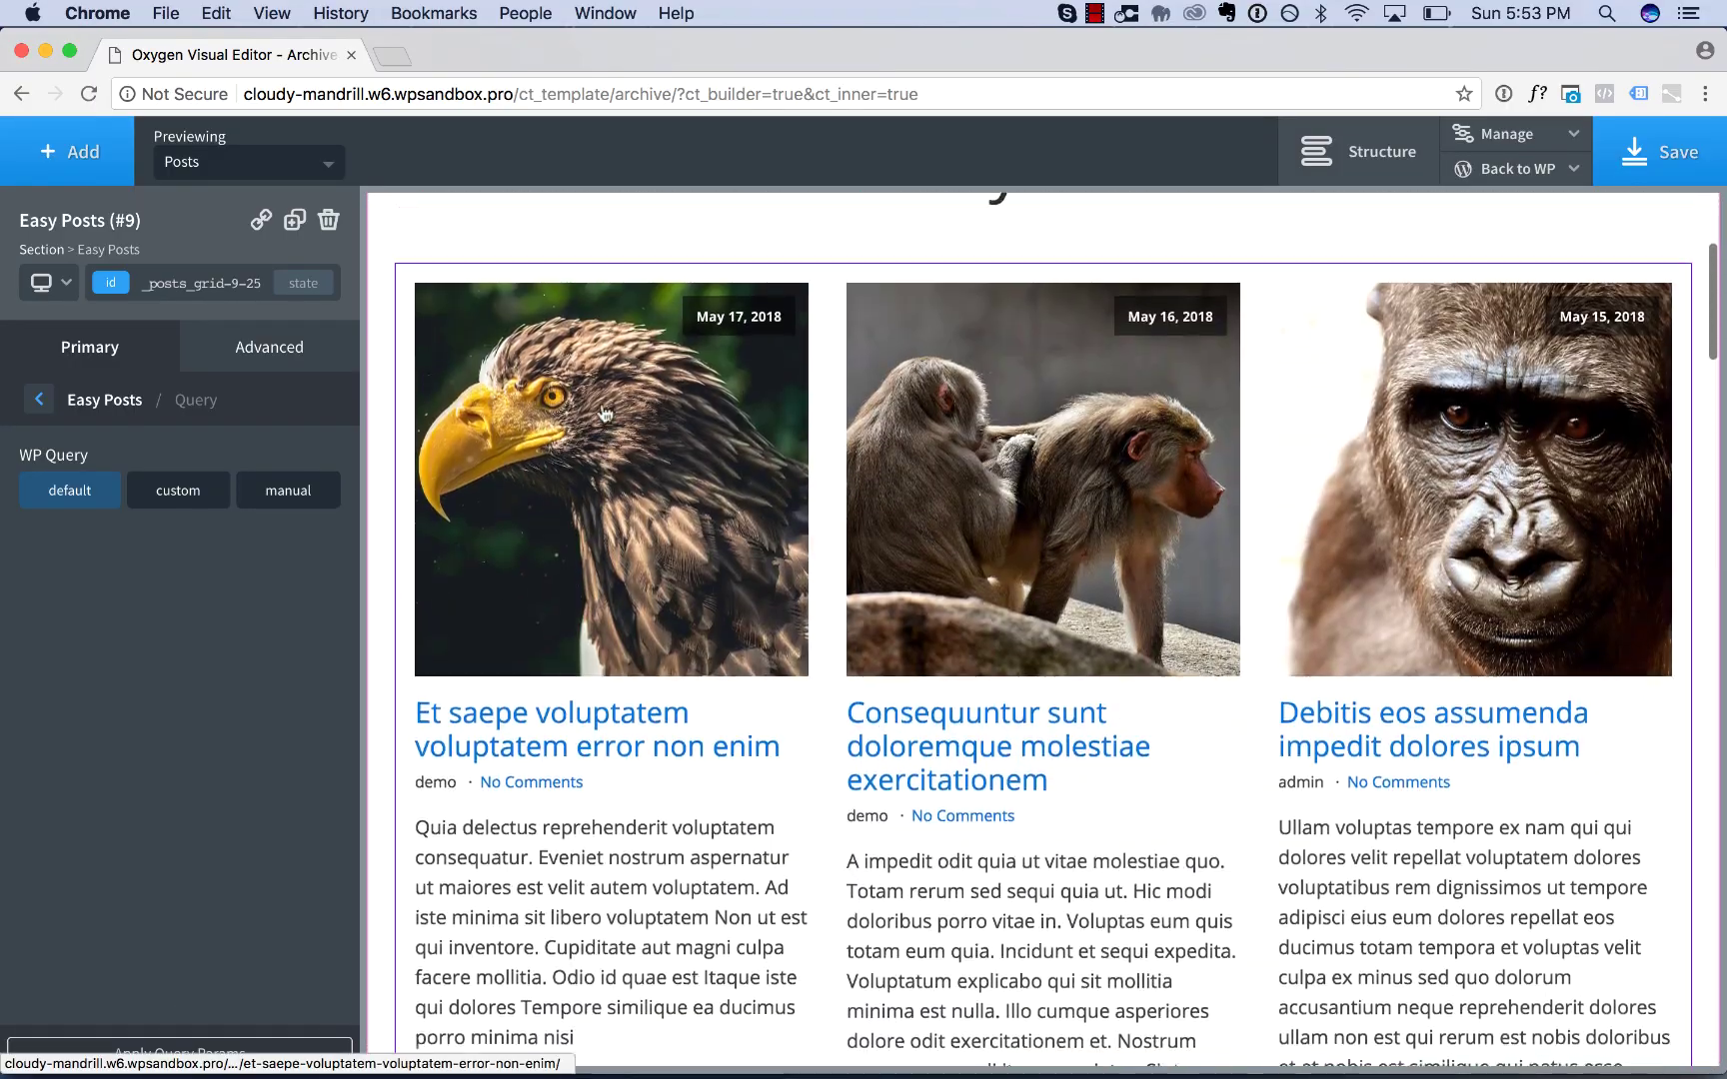
pyautogui.scroll(-15, 602, 410)
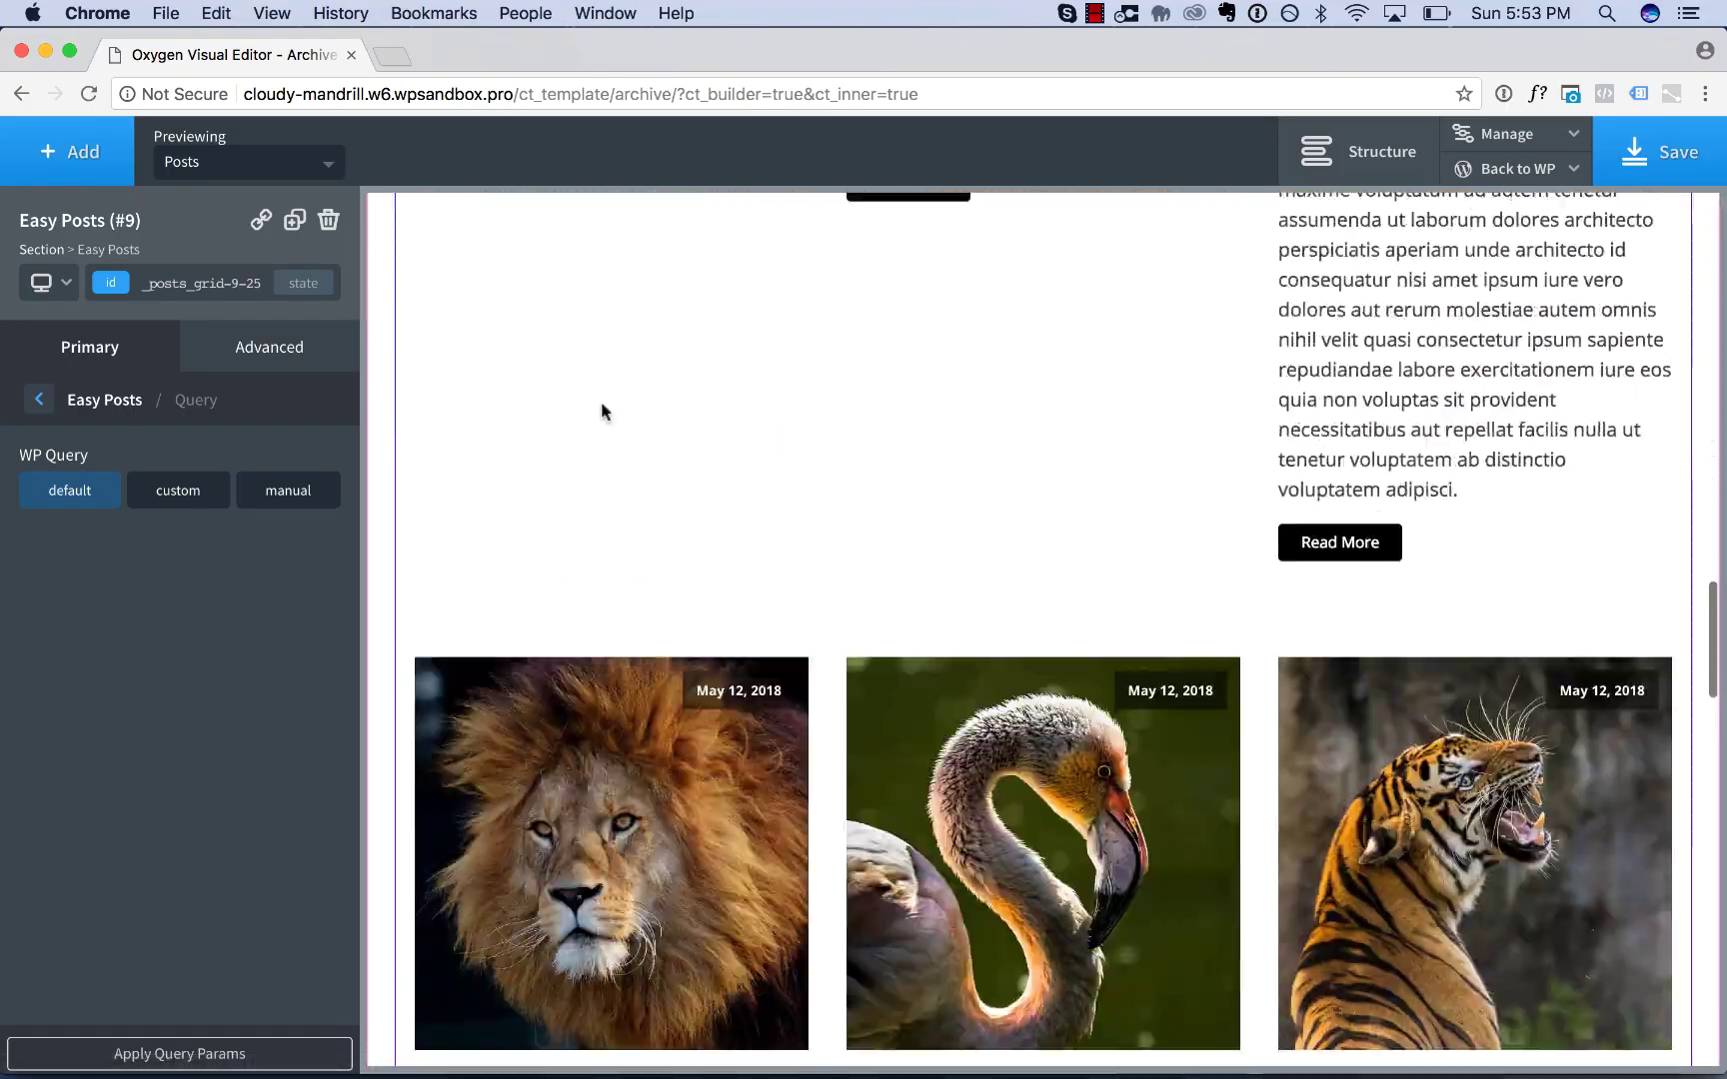
pyautogui.scroll(-5, 601, 401)
pyautogui.scroll(15, 620, 427)
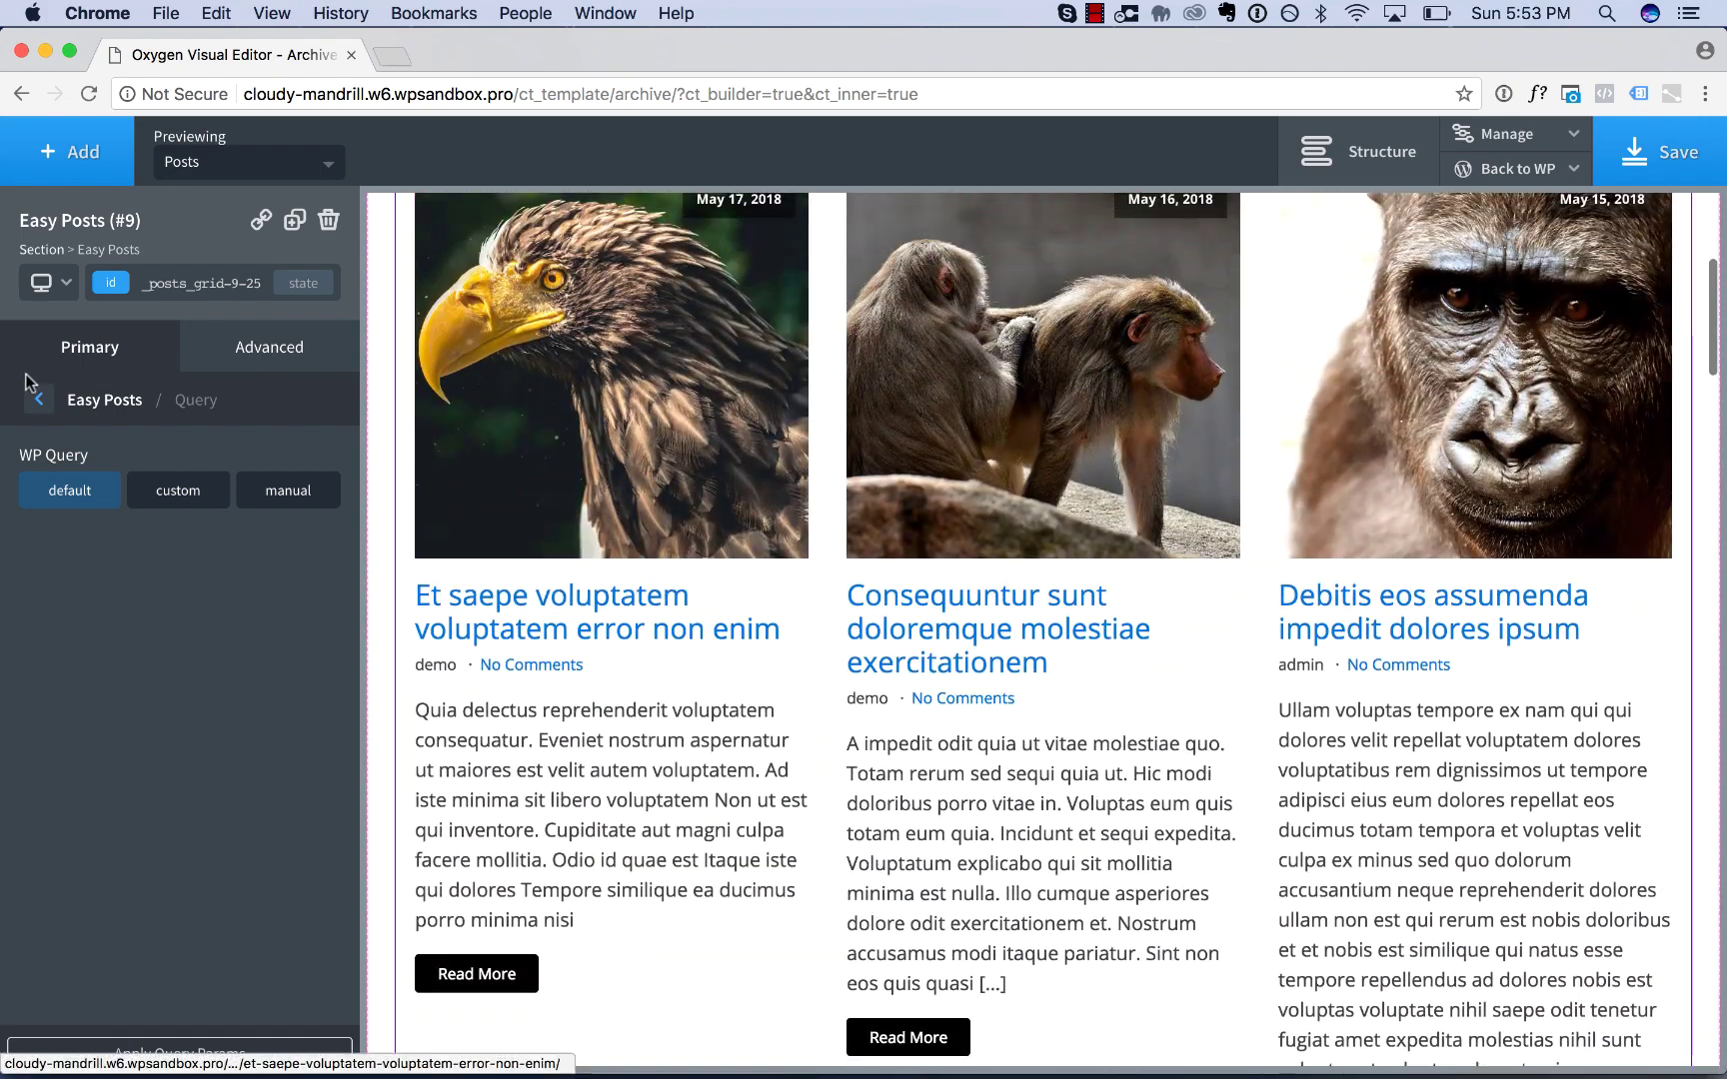
pyautogui.click(37, 399)
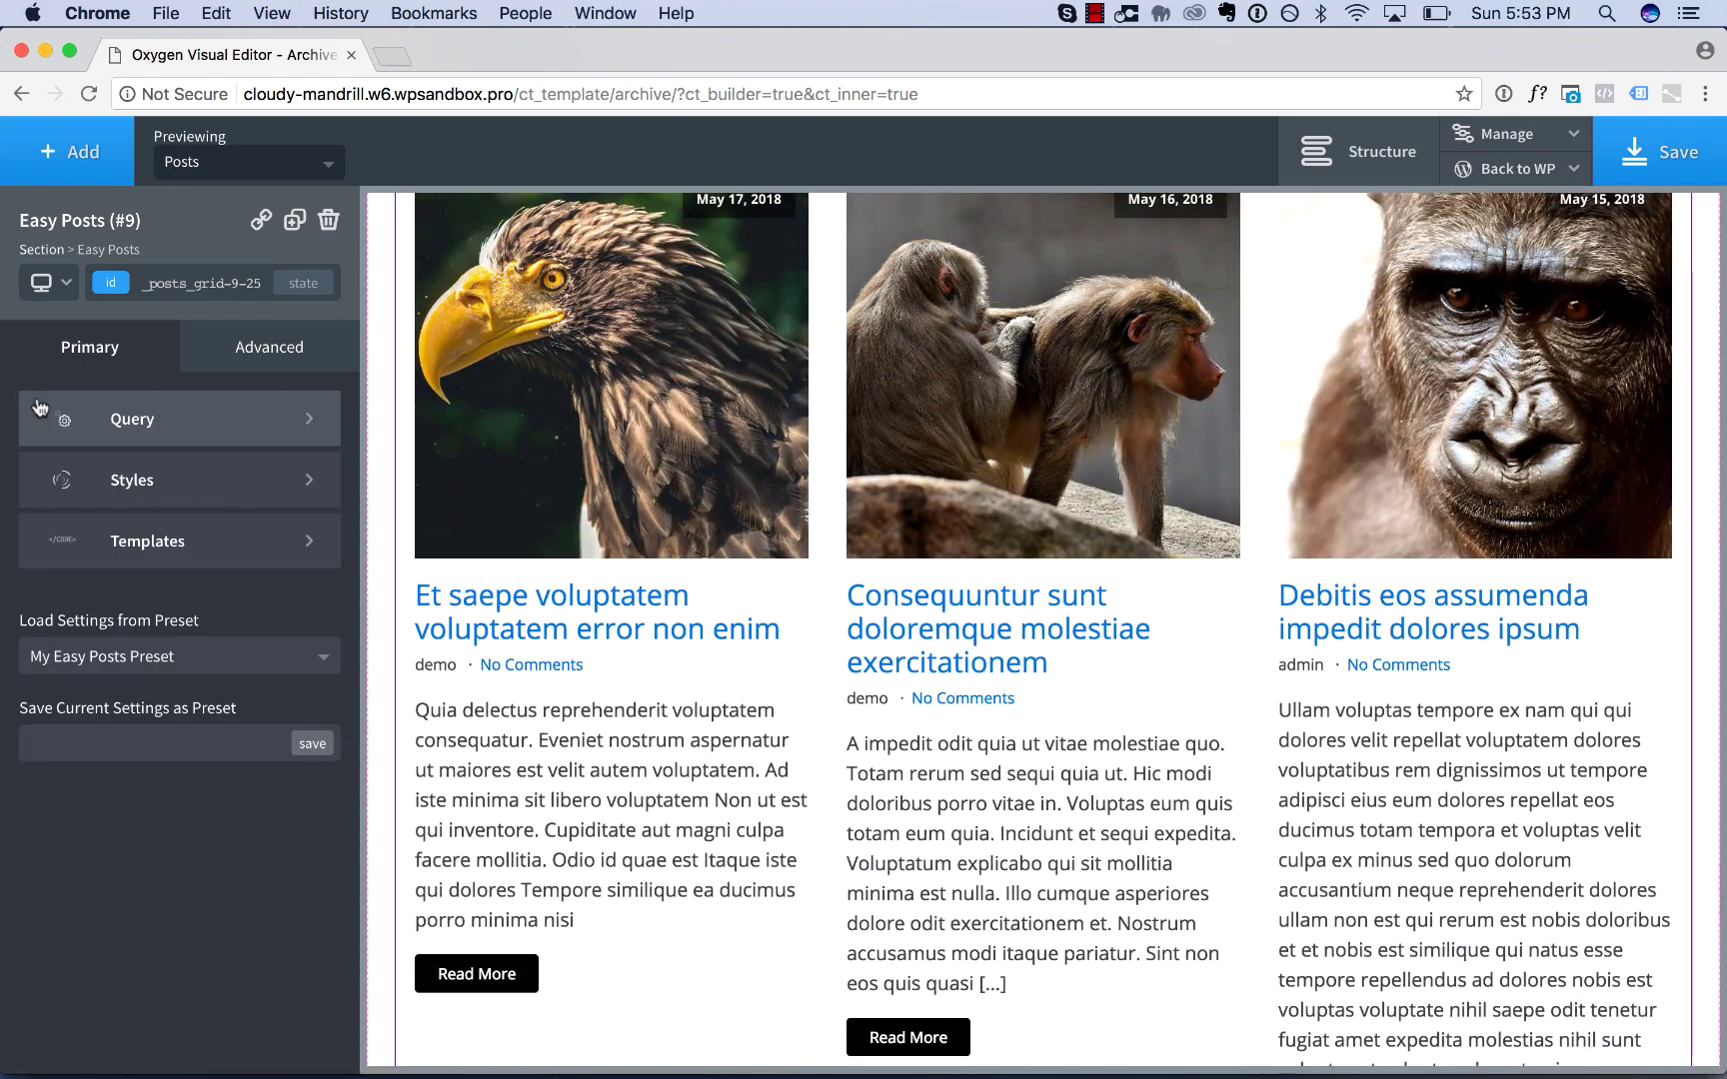
# Step: Open the Easy Posts Template PHP code for editing
pyautogui.click(165, 562)
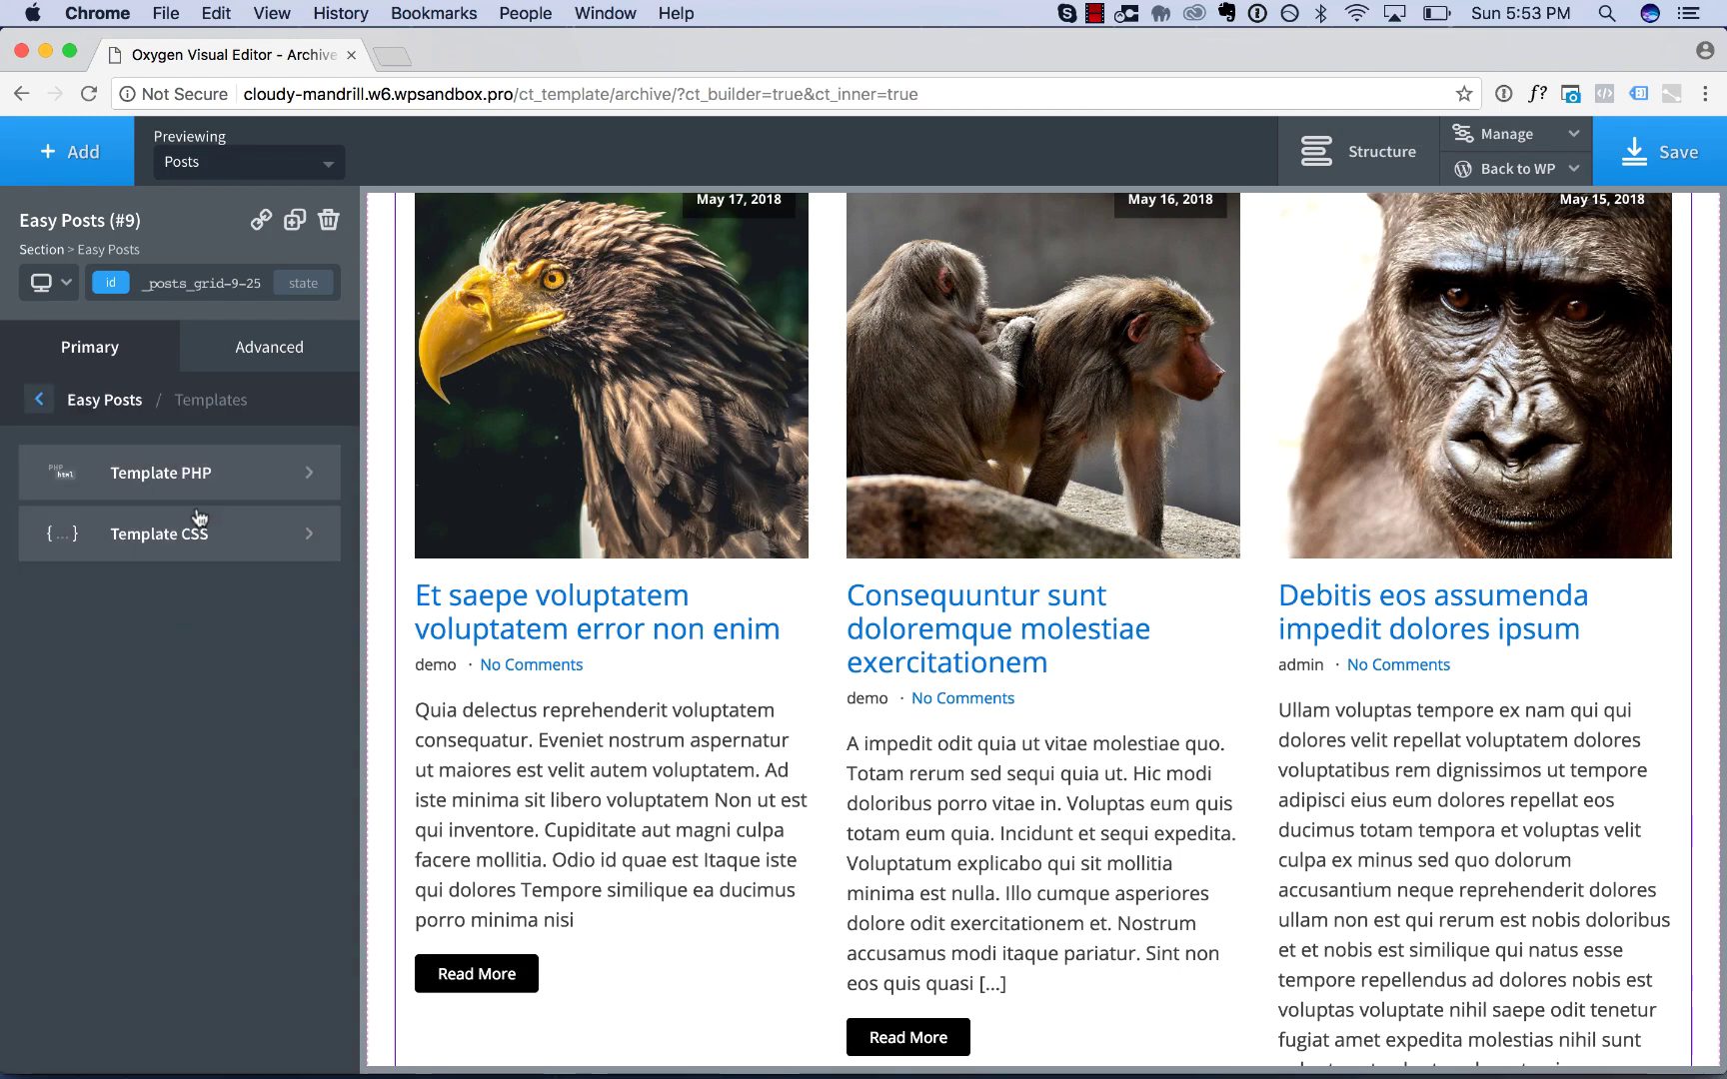
pyautogui.scroll(5, 834, 564)
pyautogui.scroll(-4, 834, 565)
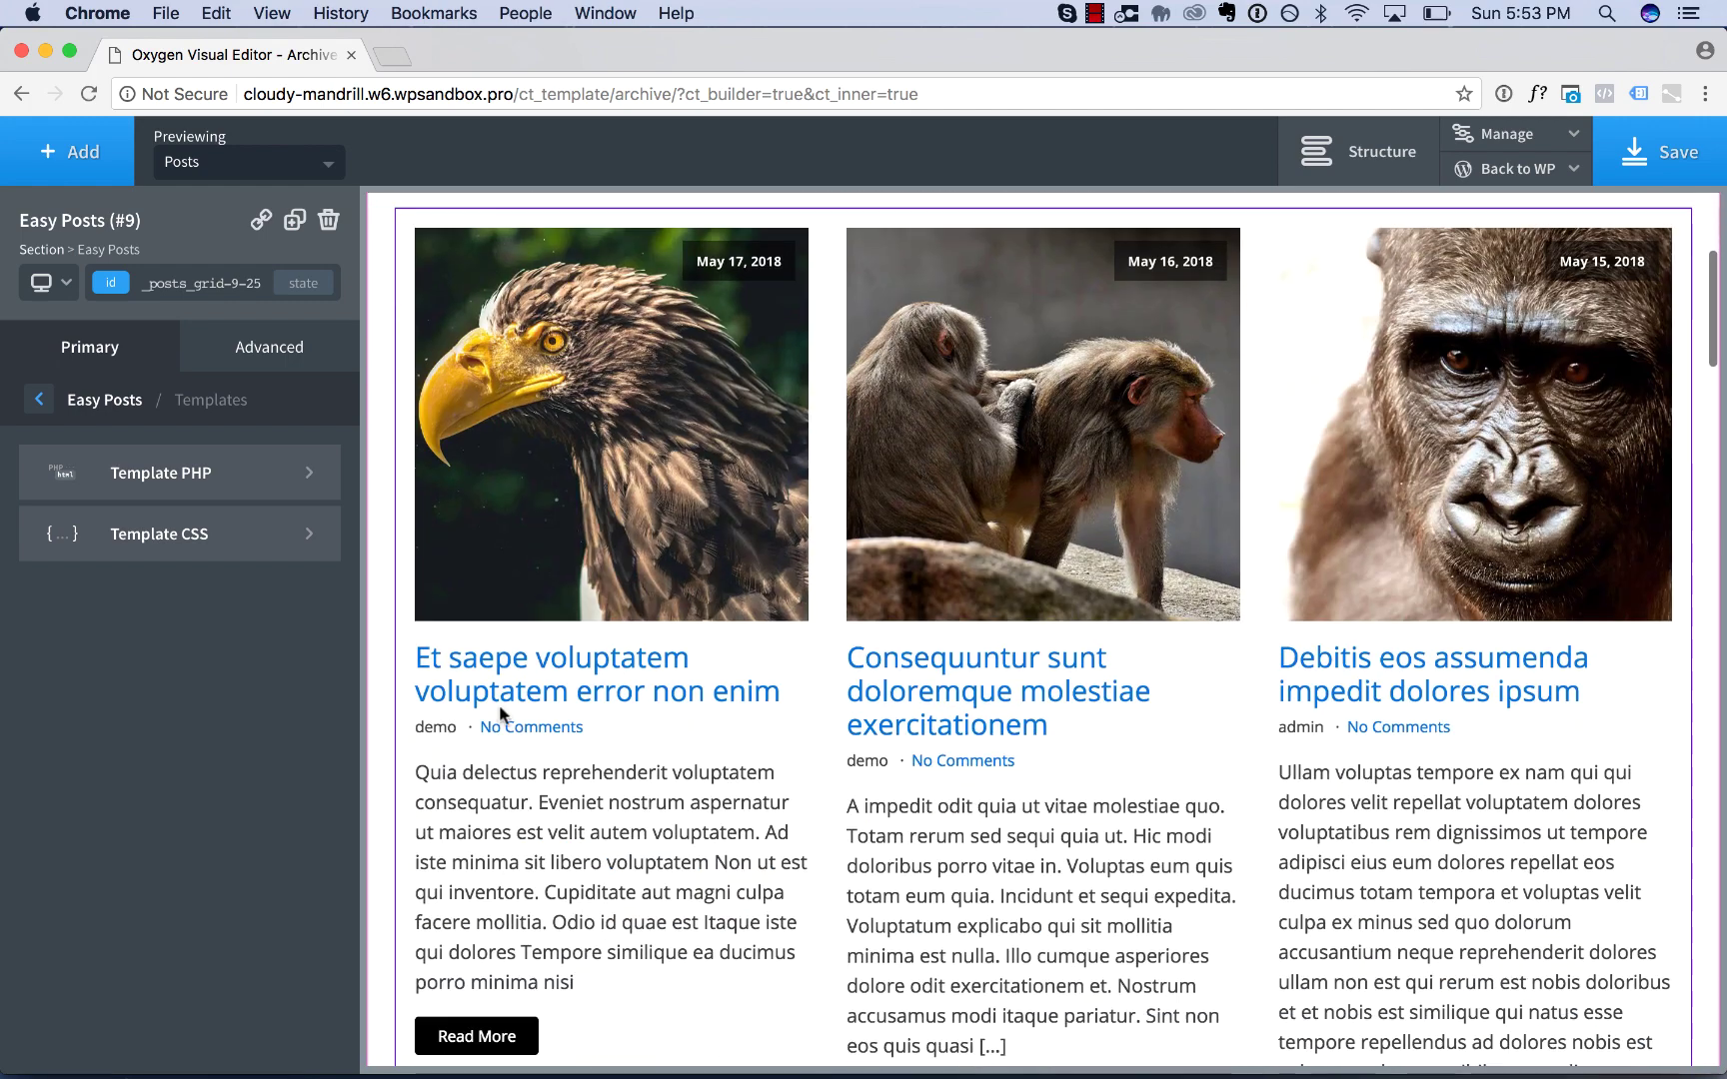
pyautogui.scroll(-1, 581, 681)
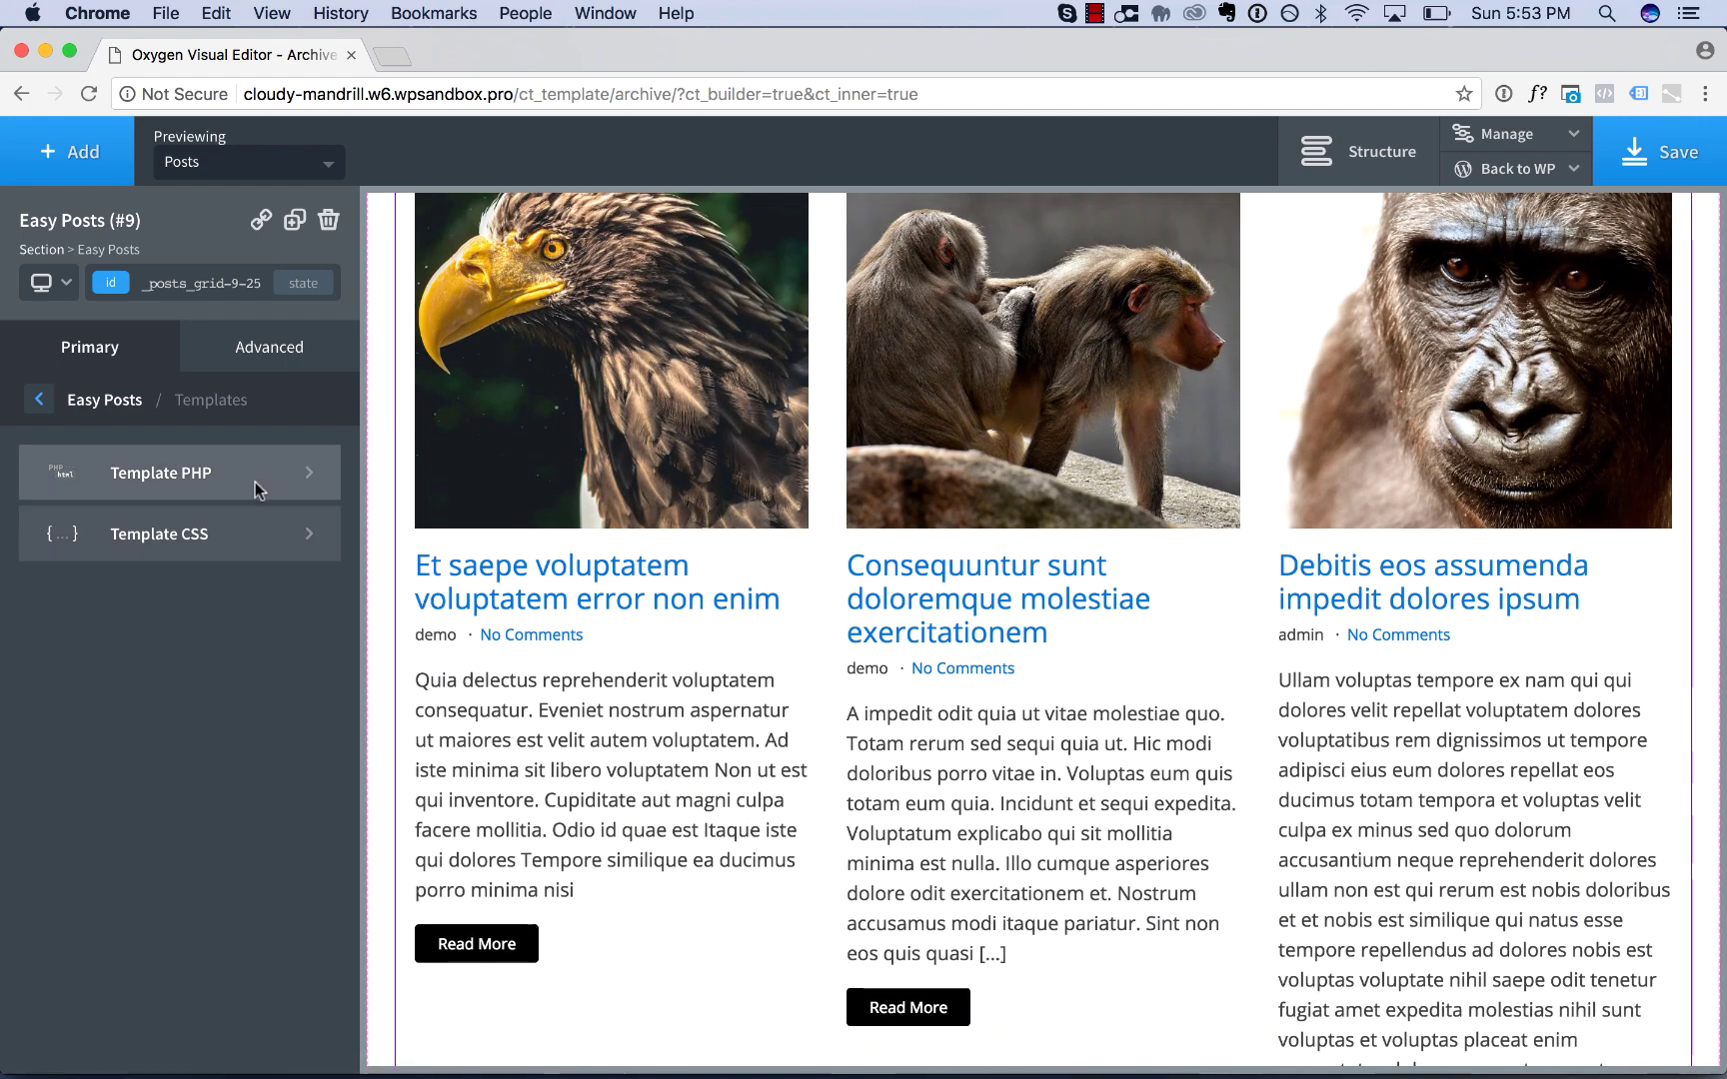
pyautogui.click(199, 468)
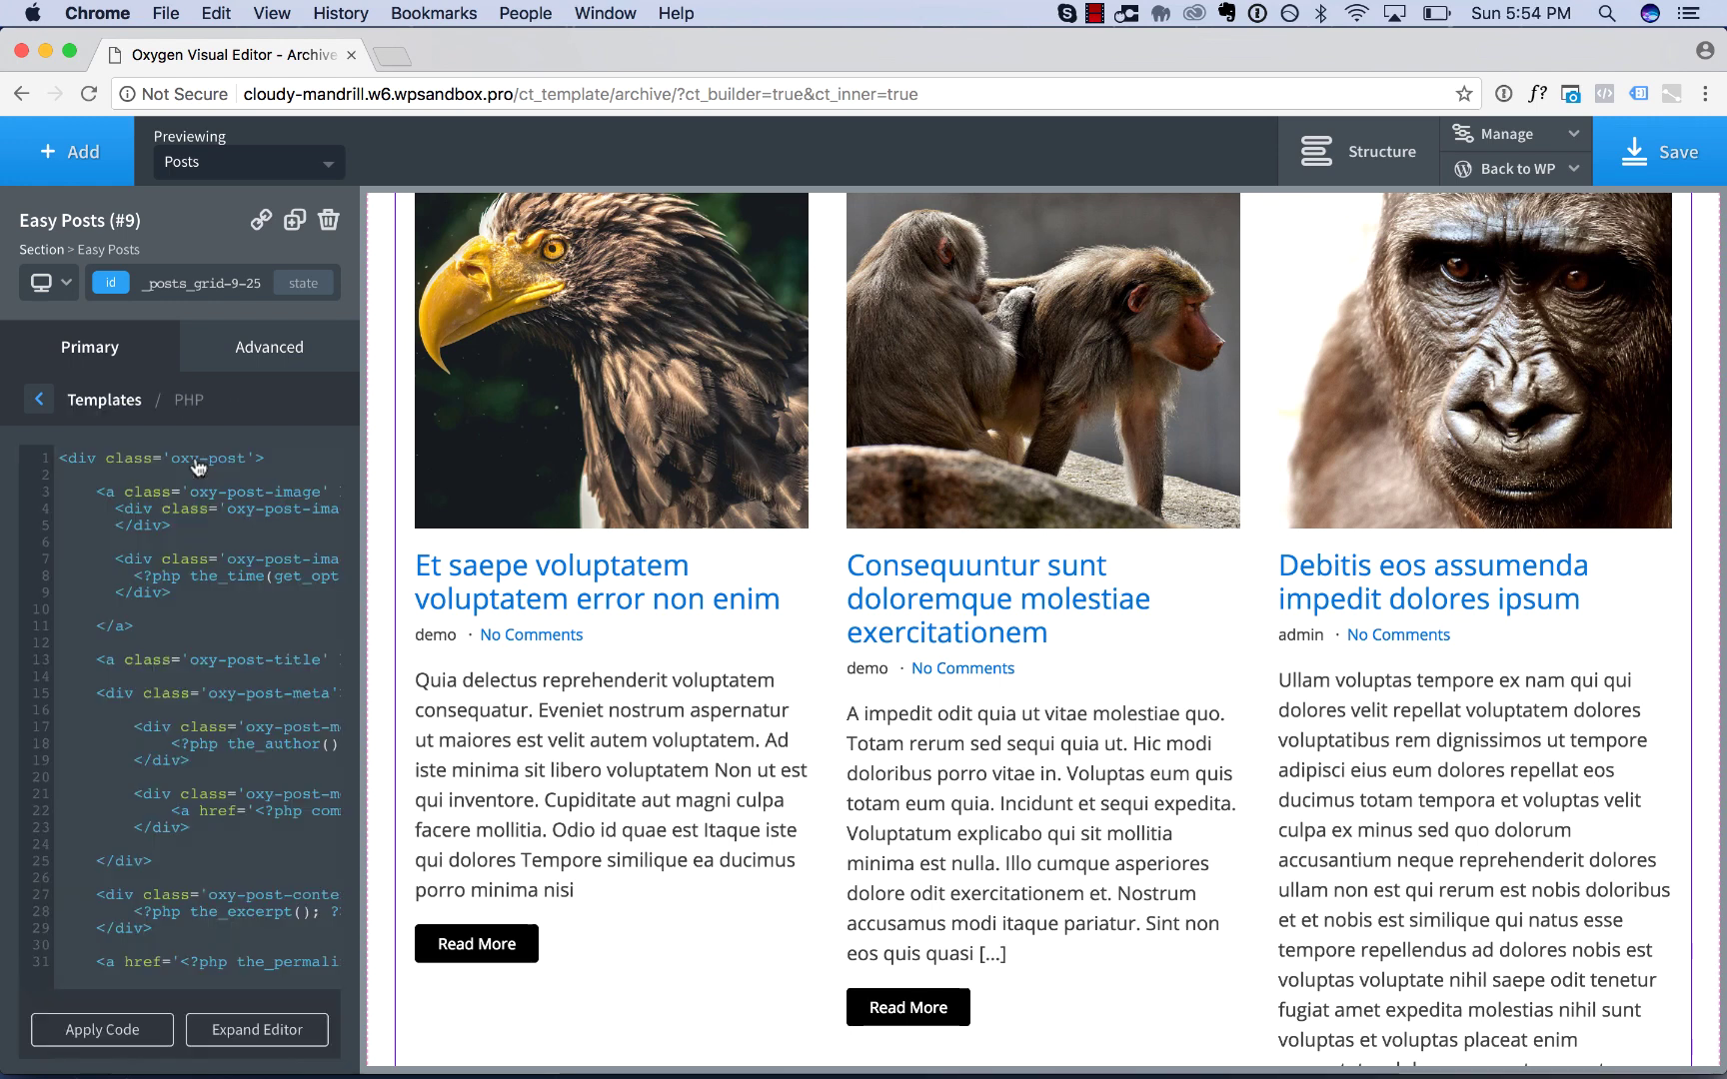
pyautogui.click(292, 477)
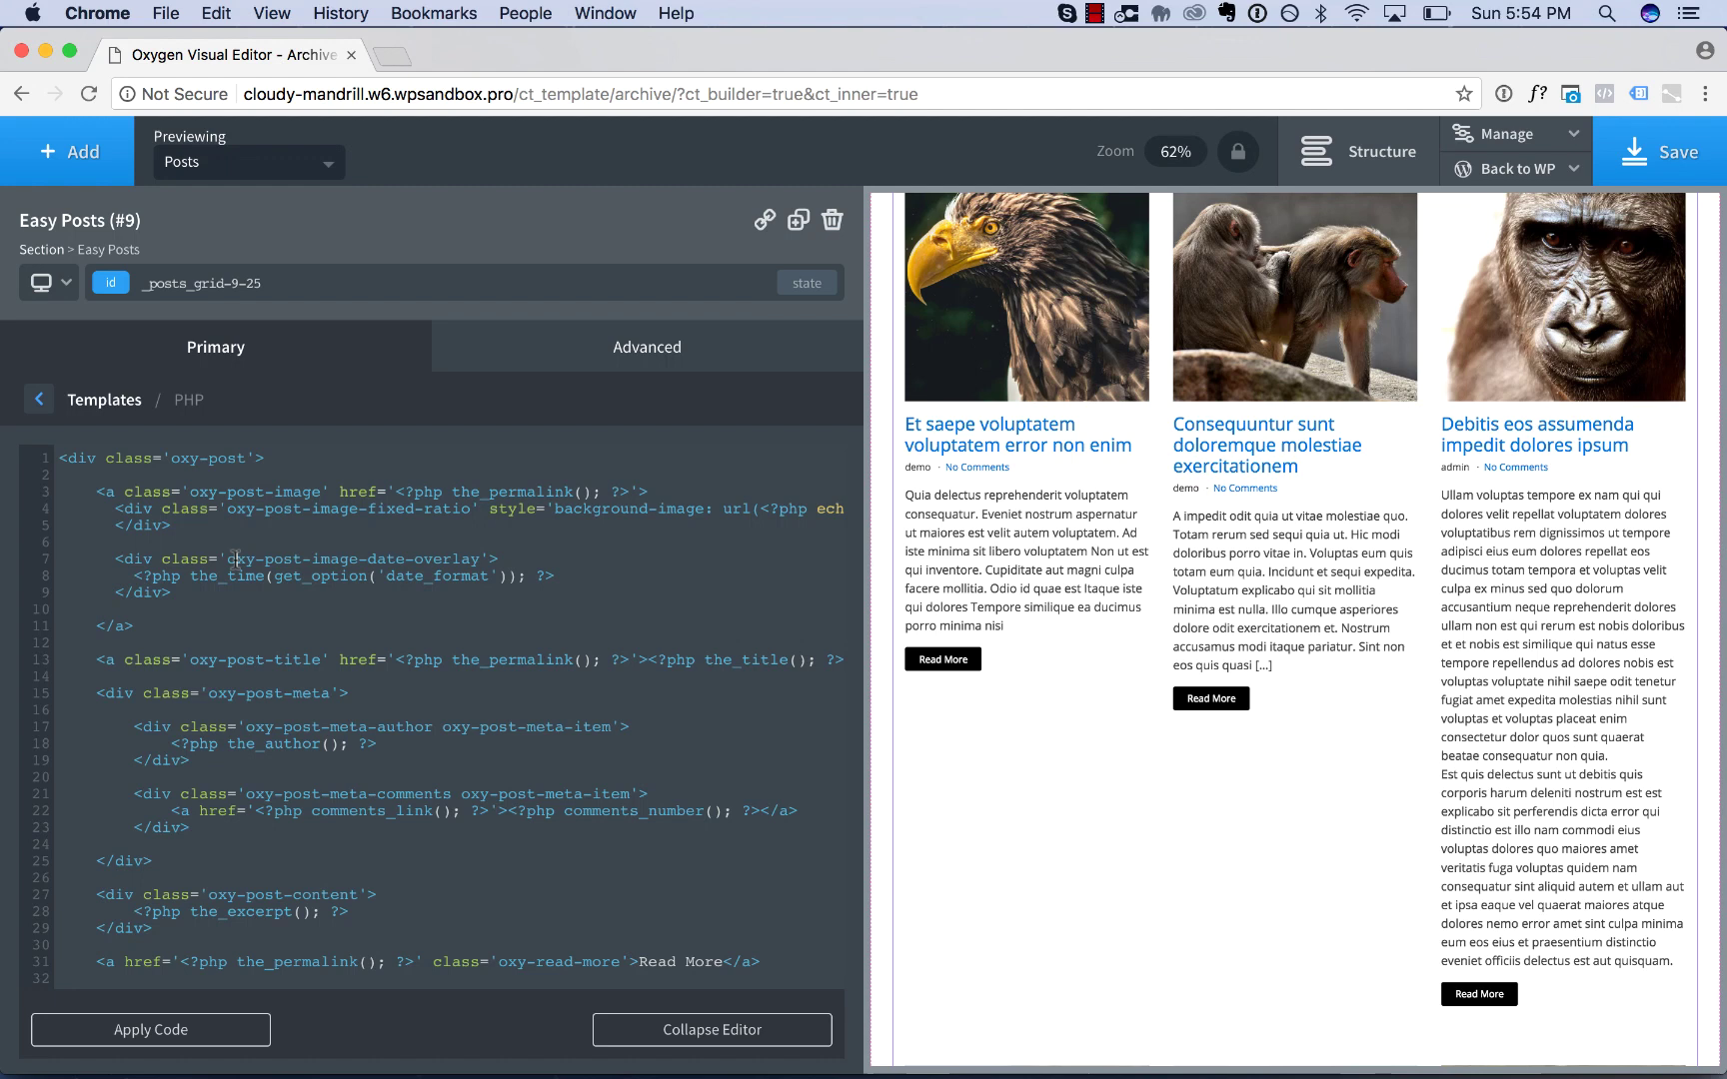
# Step: Cut the comments meta lines 21–23 from the template and apply the code
pyautogui.scroll(-1, 236, 558)
pyautogui.click(255, 567)
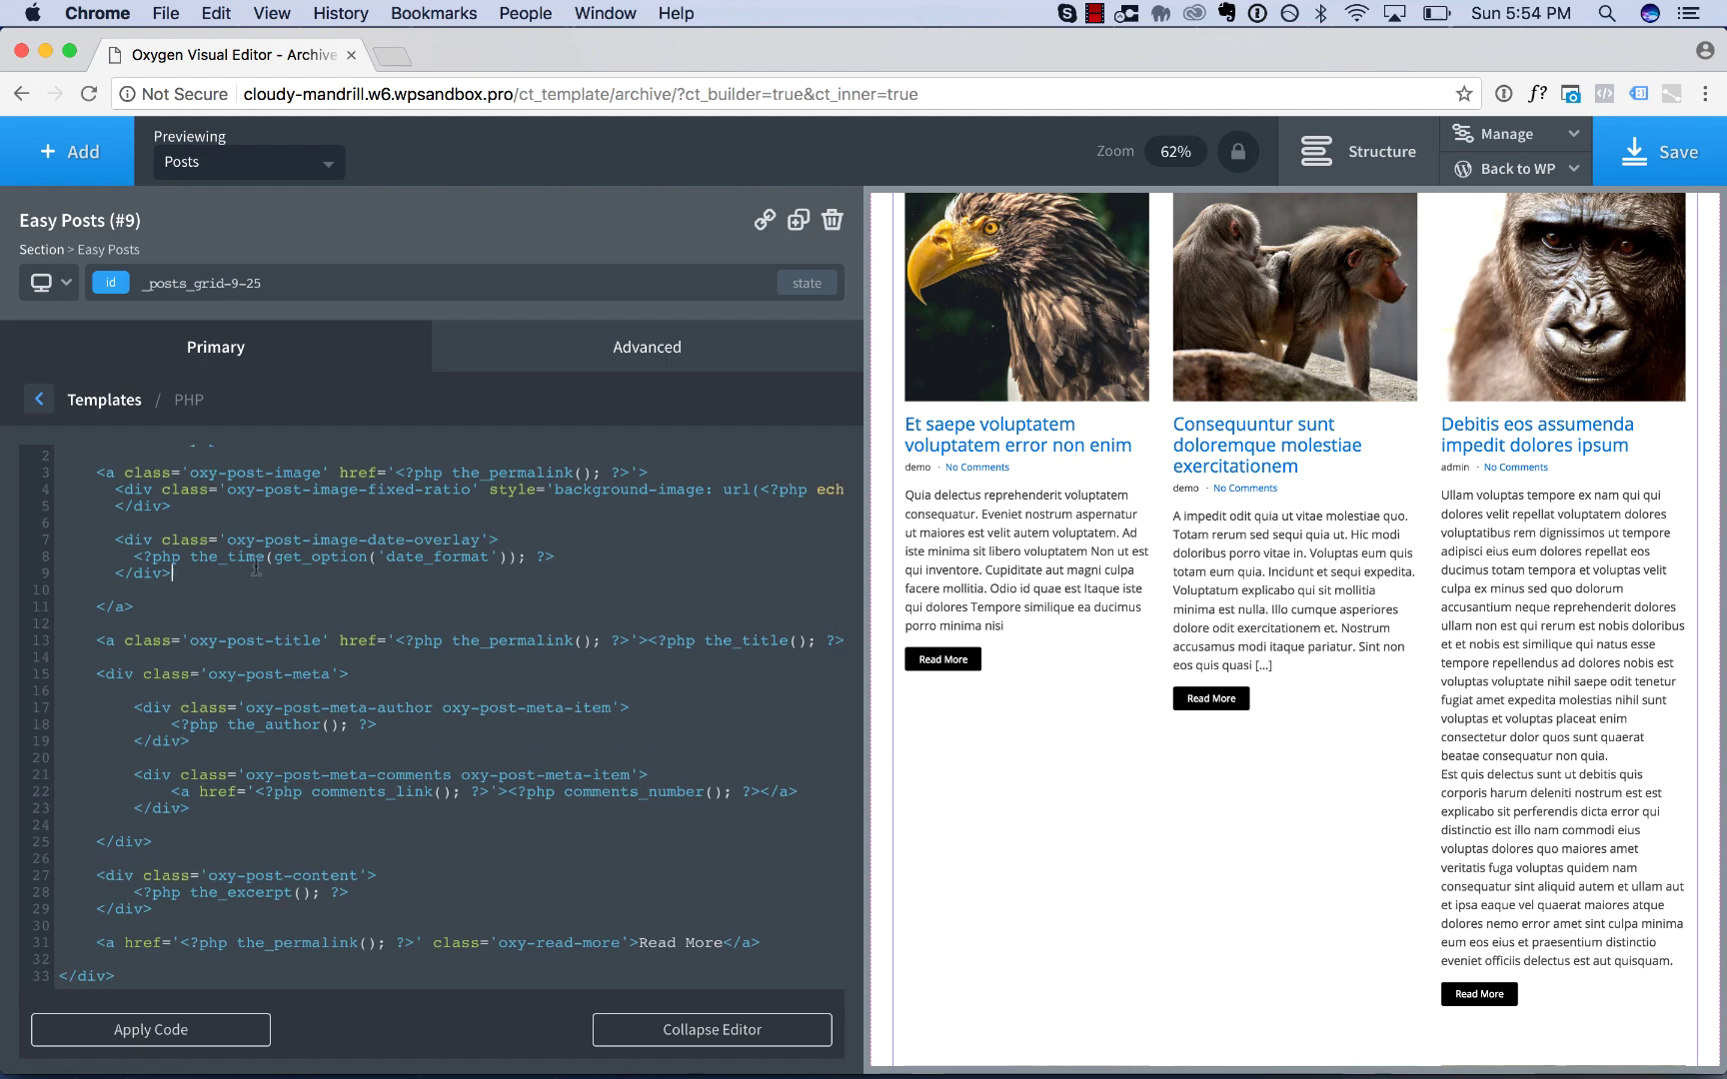
pyautogui.scroll(1, 256, 568)
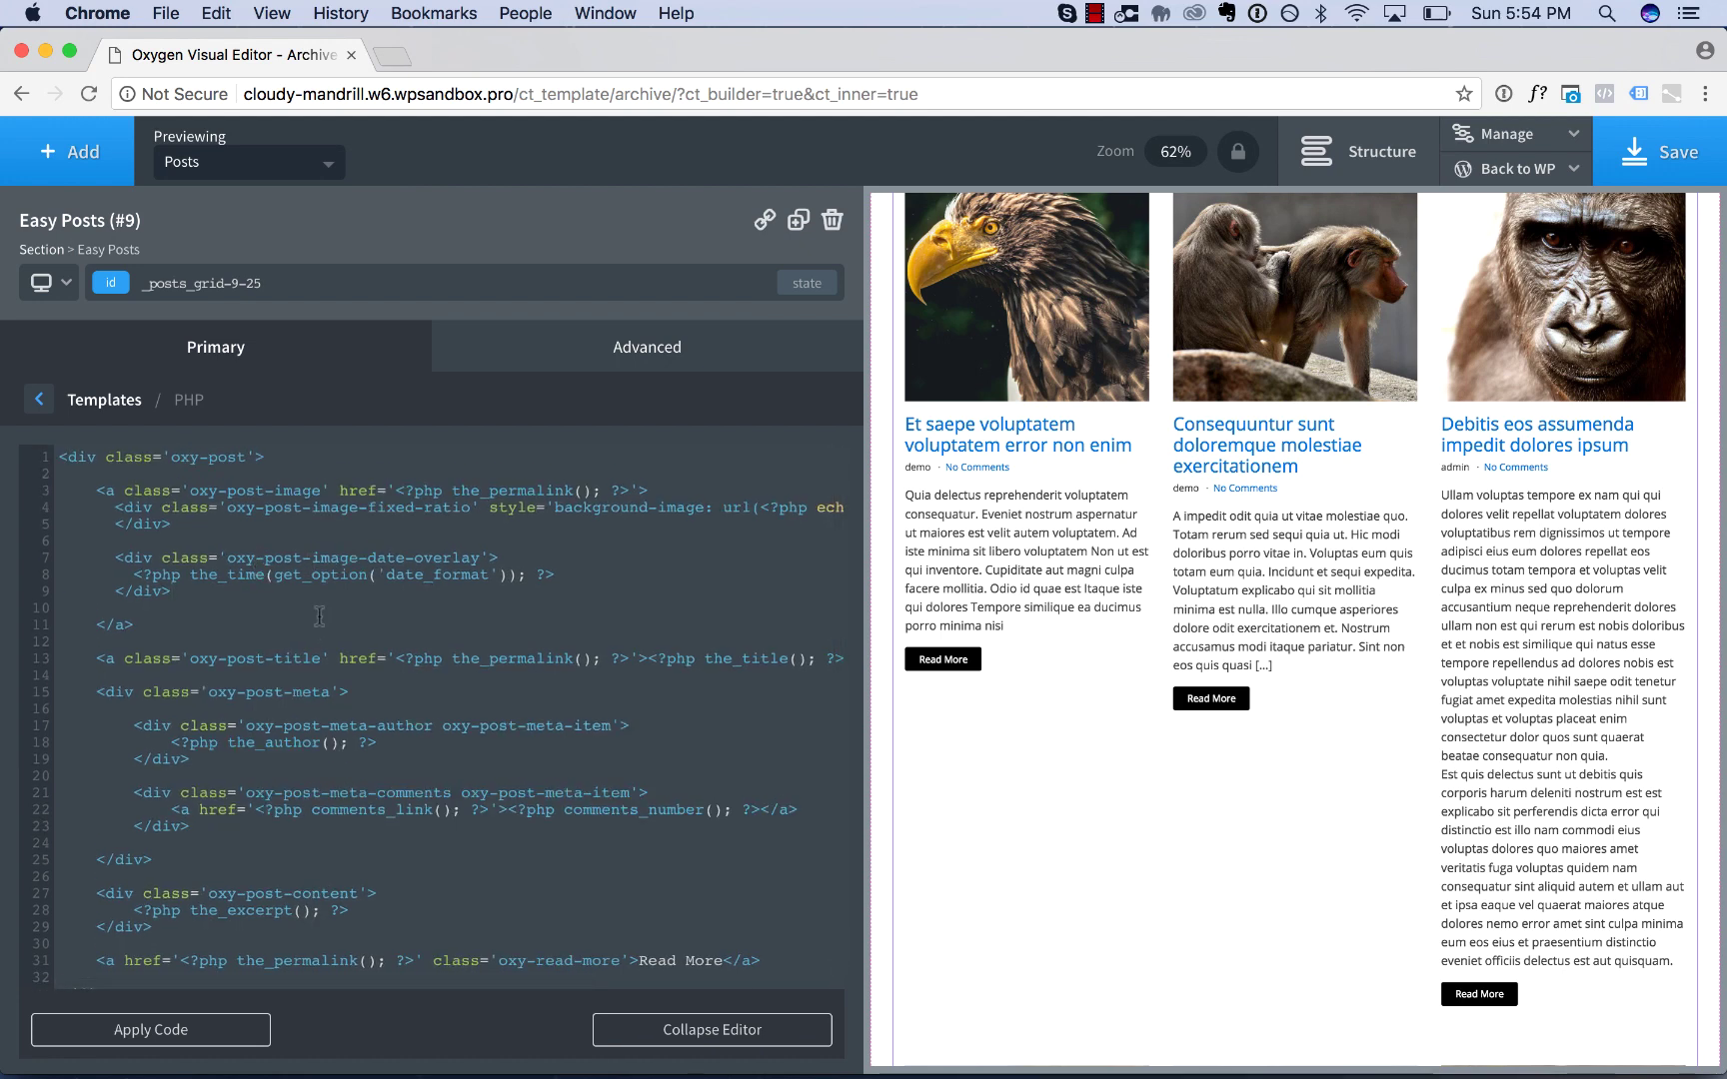
pyautogui.scroll(-1, 319, 615)
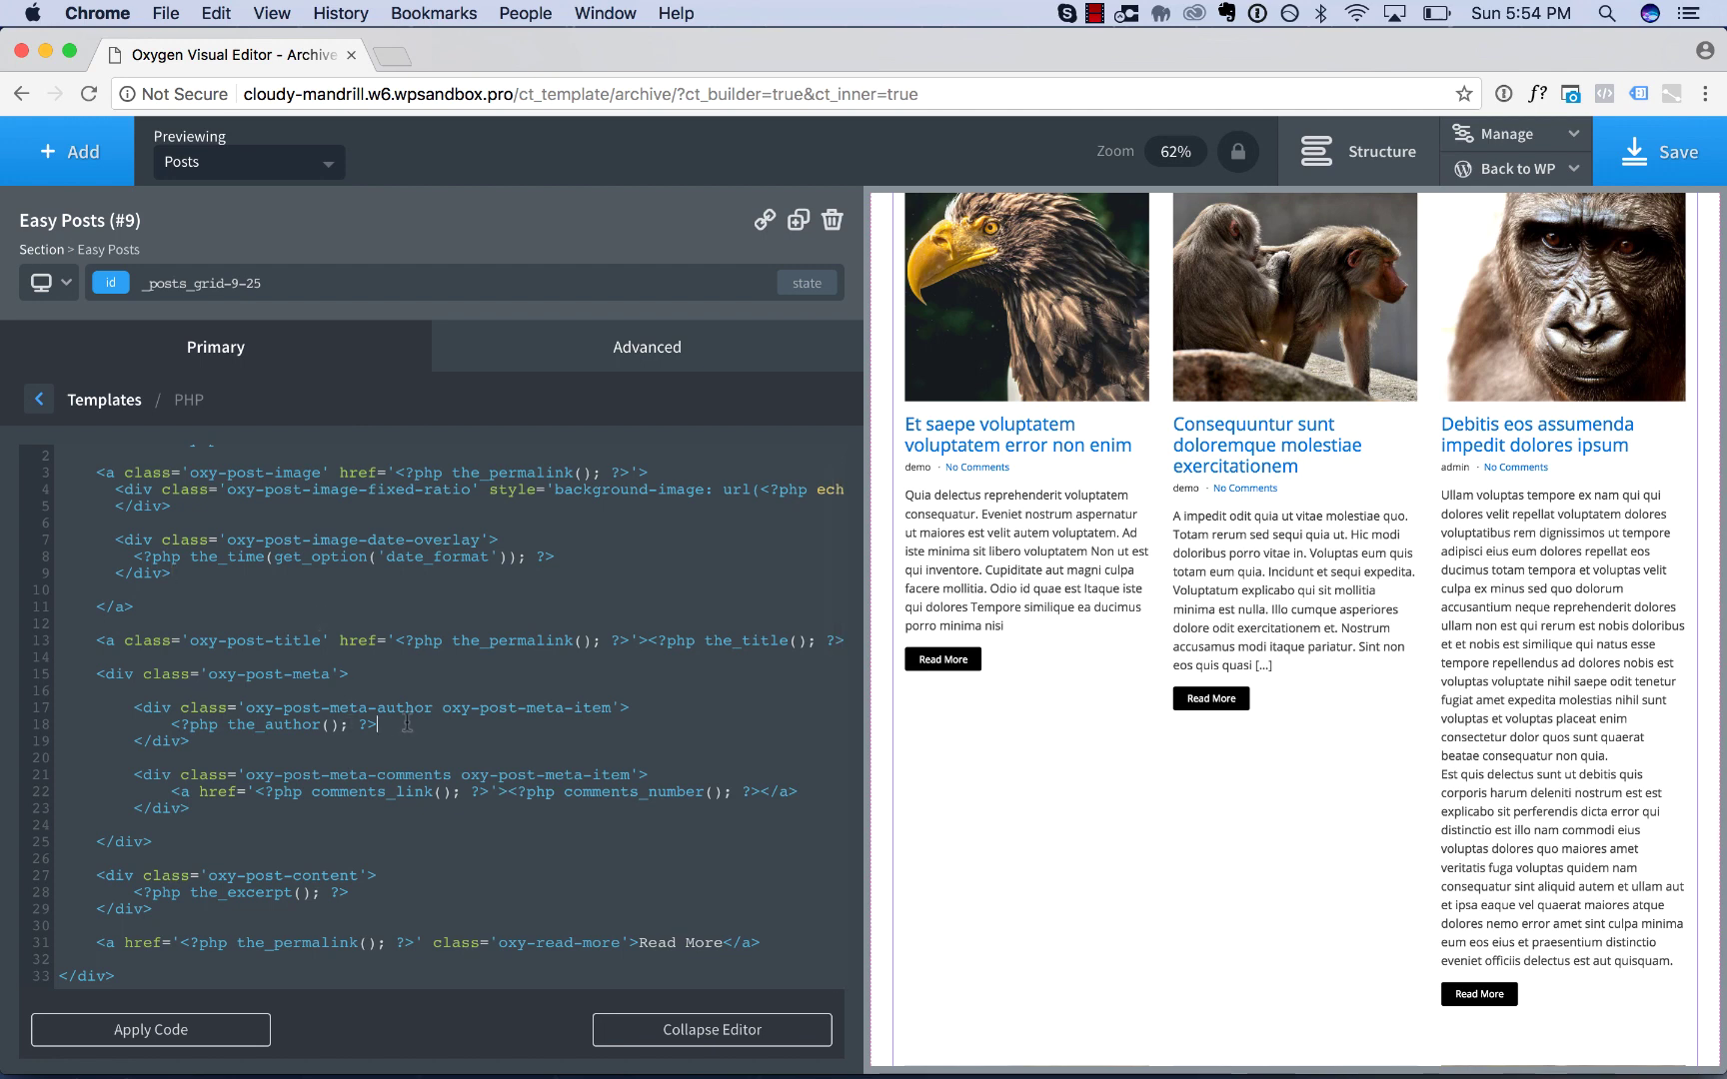
pyautogui.click(445, 792)
pyautogui.scroll(2, 1041, 650)
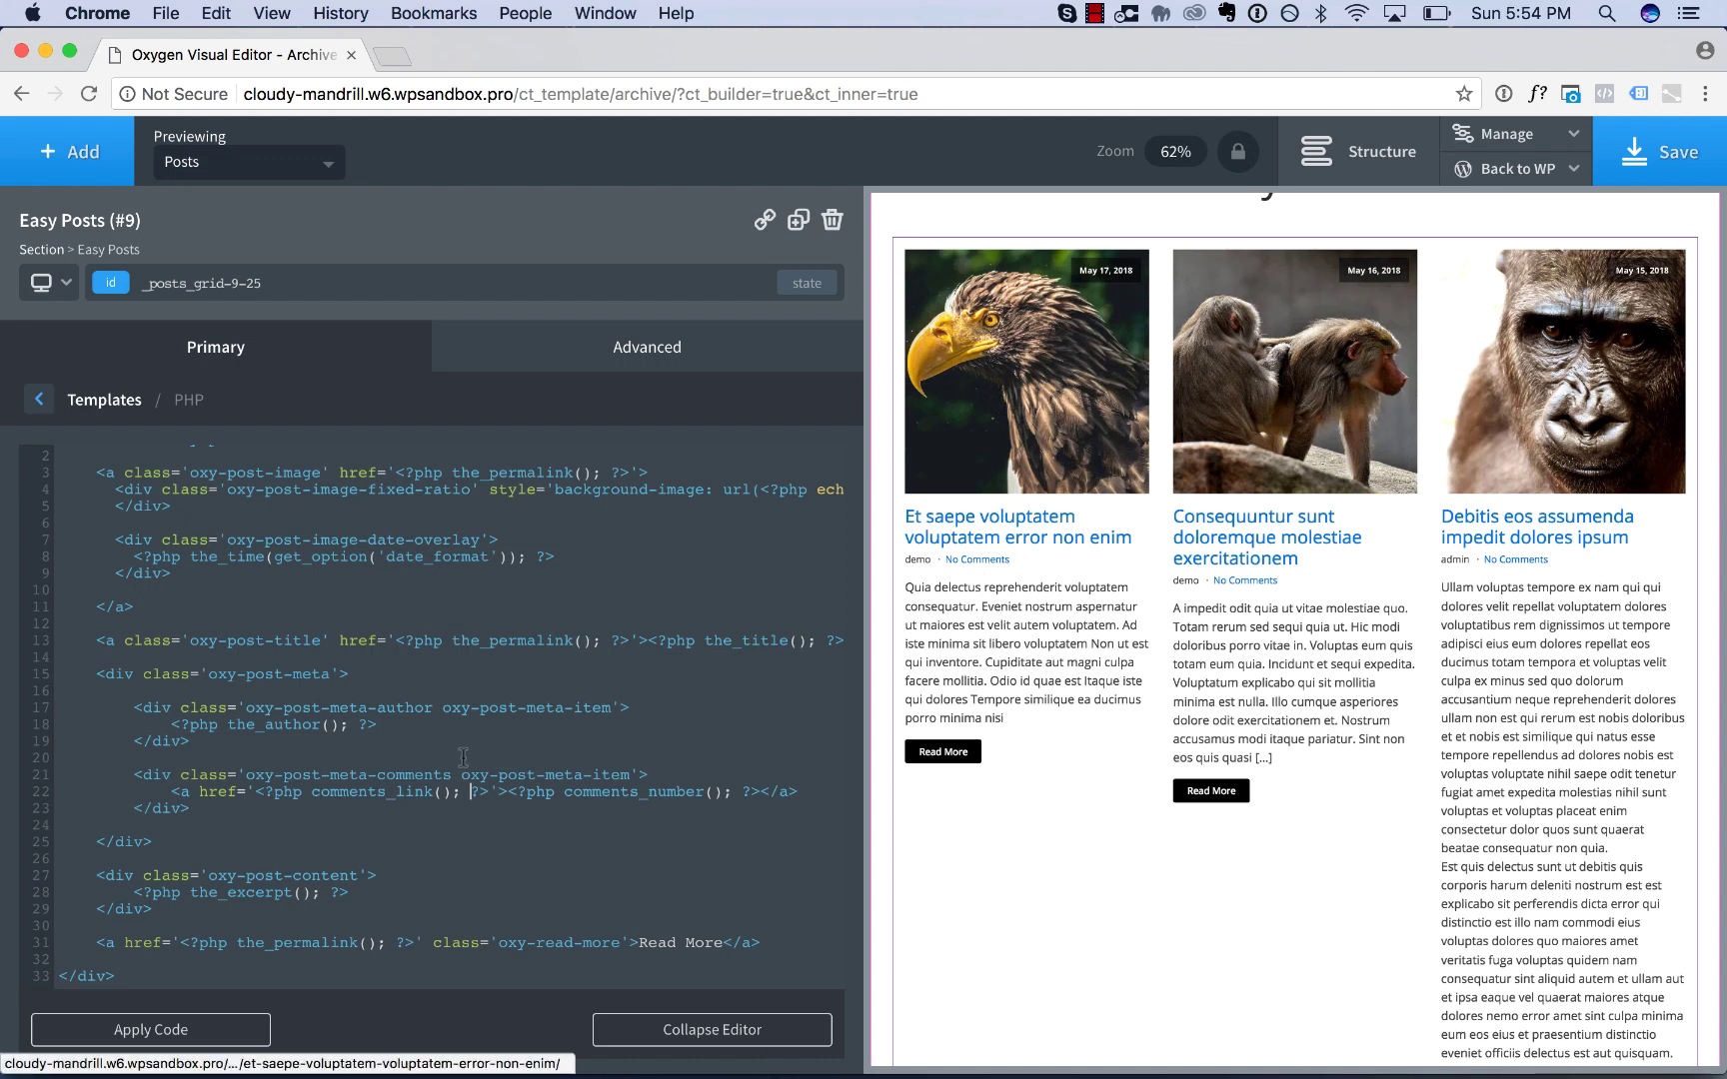
pyautogui.click(357, 792)
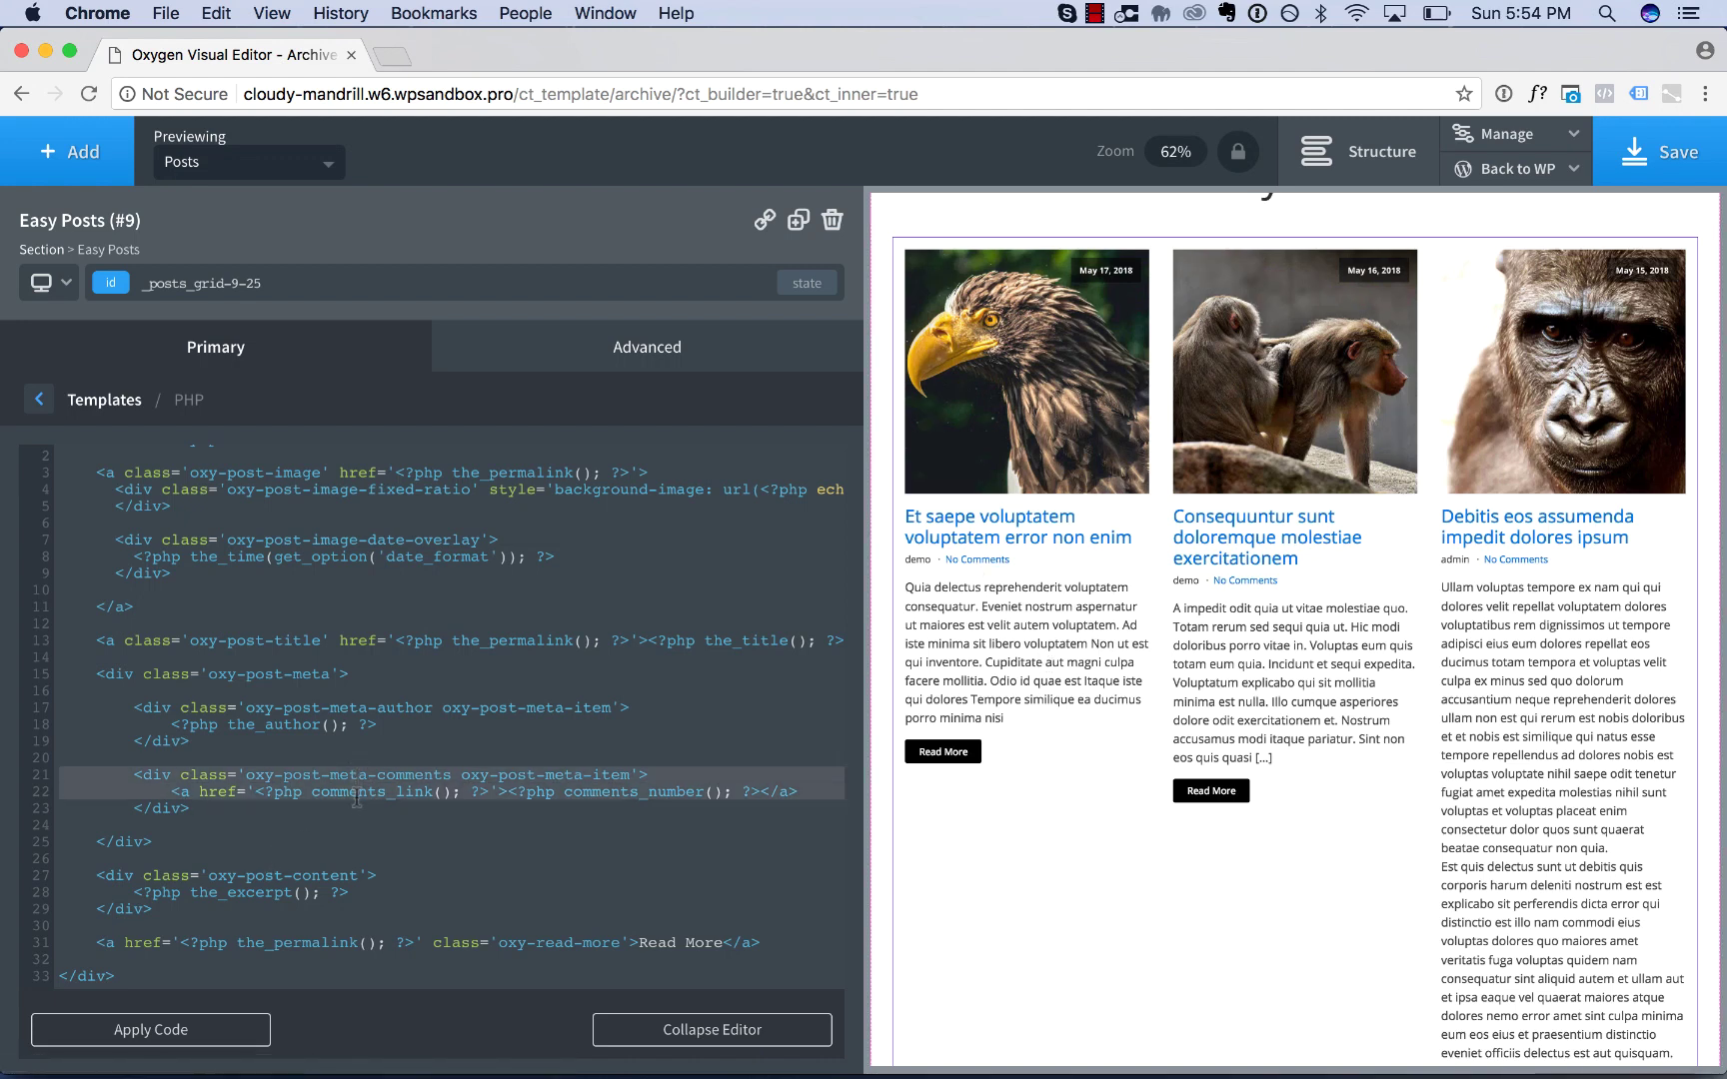
pyautogui.moveTo(356, 796); pyautogui.dragTo(356, 825)
pyautogui.press('super+x')
pyautogui.press('Delete')
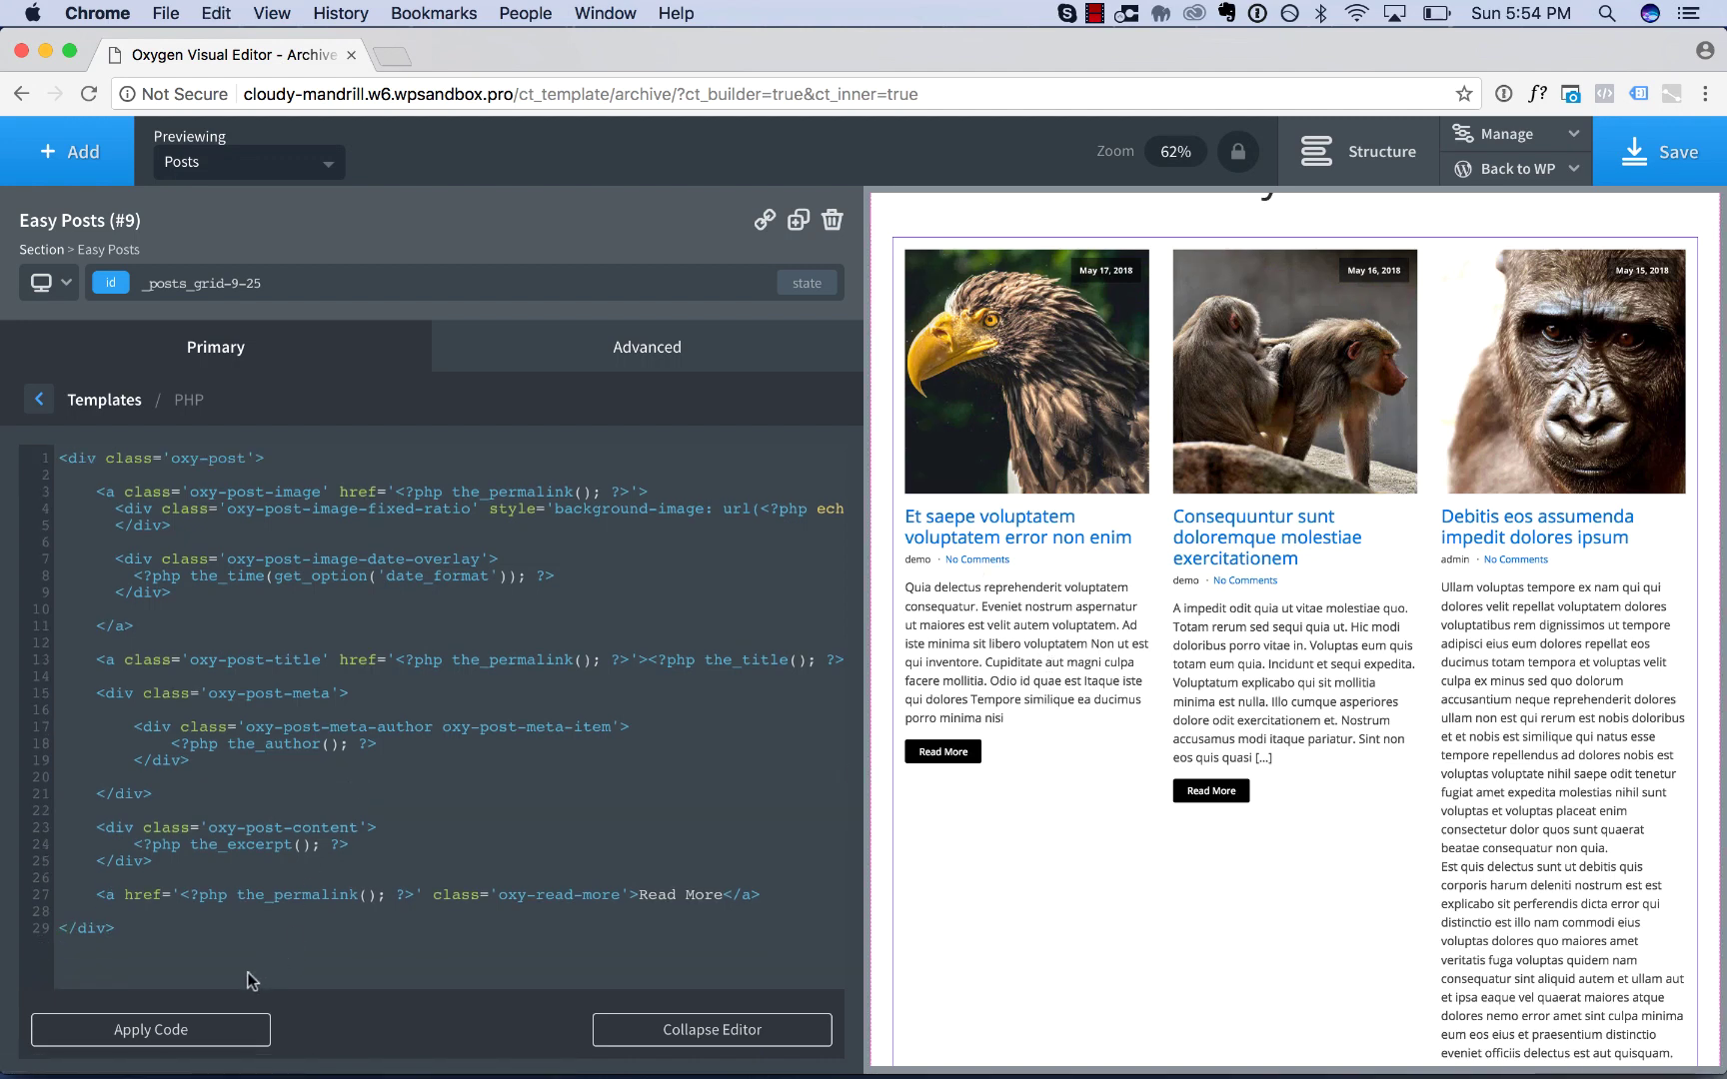
pyautogui.click(203, 1030)
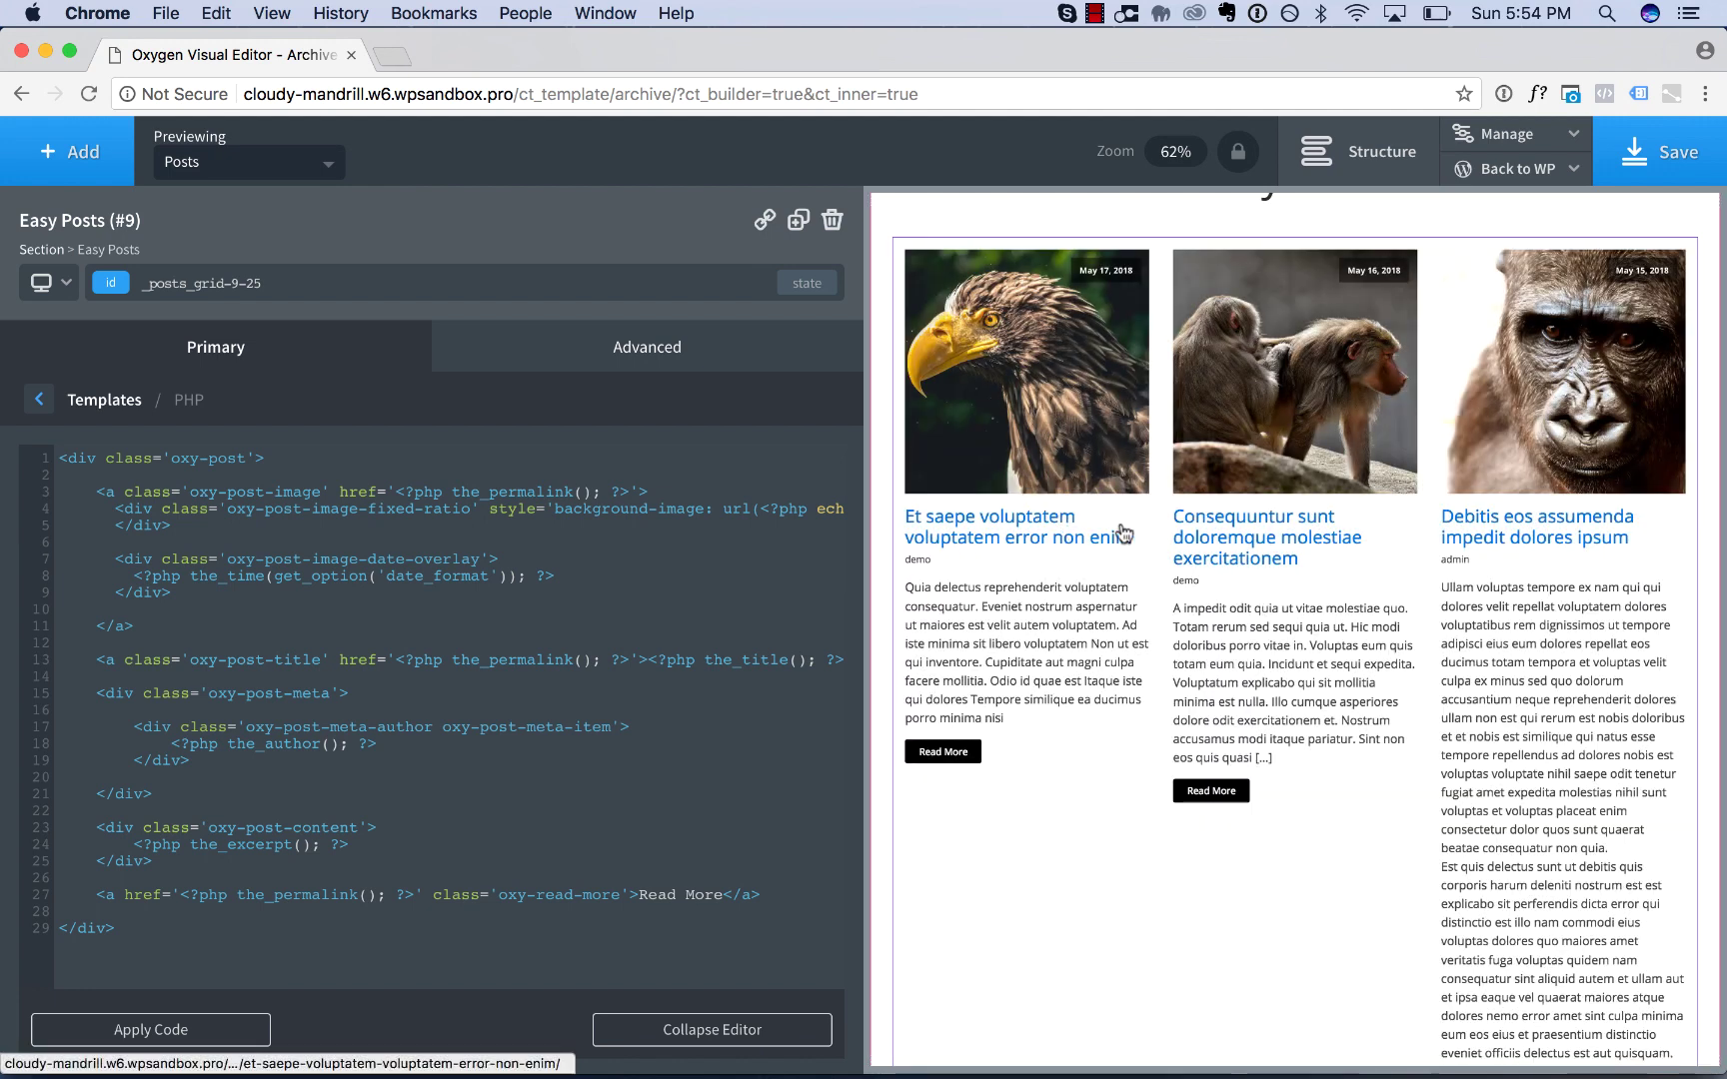
# Step: Delete the whole oxy-post-meta div from the template code
pyautogui.moveTo(323, 685); pyautogui.dragTo(317, 797)
pyautogui.press('Delete')
pyautogui.press('BackSpace')
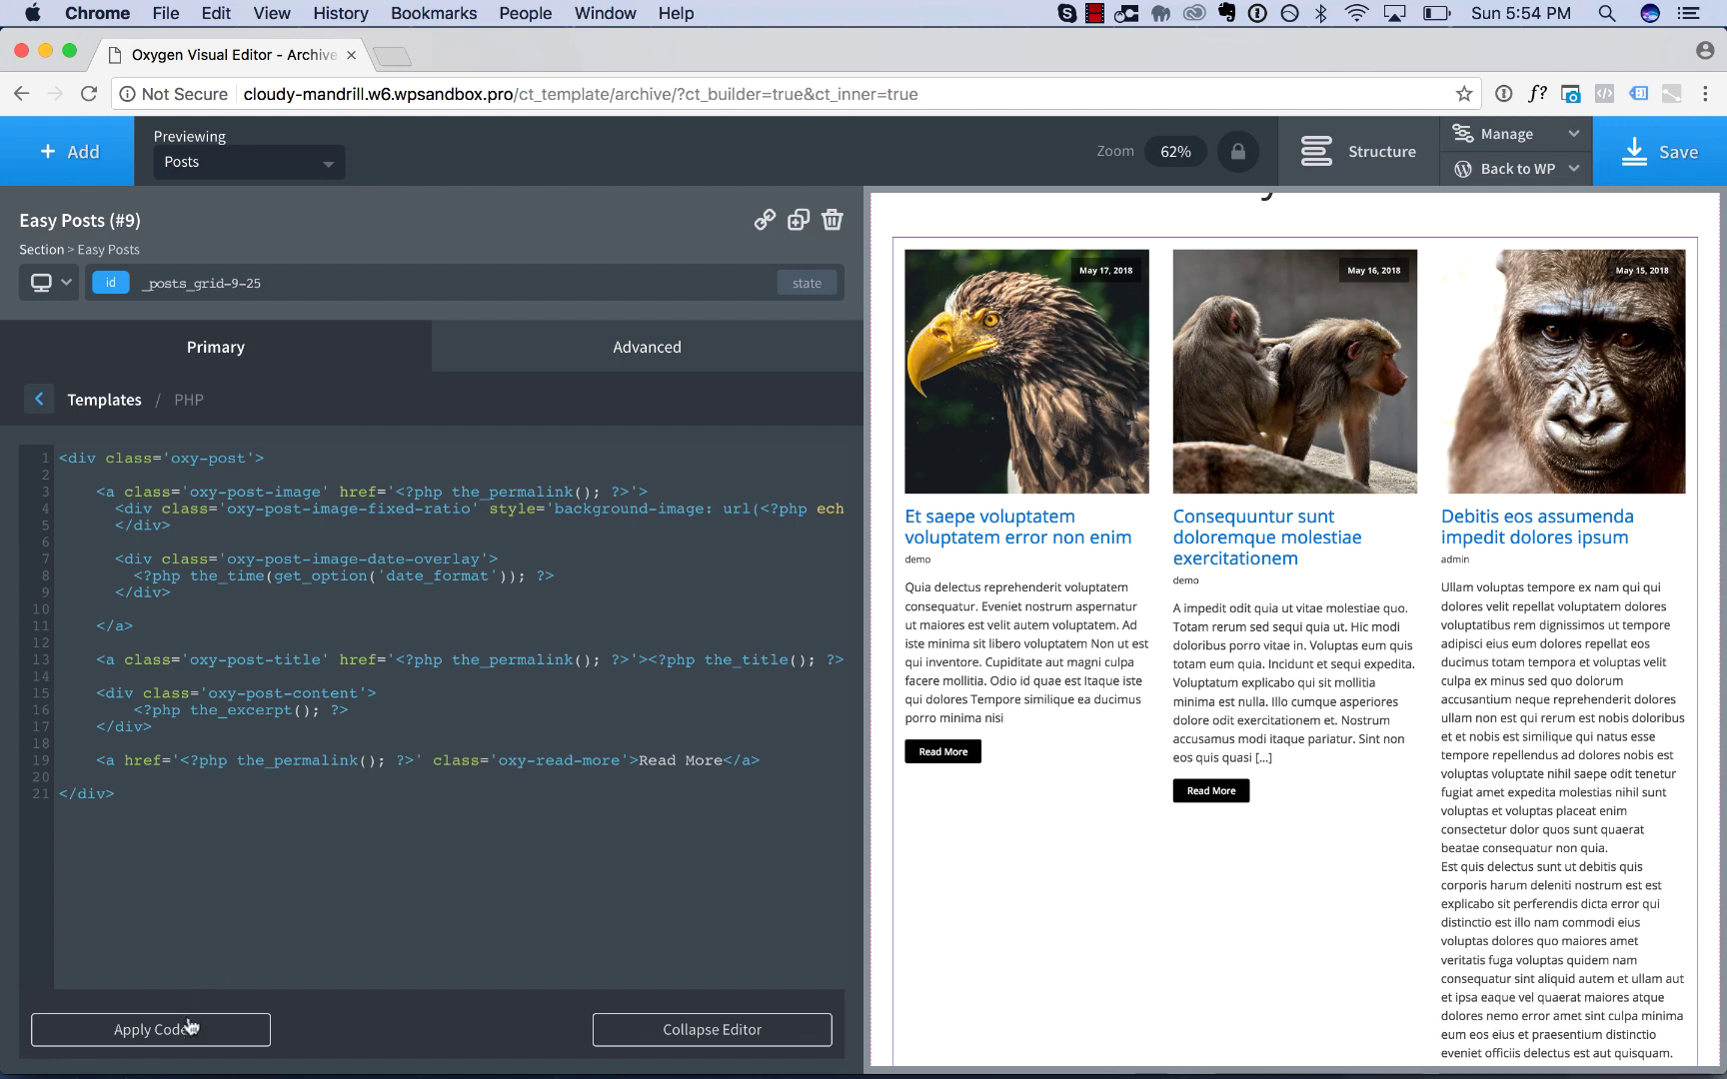
# Step: Apply the post-meta removal and inspect the the_excerpt call on line 16
pyautogui.click(190, 1027)
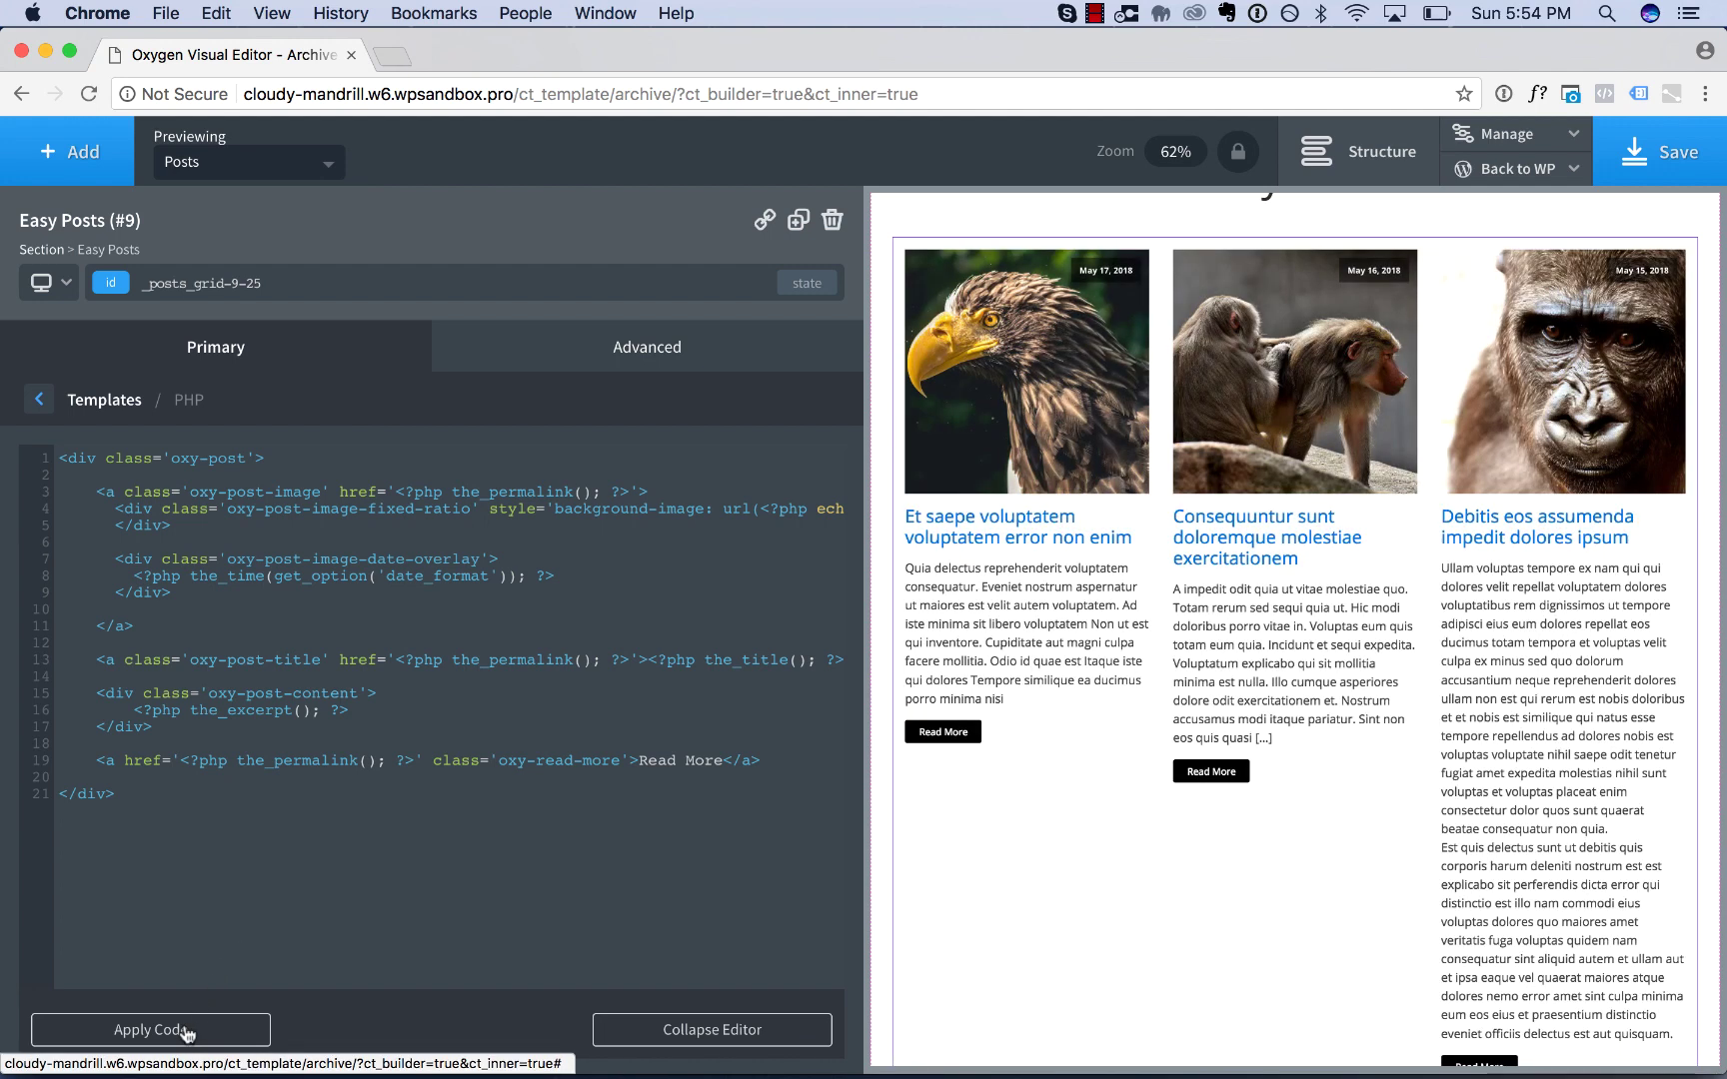
pyautogui.doubleClick(240, 709)
pyautogui.click(297, 709)
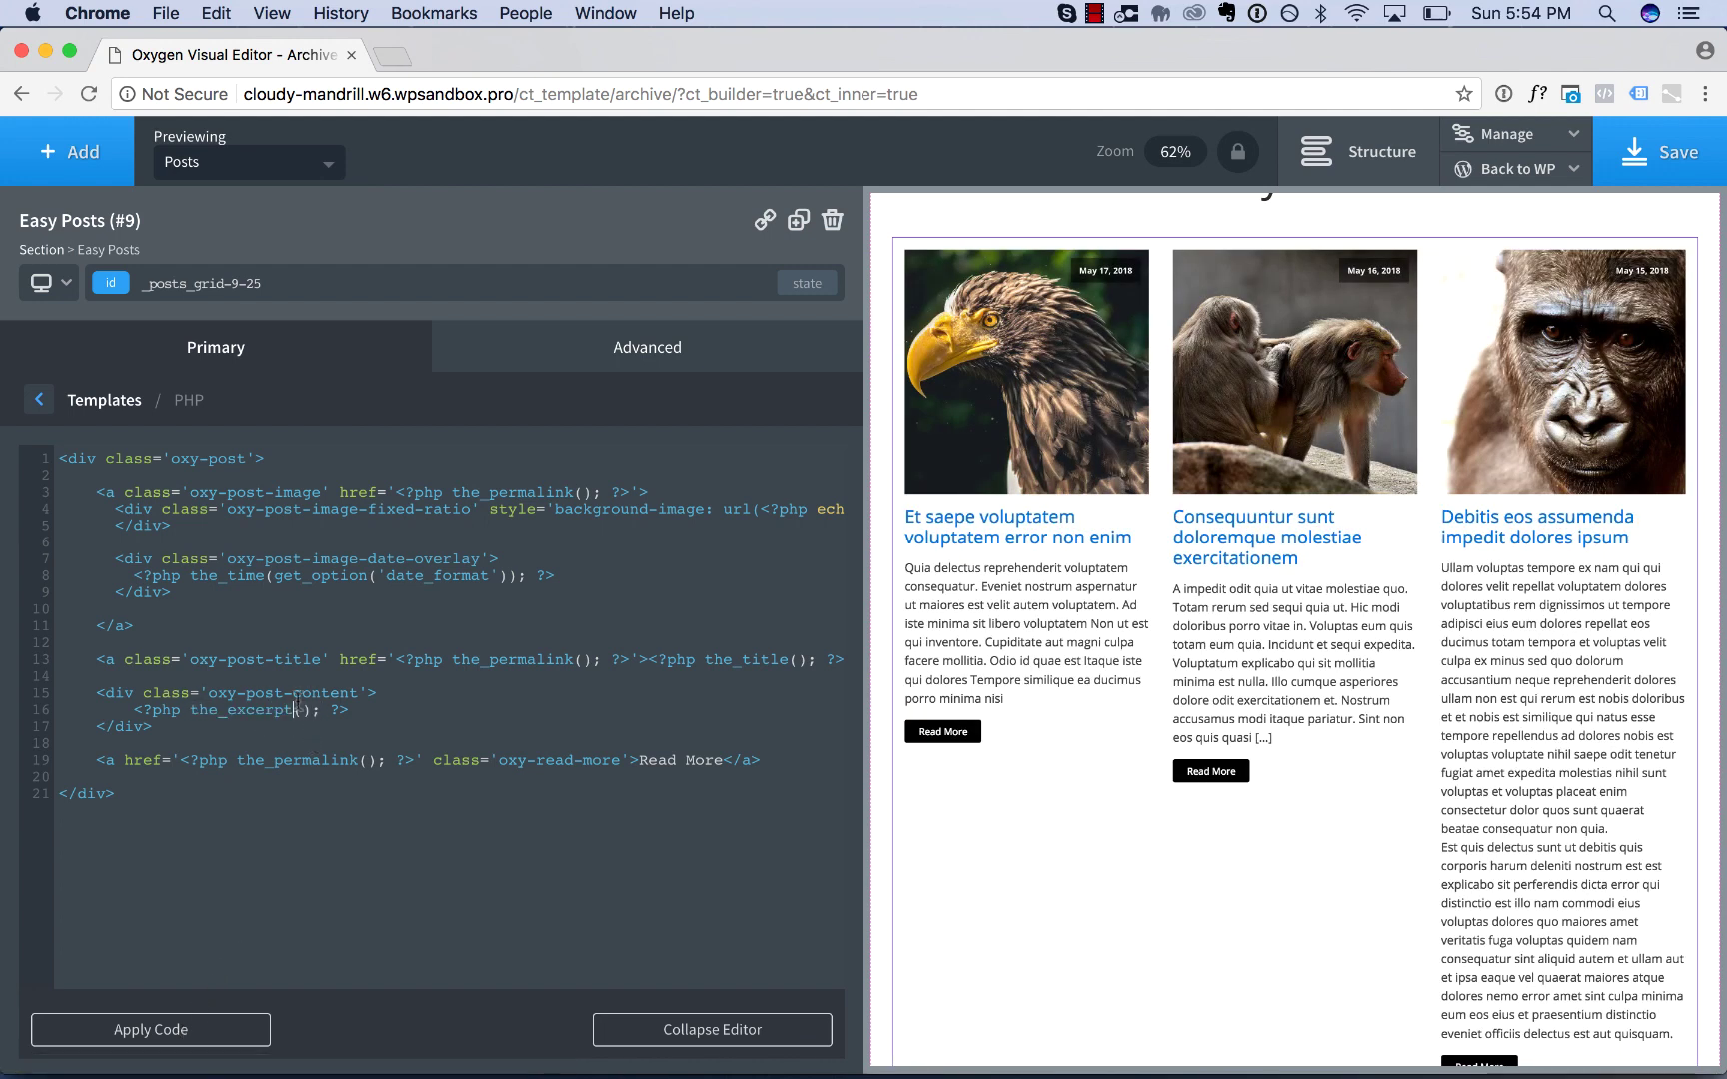
pyautogui.doubleClick(233, 705)
pyautogui.click(257, 709)
# Step: Replace the 'Read More' link text on line 19 with 'Read Post' and apply the code
pyautogui.moveTo(641, 761); pyautogui.dragTo(692, 761)
pyautogui.write('Read Post')
pyautogui.click(222, 1032)
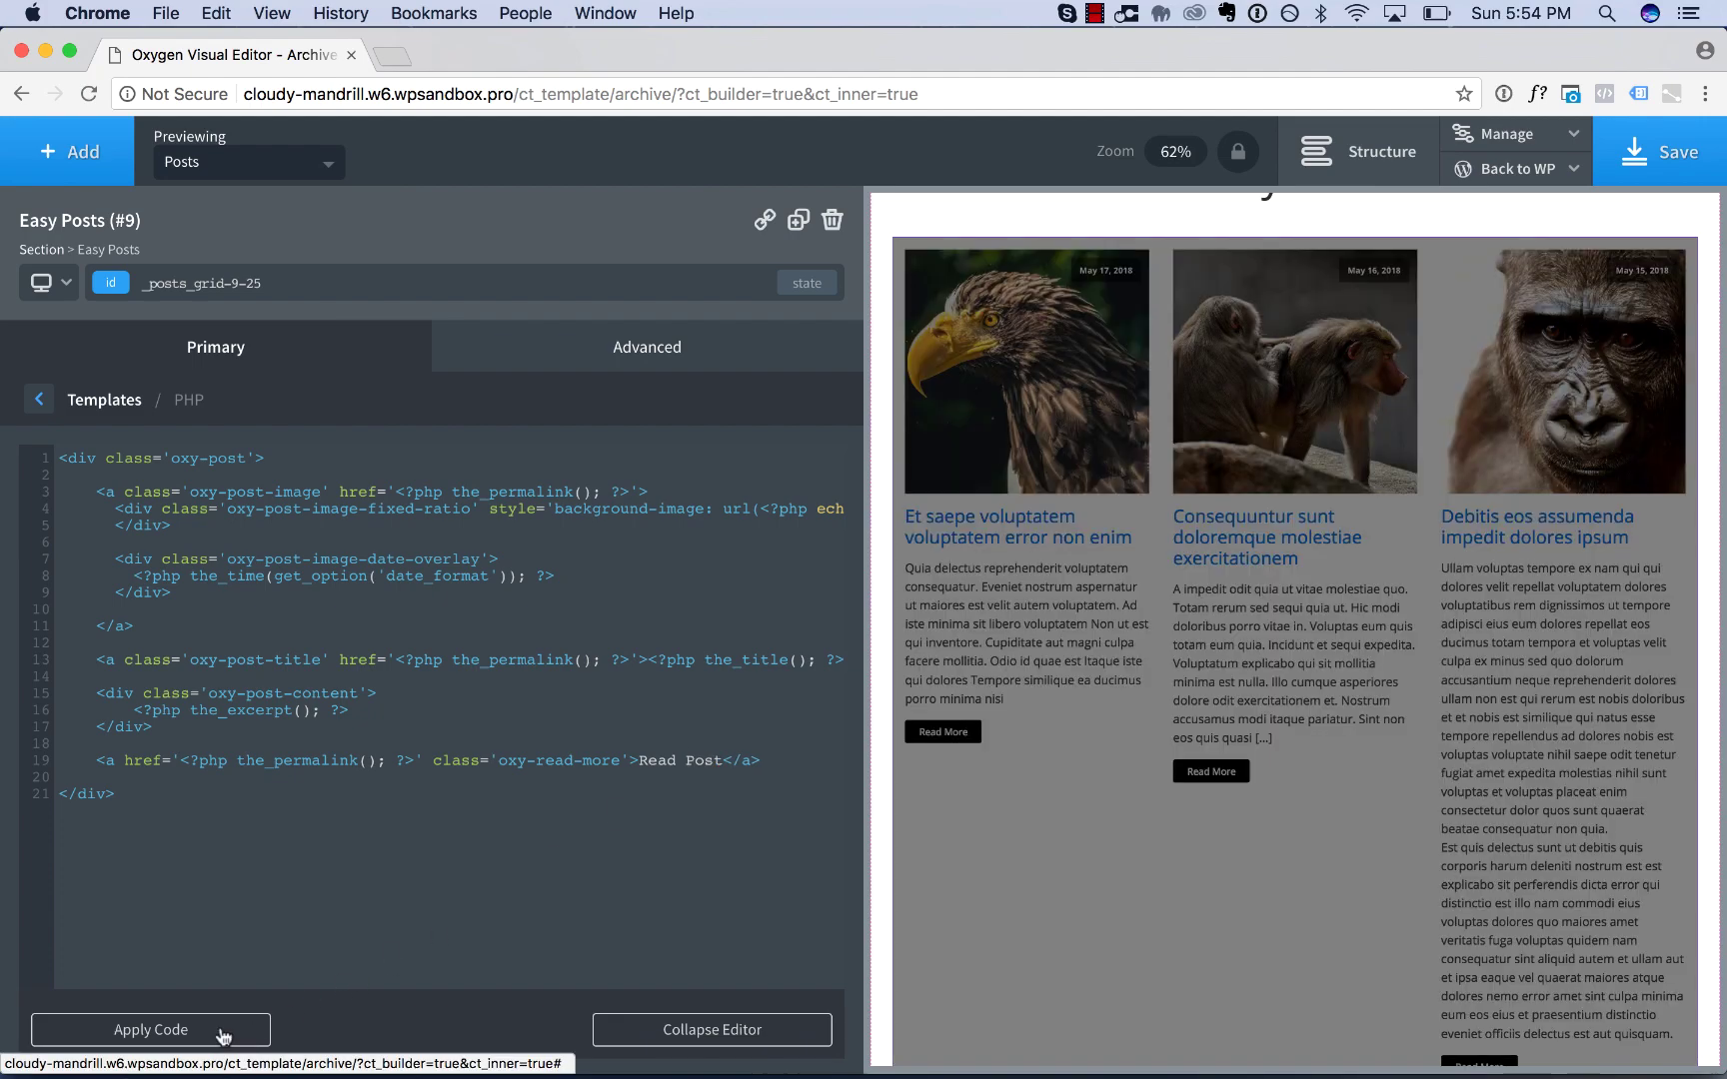
pyautogui.scroll(-10, 1259, 817)
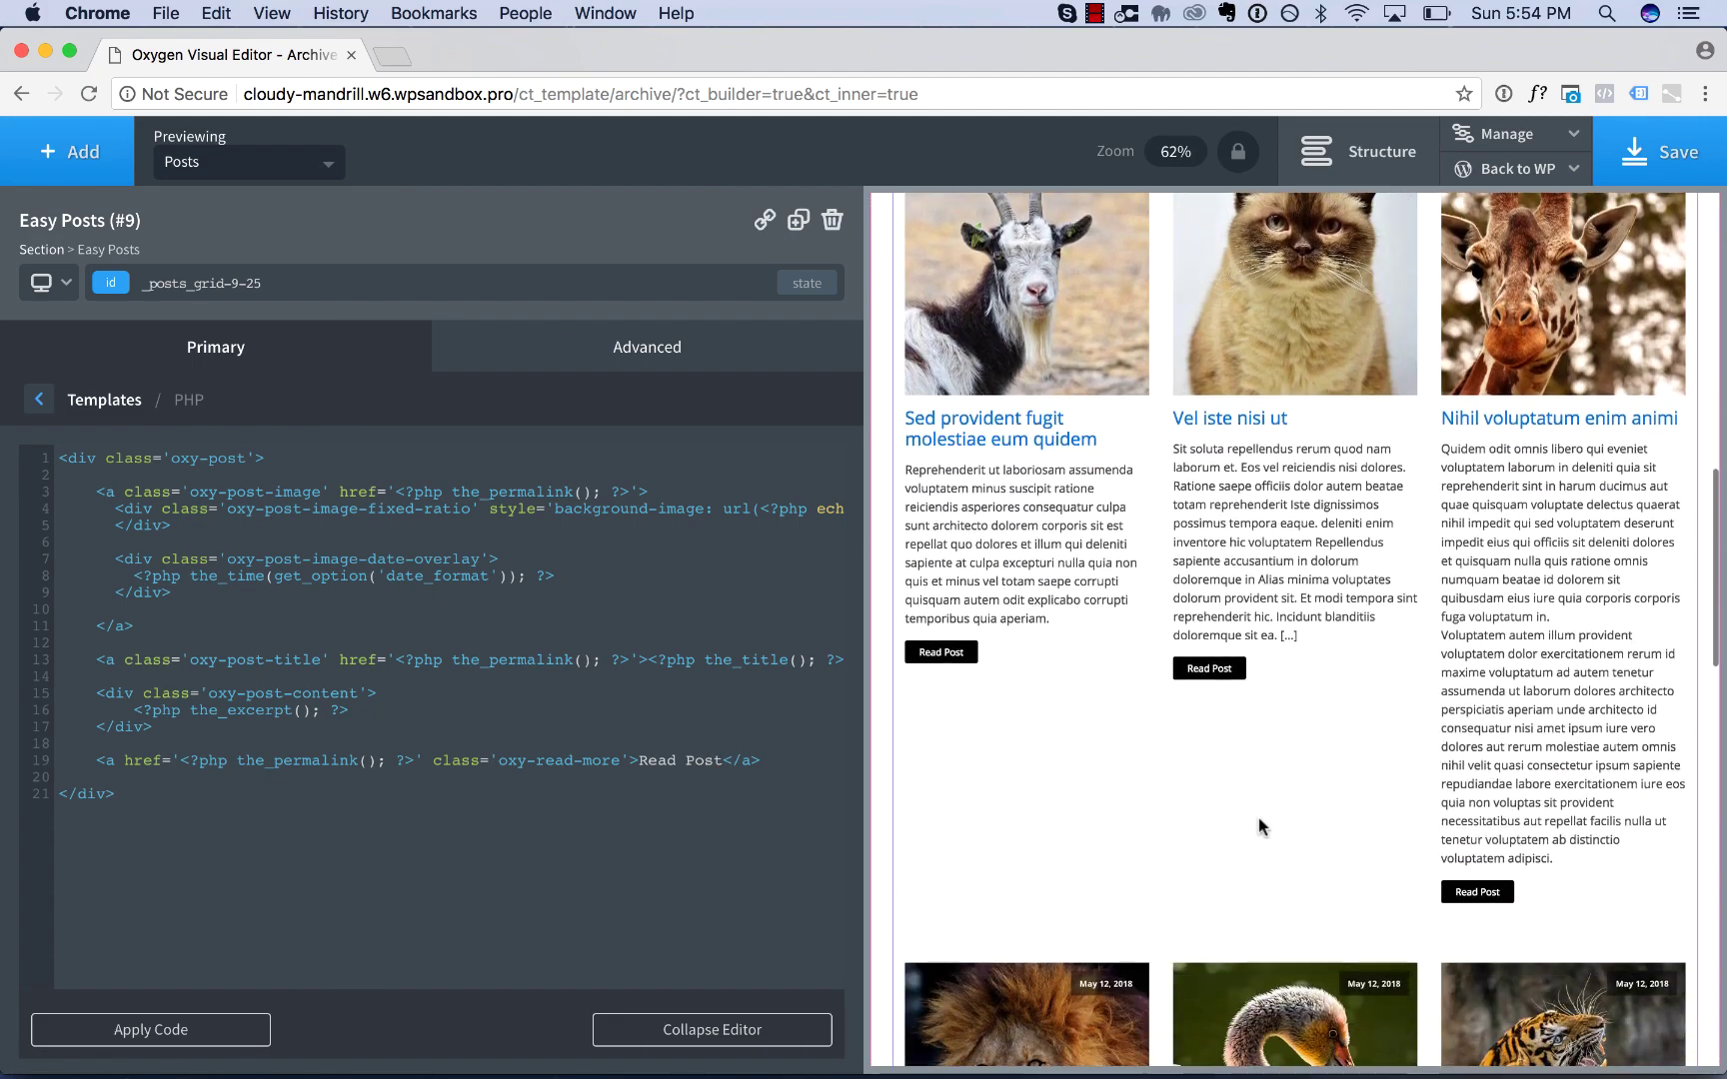
pyautogui.scroll(5, 1259, 817)
pyautogui.click(544, 540)
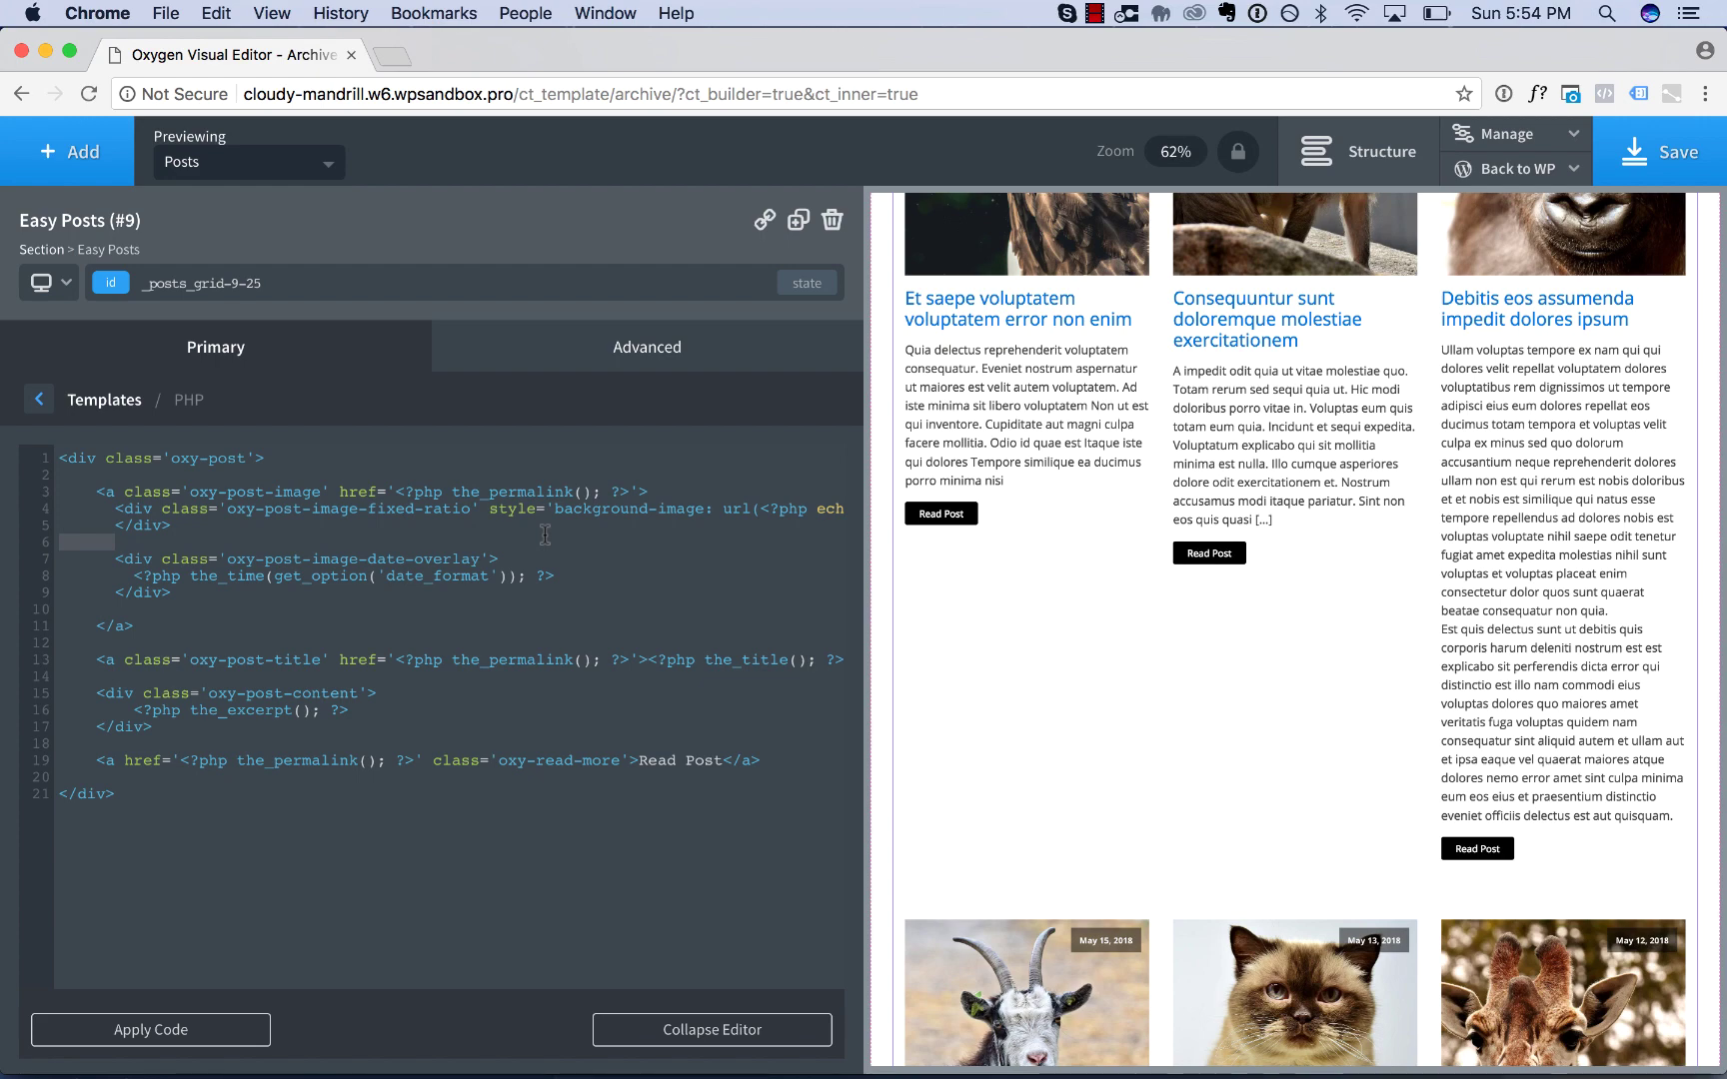
pyautogui.scroll(5, 1284, 770)
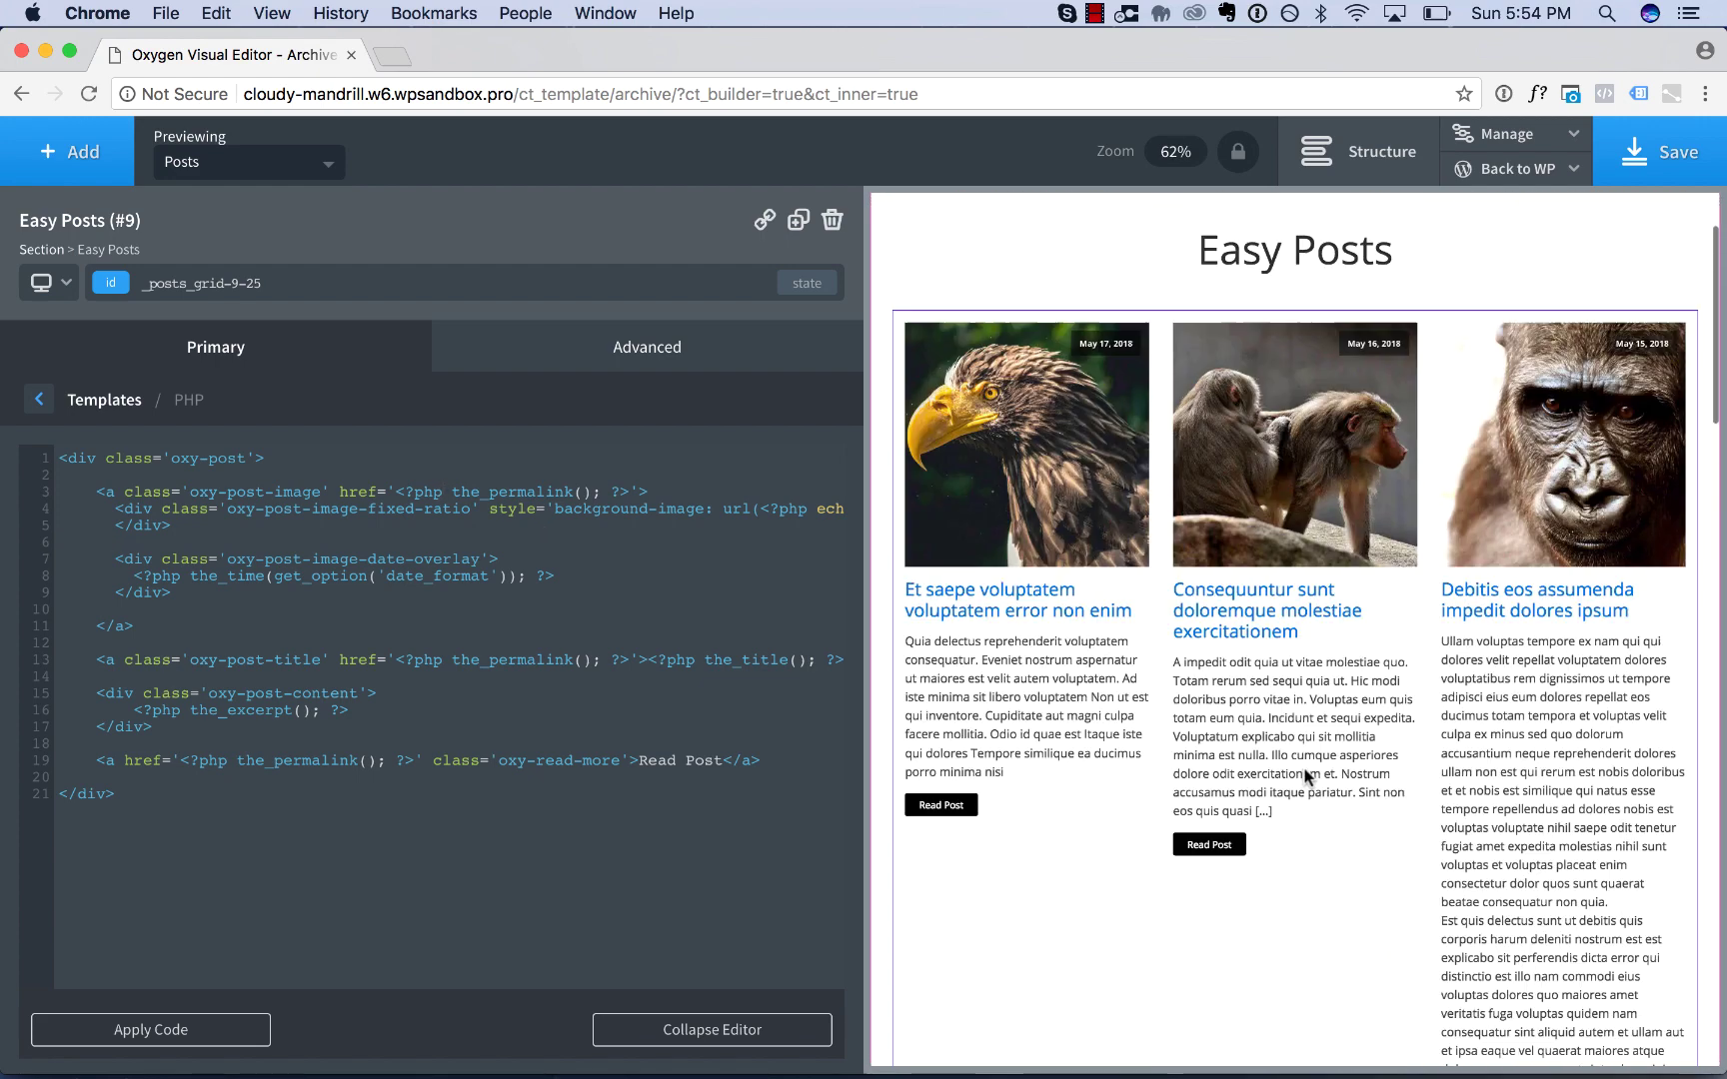
# Step: Browse the Easy Posts Template CSS, including the %%EPID%% selector, then return to Templates
pyautogui.click(104, 400)
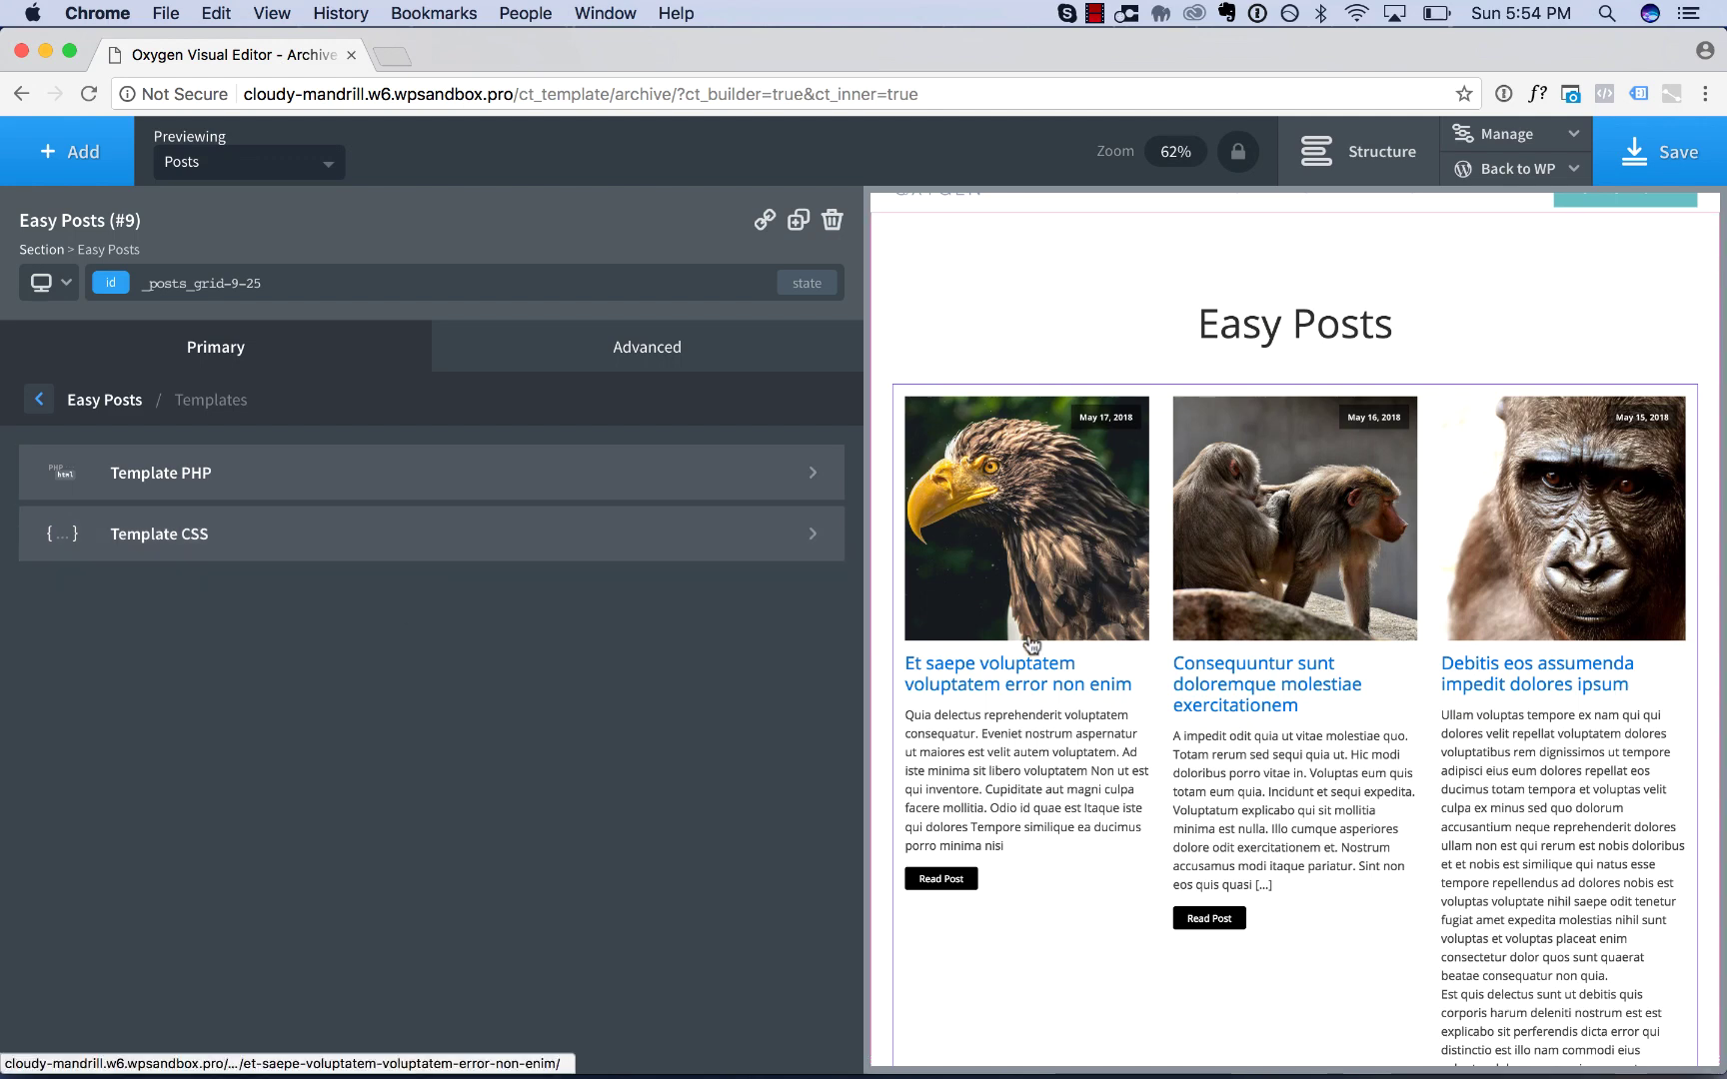
pyautogui.click(552, 539)
pyautogui.click(270, 537)
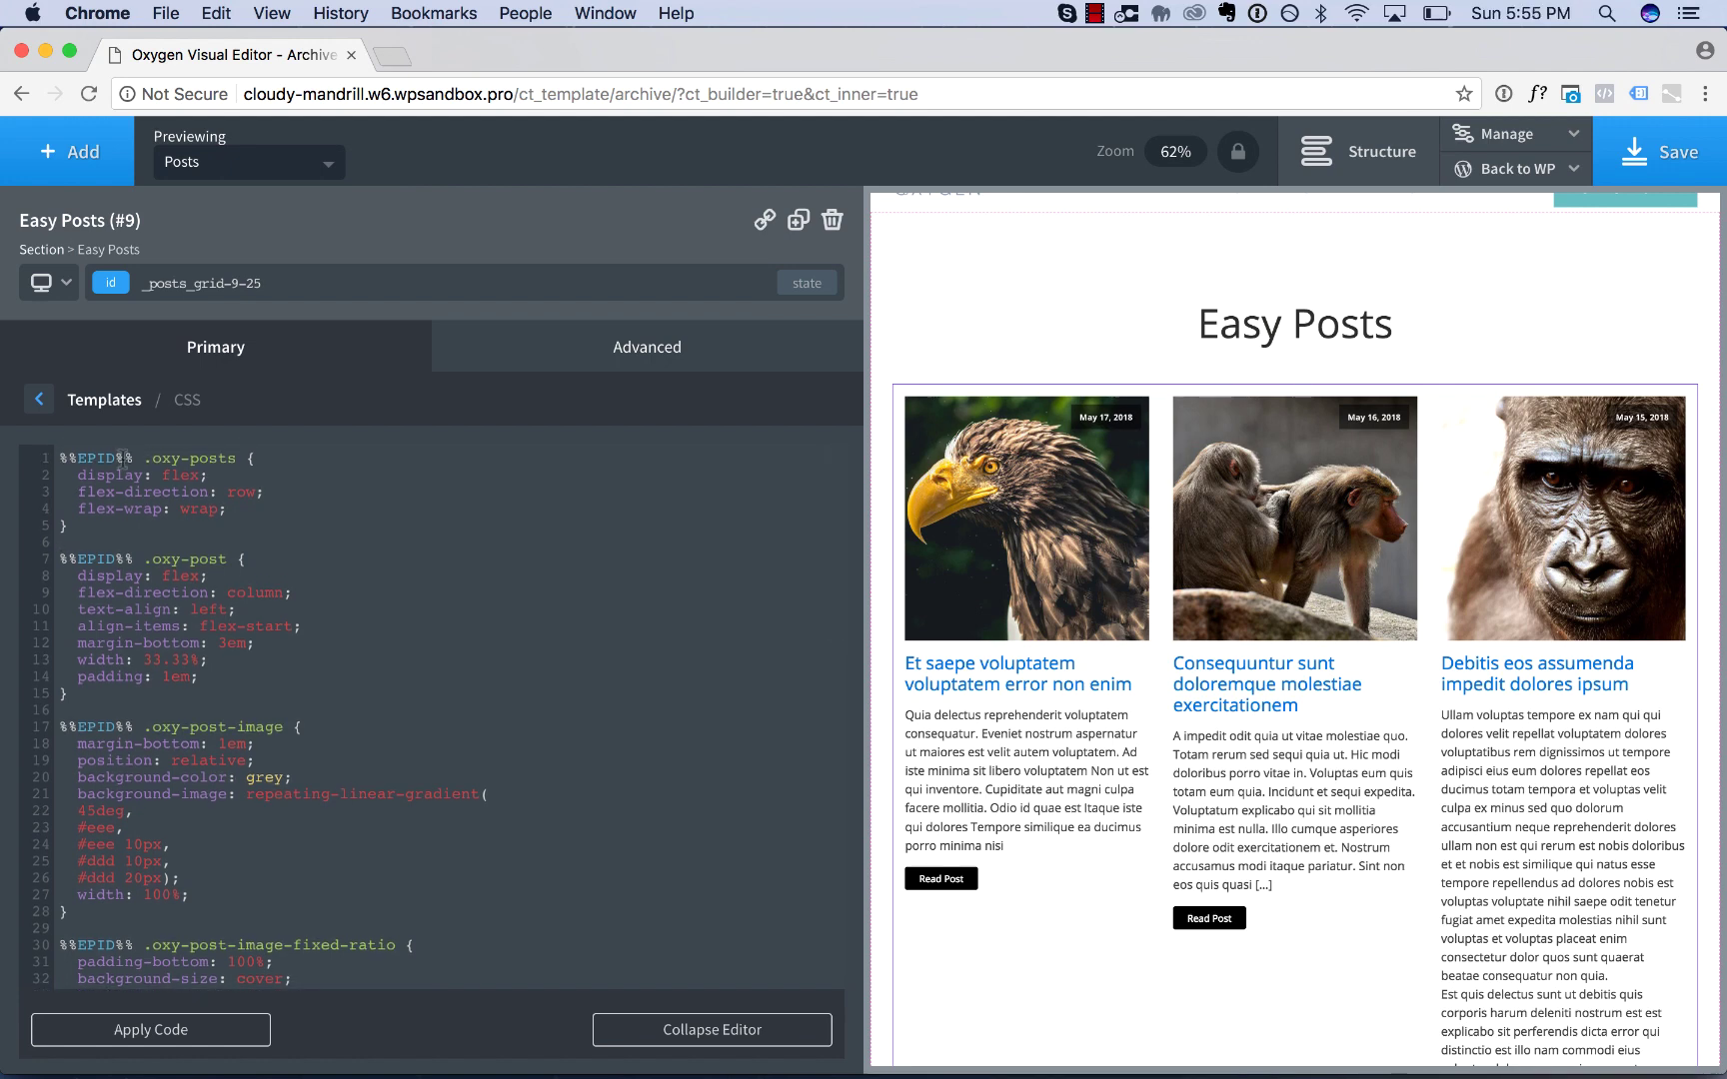
pyautogui.moveTo(133, 455); pyautogui.dragTo(55, 454)
pyautogui.click(232, 267)
pyautogui.click(228, 267)
pyautogui.scroll(-10, 215, 546)
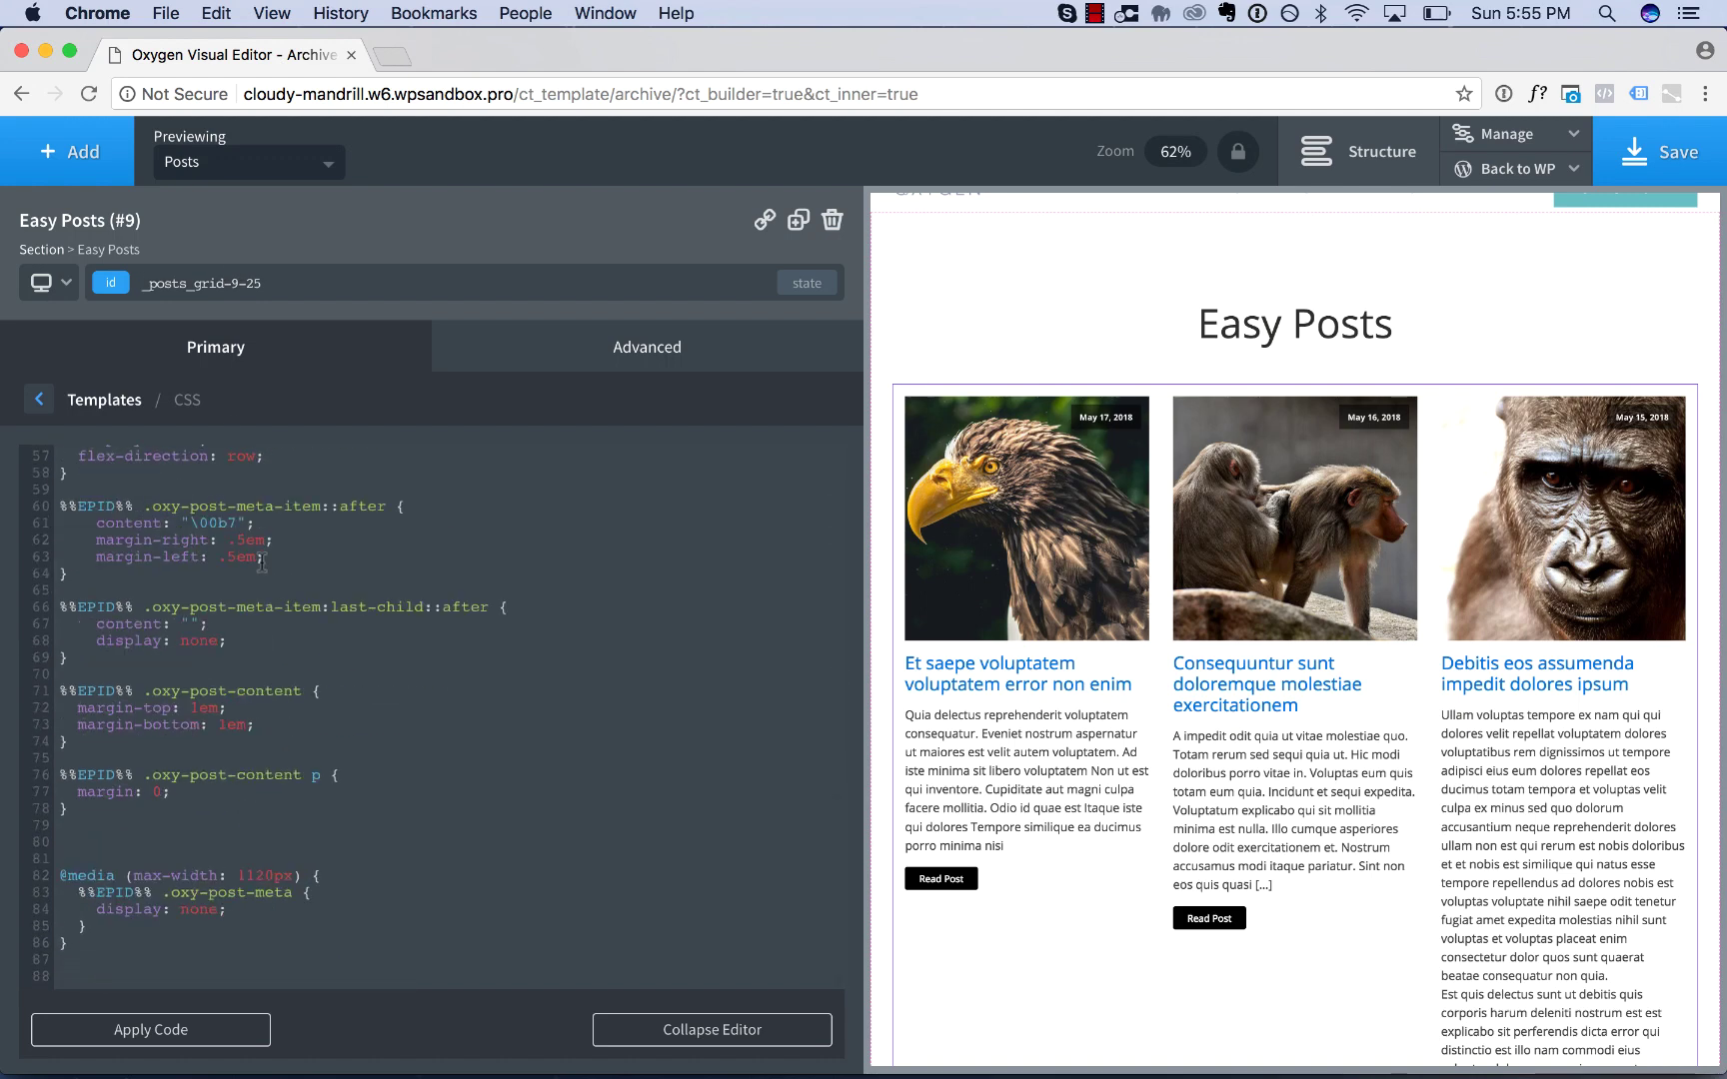
pyautogui.scroll(10, 262, 563)
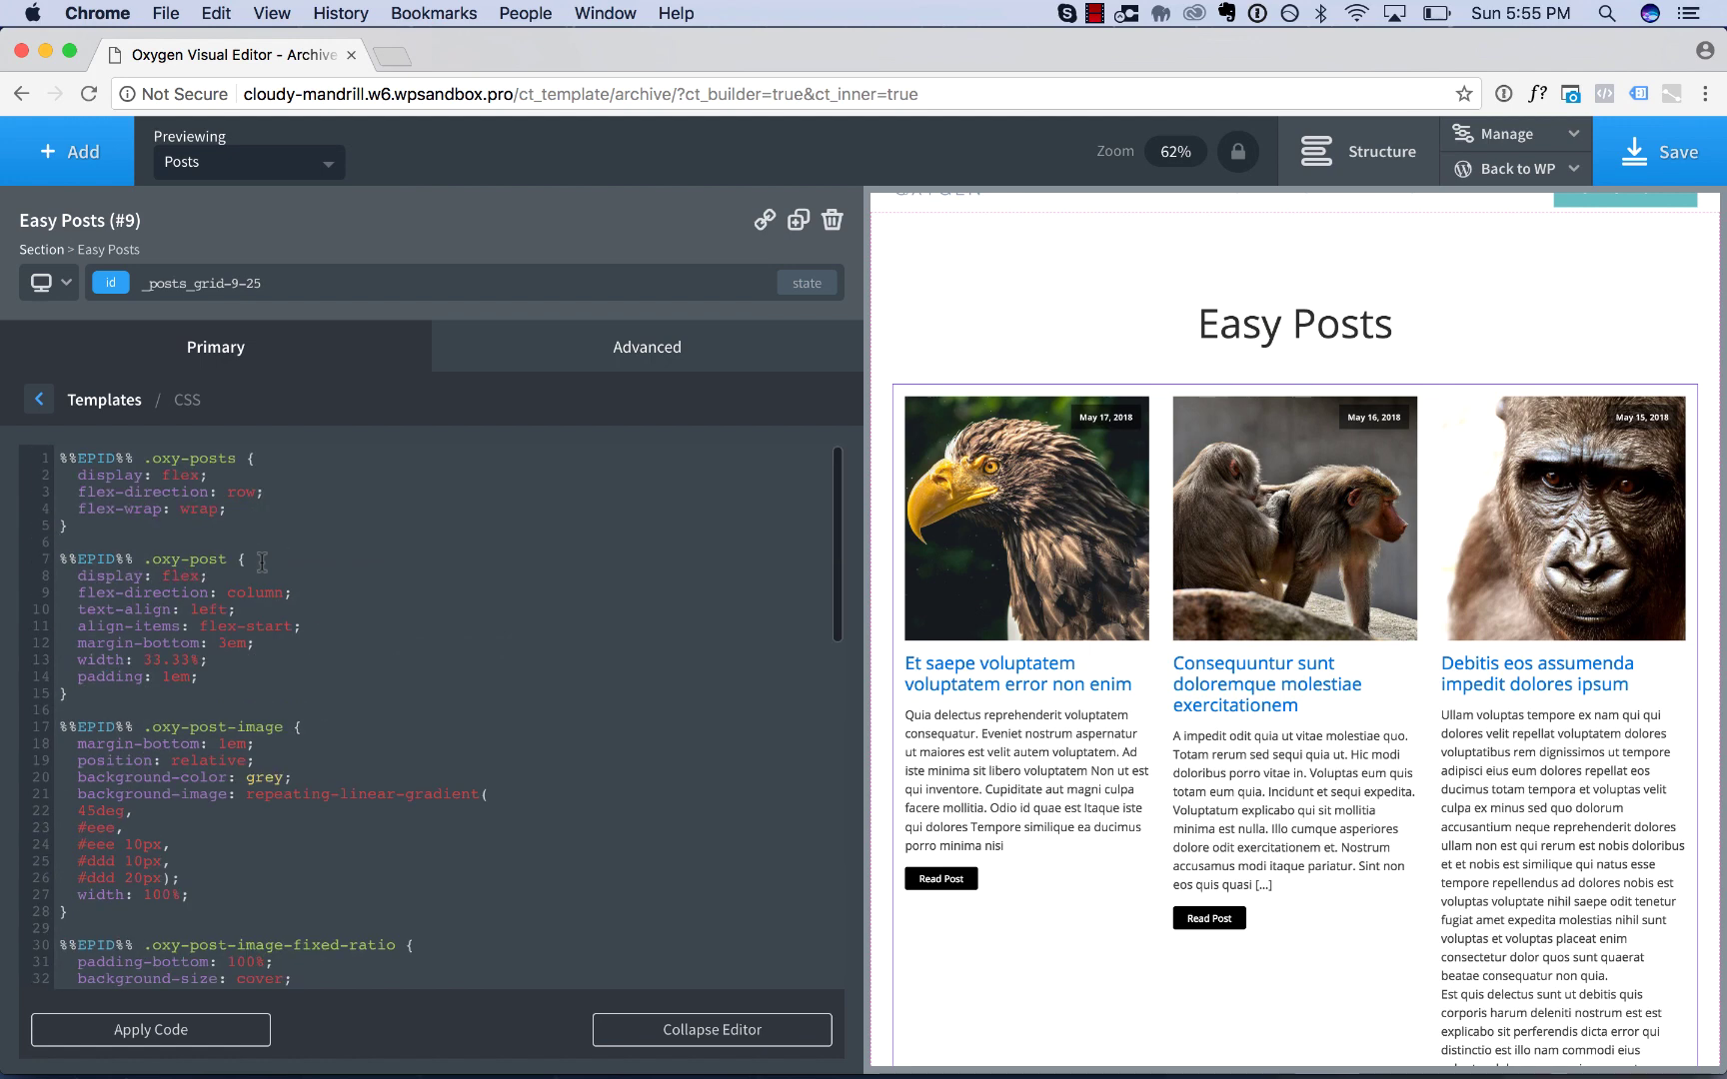
pyautogui.click(110, 401)
# Step: Review the archive page's 'Read Post' grid and pagination, then save the template
pyautogui.click(40, 400)
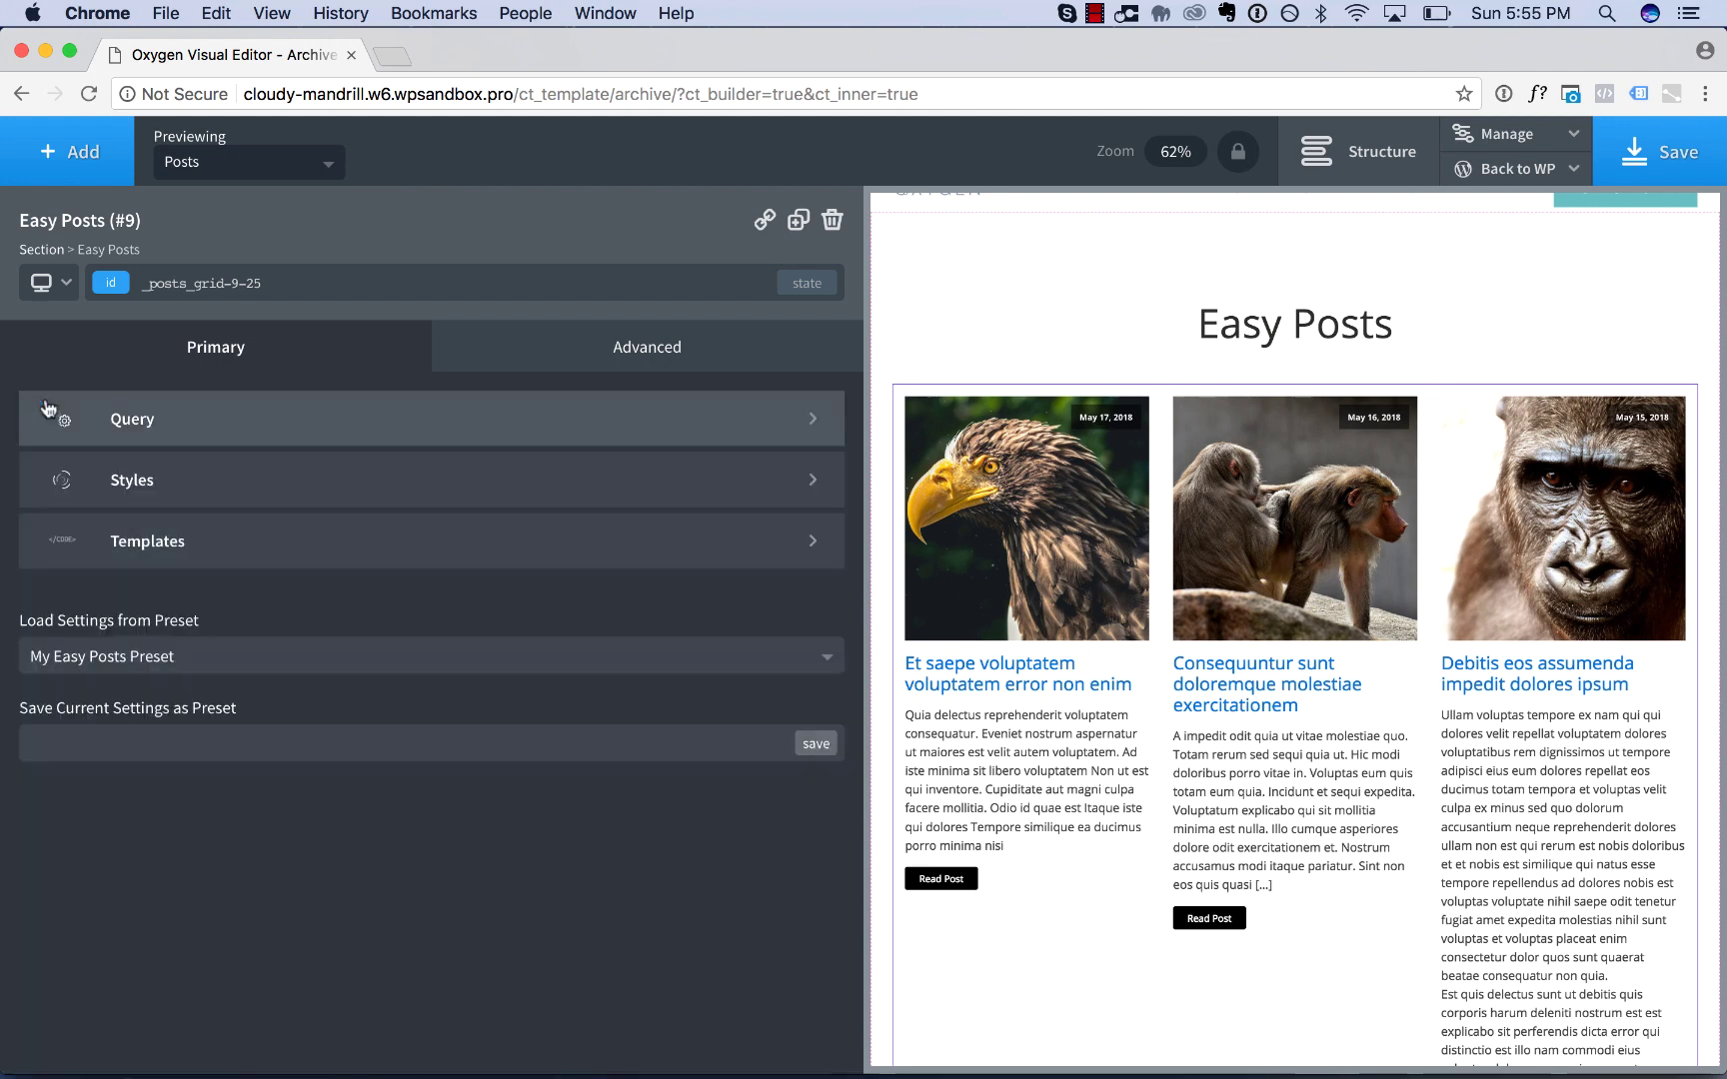
pyautogui.click(982, 289)
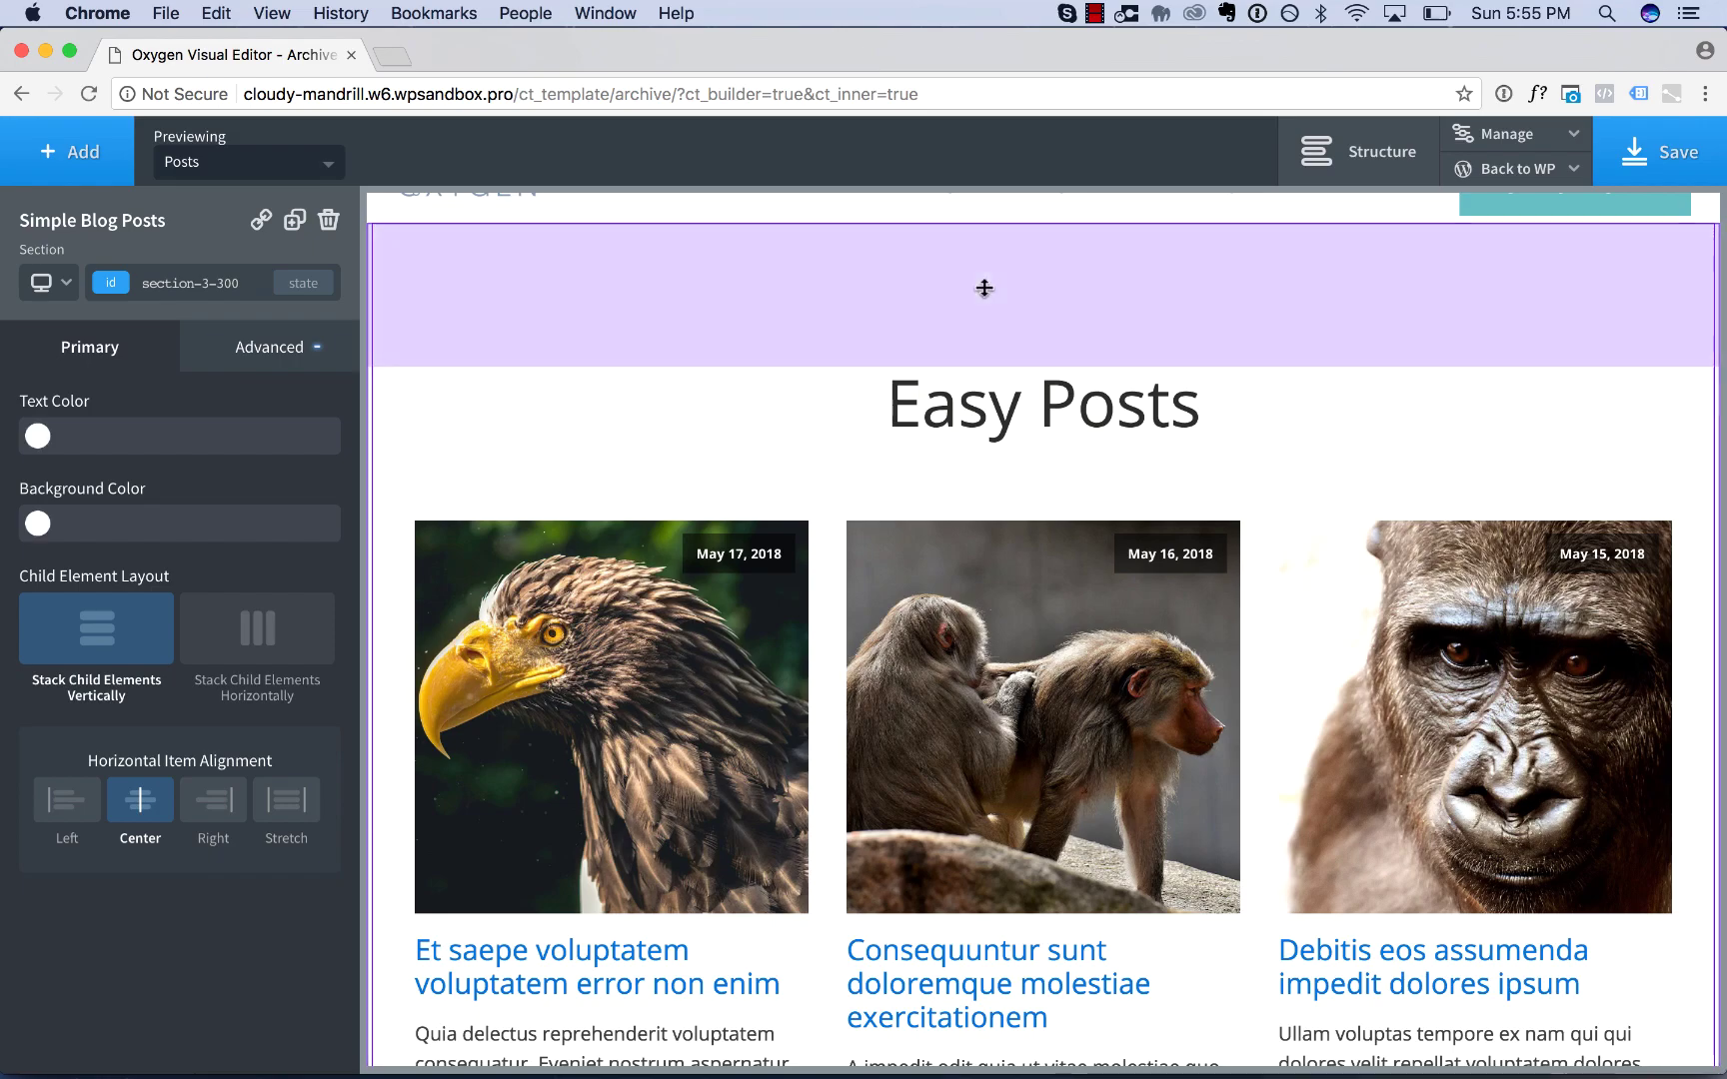
pyautogui.scroll(-4, 1082, 732)
pyautogui.scroll(-20, 1082, 732)
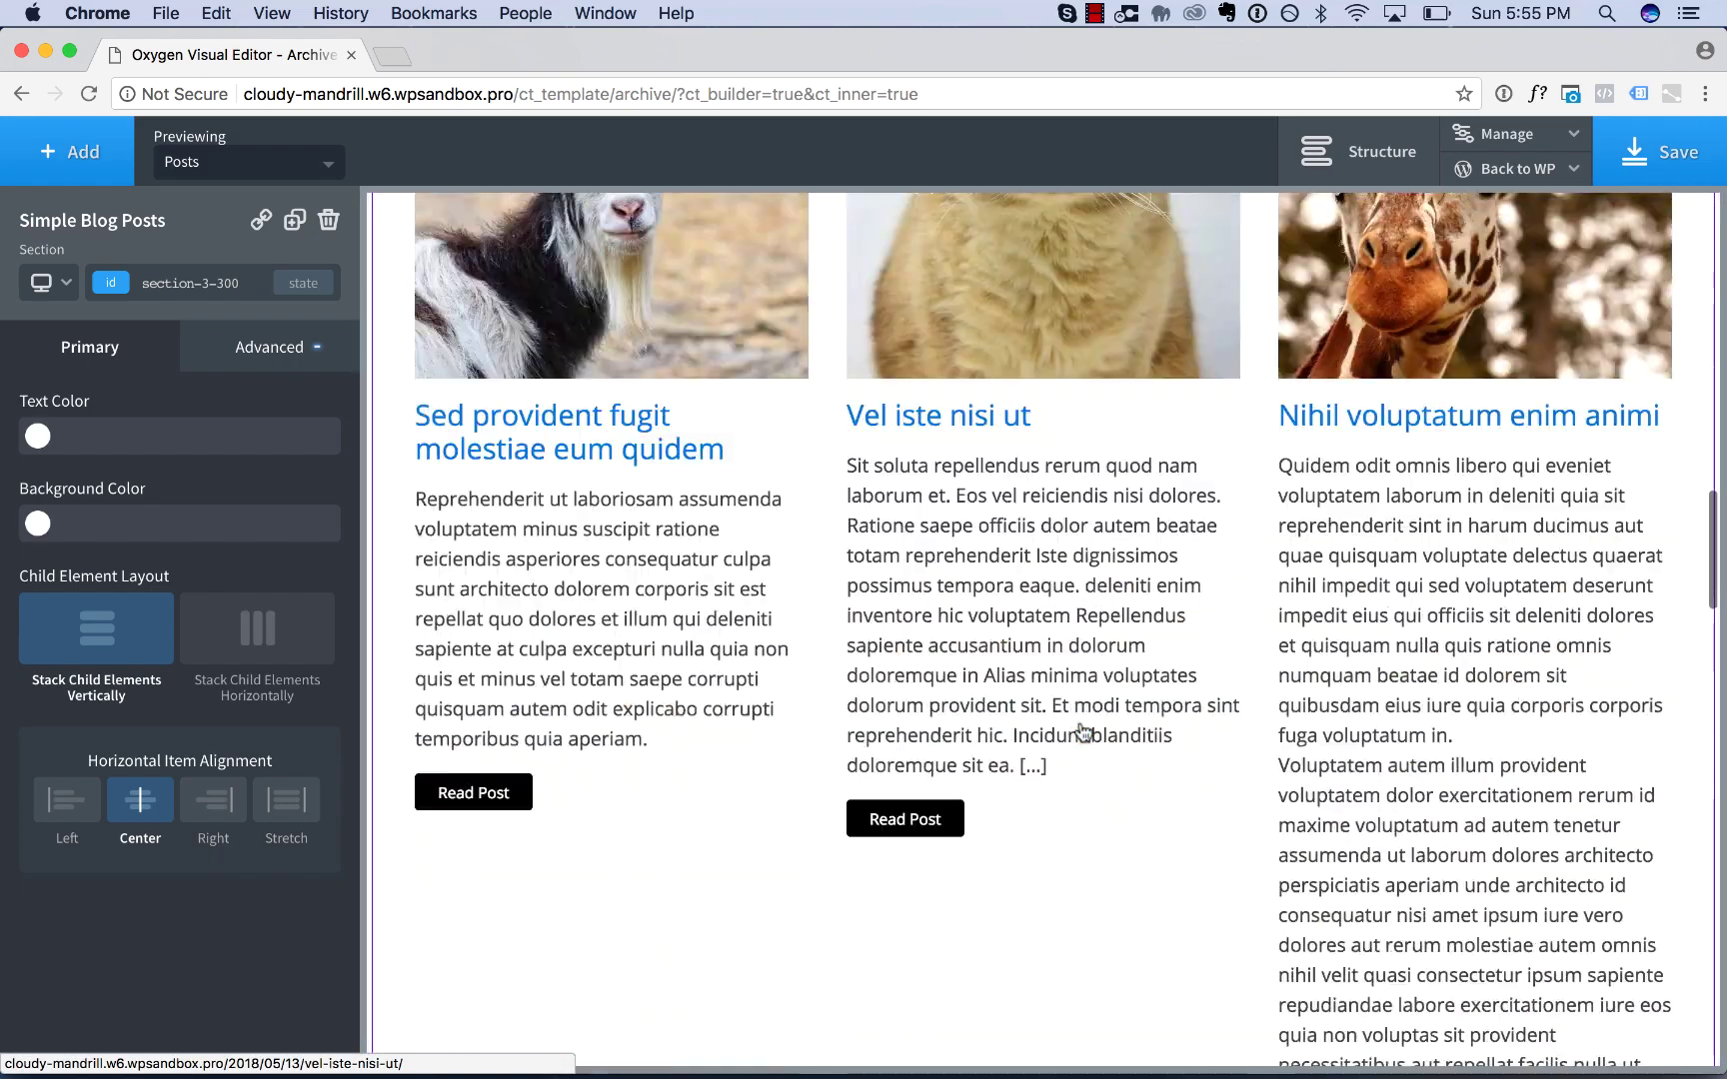
pyautogui.scroll(-15, 1082, 732)
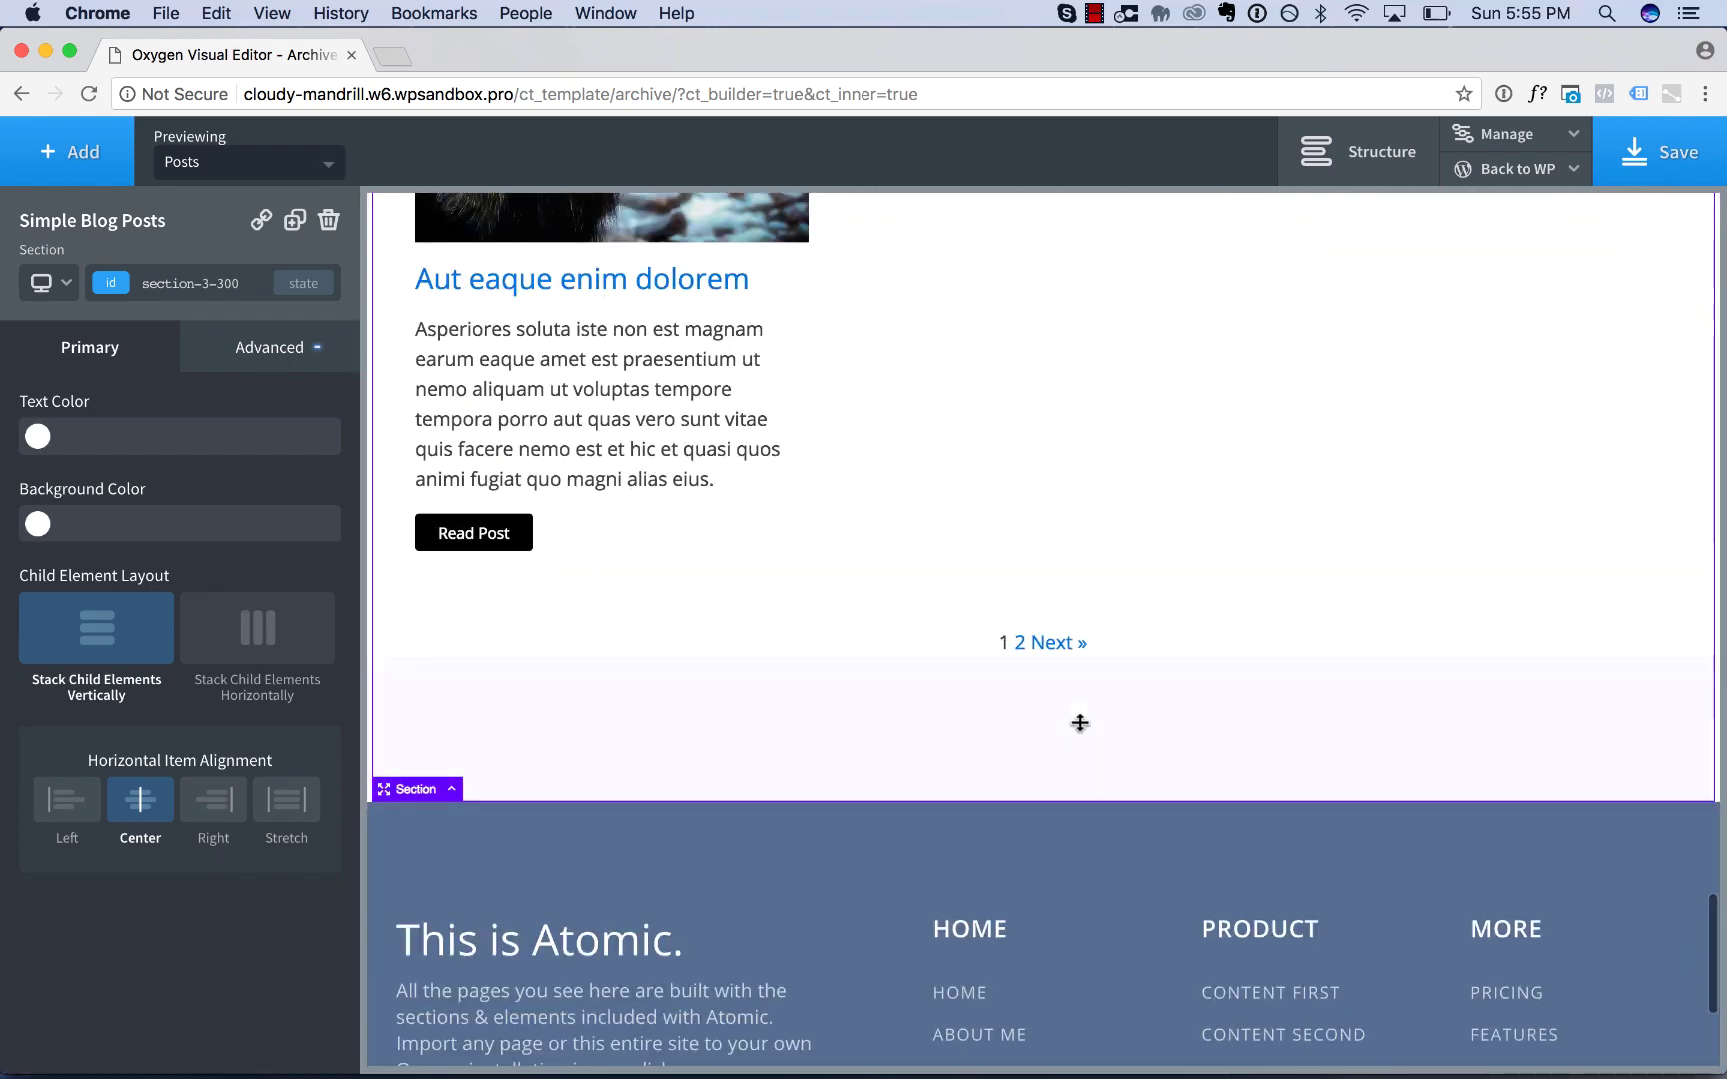
pyautogui.scroll(15, 629, 411)
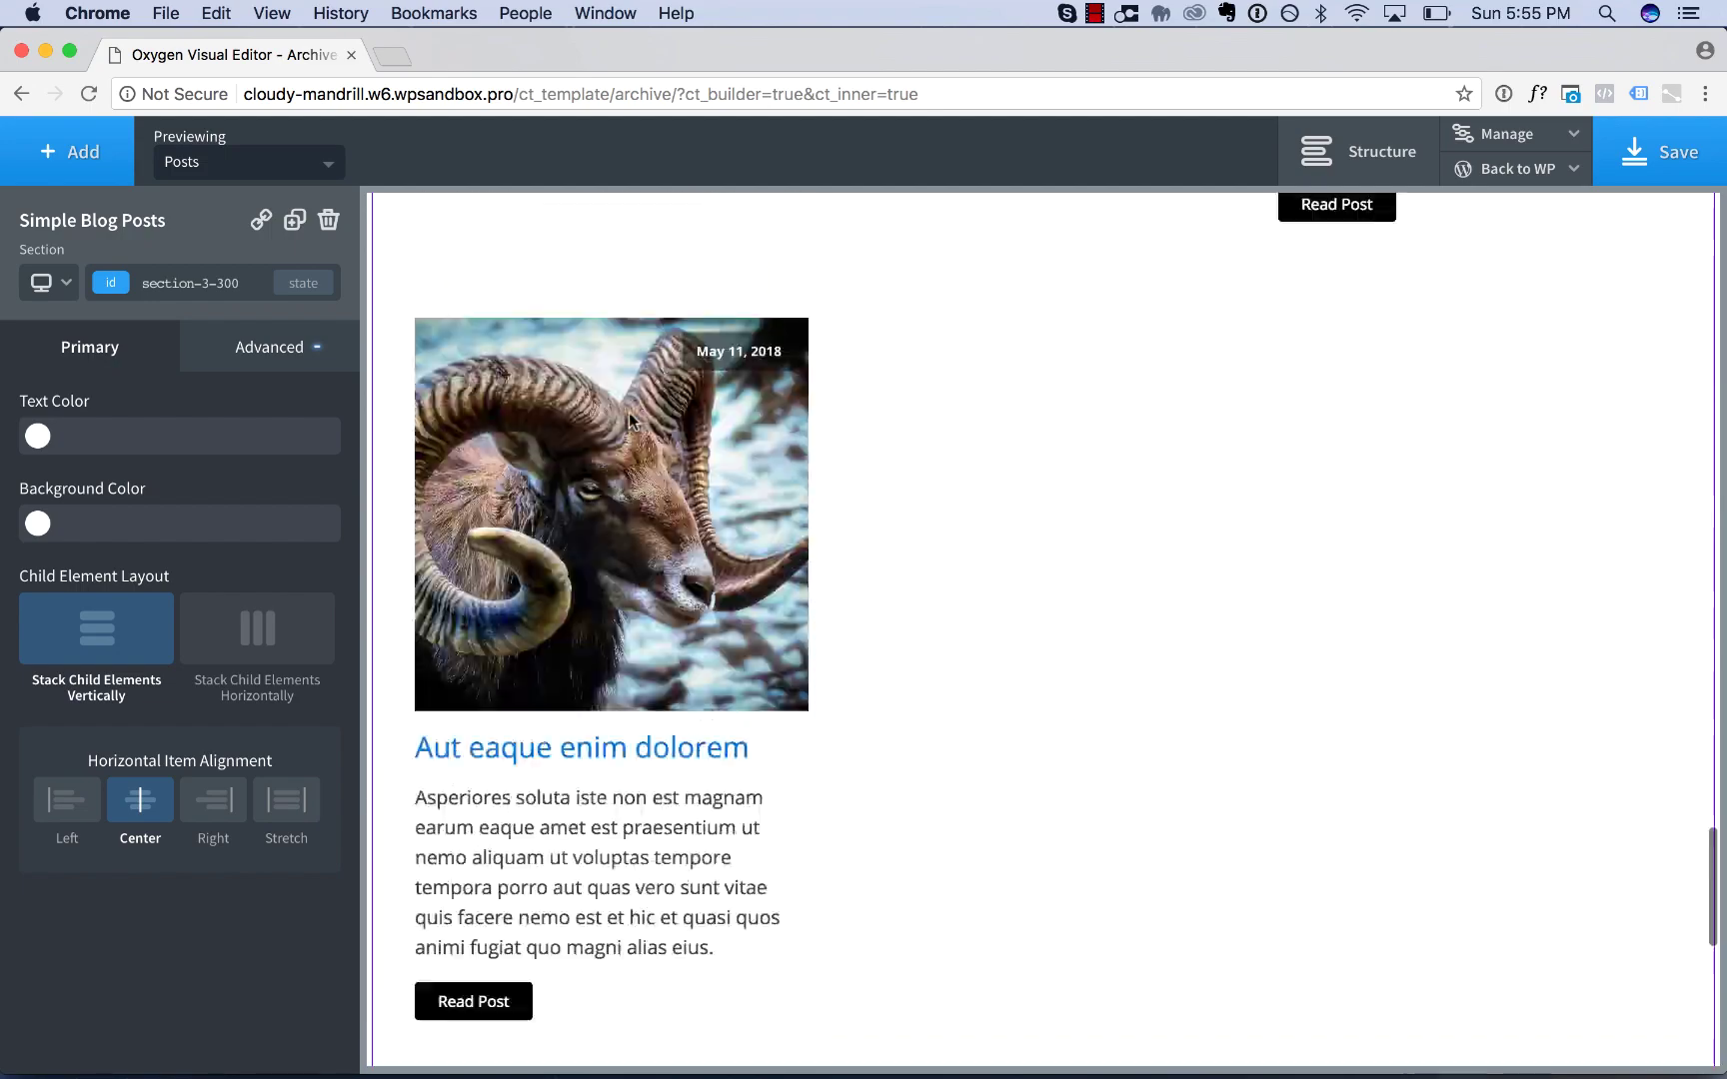
pyautogui.scroll(15, 633, 420)
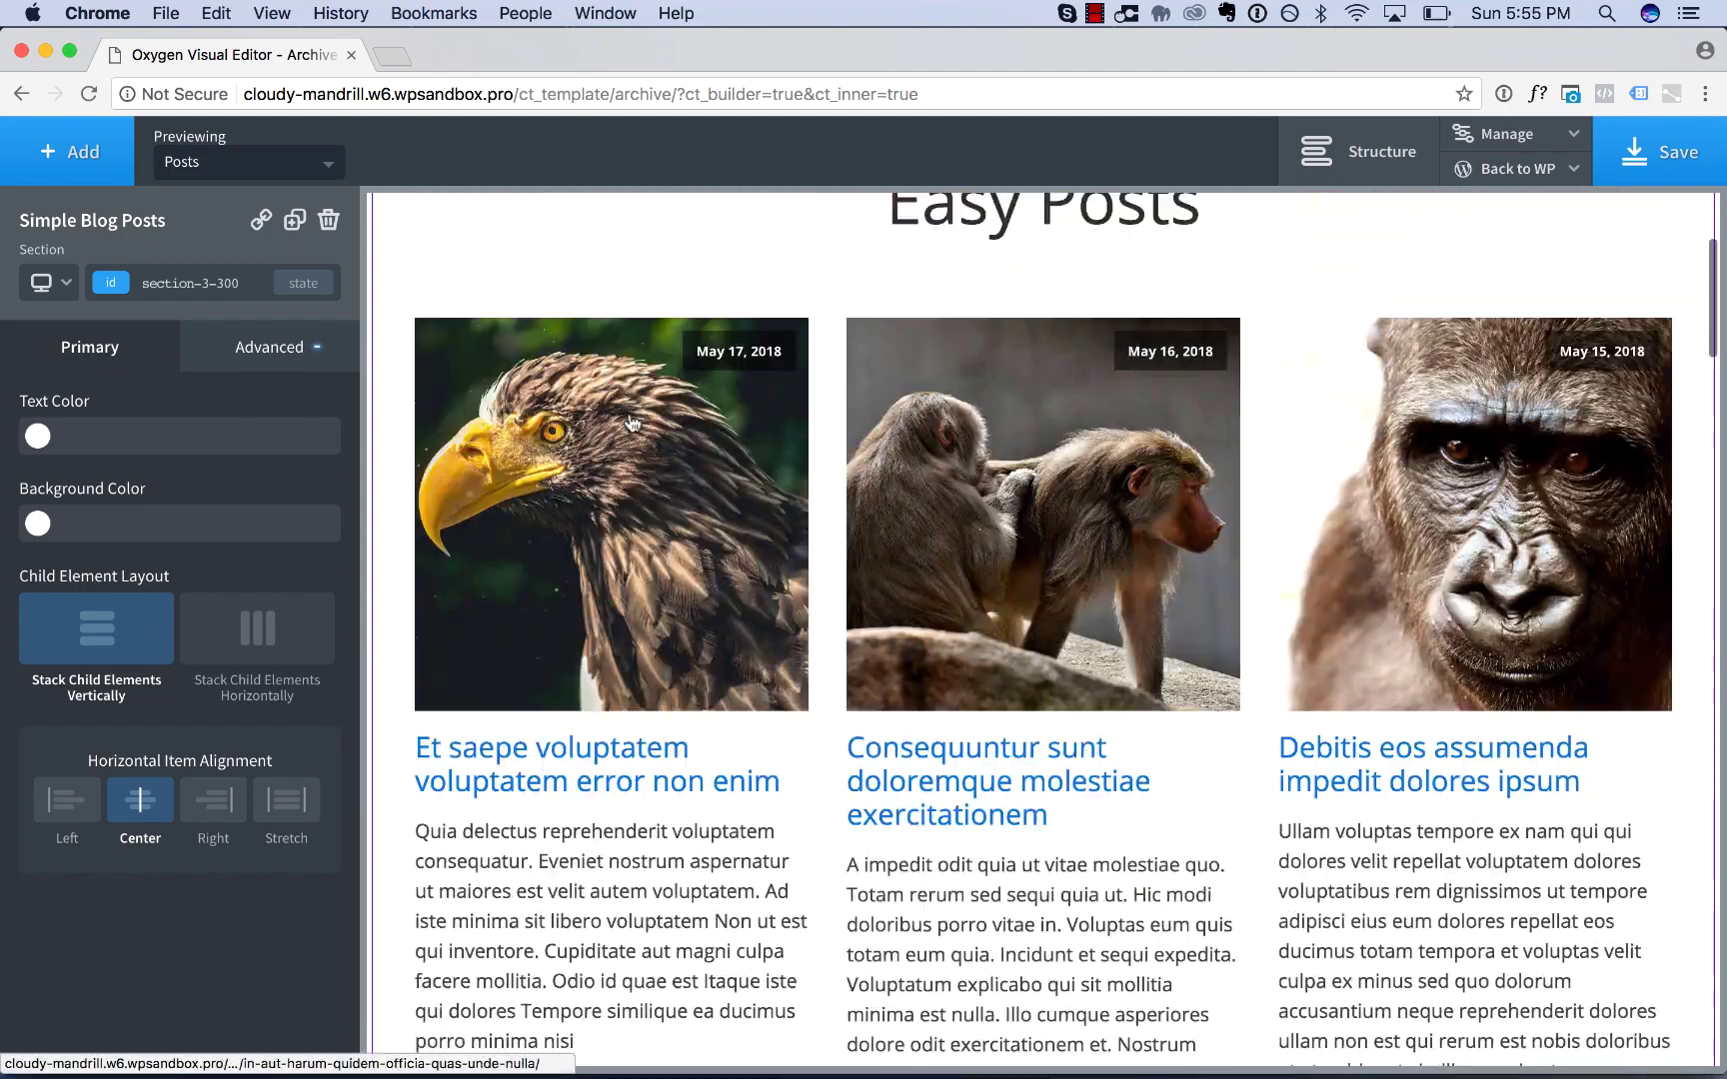
pyautogui.scroll(-3, 679, 571)
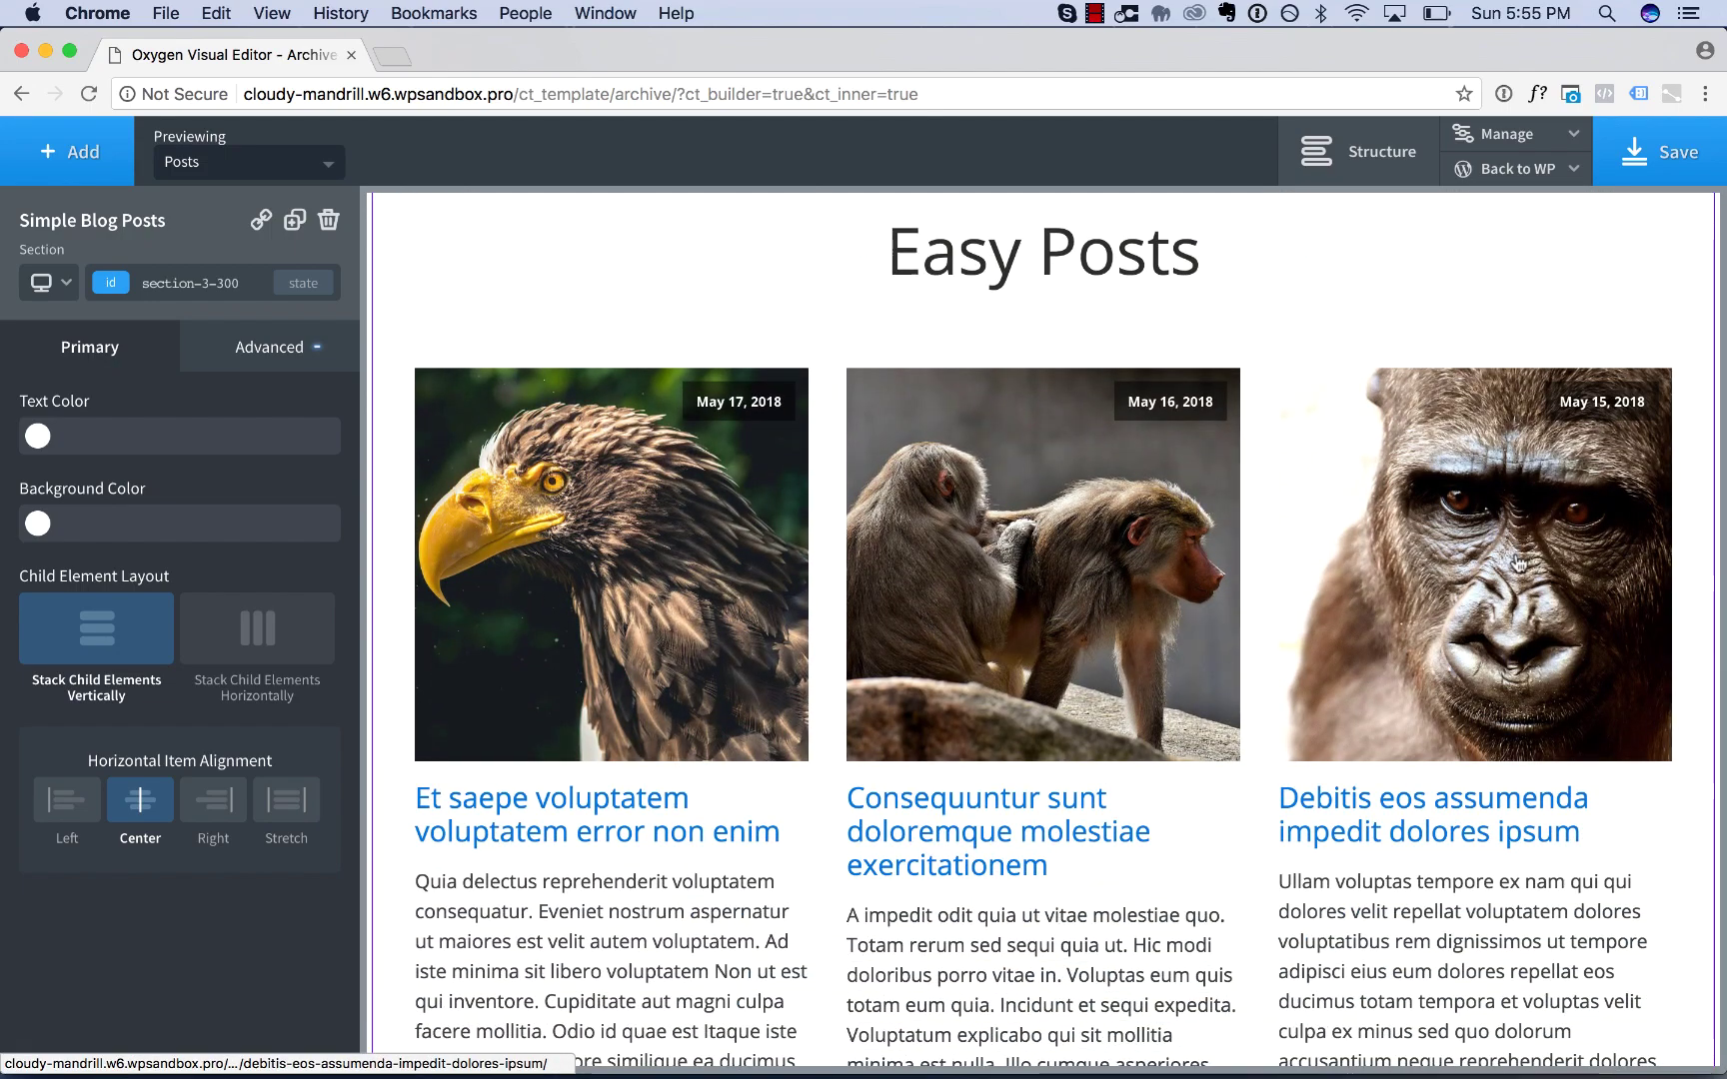
pyautogui.scroll(-5, 1624, 549)
pyautogui.scroll(-20, 1624, 549)
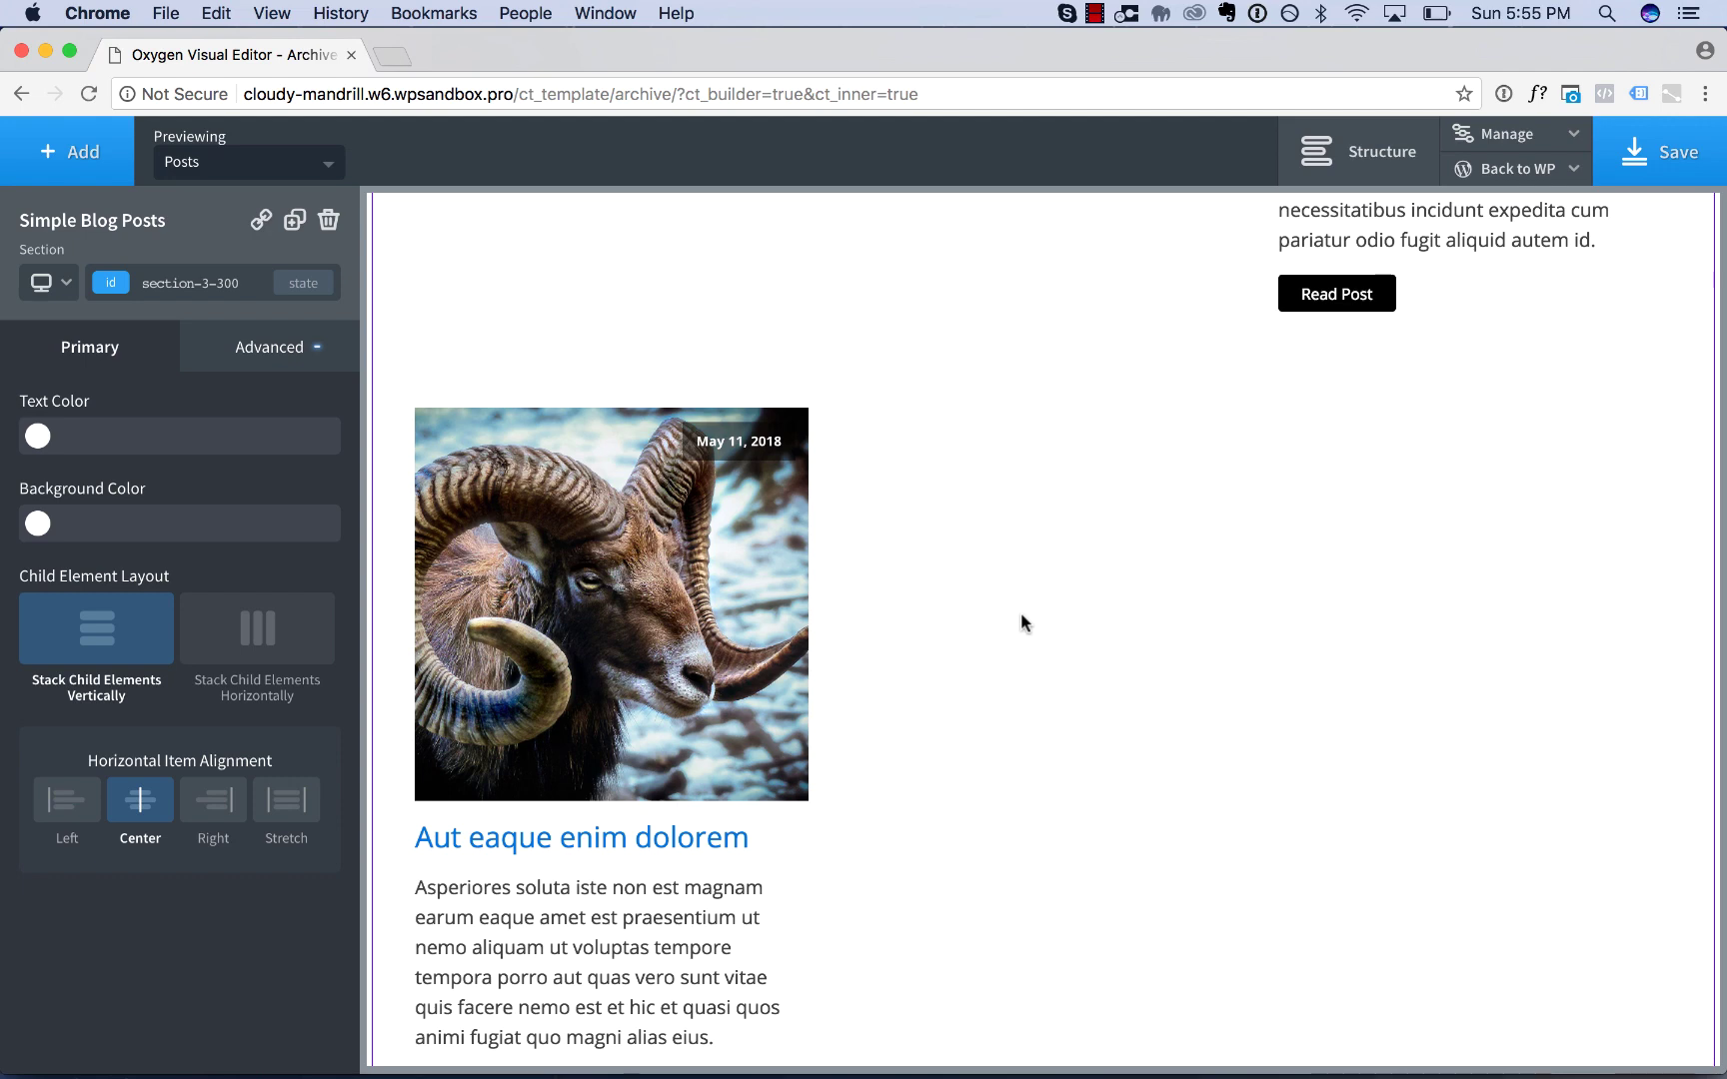
pyautogui.click(1664, 172)
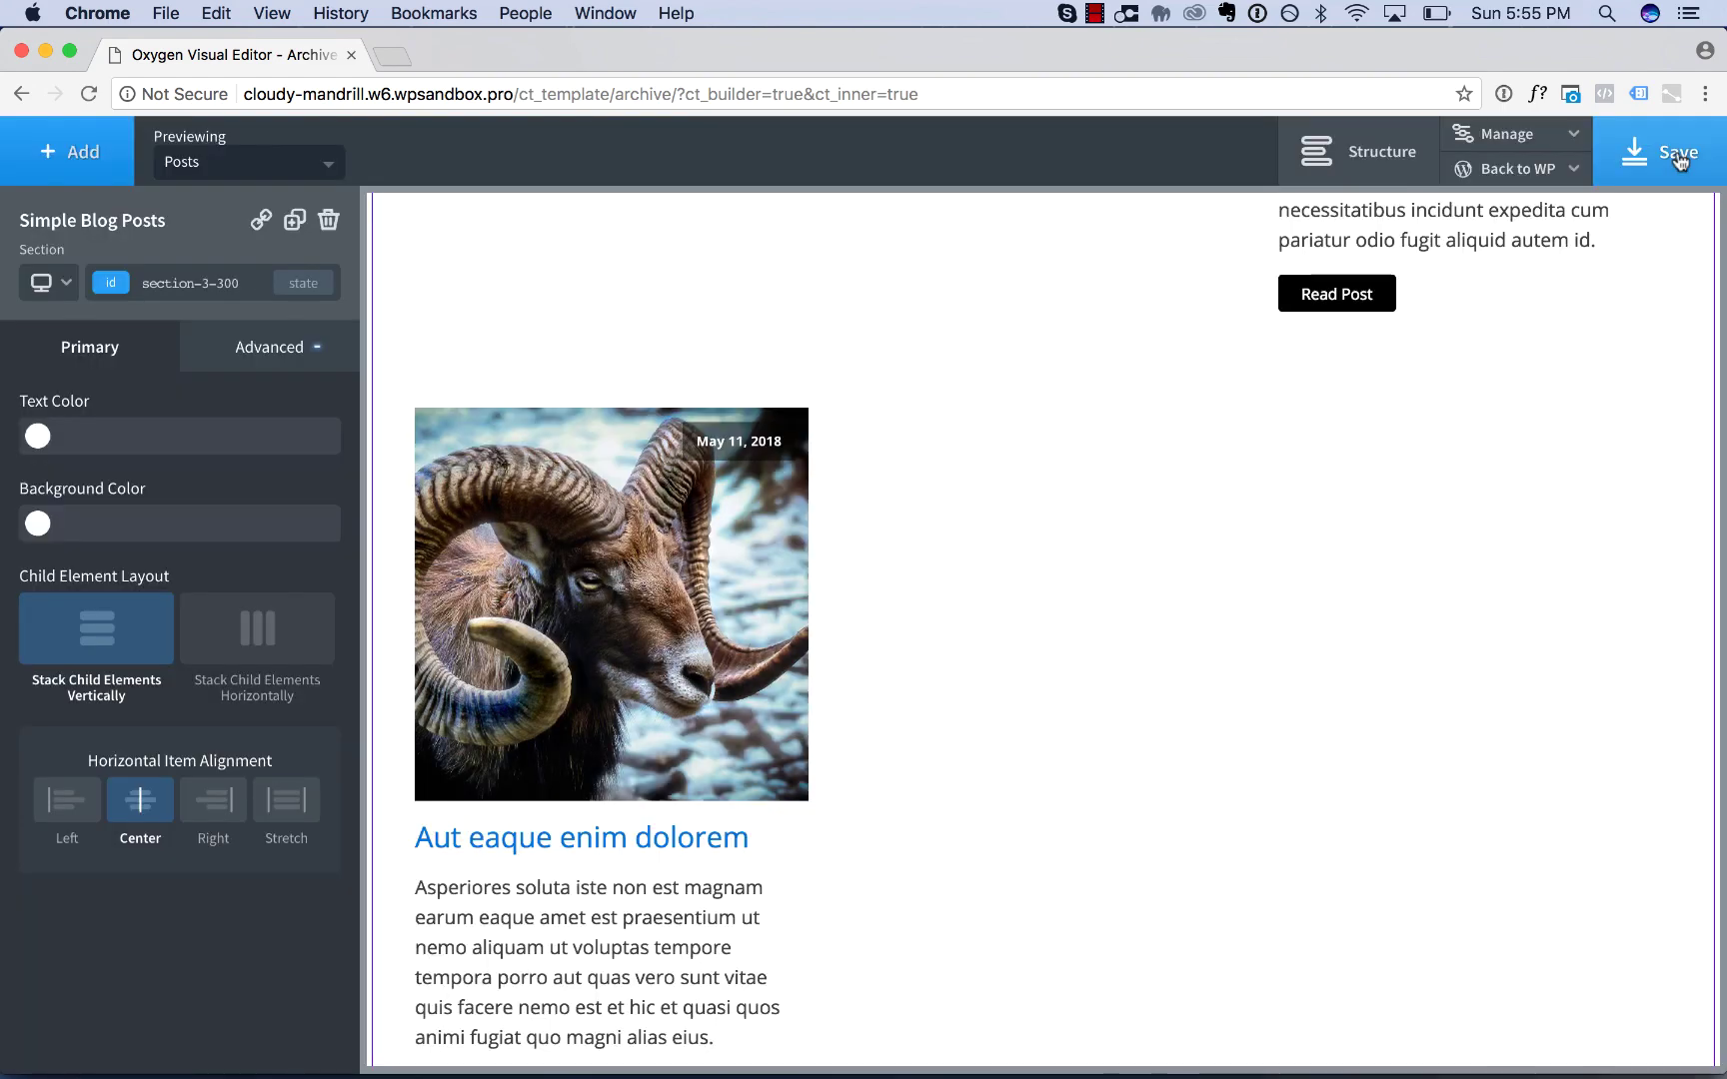
# Step: Change 'Blog pages show at most' from 10 to 9 in Reading Settings, save, and reselect Easy Posts in Oxygen
pyautogui.moveTo(1519, 168)
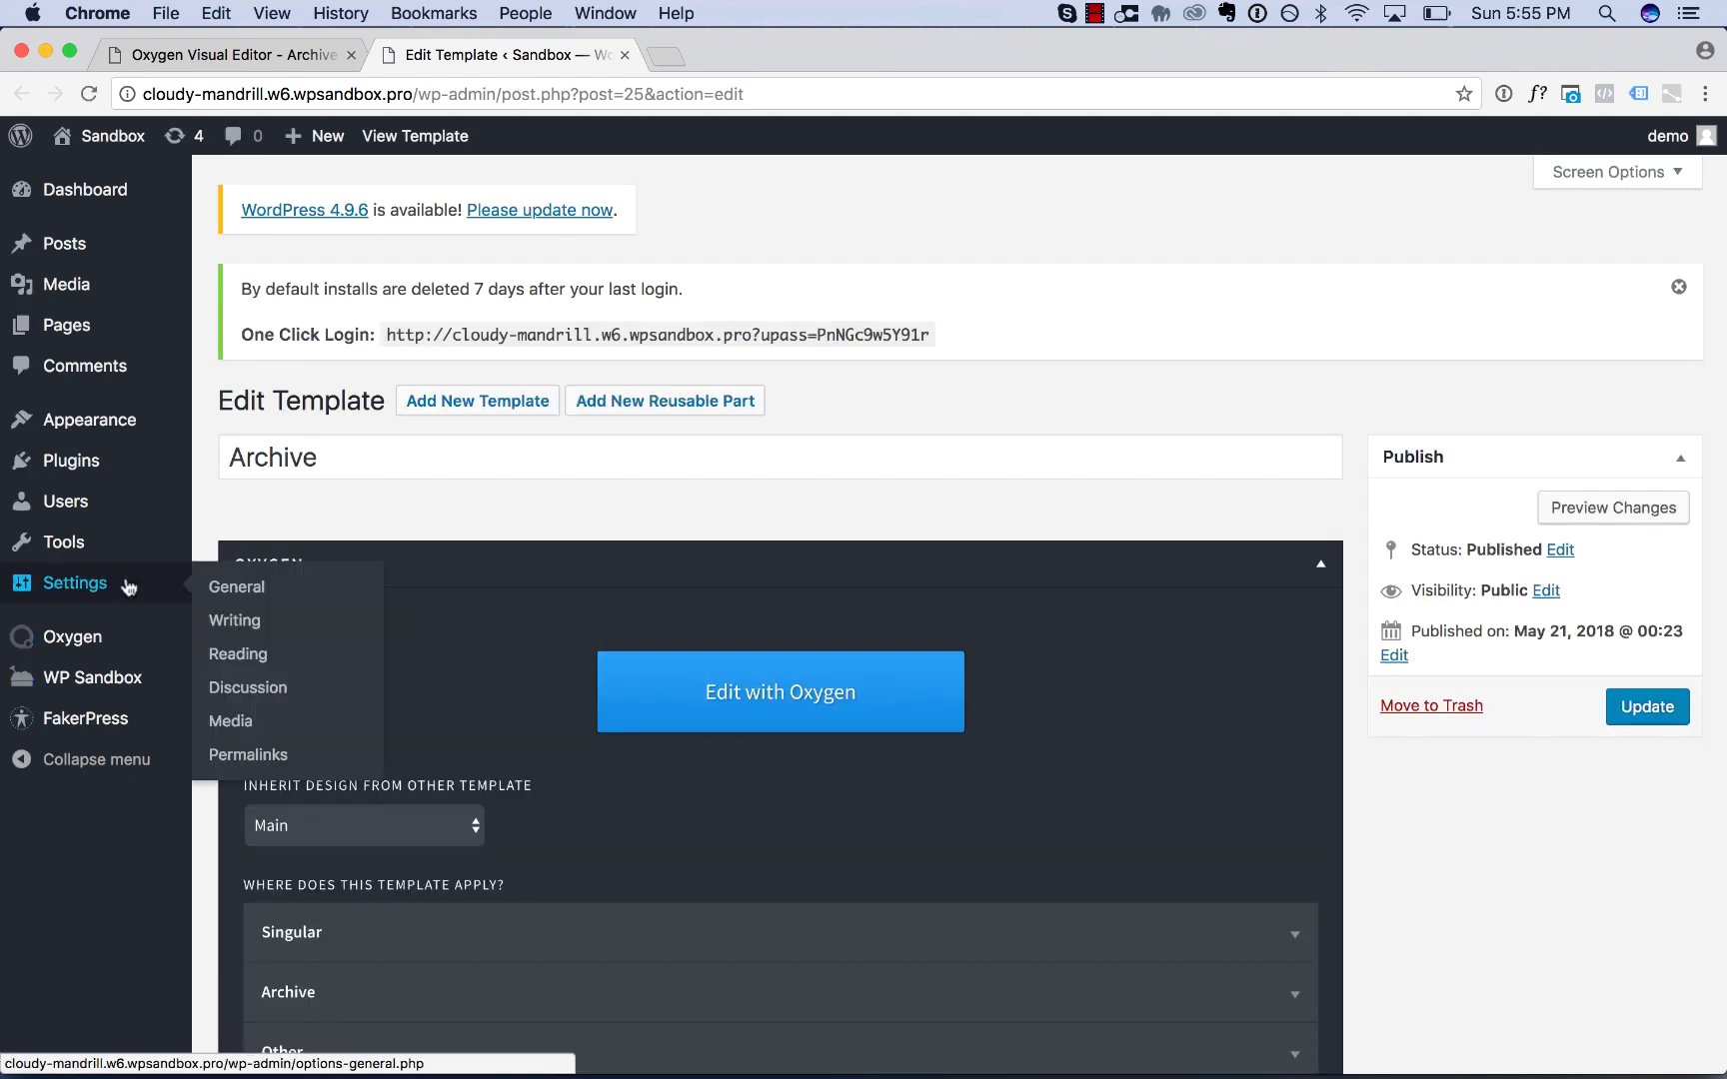
pyautogui.click(249, 656)
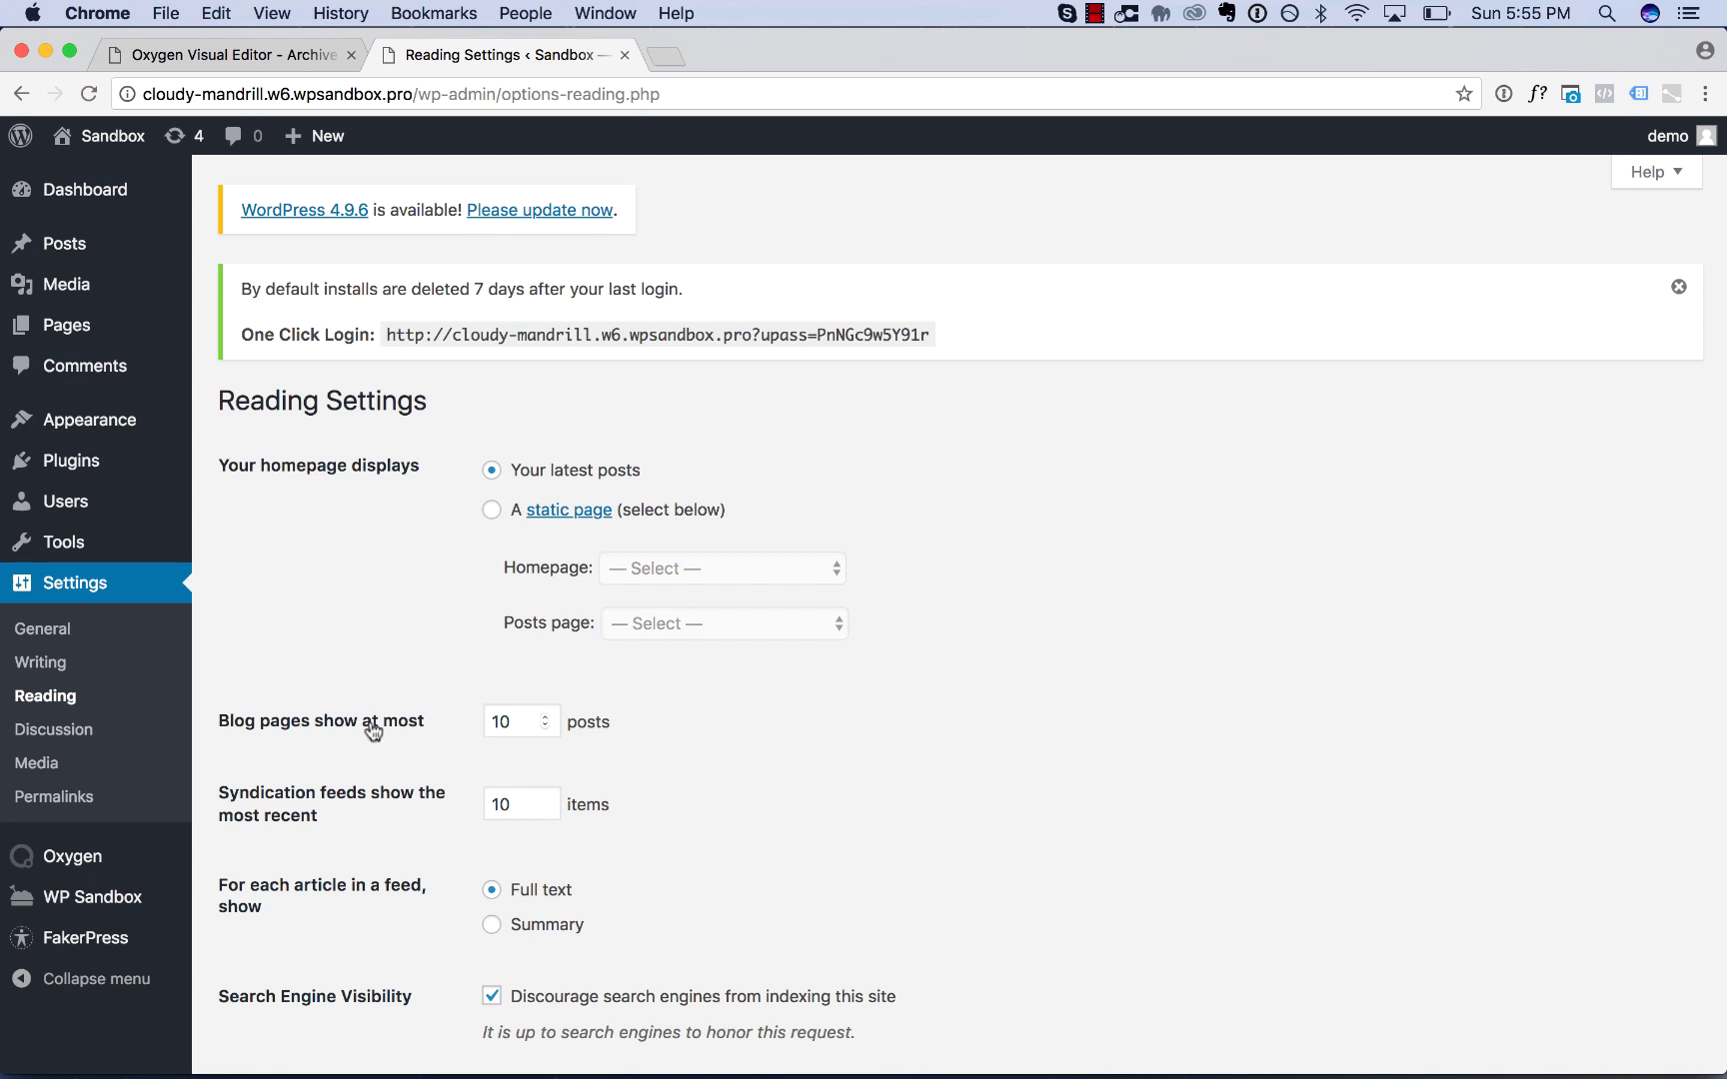
pyautogui.doubleClick(500, 721)
pyautogui.write('9')
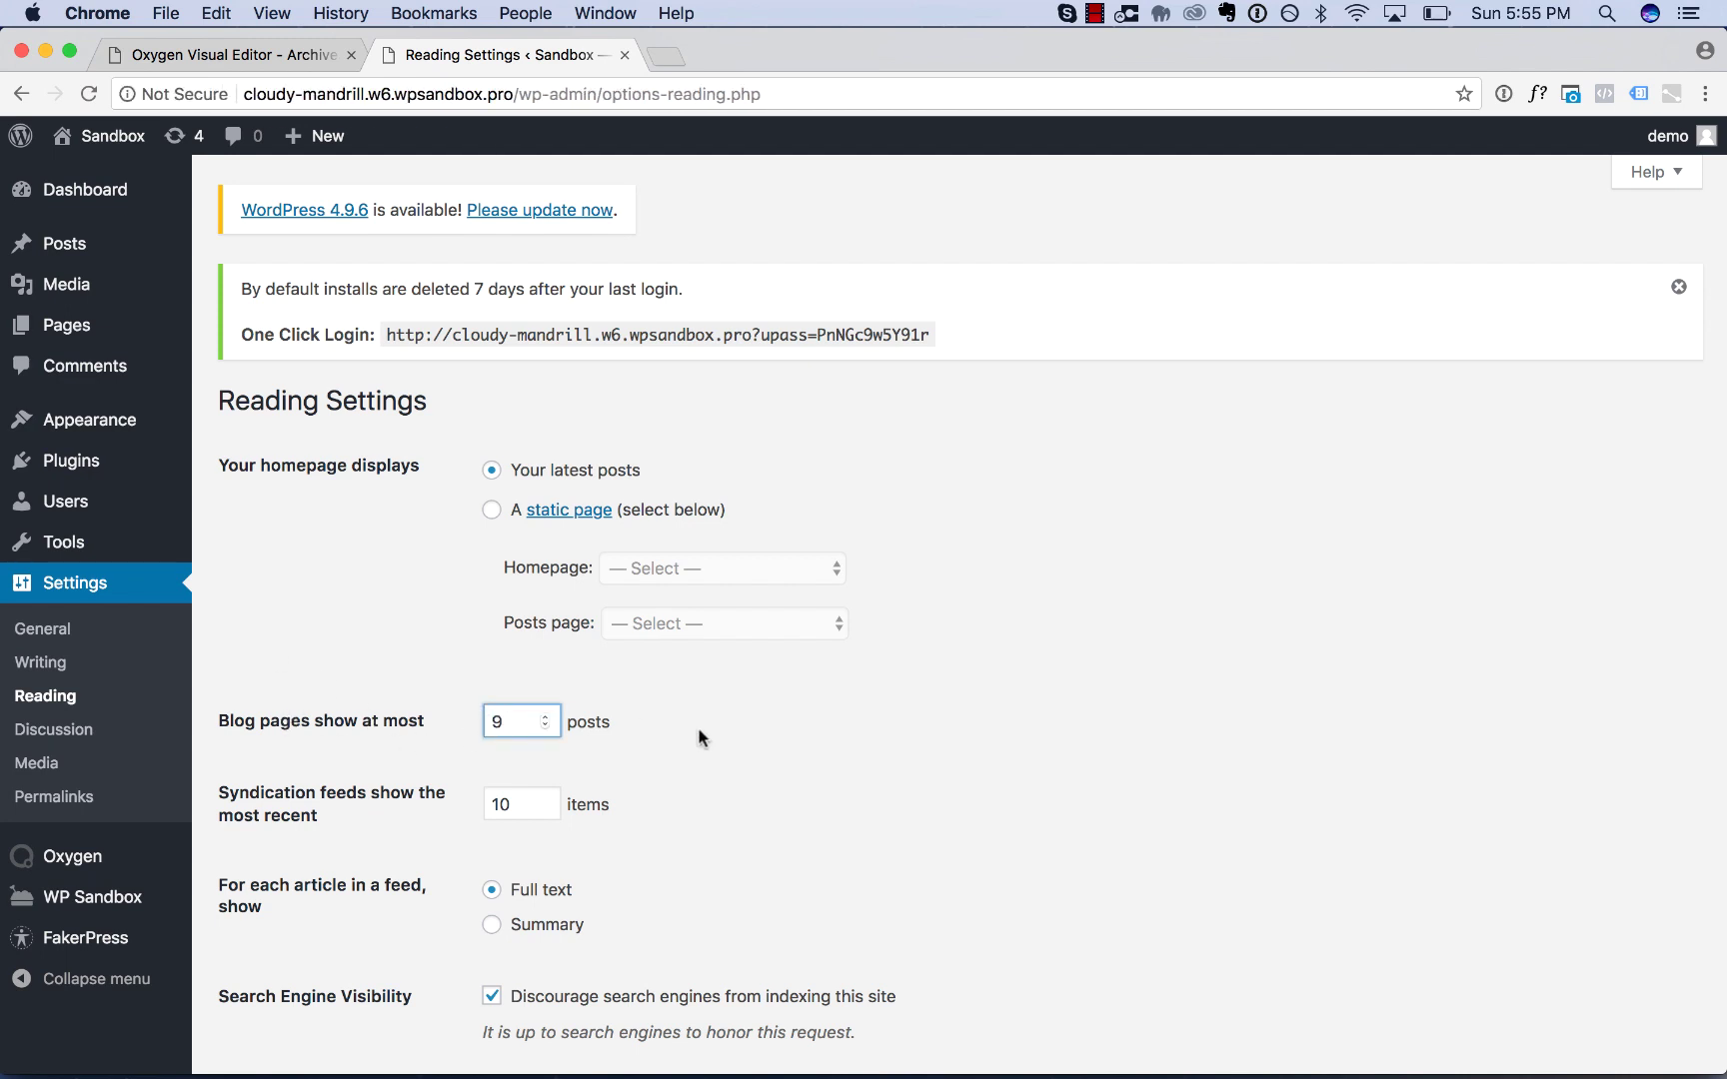
pyautogui.click(741, 737)
pyautogui.scroll(-3, 702, 751)
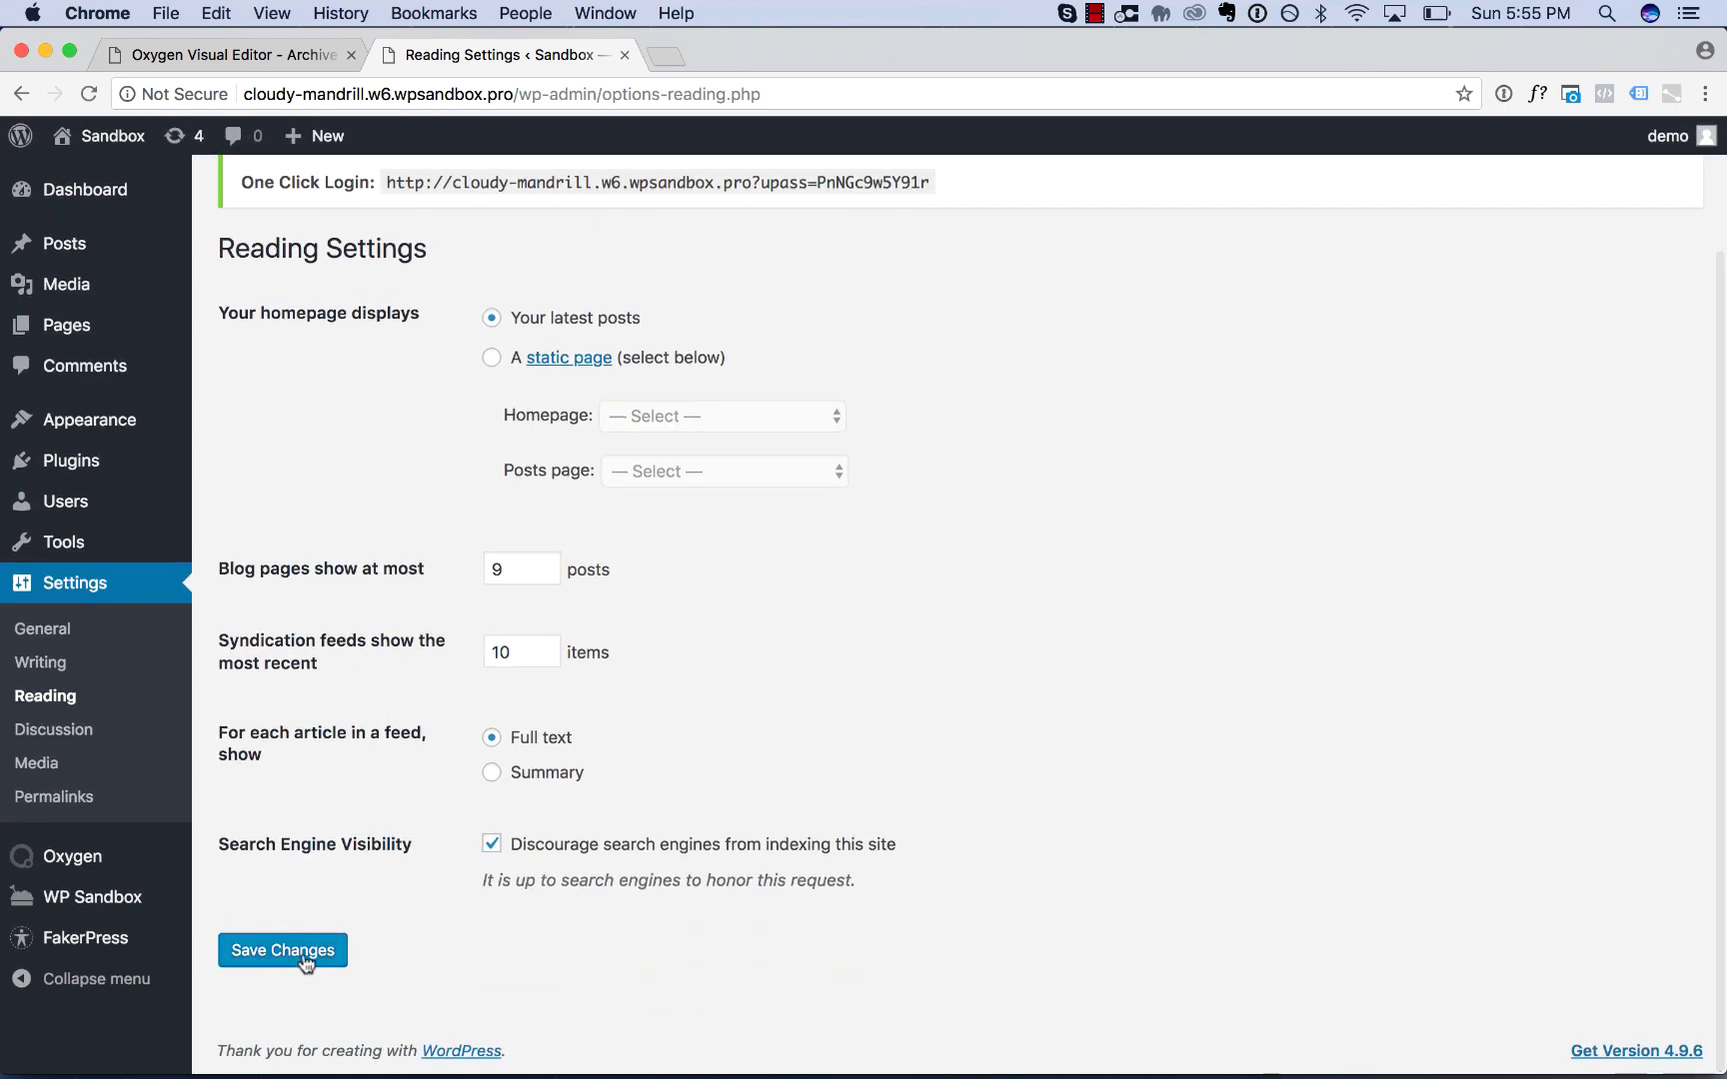
pyautogui.click(305, 954)
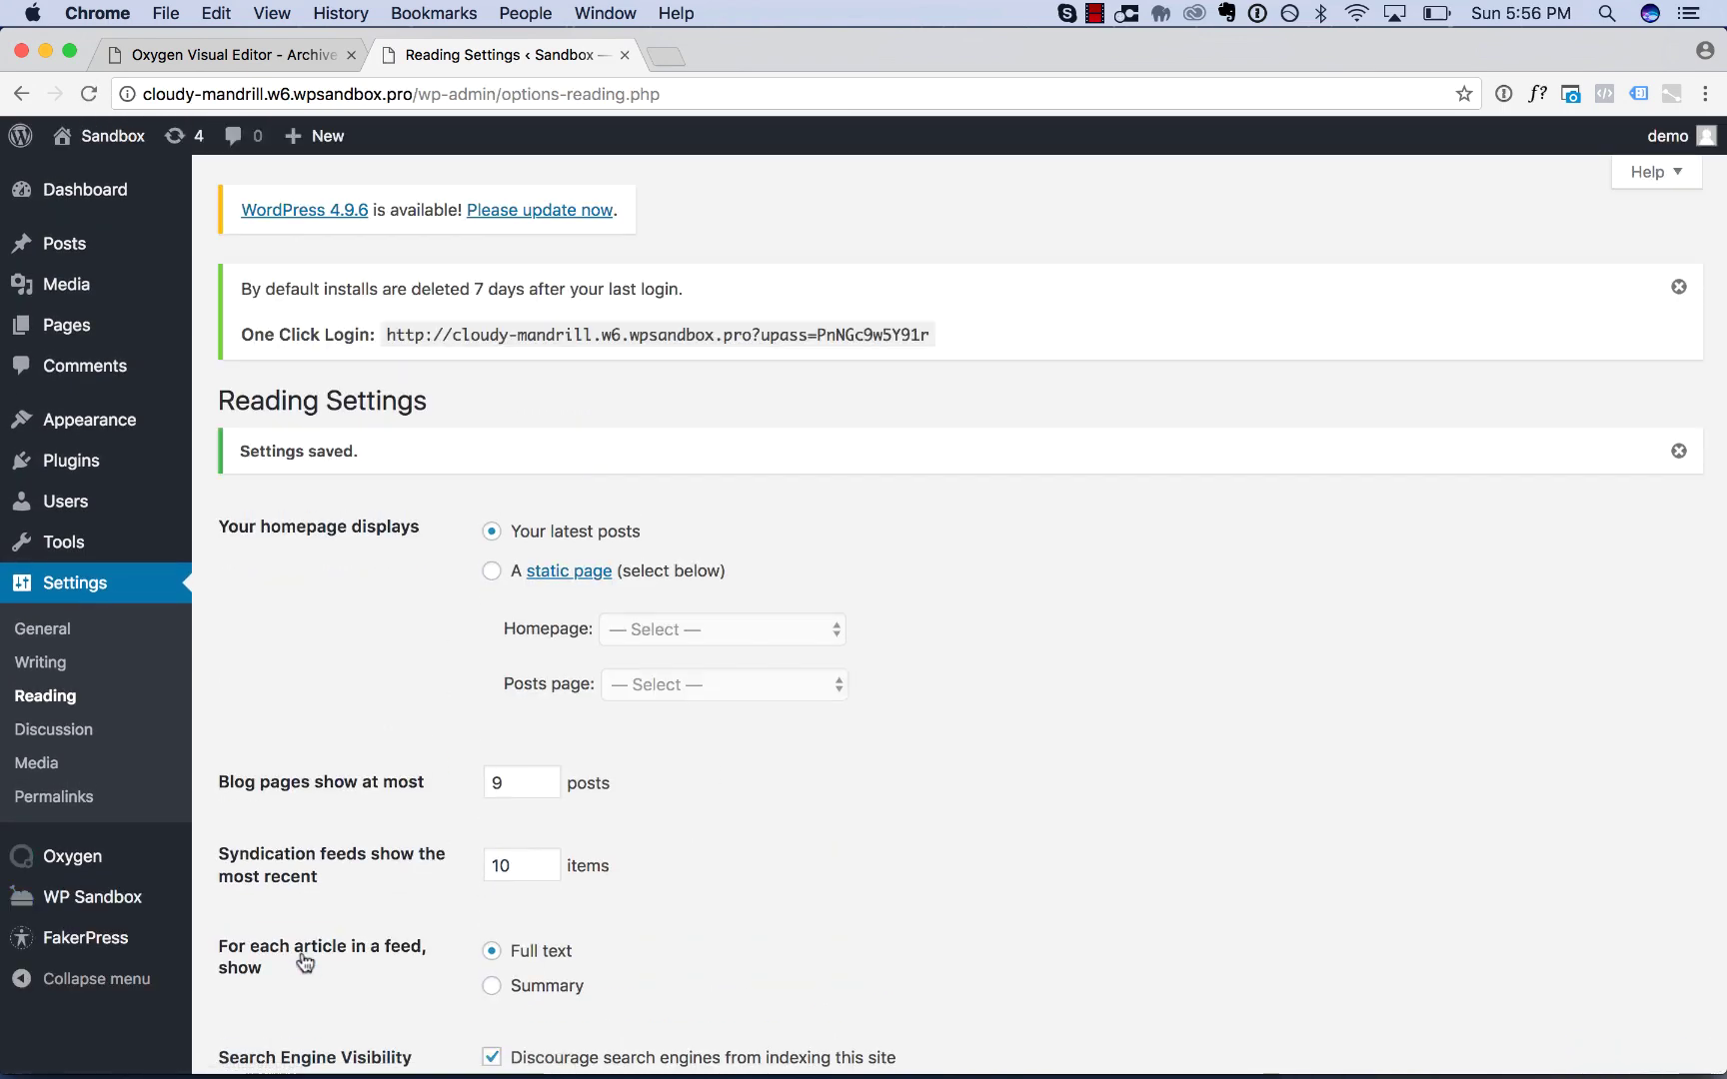
pyautogui.click(216, 58)
pyautogui.click(910, 579)
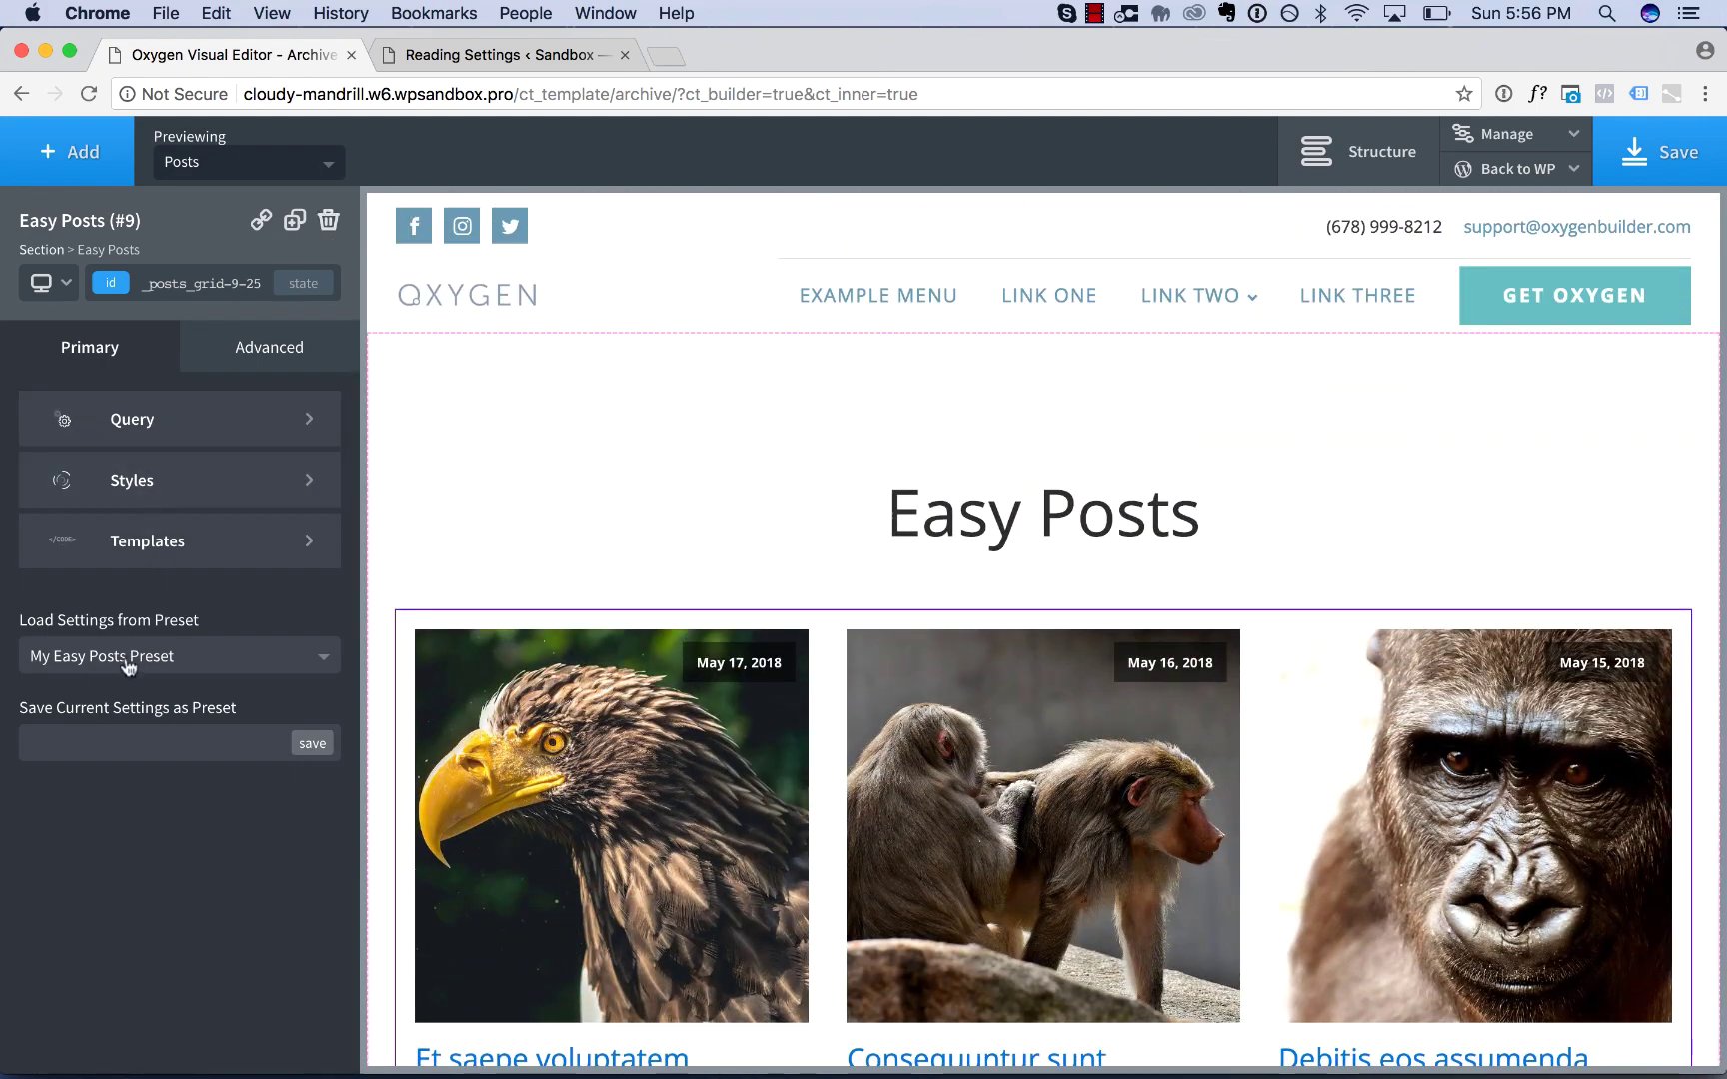
# Step: Re-apply the default WP Query to Easy Posts and confirm the '1 2 Next »' pagination
pyautogui.click(260, 413)
pyautogui.click(165, 507)
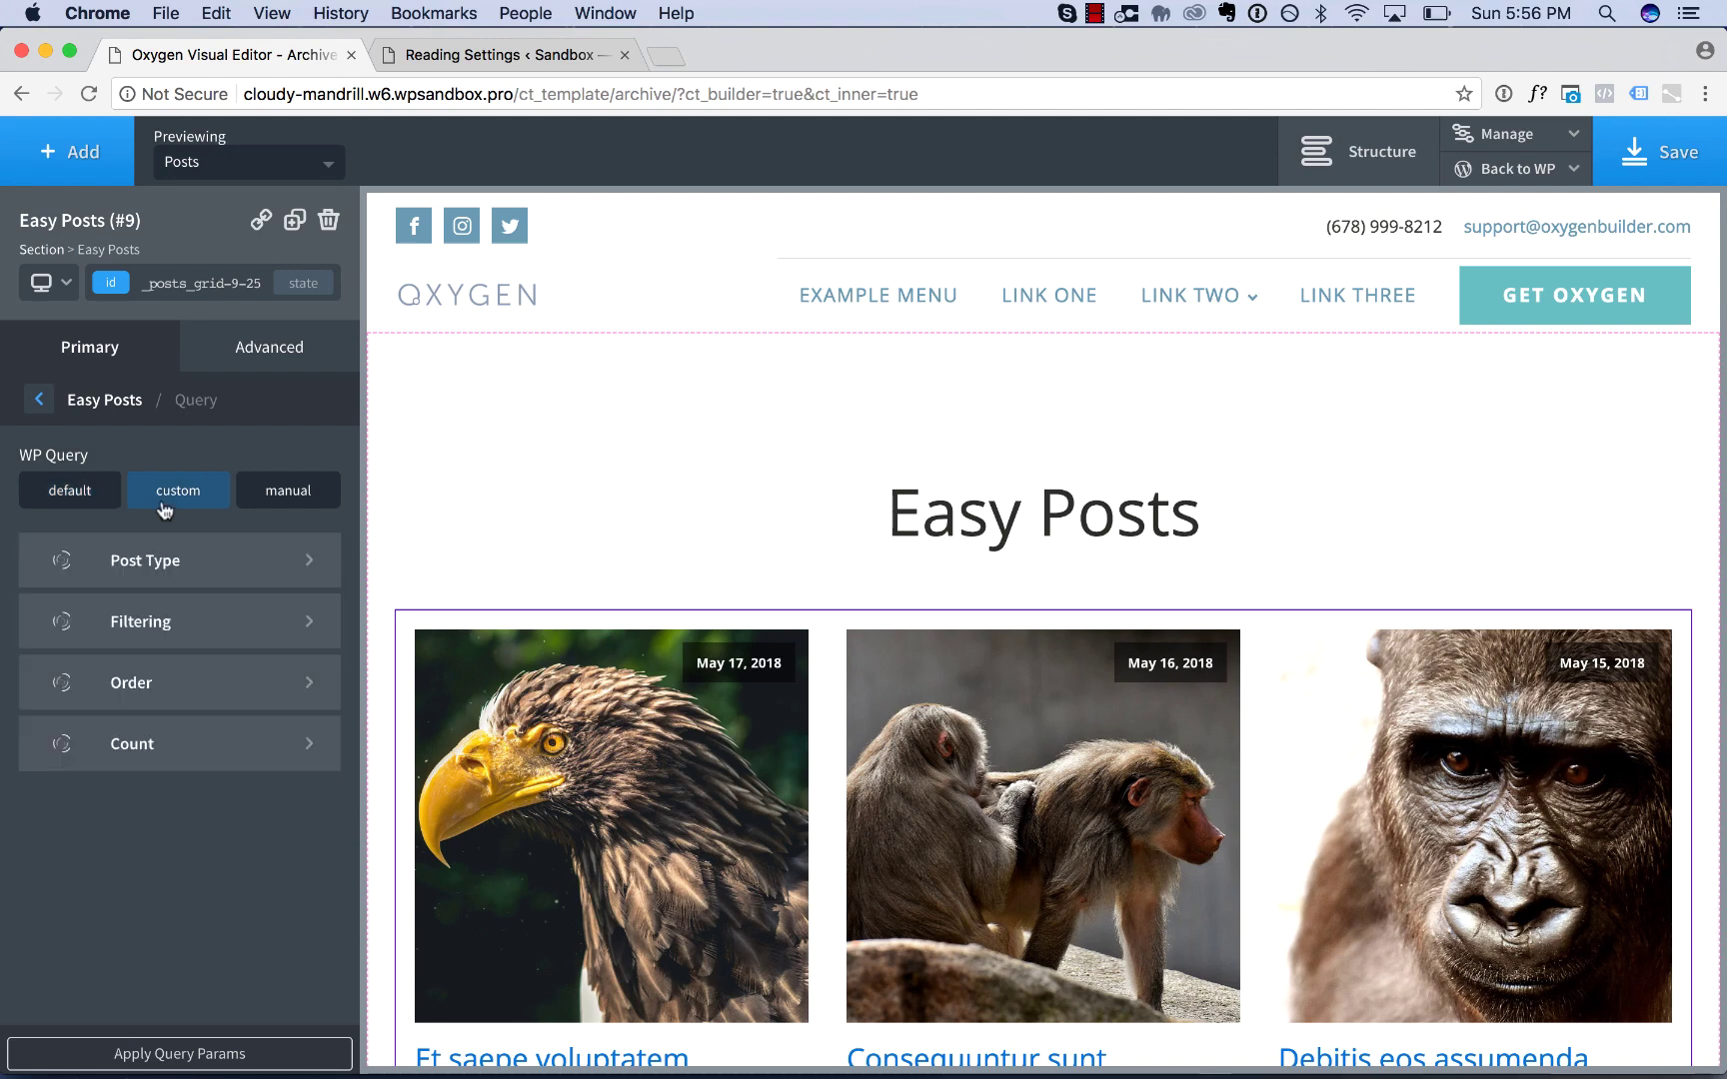
pyautogui.click(222, 1051)
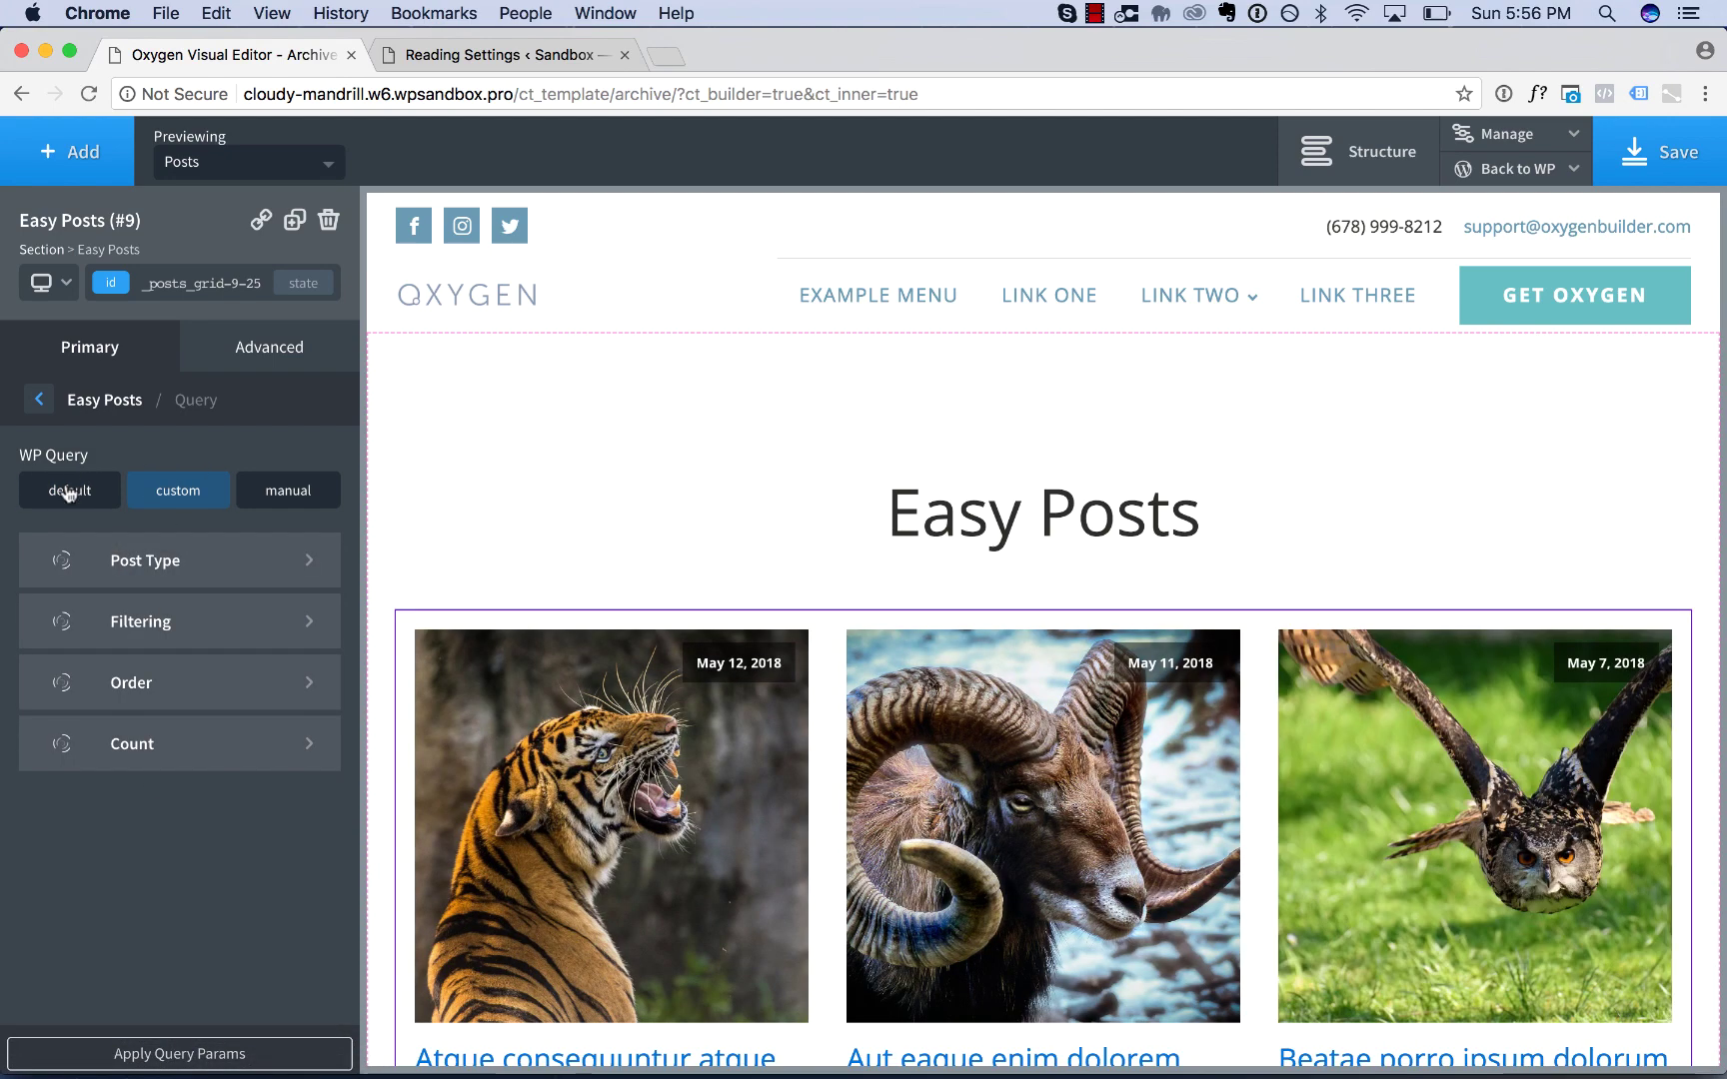
pyautogui.click(68, 492)
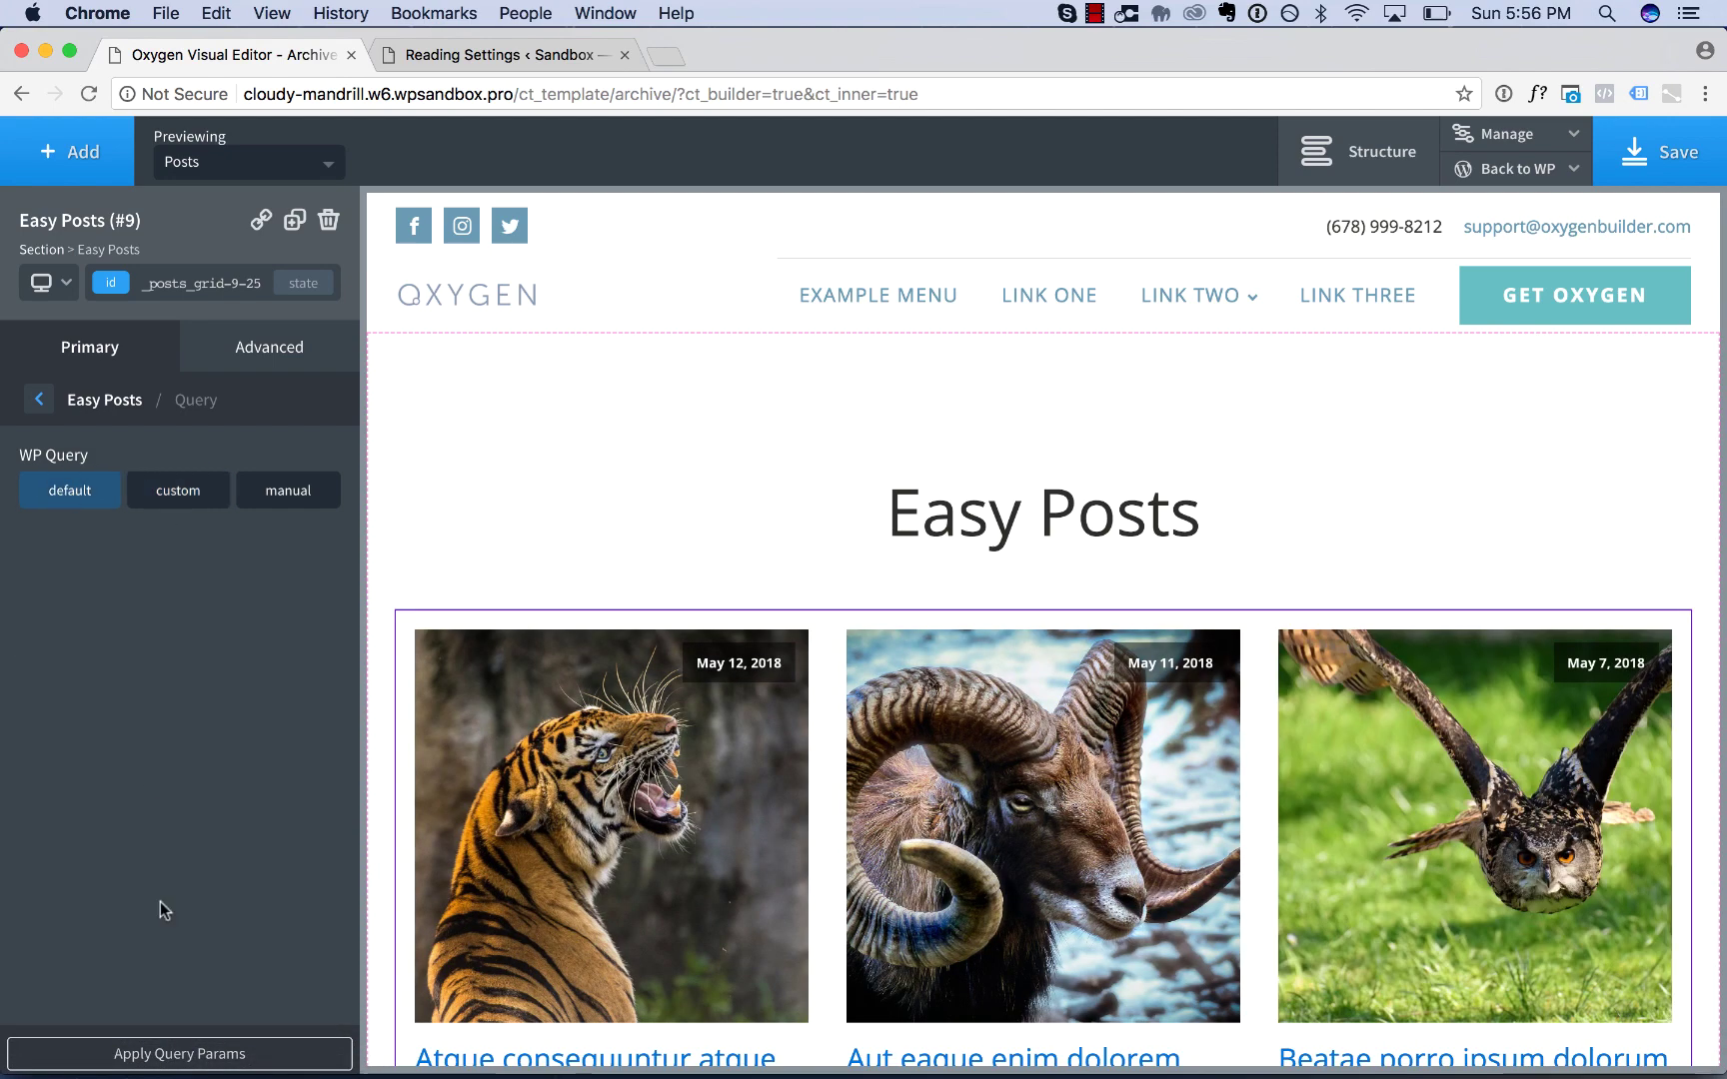
pyautogui.click(171, 1054)
pyautogui.scroll(-15, 1102, 539)
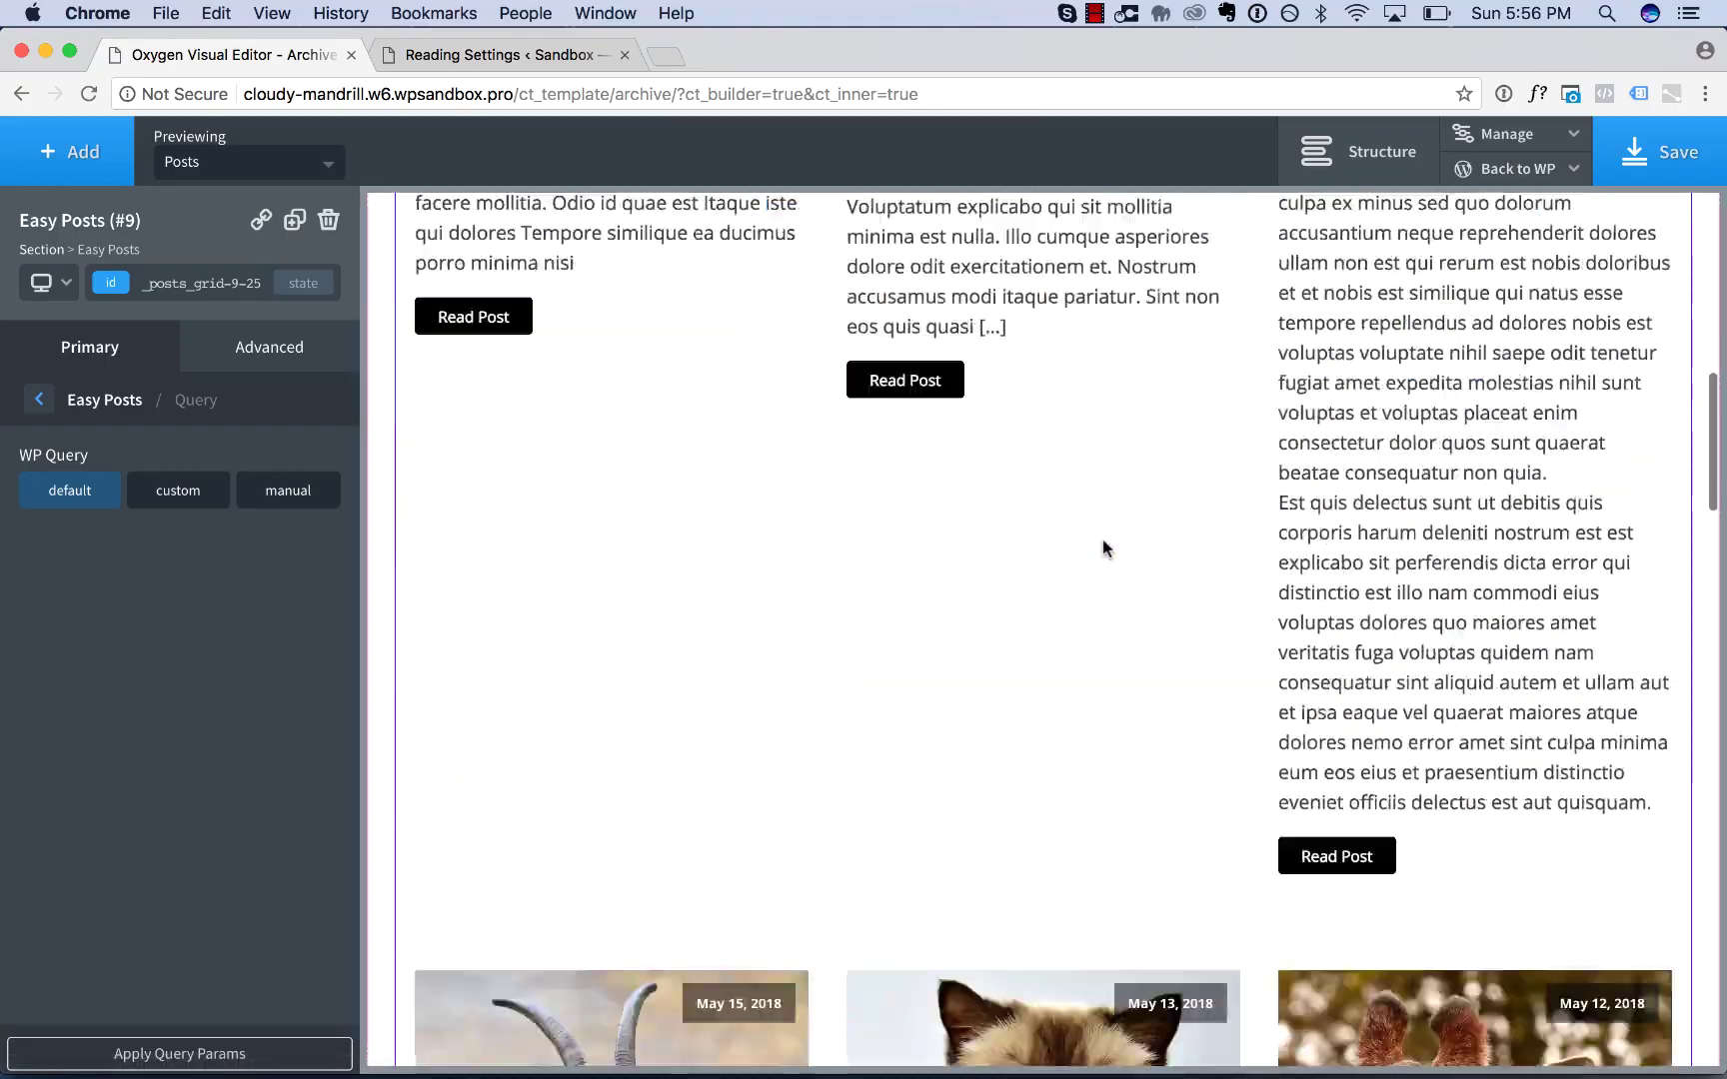
pyautogui.scroll(-12, 1102, 559)
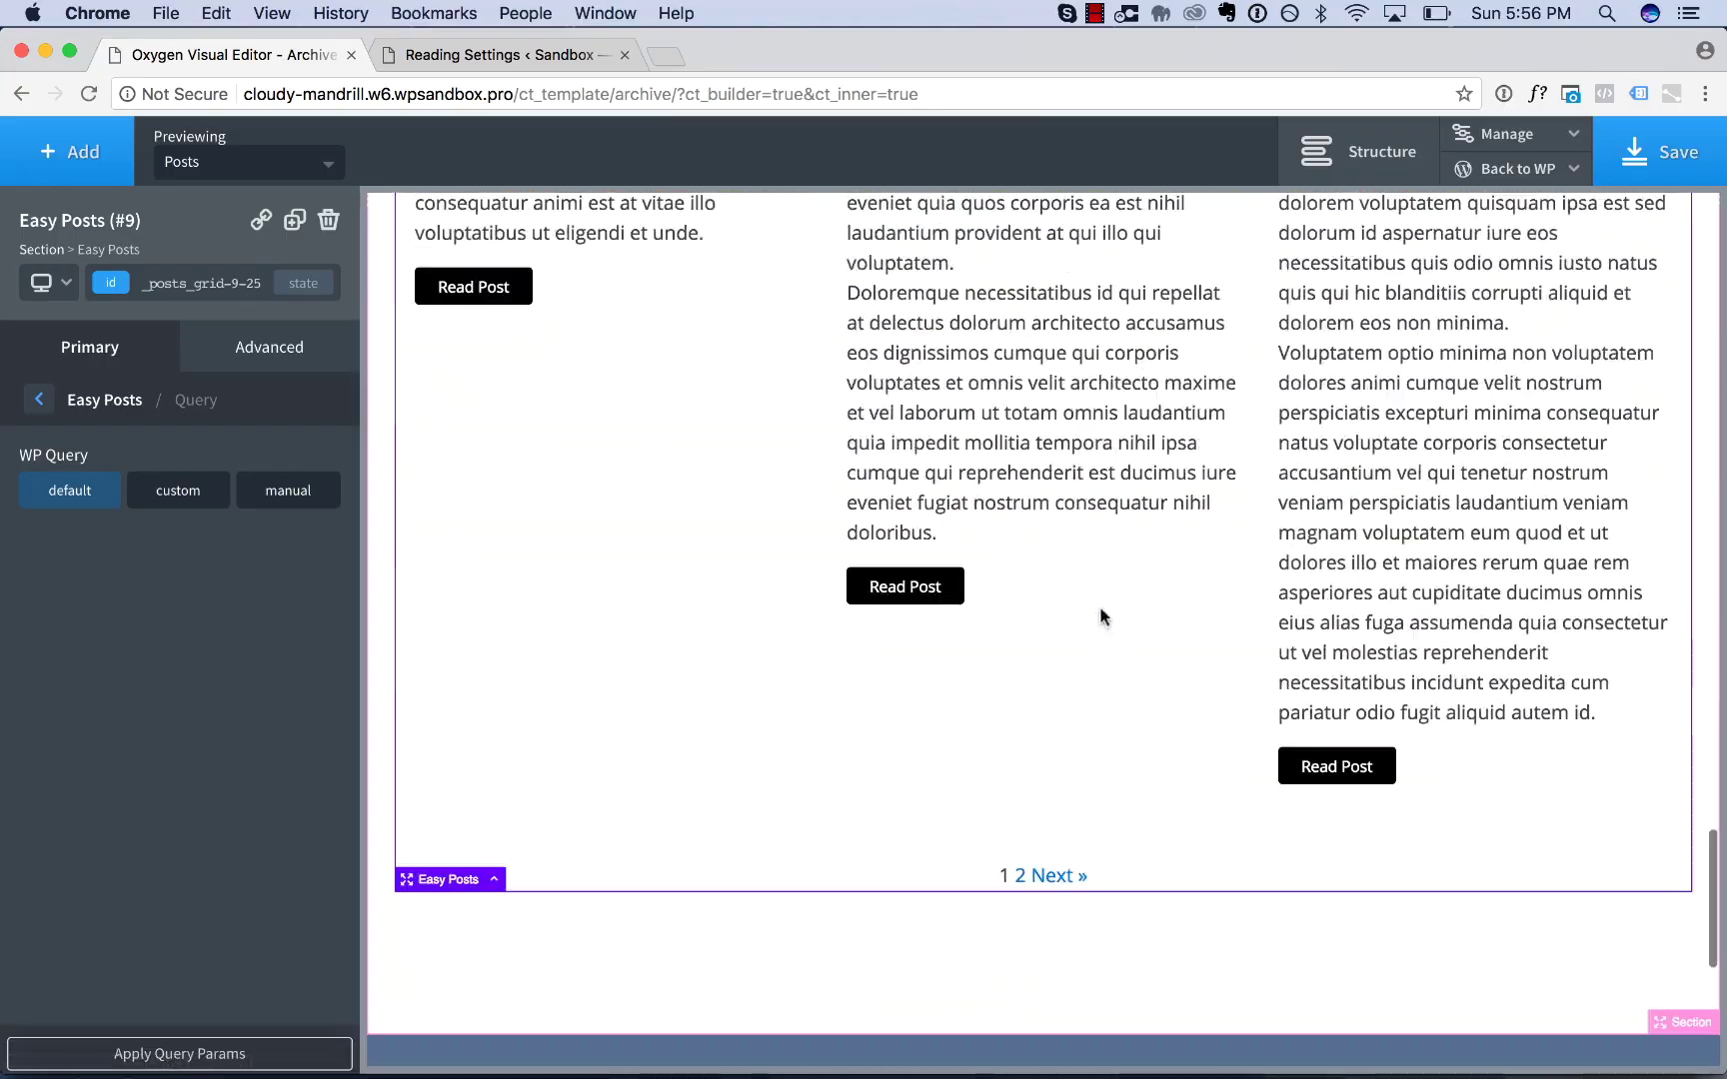
pyautogui.scroll(20, 1053, 694)
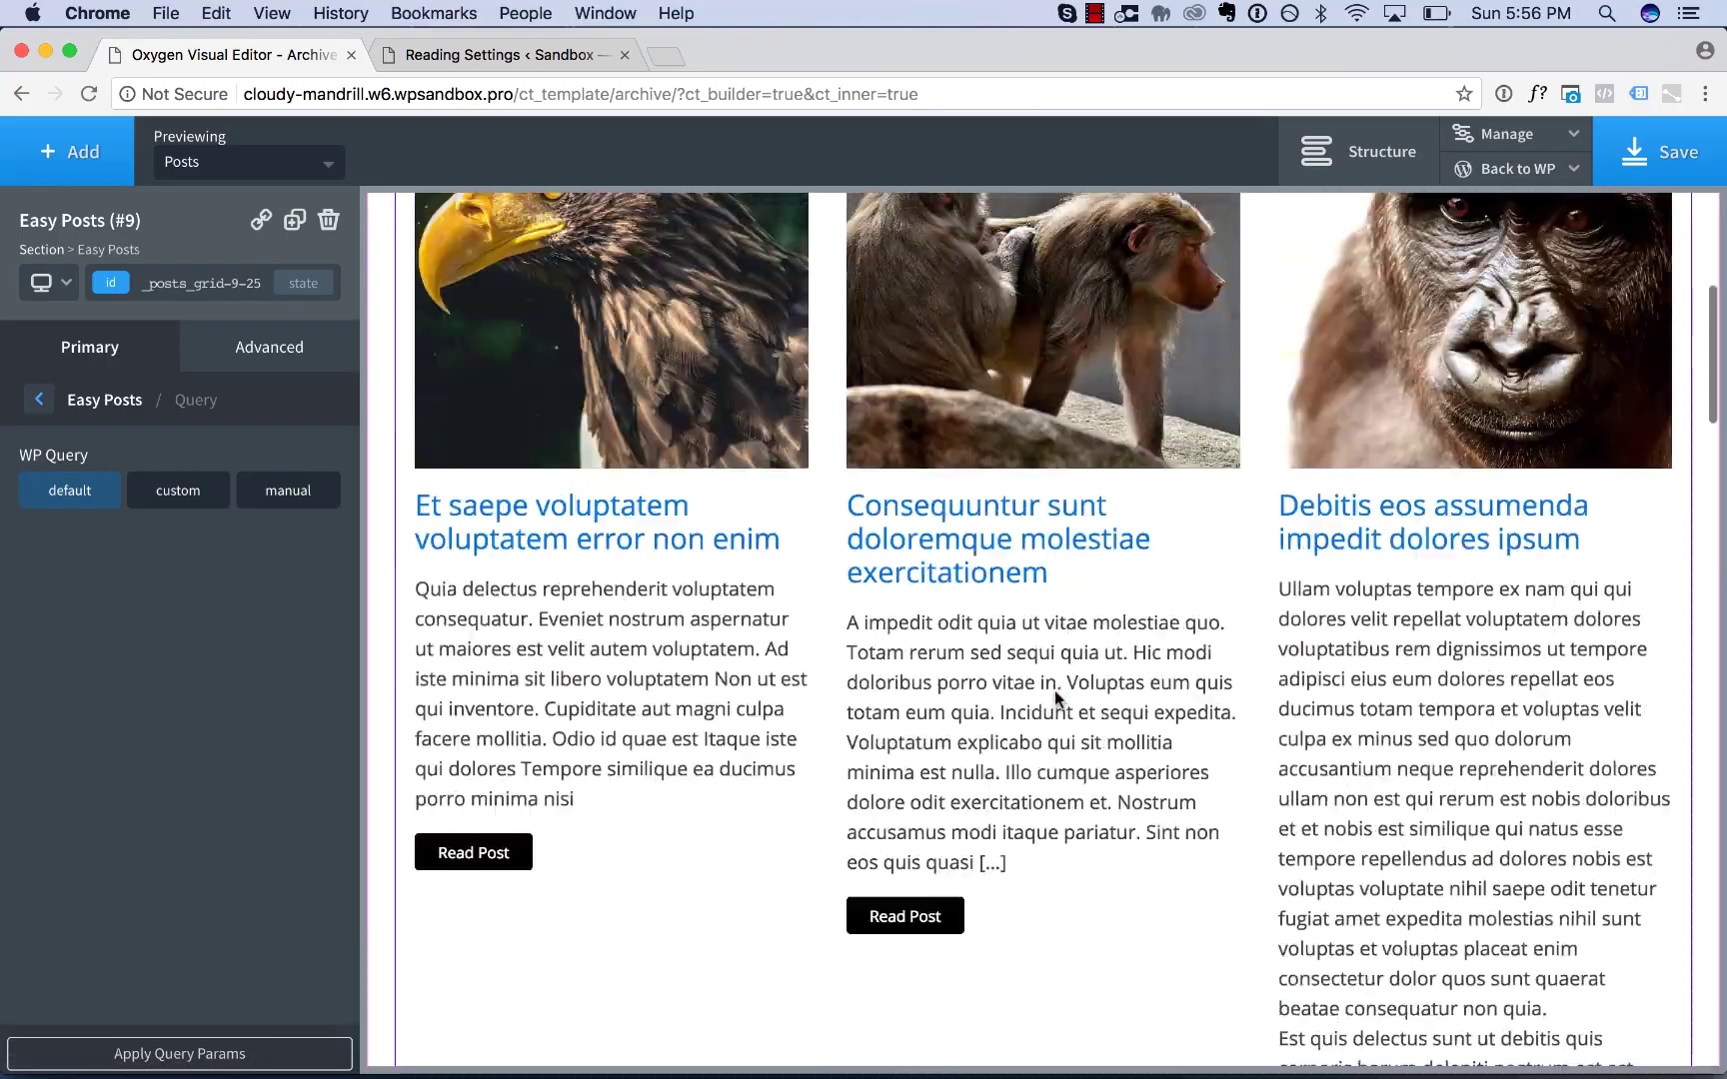